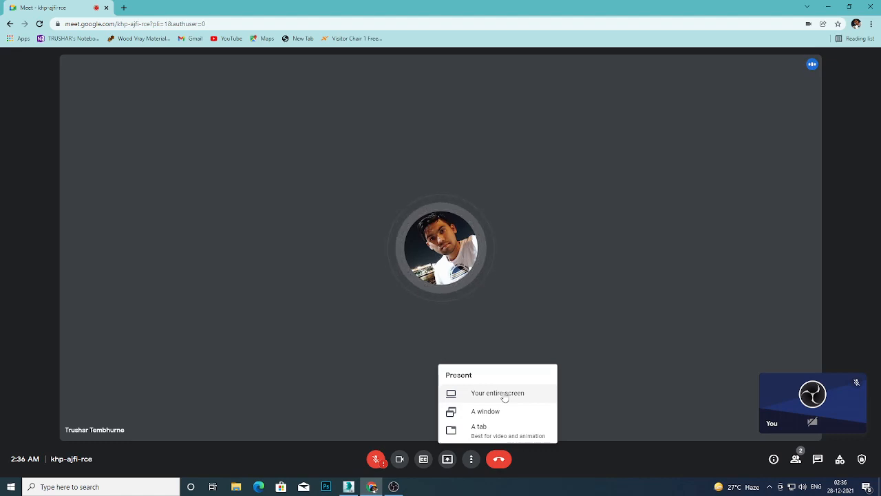
Share the entire screen in the Google Meet call and switch to 3ds Max with fountain 2.max.
{"action": "left_click", "coordinate": [406, 121]}
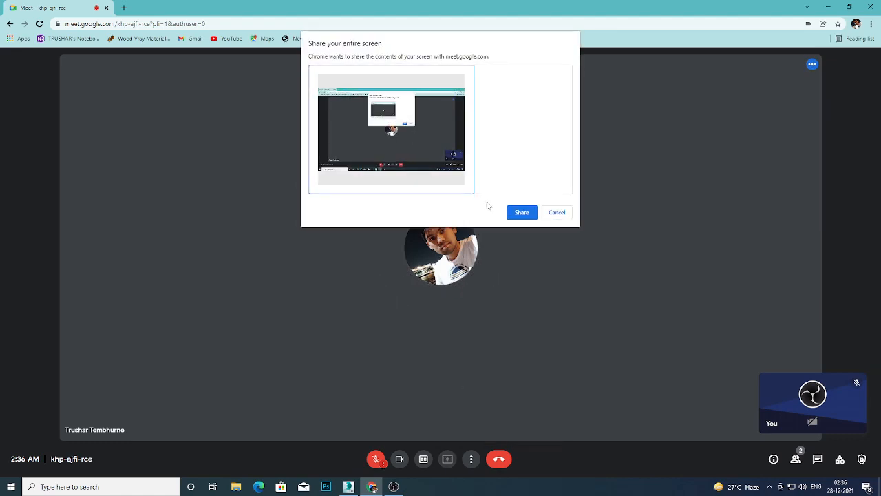
{"action": "left_click", "coordinate": [521, 212]}
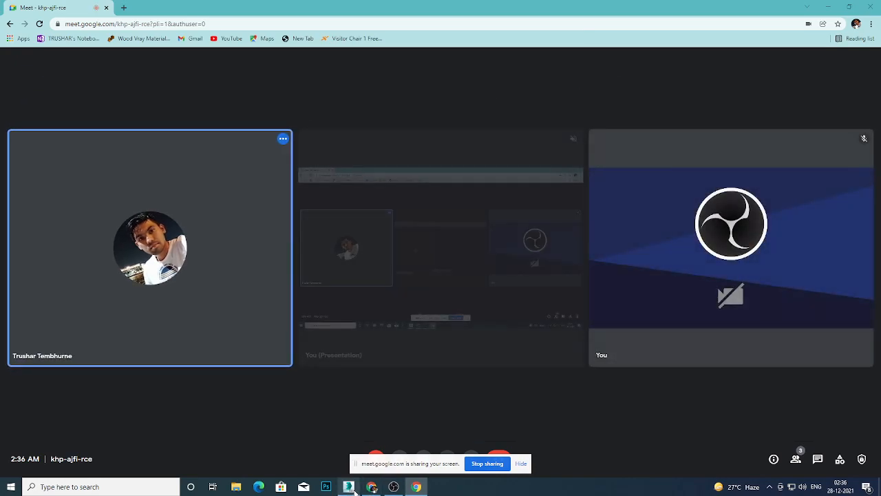
{"action": "mouse_move", "coordinate": [353, 491]}
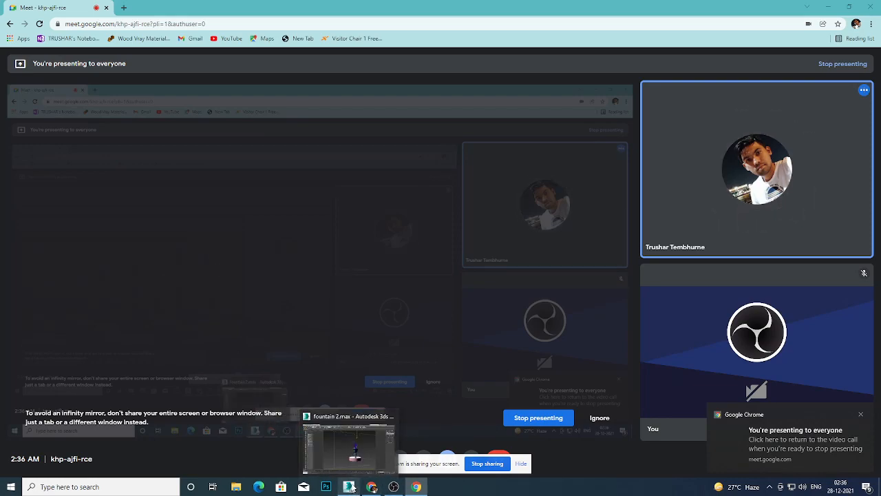
{"action": "left_click", "coordinate": [350, 438]}
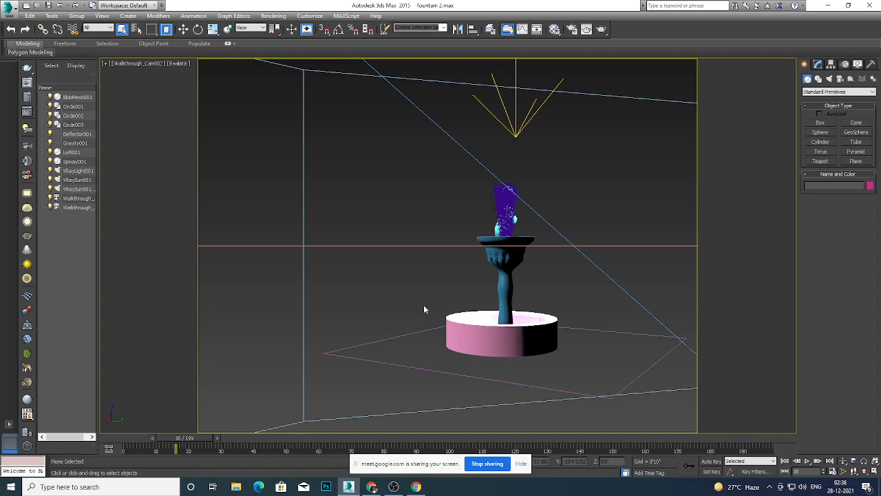
Switch from the maximized Walkthrough_Cam002 view to a maximized Perspective viewport and look around the scene.
{"action": "key", "text": "alt+w"}
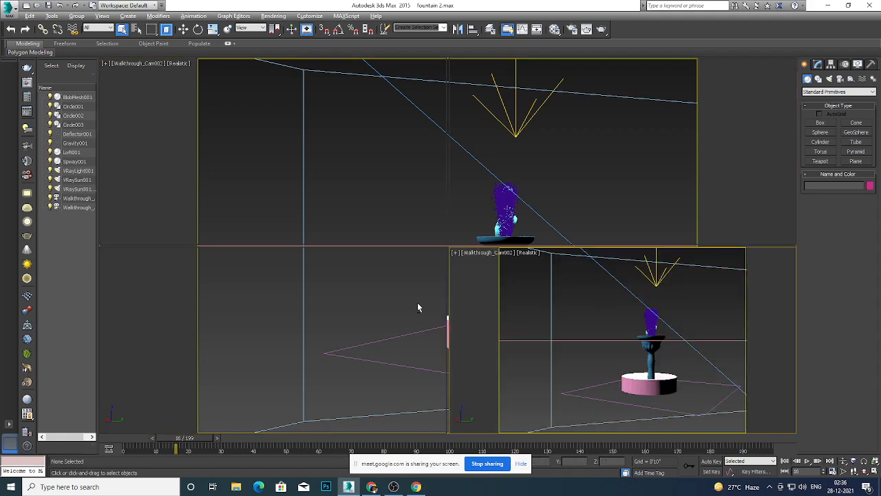
{"action": "left_click", "coordinate": [380, 320]}
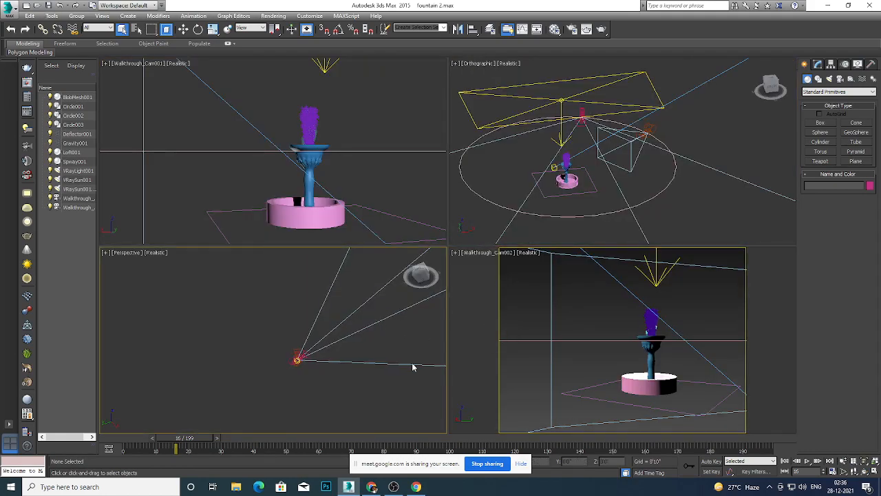
{"action": "key", "text": "alt+w"}
{"action": "scroll", "coordinate": [397, 320], "scroll_direction": "down", "scroll_amount": 5}
{"action": "scroll", "coordinate": [418, 315], "scroll_direction": "up", "scroll_amount": 3}
{"action": "middle_click_drag", "start_coordinate": [418, 316], "coordinate": [445, 332], "text": "alt"}
{"action": "scroll", "coordinate": [332, 329], "scroll_direction": "up", "scroll_amount": 6}
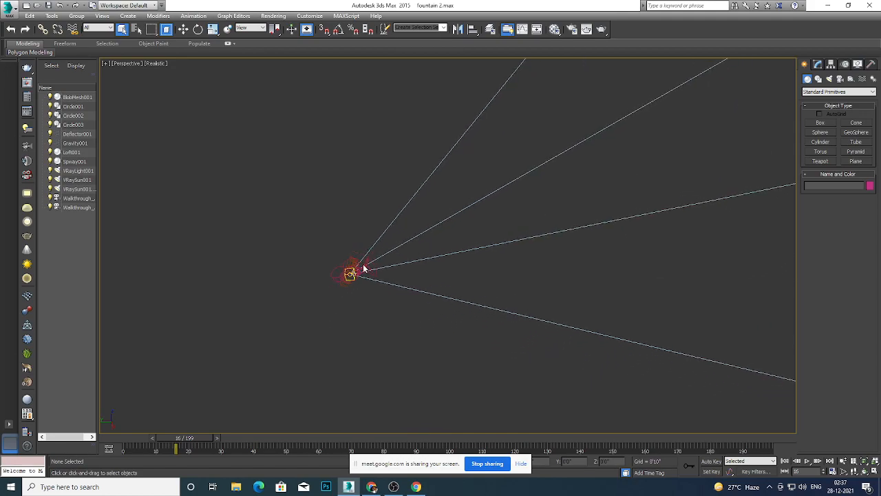
Inspect the fountain scene's circular path, cameras and V-Ray lights from the Top view and from an oblique angle.
{"action": "key", "text": "t"}
{"action": "scroll", "coordinate": [405, 292], "scroll_direction": "down", "scroll_amount": 8}
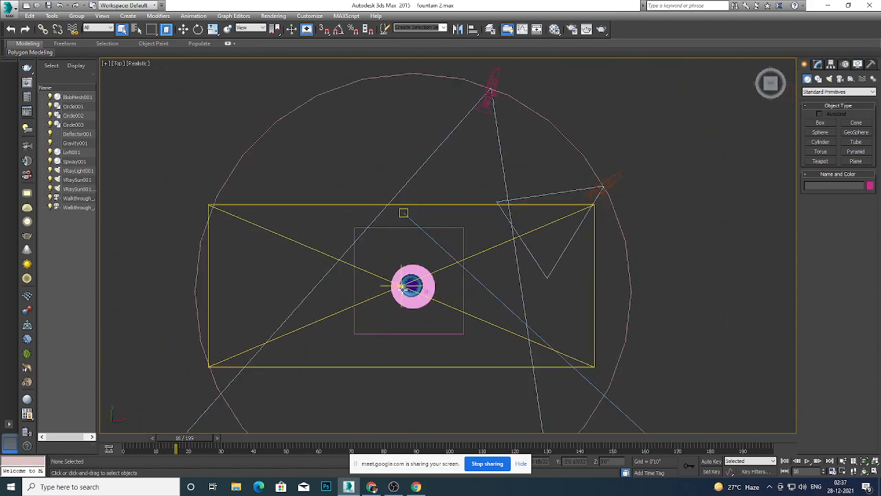
{"action": "scroll", "coordinate": [419, 278], "scroll_direction": "down", "scroll_amount": 8}
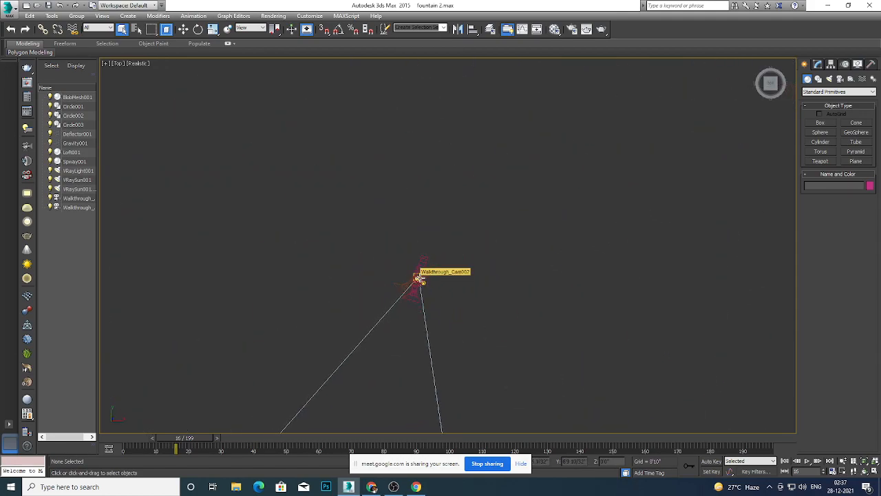
{"action": "scroll", "coordinate": [419, 279], "scroll_direction": "up", "scroll_amount": 7}
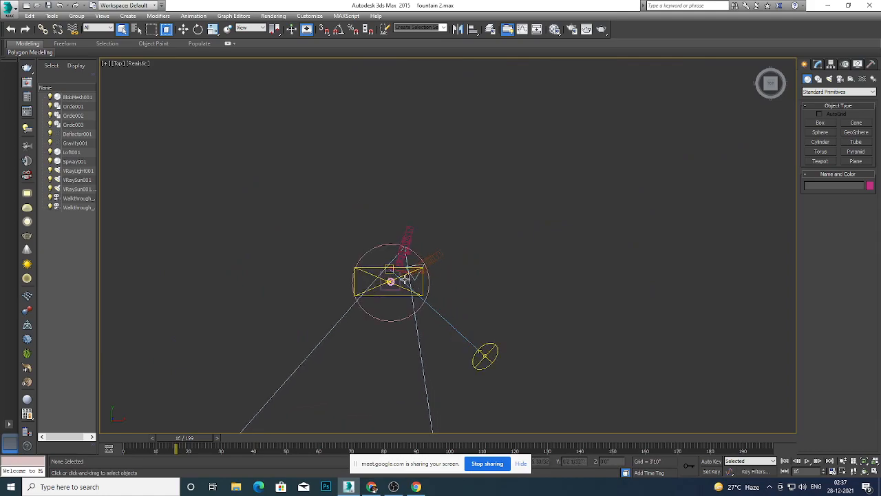
{"action": "scroll", "coordinate": [388, 284], "scroll_direction": "down", "scroll_amount": 2}
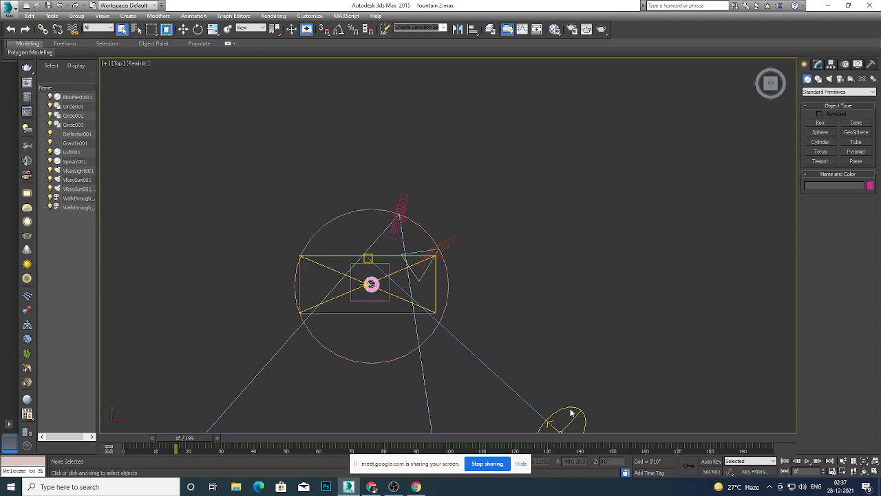
{"action": "middle_click_drag", "start_coordinate": [392, 323], "coordinate": [417, 258], "text": "alt"}
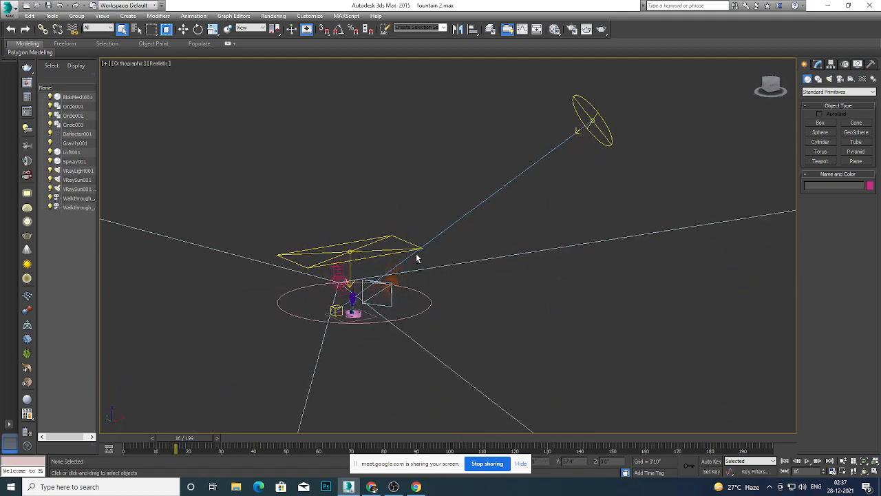
{"action": "scroll", "coordinate": [351, 309], "scroll_direction": "up", "scroll_amount": 5}
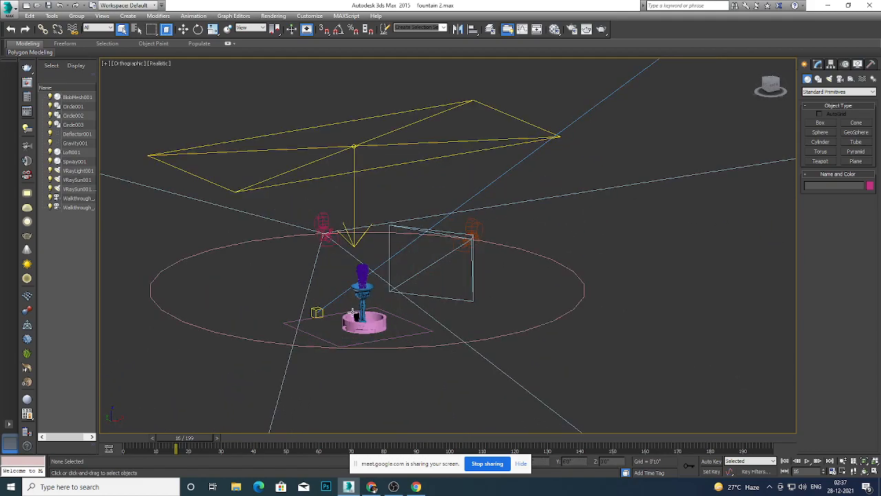
{"action": "scroll", "coordinate": [405, 306], "scroll_direction": "up", "scroll_amount": 3}
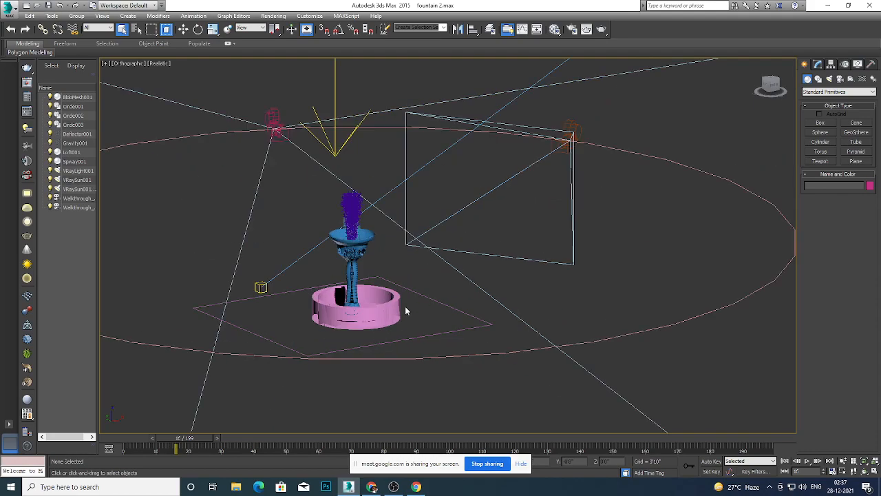
Examine the fountain's basin, pedestal and water particles from above and in an angled close-up.
{"action": "scroll", "coordinate": [405, 307], "scroll_direction": "down", "scroll_amount": 5}
{"action": "key", "text": "t"}
{"action": "scroll", "coordinate": [429, 307], "scroll_direction": "down", "scroll_amount": 4}
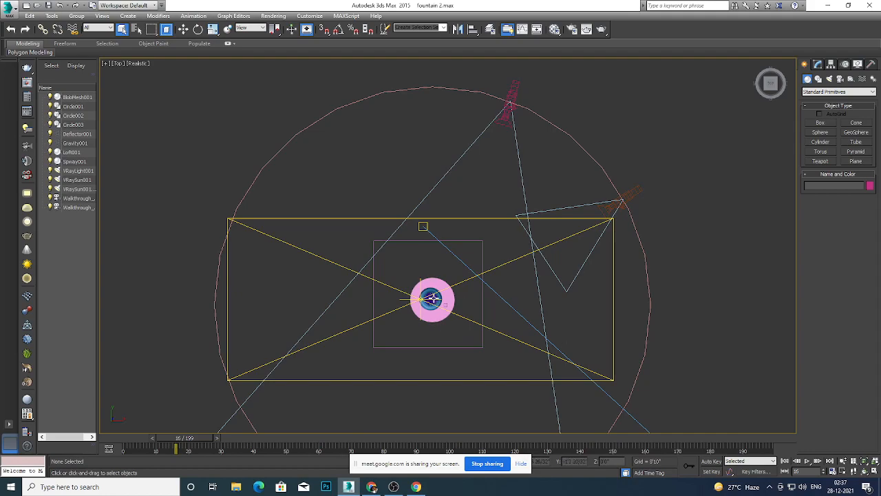
{"action": "mouse_move", "coordinate": [443, 330]}
{"action": "middle_mouse_down", "text": "alt"}
{"action": "mouse_move", "coordinate": [449, 287]}
{"action": "mouse_move", "coordinate": [415, 355]}
{"action": "mouse_move", "coordinate": [427, 354]}
{"action": "mouse_move", "coordinate": [445, 327]}
{"action": "mouse_move", "coordinate": [438, 361]}
{"action": "mouse_move", "coordinate": [444, 327]}
{"action": "middle_mouse_up", "text": "alt"}
{"action": "scroll", "coordinate": [416, 359], "scroll_direction": "up", "scroll_amount": 5}
{"action": "scroll", "coordinate": [423, 333], "scroll_direction": "down", "scroll_amount": 2}
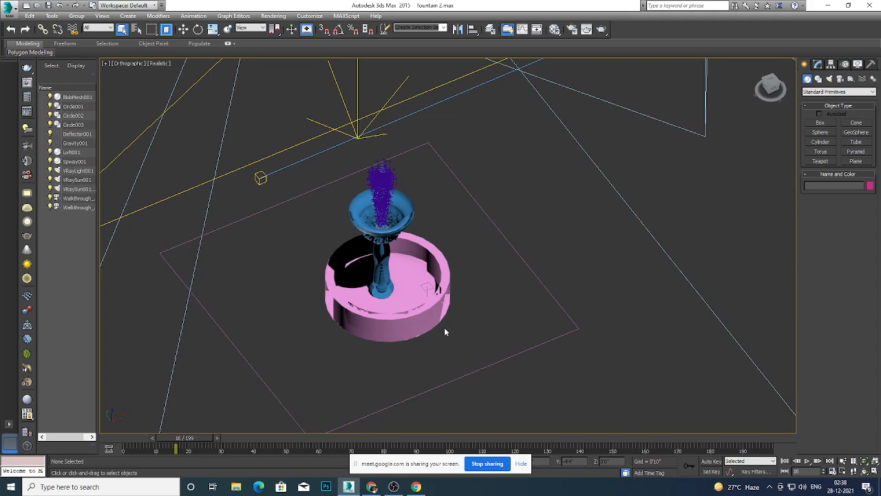
{"action": "scroll", "coordinate": [302, 336], "scroll_direction": "down", "scroll_amount": 6}
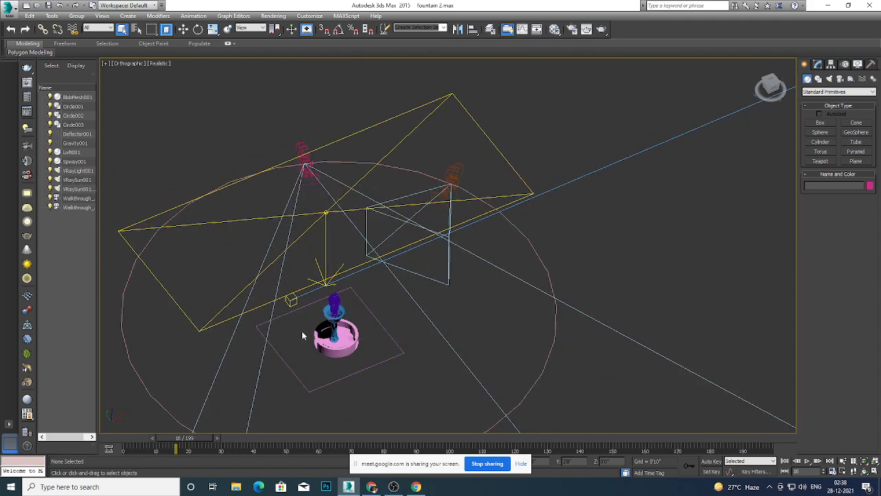
Return to the Top view and show the spline shape types available for creation.
{"action": "key", "text": "t"}
{"action": "scroll", "coordinate": [380, 333], "scroll_direction": "down", "scroll_amount": 5}
{"action": "scroll", "coordinate": [473, 325], "scroll_direction": "up", "scroll_amount": 3}
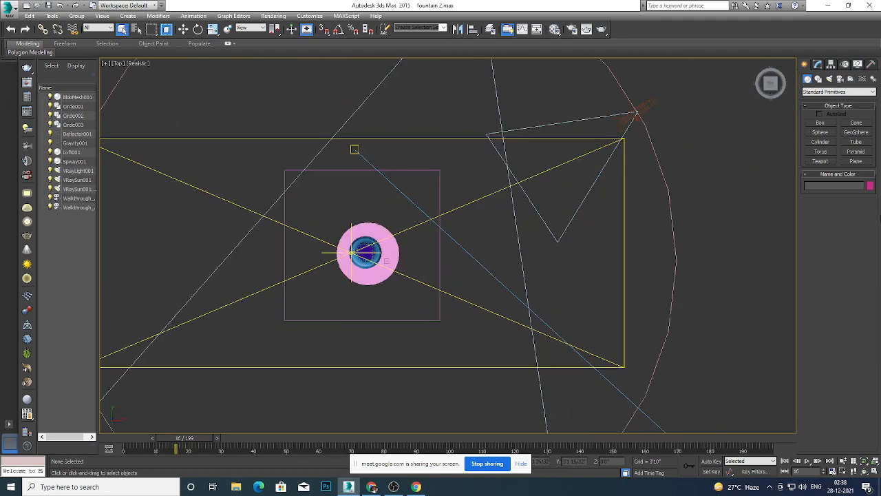
{"action": "left_click", "coordinate": [818, 78]}
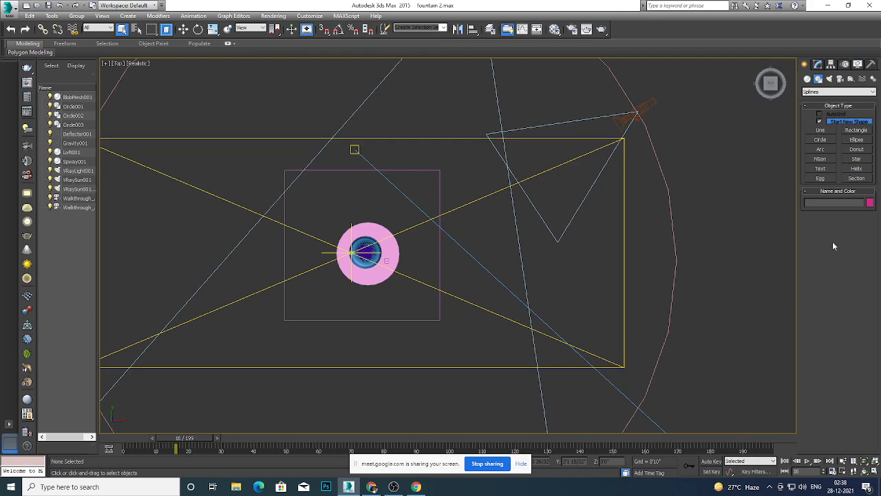
{"action": "scroll", "coordinate": [474, 296], "scroll_direction": "down", "scroll_amount": 4}
{"action": "scroll", "coordinate": [445, 306], "scroll_direction": "up", "scroll_amount": 4}
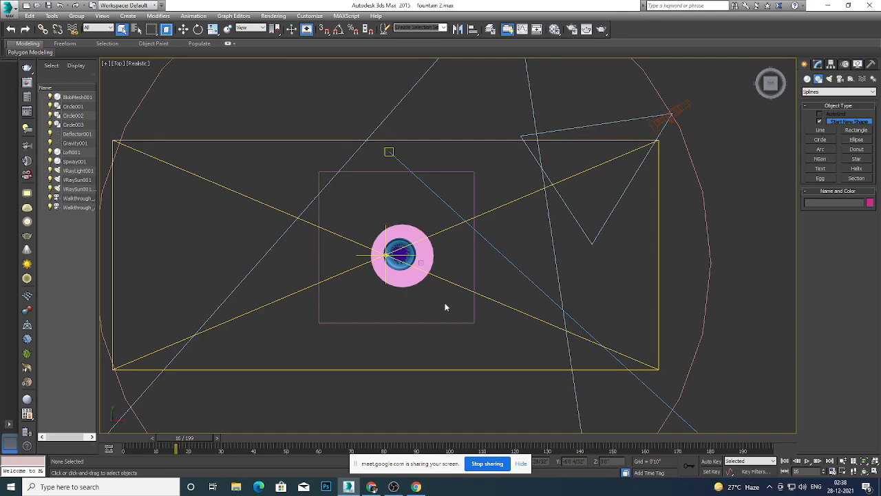
View the fountain at an angle and review the pool water material in the Material Editor.
{"action": "middle_click_drag", "start_coordinate": [433, 291], "coordinate": [386, 266], "text": "alt"}
{"action": "key", "text": "m"}
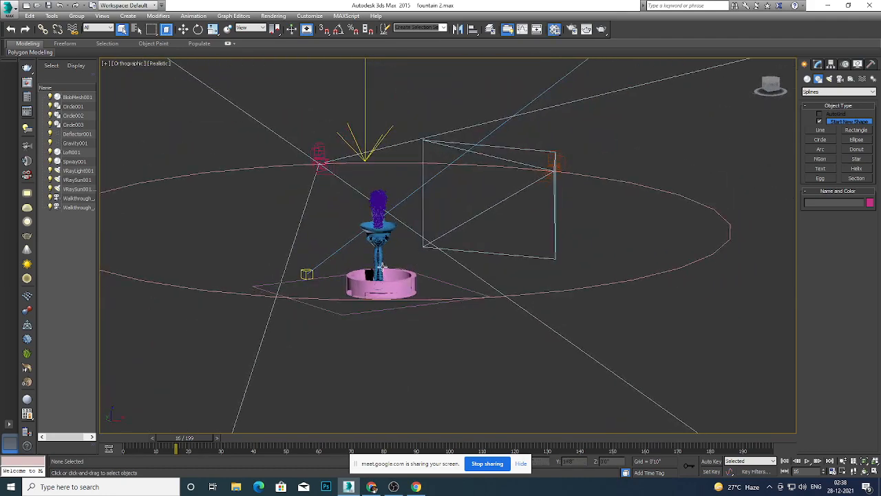
{"action": "left_click", "coordinate": [667, 137]}
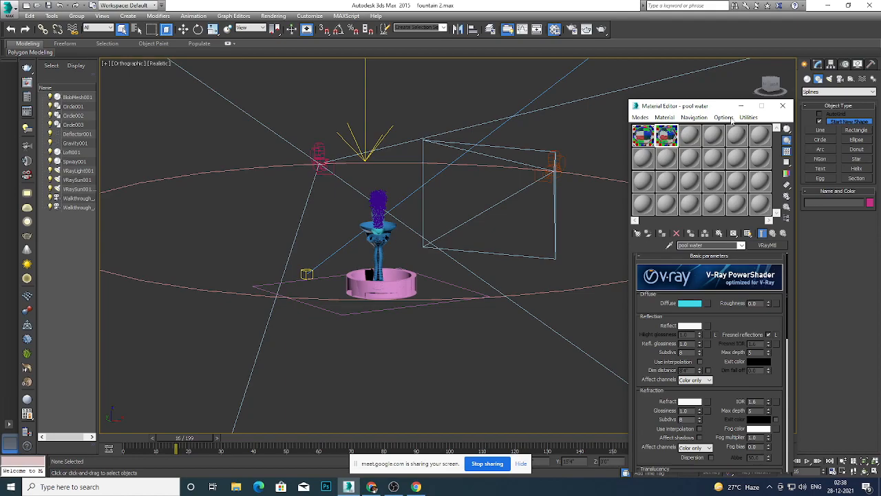
{"action": "left_click", "coordinate": [783, 106]}
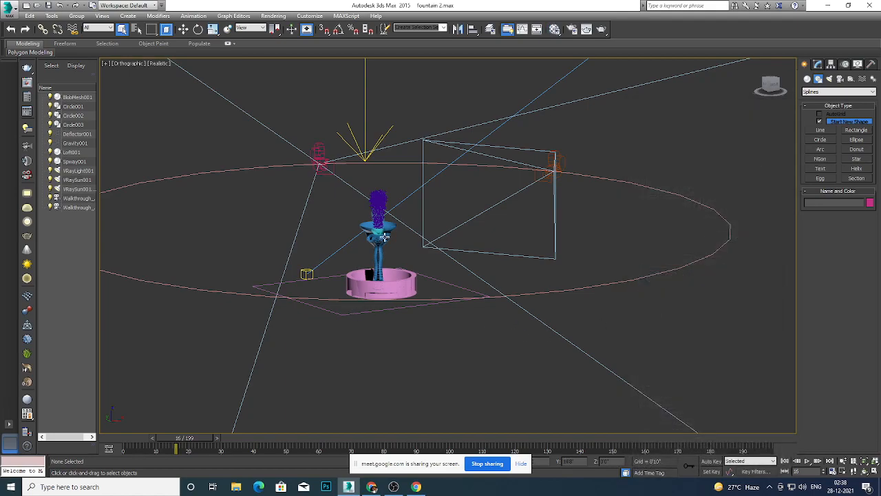
Preview the fountain's water particle animation up to frame 100, then rewind the timeline to frame 0.
{"action": "scroll", "coordinate": [384, 237], "scroll_direction": "up", "scroll_amount": 5}
{"action": "scroll", "coordinate": [384, 238], "scroll_direction": "down", "scroll_amount": 5}
{"action": "scroll", "coordinate": [384, 237], "scroll_direction": "up", "scroll_amount": 3}
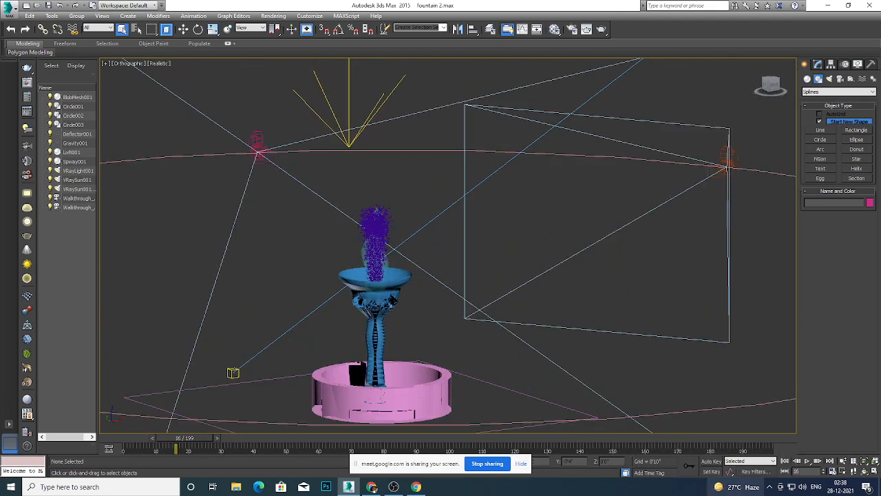
{"action": "left_click", "coordinate": [807, 461]}
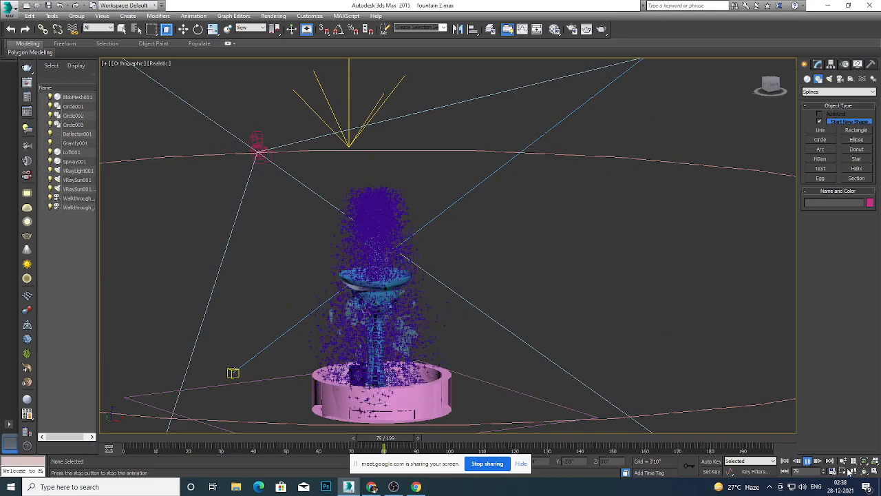
{"action": "left_click", "coordinate": [808, 461]}
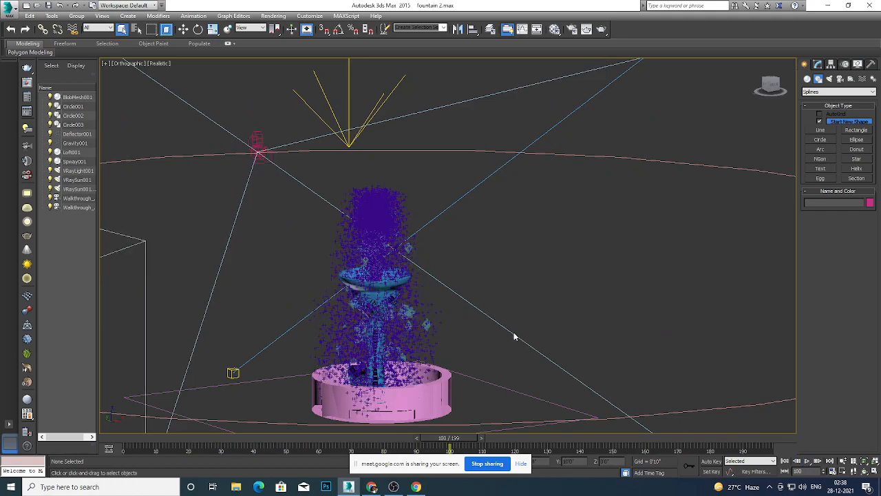
{"action": "scroll", "coordinate": [414, 306], "scroll_direction": "down", "scroll_amount": 4}
{"action": "scroll", "coordinate": [413, 305], "scroll_direction": "up", "scroll_amount": 6}
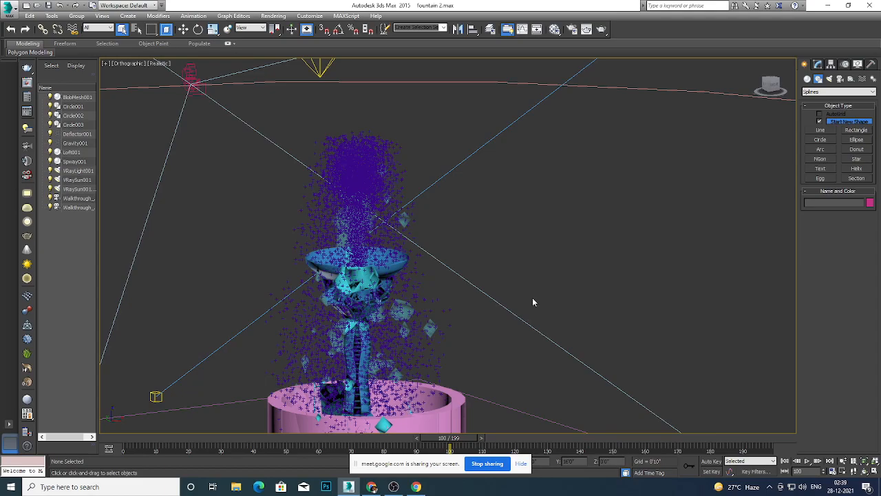
{"action": "left_click_drag", "start_coordinate": [451, 439], "coordinate": [114, 466]}
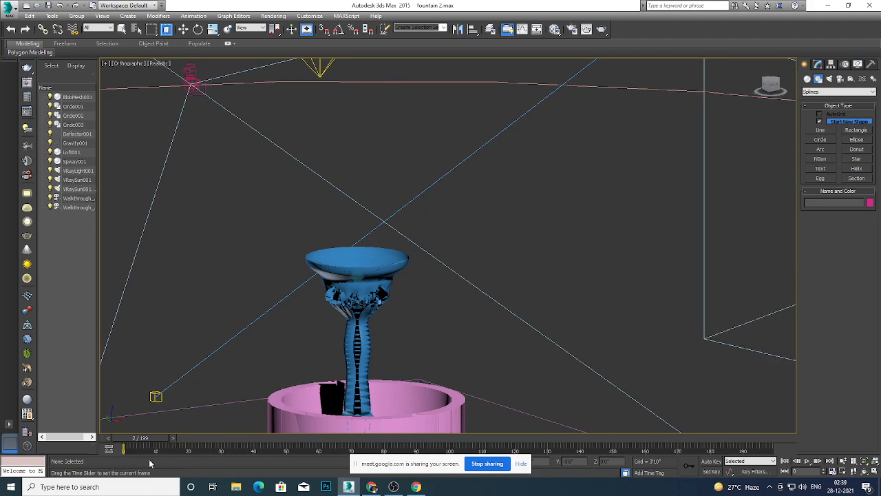
Move the screen-sharing notice clear of the time slider and bring the 3ds Max window back up.
{"action": "left_click_drag", "start_coordinate": [411, 466], "coordinate": [121, 466]}
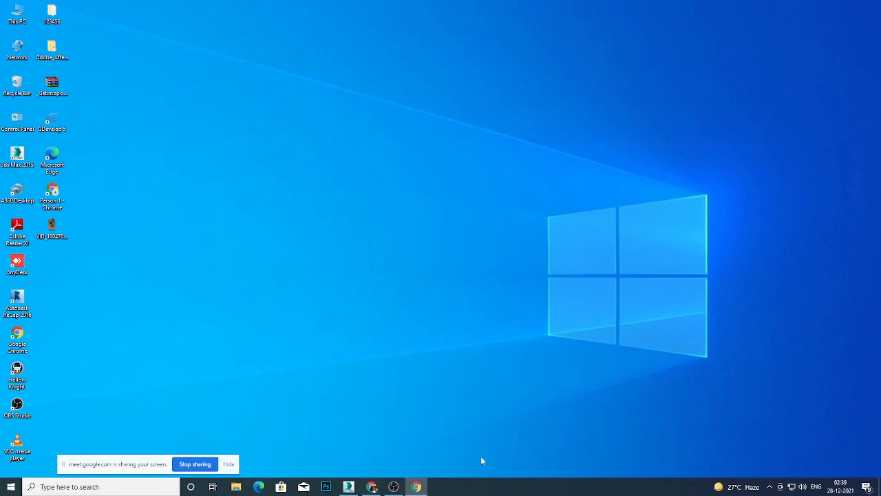
{"action": "left_click", "coordinate": [349, 487]}
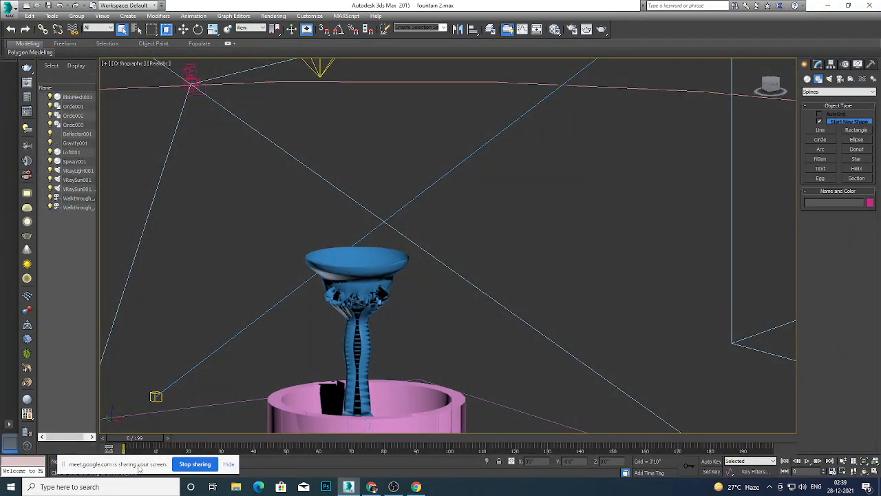
{"action": "left_click_drag", "start_coordinate": [124, 466], "coordinate": [318, 409]}
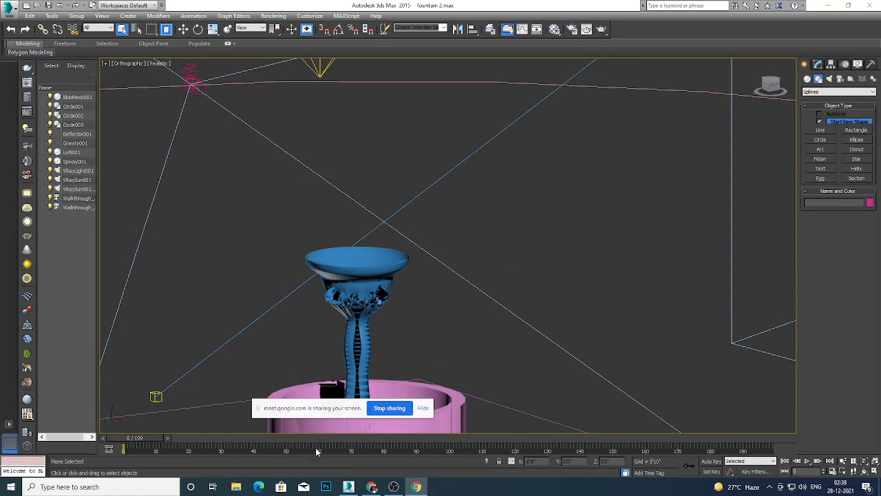
{"action": "left_click_drag", "start_coordinate": [318, 417], "coordinate": [119, 469]}
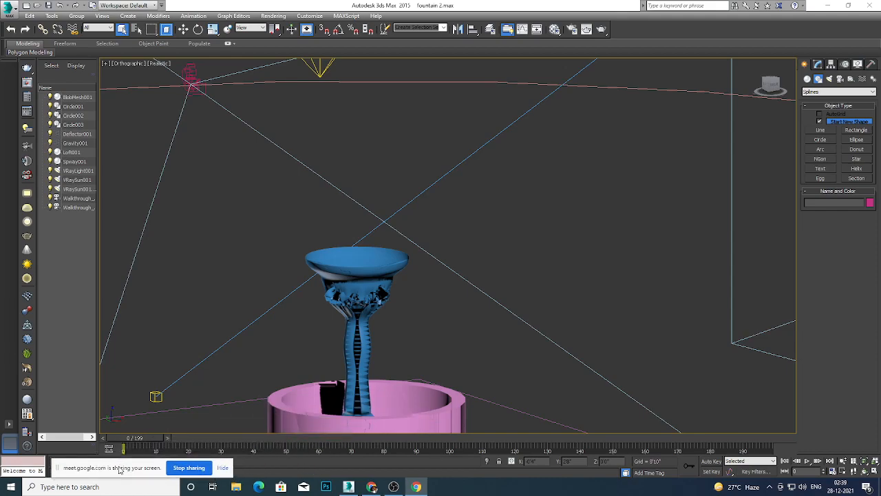
{"action": "scroll", "coordinate": [513, 240], "scroll_direction": "down", "scroll_amount": 5}
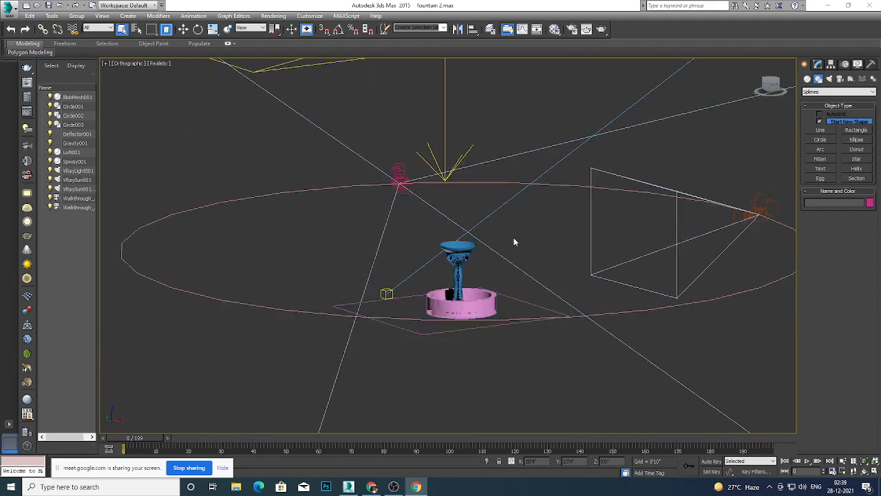
{"action": "scroll", "coordinate": [501, 273], "scroll_direction": "up", "scroll_amount": 4}
{"action": "middle_click_drag", "start_coordinate": [501, 272], "coordinate": [524, 265], "text": "alt"}
{"action": "scroll", "coordinate": [525, 263], "scroll_direction": "up", "scroll_amount": 2}
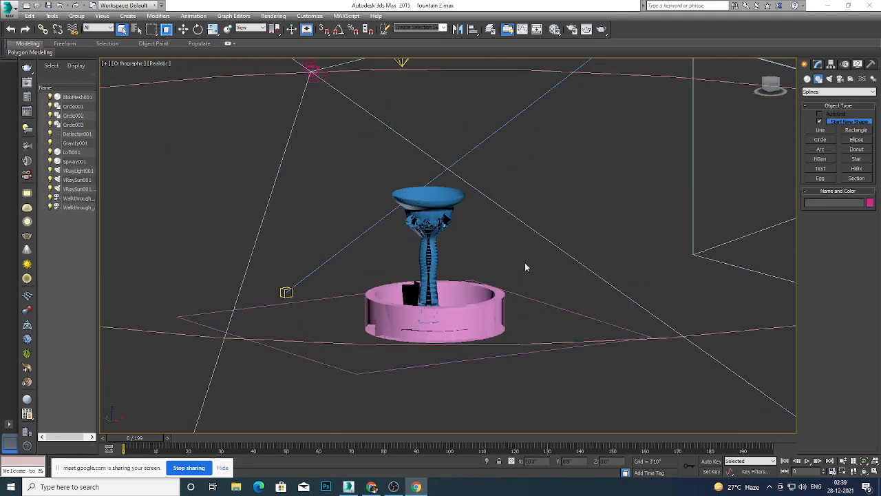
{"action": "scroll", "coordinate": [529, 329], "scroll_direction": "down", "scroll_amount": 2}
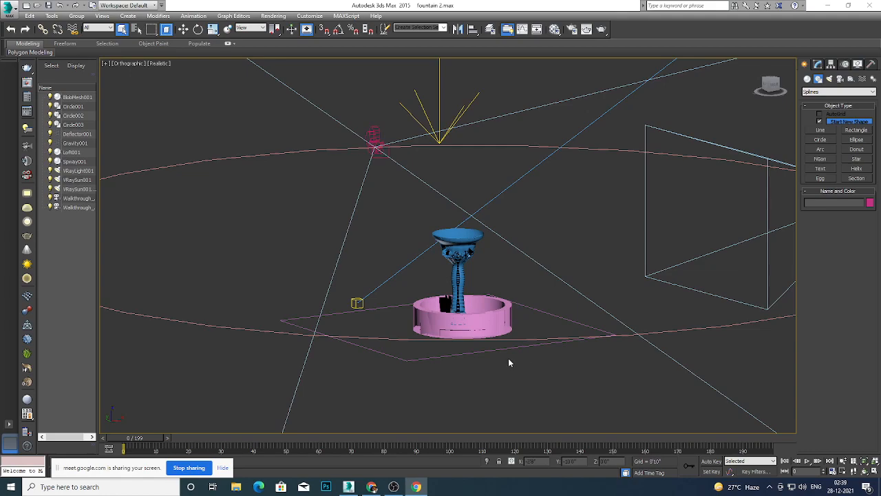
Examine the layout of the fountain, light and walkthrough cameras from the Top view.
{"action": "key", "text": "t"}
{"action": "scroll", "coordinate": [491, 261], "scroll_direction": "down", "scroll_amount": 2}
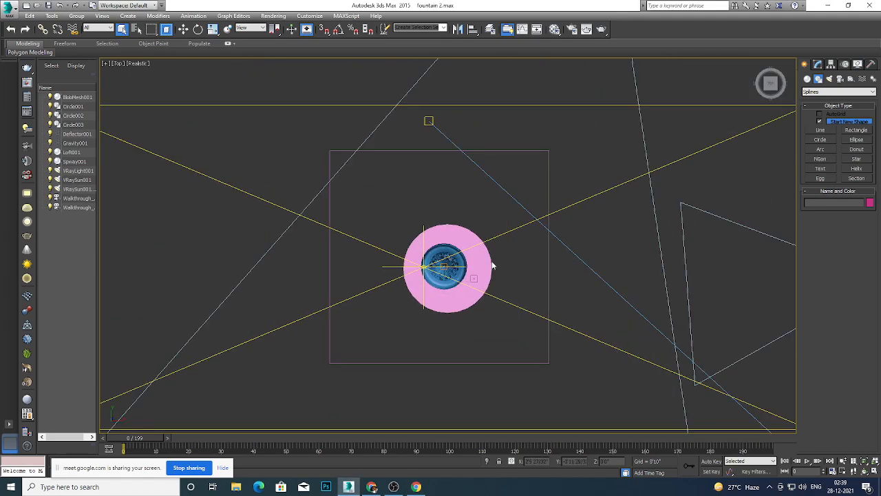
{"action": "scroll", "coordinate": [492, 266], "scroll_direction": "down", "scroll_amount": 3}
{"action": "middle_click_drag", "start_coordinate": [475, 281], "coordinate": [456, 291]}
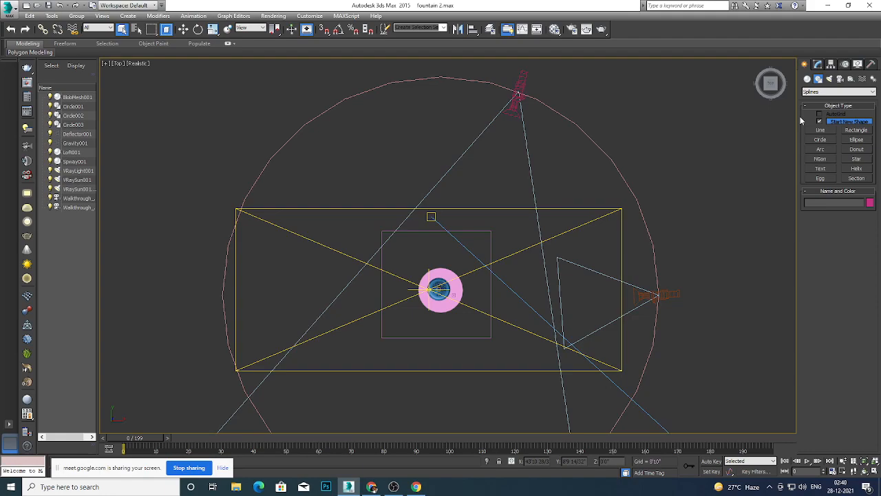
{"action": "scroll", "coordinate": [380, 275], "scroll_direction": "down", "scroll_amount": 5}
{"action": "scroll", "coordinate": [397, 282], "scroll_direction": "up", "scroll_amount": 7}
{"action": "scroll", "coordinate": [380, 286], "scroll_direction": "up", "scroll_amount": 3}
{"action": "scroll", "coordinate": [382, 284], "scroll_direction": "down", "scroll_amount": 5}
{"action": "scroll", "coordinate": [382, 284], "scroll_direction": "up", "scroll_amount": 4}
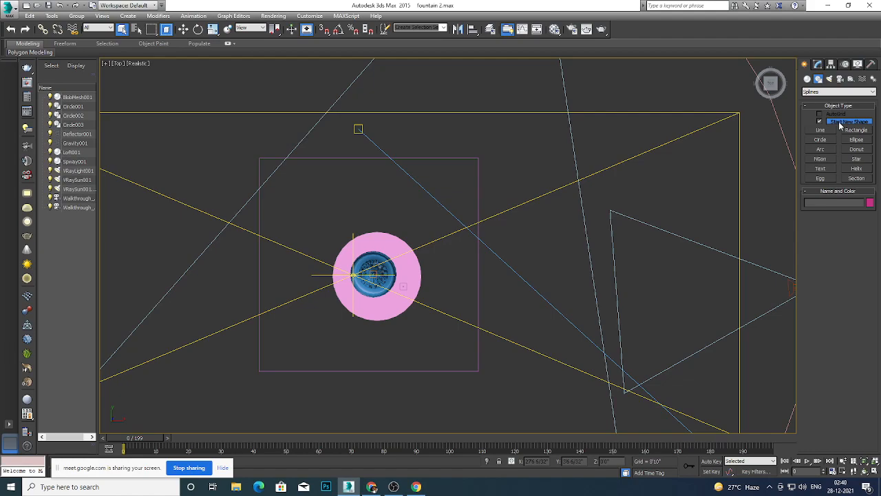
Draw a circle with a radius of about 3'3" around the fountain pool in wireframe display.
{"action": "left_click", "coordinate": [829, 142]}
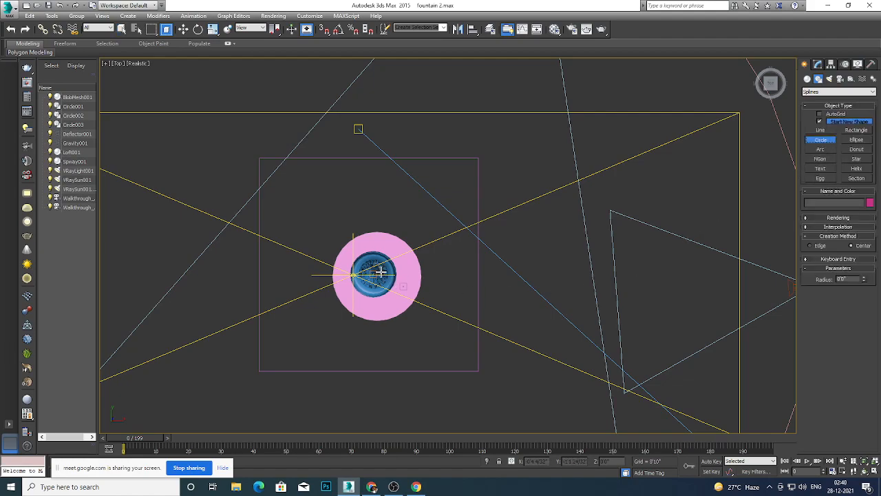
{"action": "scroll", "coordinate": [381, 272], "scroll_direction": "down", "scroll_amount": 3}
{"action": "scroll", "coordinate": [382, 273], "scroll_direction": "up", "scroll_amount": 8}
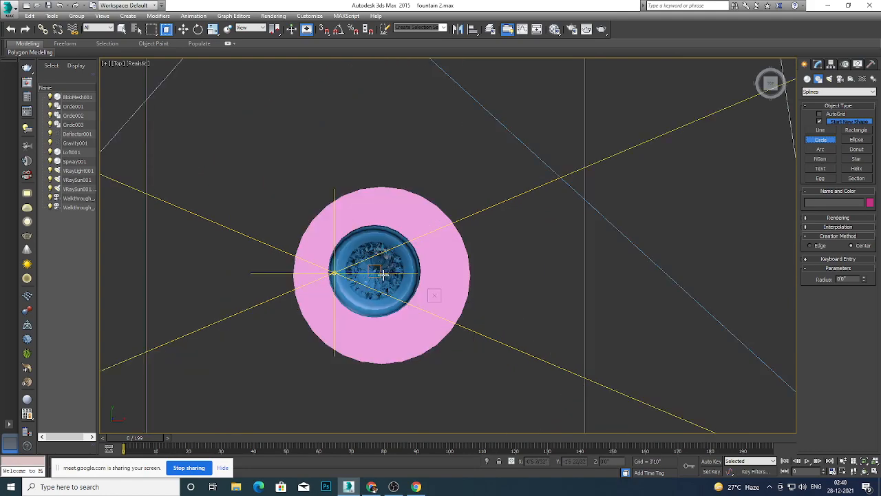
{"action": "key", "text": "F3"}
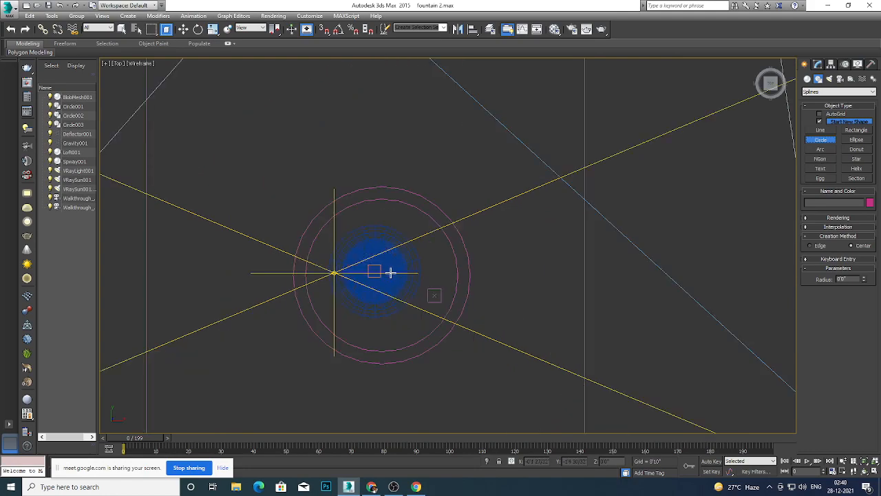
{"action": "left_click_drag", "start_coordinate": [387, 273], "coordinate": [413, 182]}
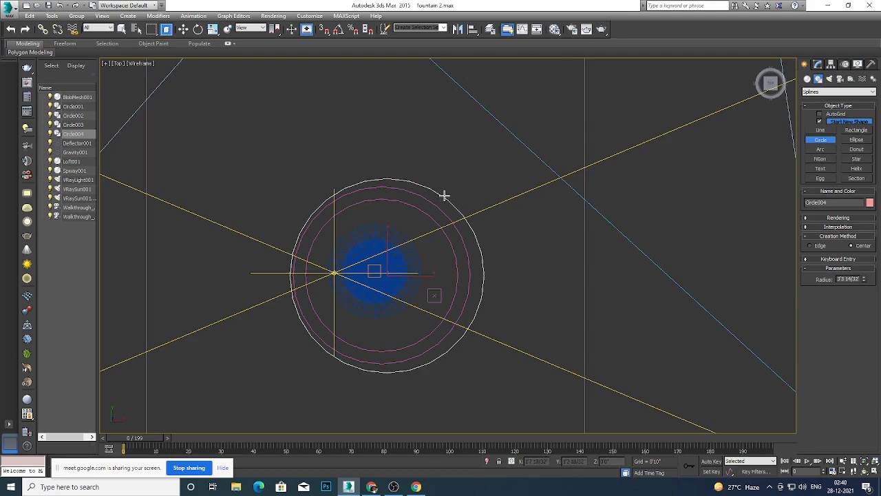
Move the new circle slightly along X so it is centred around the pool rim, then deselect it.
{"action": "left_click", "coordinate": [444, 199]}
{"action": "key", "text": "w"}
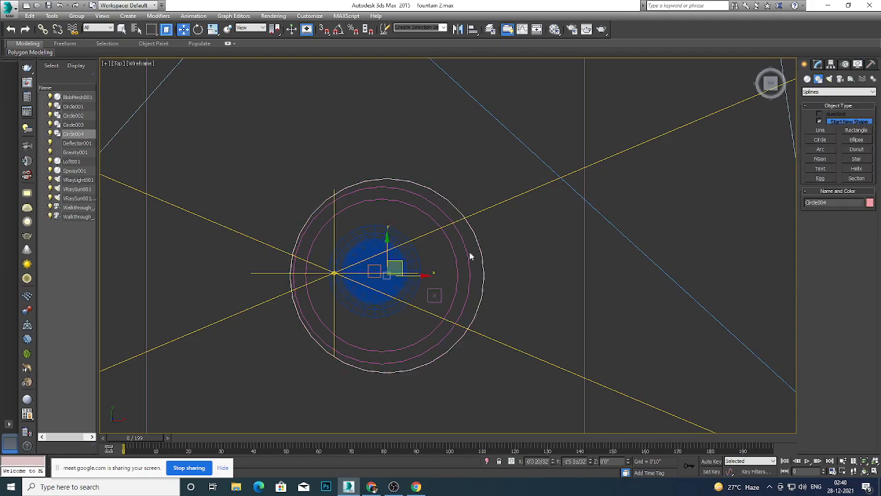
{"action": "left_click_drag", "start_coordinate": [417, 275], "coordinate": [411, 276]}
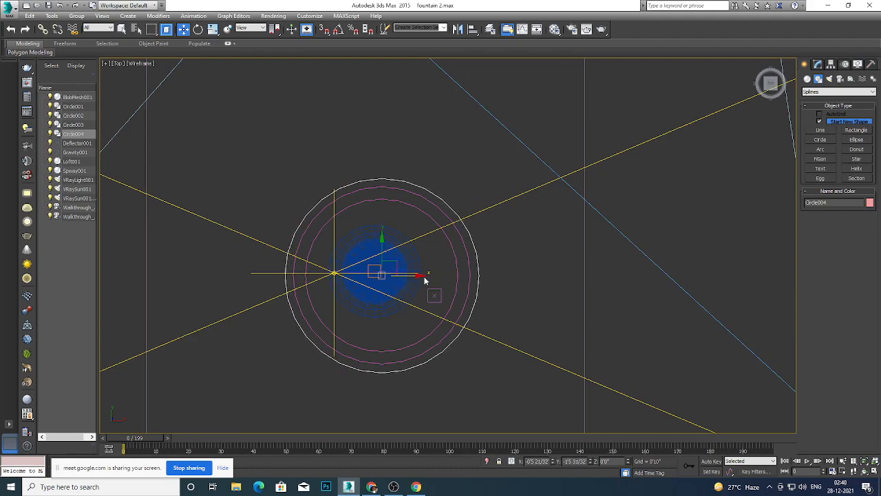
{"action": "scroll", "coordinate": [575, 248], "scroll_direction": "down", "scroll_amount": 5}
{"action": "scroll", "coordinate": [565, 278], "scroll_direction": "up", "scroll_amount": 3}
{"action": "scroll", "coordinate": [413, 276], "scroll_direction": "down", "scroll_amount": 6}
{"action": "left_click", "coordinate": [314, 263]}
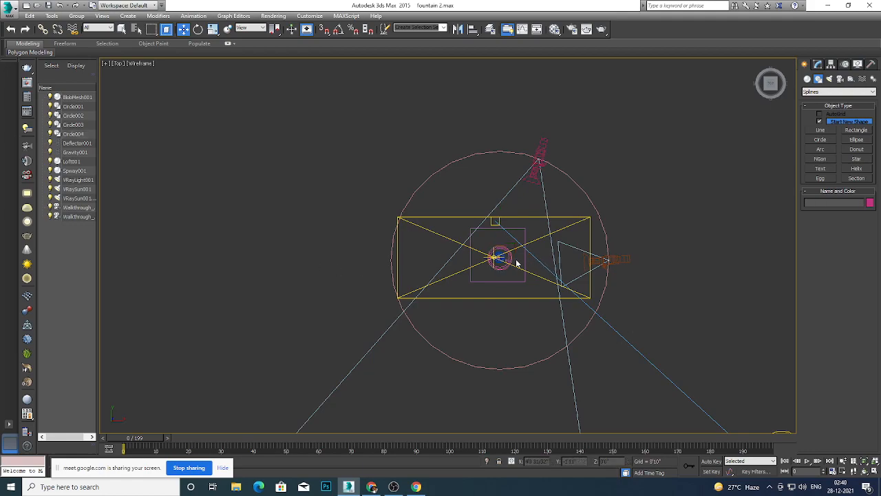
Select the circle around the pool, turn off Start New Shape and draw a rectangle about 65' long and 76' wide enclosing the camera path.
{"action": "scroll", "coordinate": [503, 251], "scroll_direction": "up", "scroll_amount": 8}
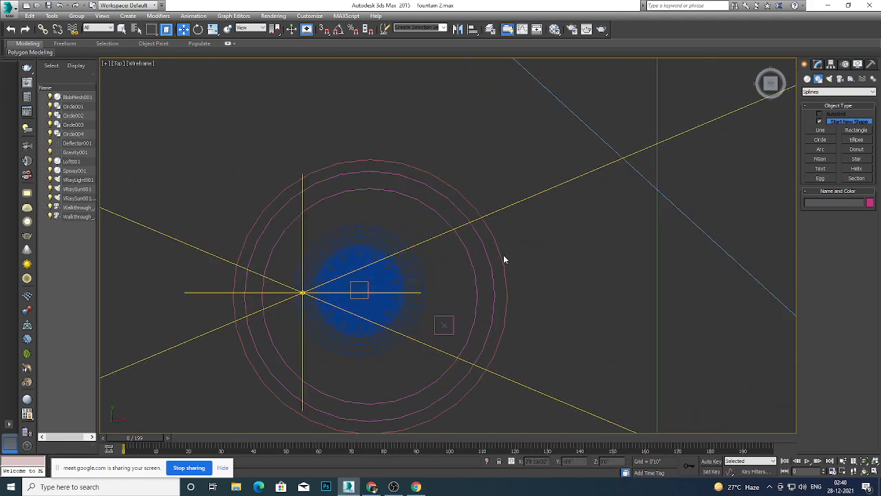
{"action": "left_click", "coordinate": [501, 256]}
{"action": "scroll", "coordinate": [482, 273], "scroll_direction": "down", "scroll_amount": 3}
{"action": "scroll", "coordinate": [484, 272], "scroll_direction": "up", "scroll_amount": 1}
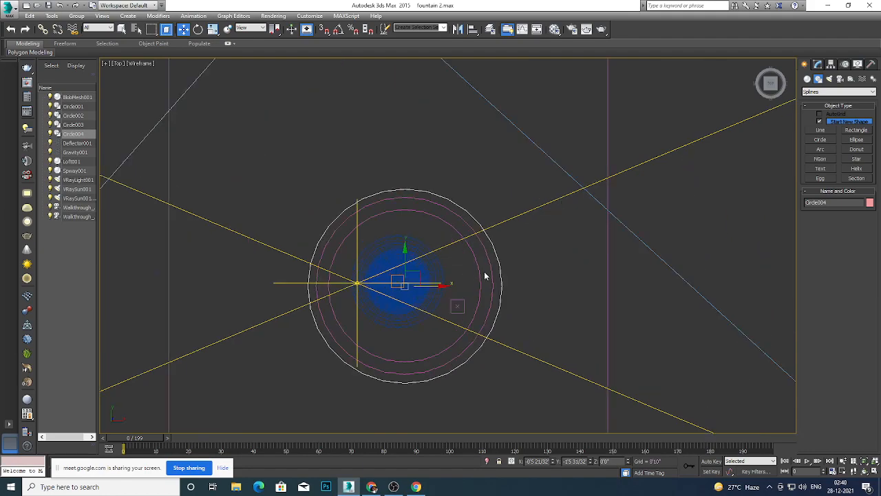
{"action": "left_click", "coordinate": [820, 122]}
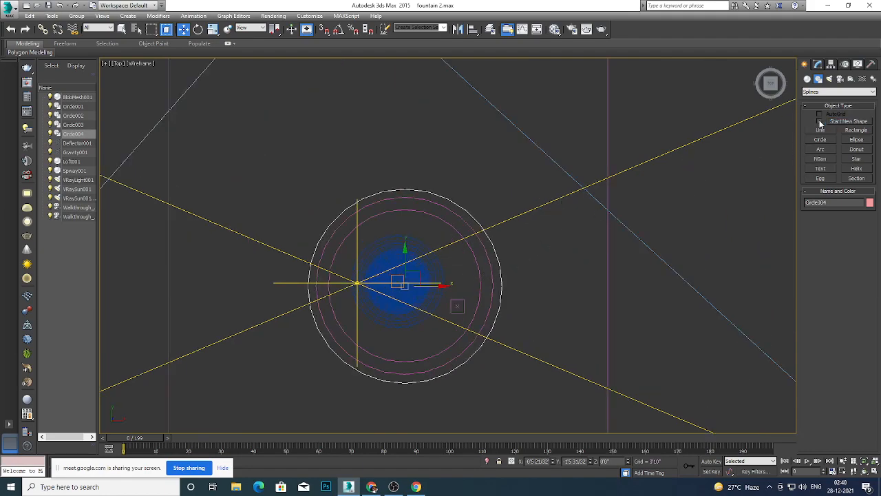
{"action": "left_click", "coordinate": [858, 131]}
{"action": "scroll", "coordinate": [463, 260], "scroll_direction": "down", "scroll_amount": 10}
{"action": "scroll", "coordinate": [461, 259], "scroll_direction": "up", "scroll_amount": 3}
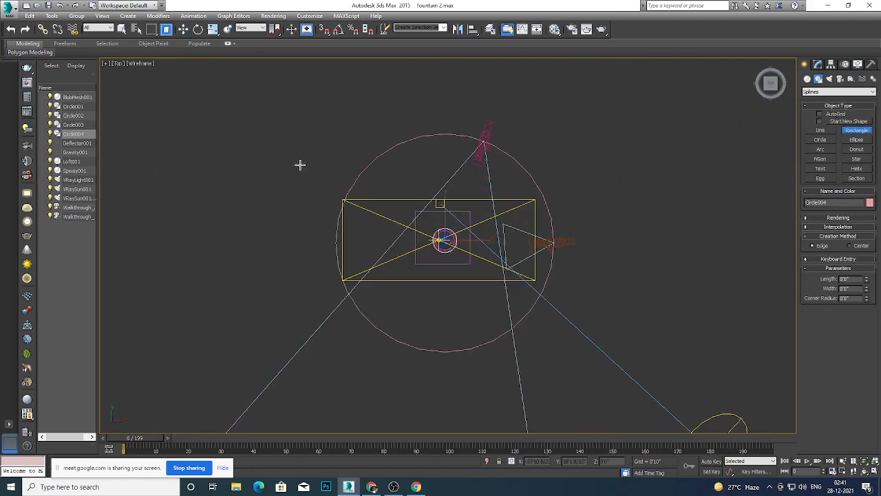
{"action": "left_click_drag", "start_coordinate": [298, 124], "coordinate": [580, 364]}
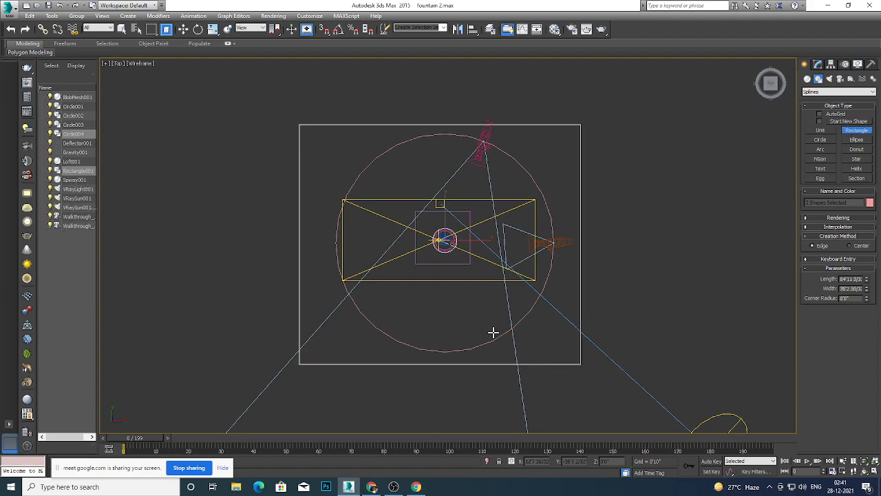
{"action": "right_click", "coordinate": [507, 262]}
Move the combined circle and rectangle shape down below the fountain to about Z -27'2".
{"action": "middle_click_drag", "start_coordinate": [521, 273], "coordinate": [512, 254], "text": "alt"}
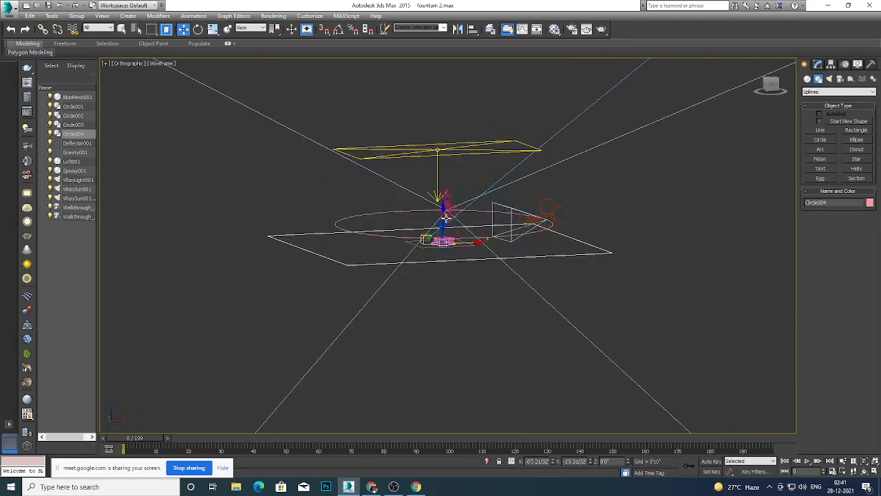
{"action": "left_click_drag", "start_coordinate": [455, 225], "coordinate": [478, 317]}
{"action": "mouse_move", "coordinate": [476, 355]}
{"action": "middle_mouse_down", "text": "alt"}
{"action": "mouse_move", "coordinate": [486, 373]}
{"action": "mouse_move", "coordinate": [503, 373]}
{"action": "mouse_move", "coordinate": [479, 362]}
{"action": "middle_mouse_up", "text": "alt"}
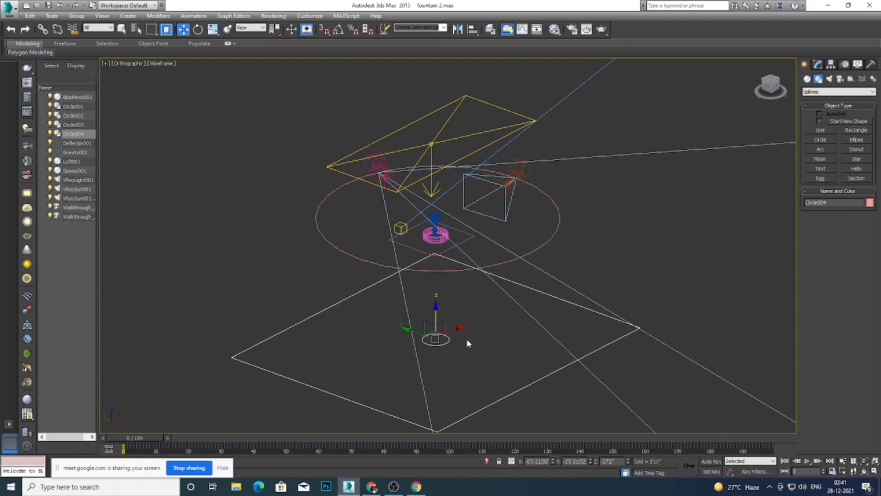
Raise the combined shape back up towards the fountain, to about Z -12'6".
{"action": "left_click", "coordinate": [601, 282]}
{"action": "left_click", "coordinate": [427, 350]}
{"action": "left_click_drag", "start_coordinate": [460, 327], "coordinate": [498, 272]}
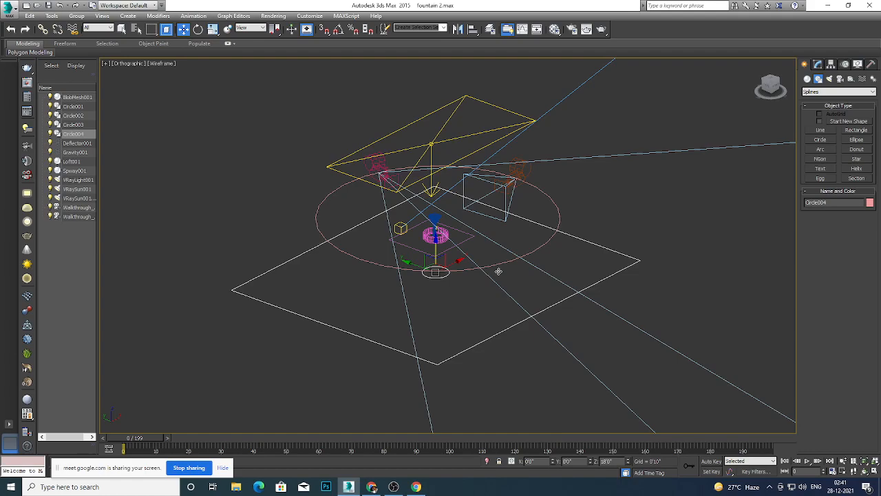
{"action": "left_click_drag", "start_coordinate": [499, 271], "coordinate": [490, 279]}
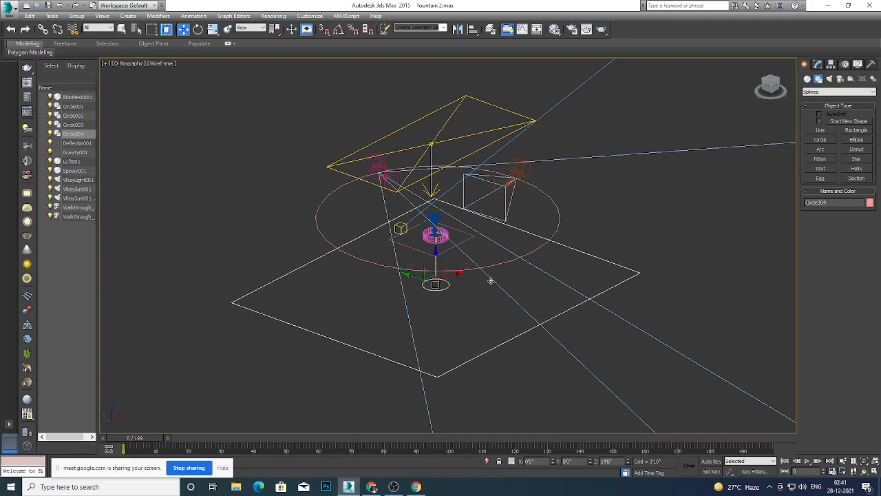
{"action": "scroll", "coordinate": [446, 294], "scroll_direction": "up", "scroll_amount": 2}
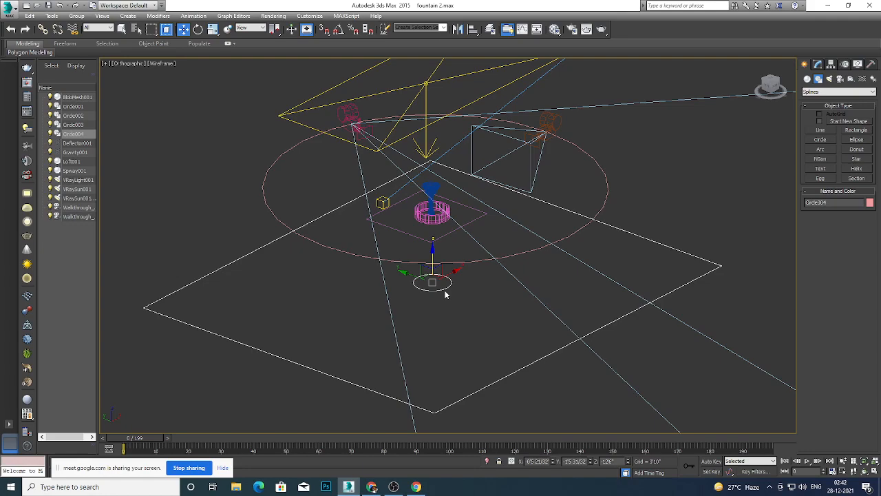
Raise the combined shape to the pool's base level in the Front view, then return to an angled Realistic view.
{"action": "key", "text": "f"}
{"action": "scroll", "coordinate": [443, 252], "scroll_direction": "down", "scroll_amount": 6}
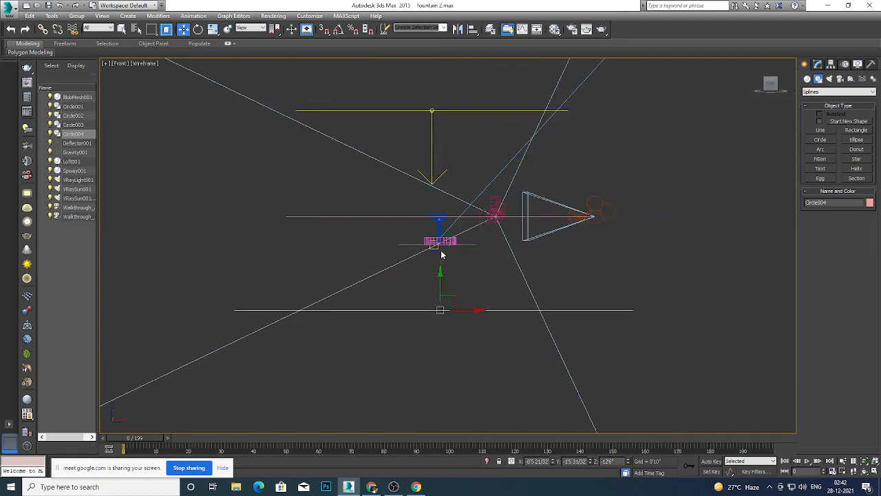
{"action": "scroll", "coordinate": [437, 277], "scroll_direction": "up", "scroll_amount": 5}
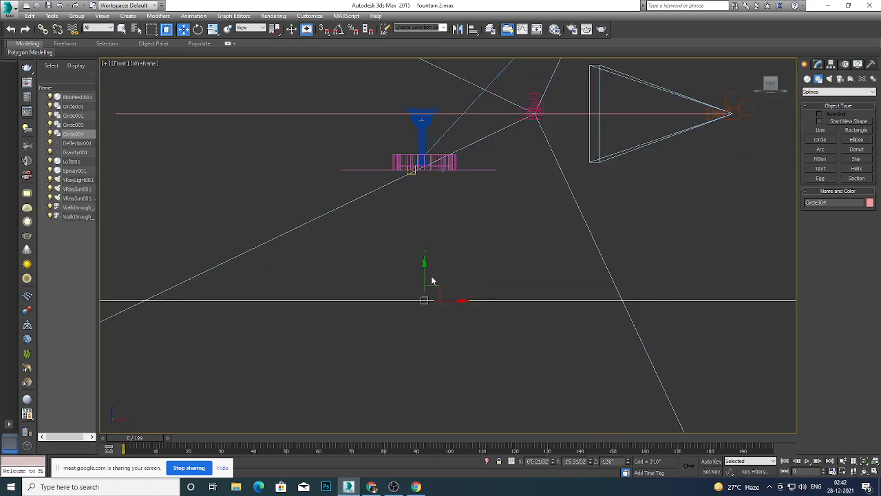
{"action": "left_click_drag", "start_coordinate": [423, 283], "coordinate": [441, 151]}
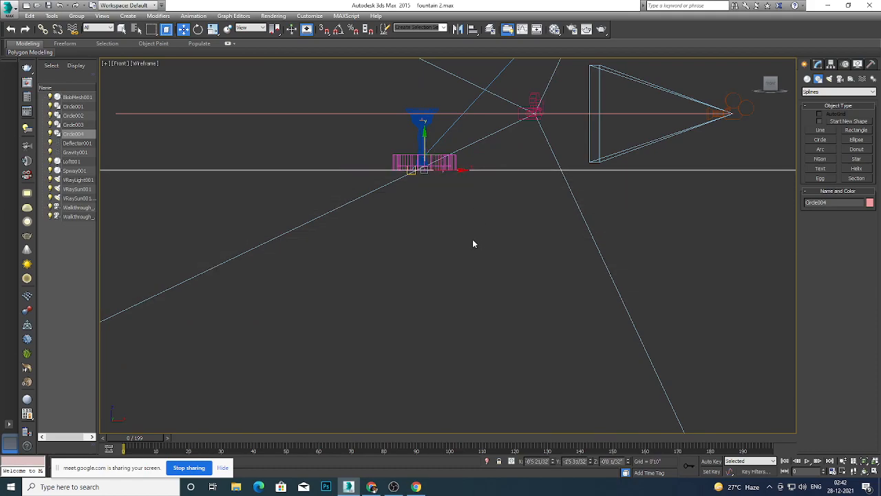
{"action": "key", "text": "F3"}
{"action": "middle_click_drag", "start_coordinate": [469, 273], "coordinate": [455, 295], "text": "alt"}
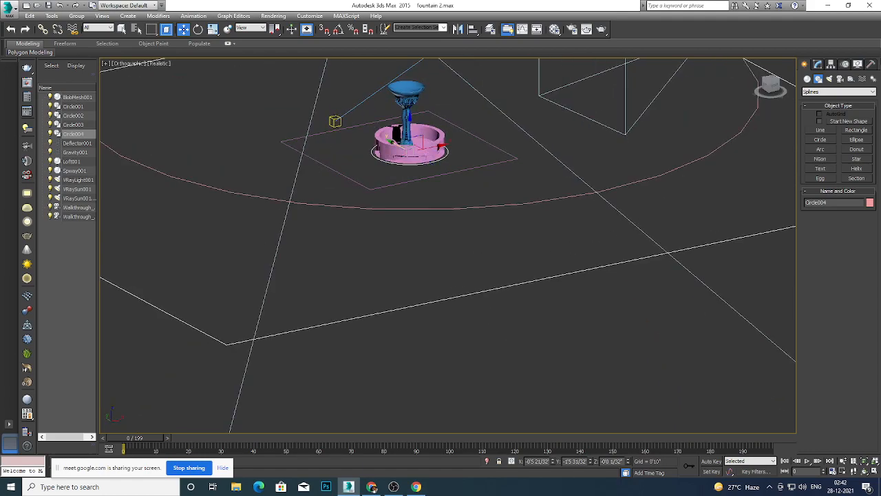
{"action": "scroll", "coordinate": [359, 242], "scroll_direction": "down", "scroll_amount": 3}
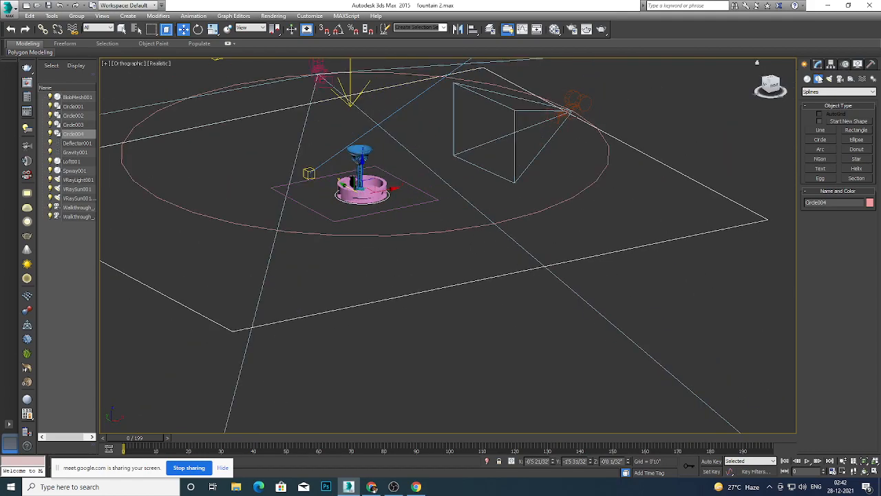
Try the Extrude modifier on the combined circle and rectangle shape, then undo it.
{"action": "left_click", "coordinate": [818, 65]}
{"action": "left_click", "coordinate": [829, 89]}
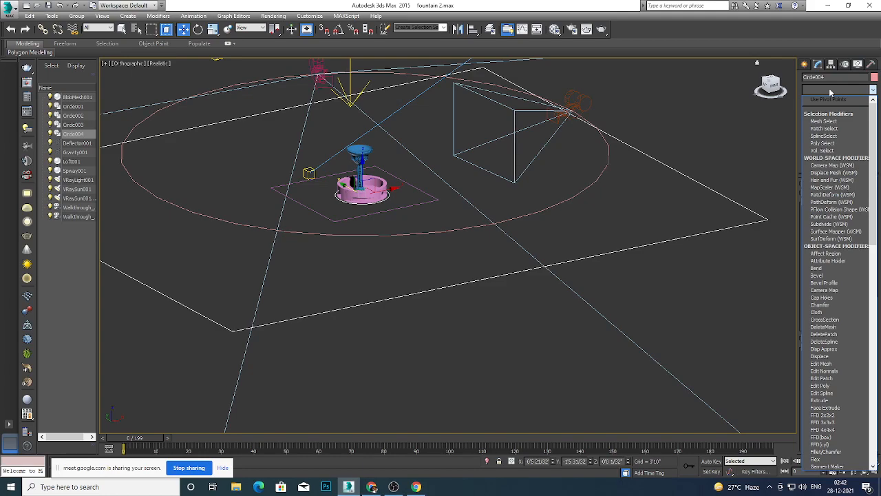
{"action": "type", "text": "ex"}
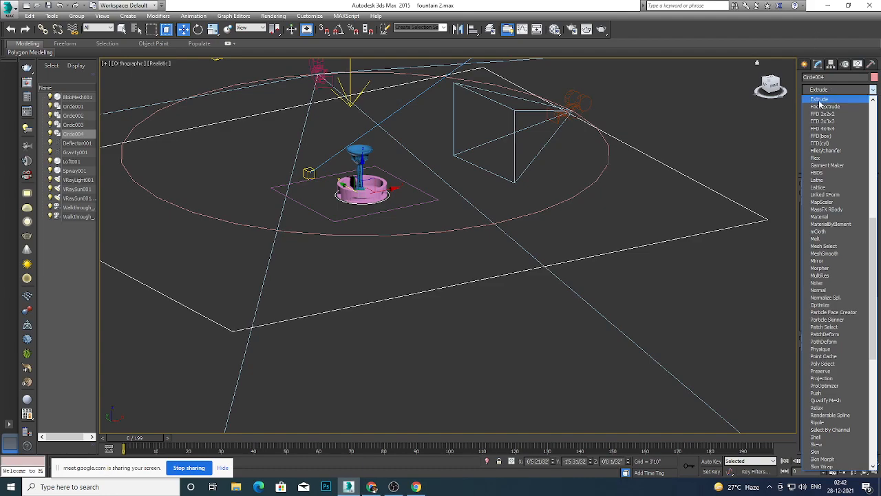
{"action": "left_click", "coordinate": [820, 100]}
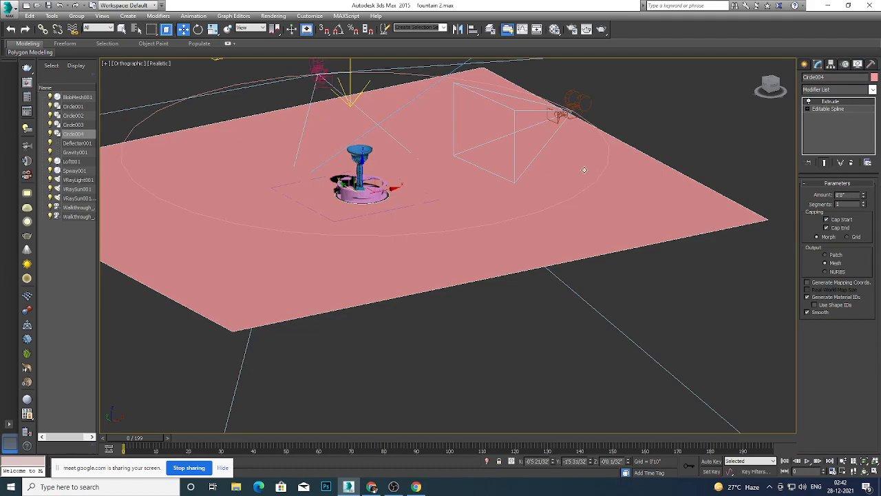
{"action": "key", "text": "ctrl+z"}
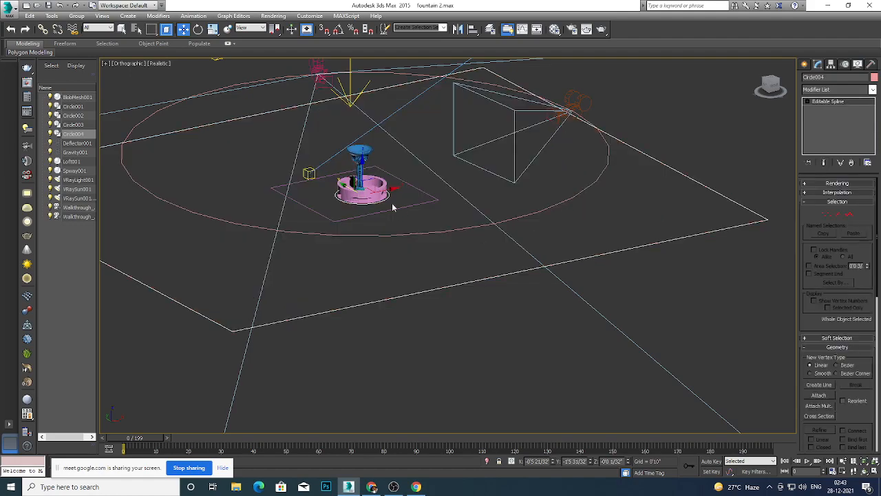
{"action": "scroll", "coordinate": [384, 190], "scroll_direction": "up", "scroll_amount": 5}
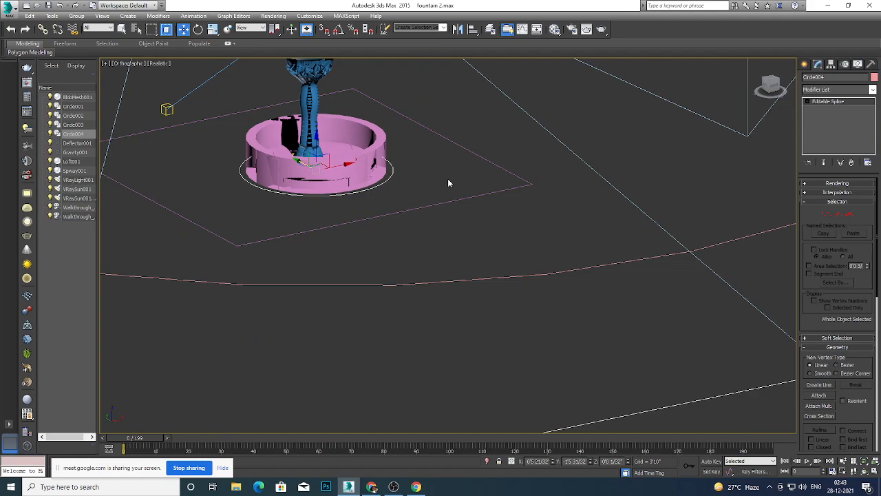
{"action": "scroll", "coordinate": [454, 196], "scroll_direction": "down", "scroll_amount": 5}
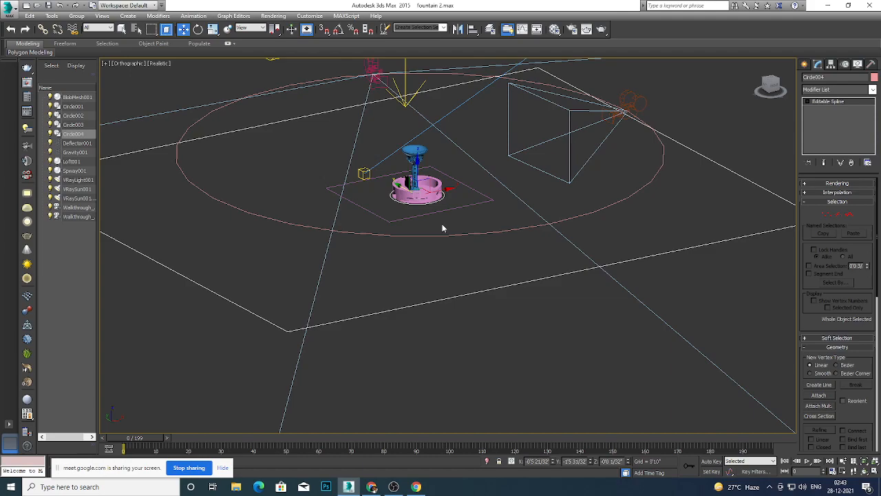
{"action": "middle_click_drag", "start_coordinate": [442, 228], "coordinate": [546, 212], "text": "alt"}
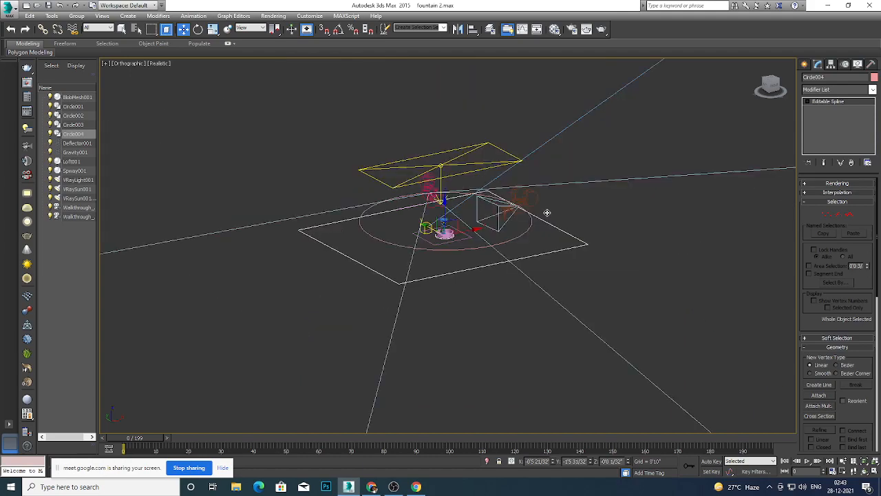
{"action": "scroll", "coordinate": [665, 207], "scroll_direction": "up", "scroll_amount": 4}
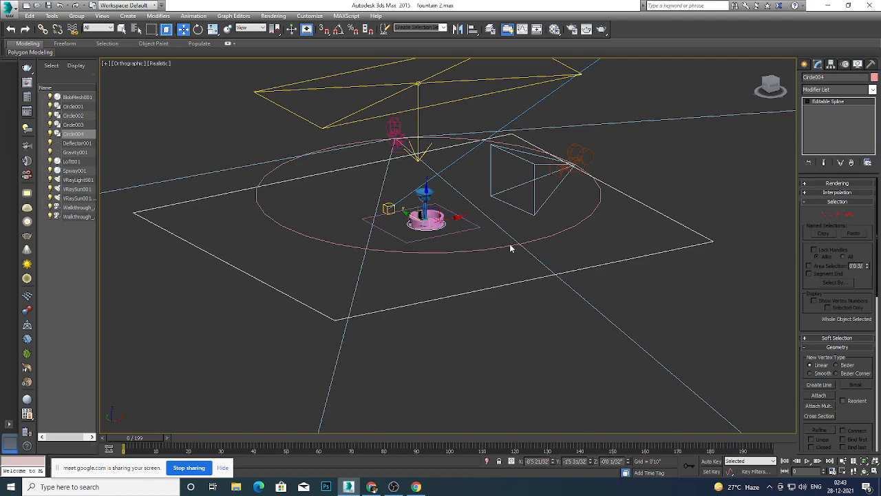
{"action": "scroll", "coordinate": [510, 248], "scroll_direction": "up", "scroll_amount": 5}
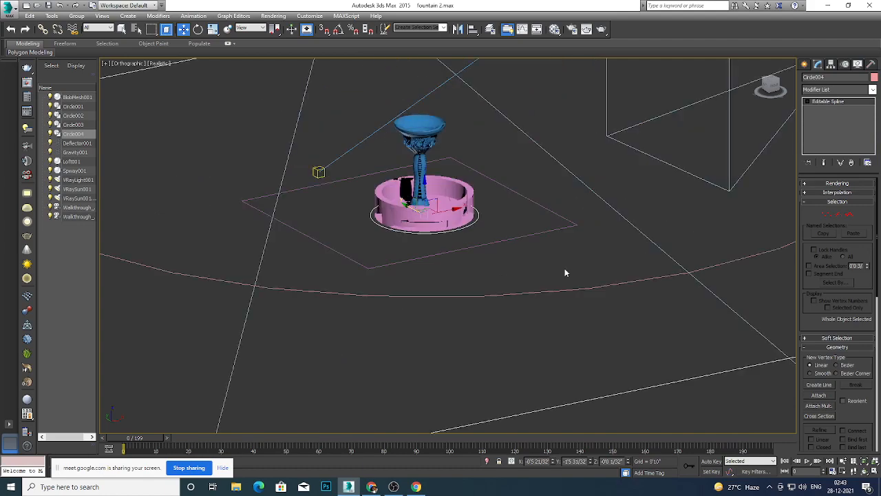
{"action": "scroll", "coordinate": [564, 273], "scroll_direction": "down", "scroll_amount": 5}
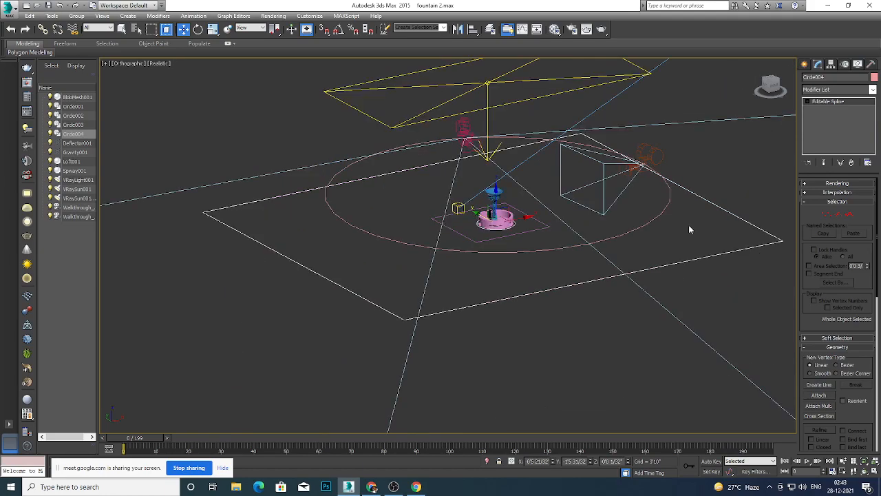
Move the combined circle and rectangle shape down below the fountain to about Z -17'10".
{"action": "scroll", "coordinate": [689, 226], "scroll_direction": "up", "scroll_amount": 4}
{"action": "scroll", "coordinate": [641, 255], "scroll_direction": "down", "scroll_amount": 4}
{"action": "scroll", "coordinate": [683, 246], "scroll_direction": "up", "scroll_amount": 2}
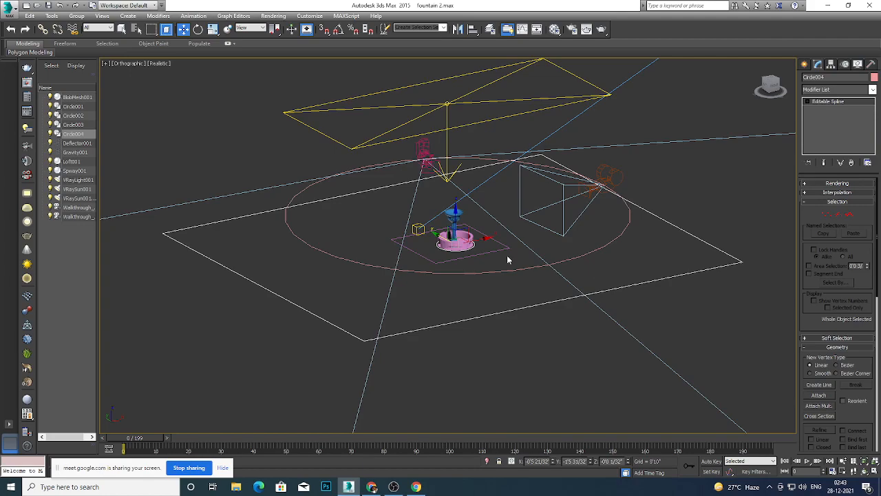
{"action": "left_click_drag", "start_coordinate": [455, 229], "coordinate": [456, 326]}
{"action": "scroll", "coordinate": [525, 324], "scroll_direction": "down", "scroll_amount": 3}
{"action": "scroll", "coordinate": [526, 328], "scroll_direction": "up", "scroll_amount": 2}
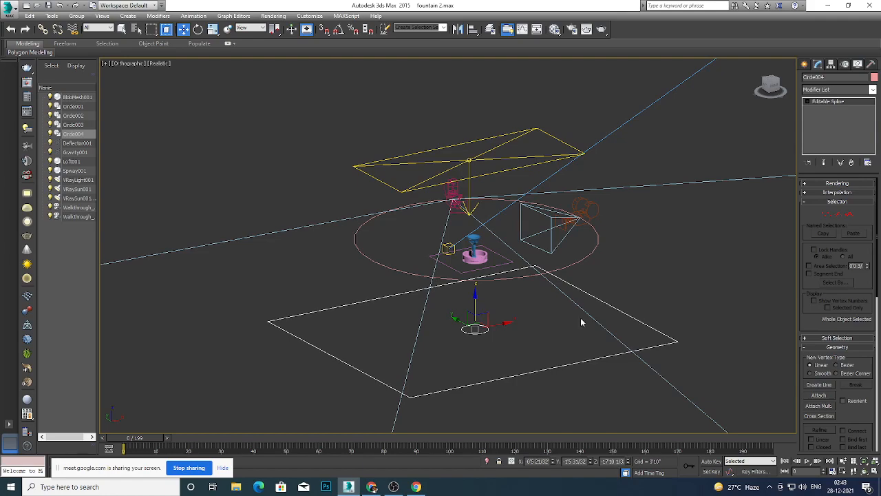
{"action": "scroll", "coordinate": [667, 293], "scroll_direction": "down", "scroll_amount": 2}
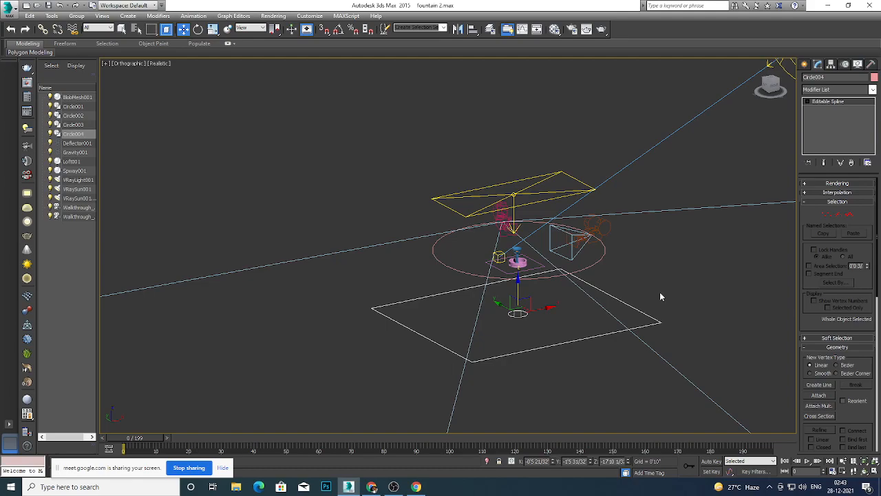
Raise the combined shape partway back towards the fountain, to about Z -9'10".
{"action": "scroll", "coordinate": [509, 318], "scroll_direction": "up", "scroll_amount": 5}
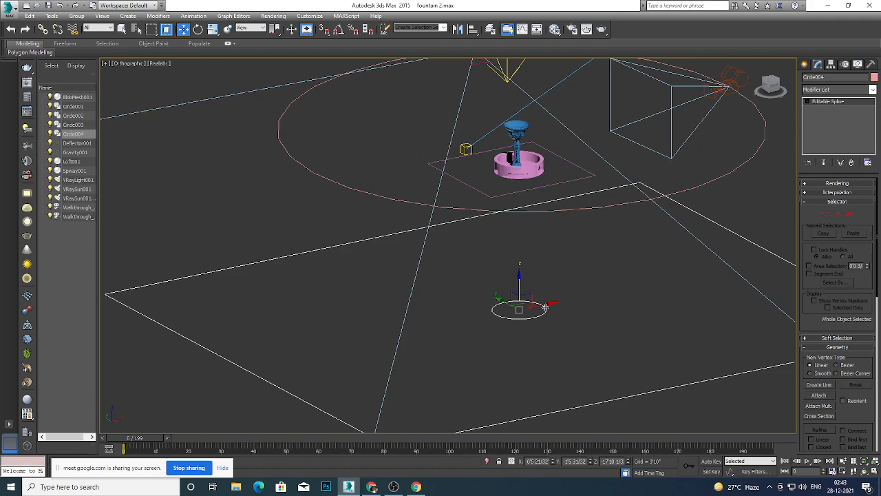
{"action": "middle_click_drag", "start_coordinate": [545, 307], "coordinate": [552, 305]}
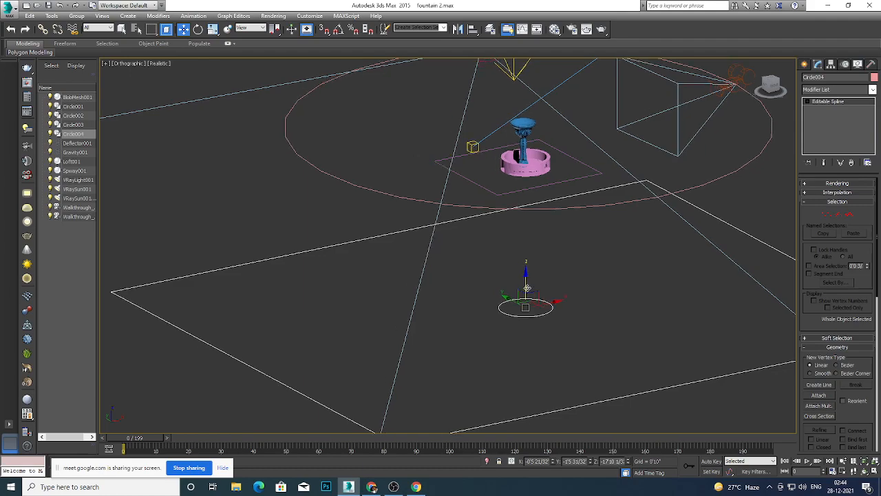
{"action": "scroll", "coordinate": [545, 308], "scroll_direction": "down", "scroll_amount": 4}
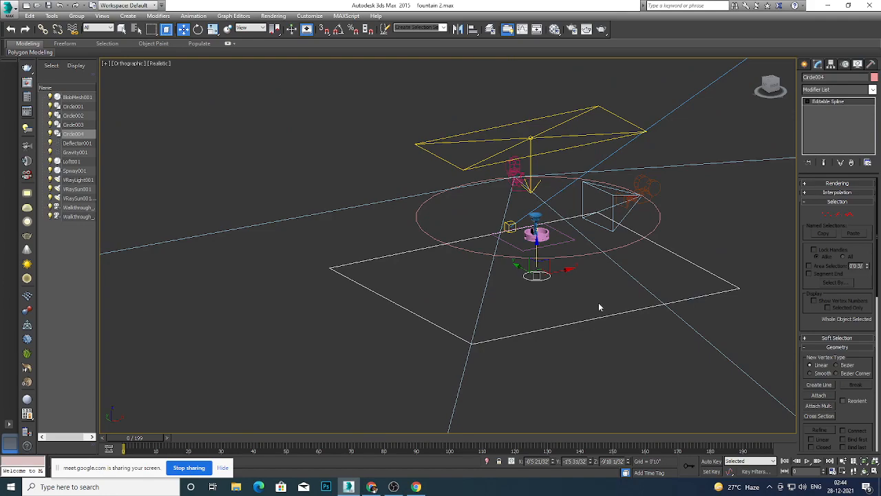
{"action": "scroll", "coordinate": [547, 276], "scroll_direction": "up", "scroll_amount": 2}
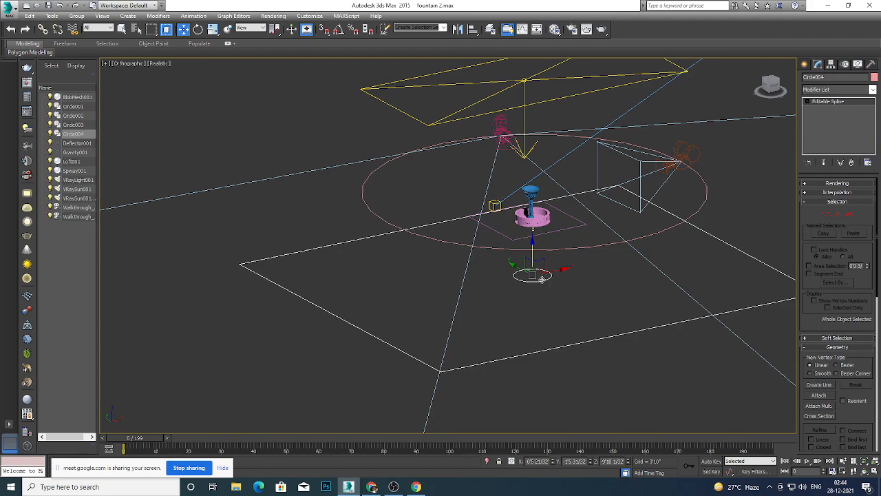
{"action": "scroll", "coordinate": [542, 278], "scroll_direction": "up", "scroll_amount": 3}
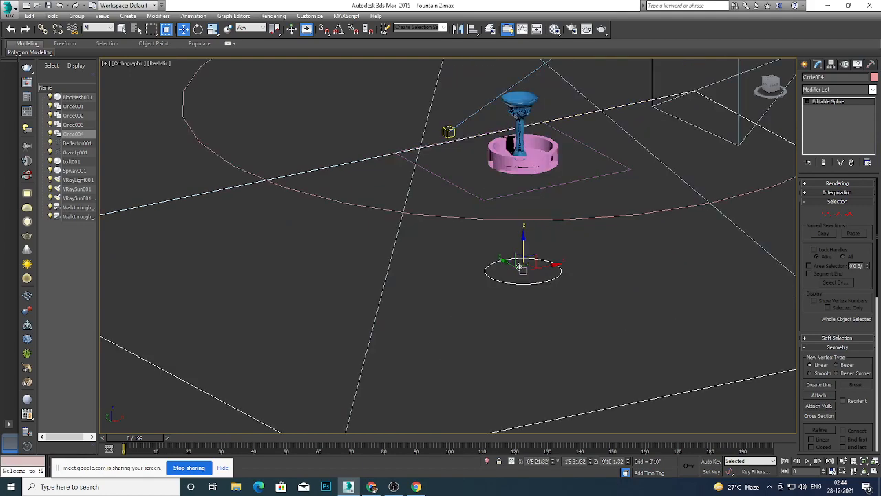
{"action": "scroll", "coordinate": [558, 297], "scroll_direction": "down", "scroll_amount": 2}
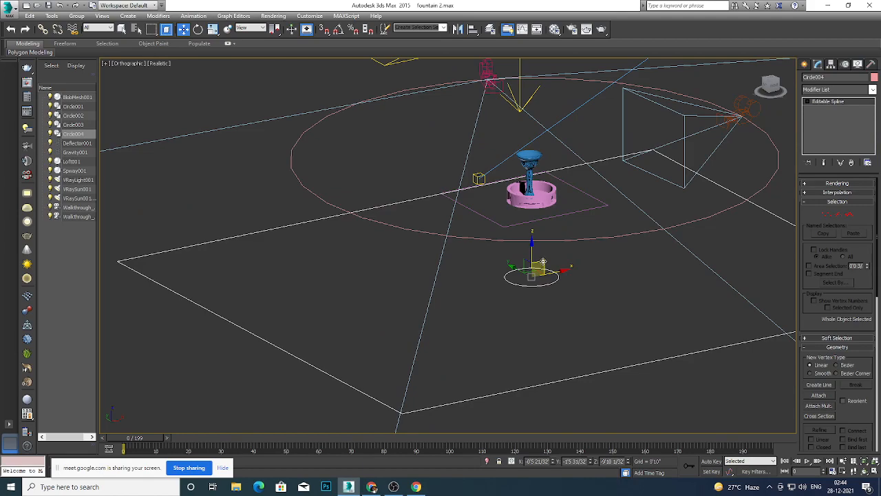
In the Front view, raise the combined shape to the pool's base at about Z -0'1", and return to an angled view.
{"action": "key", "text": "f"}
{"action": "scroll", "coordinate": [525, 303], "scroll_direction": "down", "scroll_amount": 3}
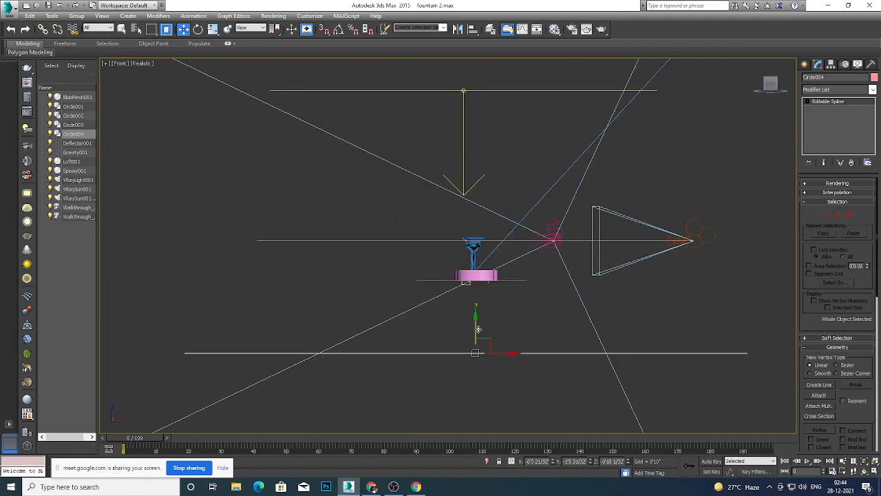
{"action": "left_click_drag", "start_coordinate": [478, 329], "coordinate": [486, 257]}
{"action": "middle_click_drag", "start_coordinate": [516, 346], "coordinate": [573, 370], "text": "alt"}
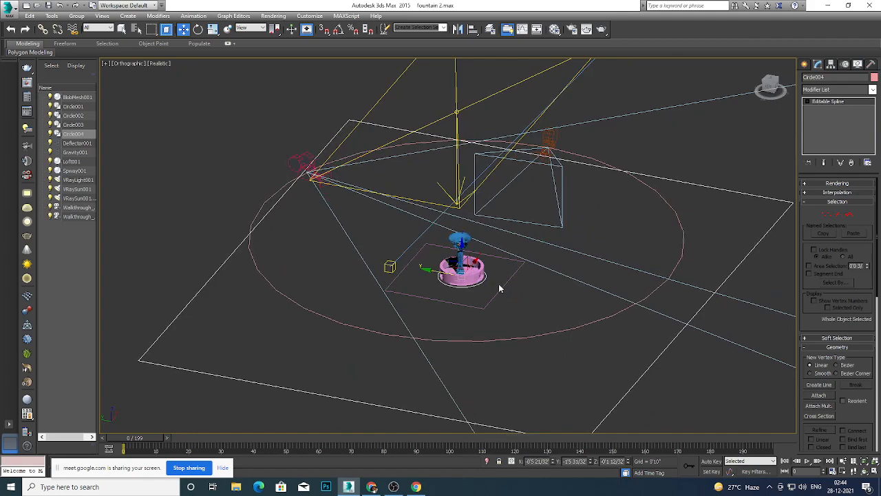
{"action": "scroll", "coordinate": [482, 287], "scroll_direction": "up", "scroll_amount": 3}
{"action": "scroll", "coordinate": [517, 282], "scroll_direction": "down", "scroll_amount": 5}
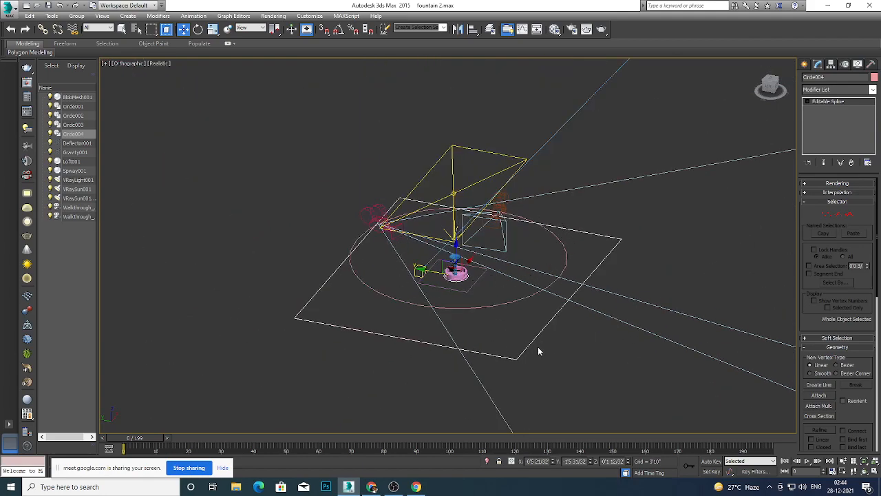
{"action": "scroll", "coordinate": [474, 279], "scroll_direction": "up", "scroll_amount": 2}
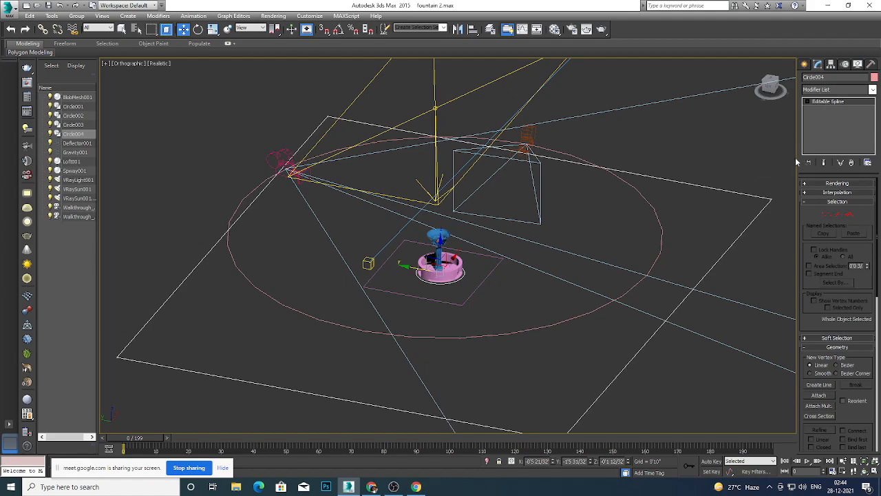
Apply the Extrude modifier to the combined circle and rectangle shape to make a flat ground surface.
{"action": "left_click", "coordinate": [839, 89]}
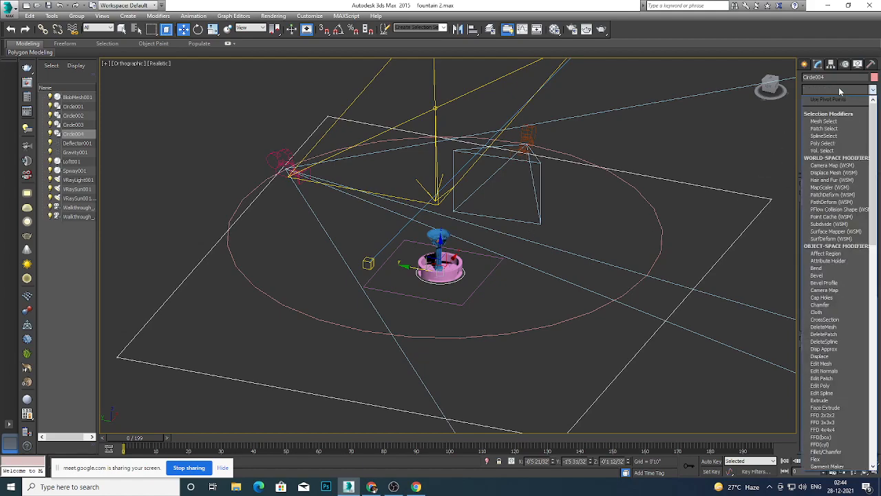
{"action": "key", "text": "e"}
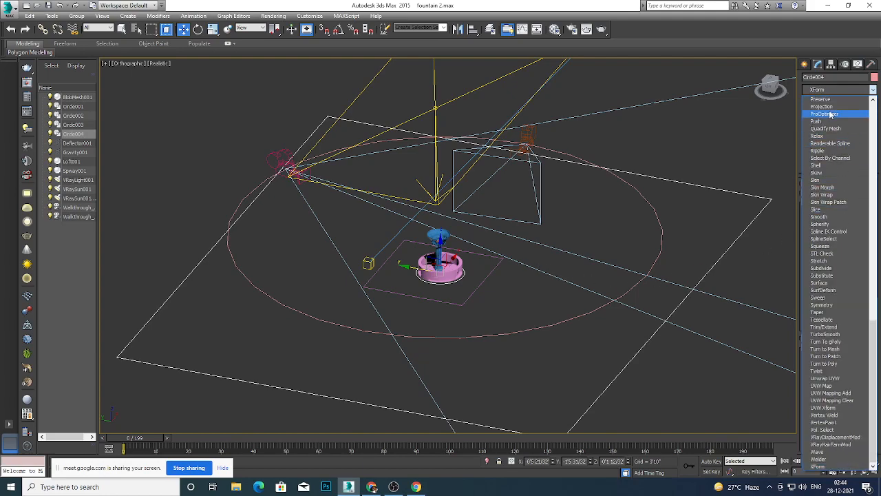
{"action": "left_click", "coordinate": [835, 91]}
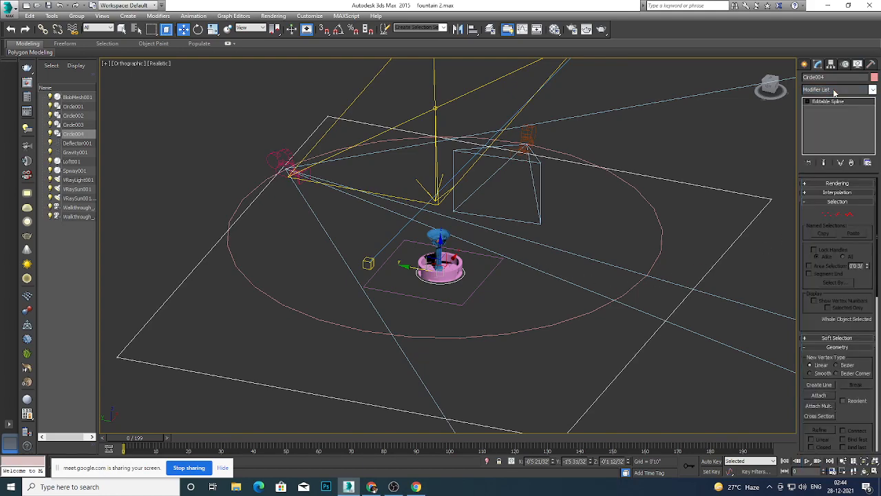
{"action": "key", "text": "e"}
{"action": "left_click", "coordinate": [836, 90]}
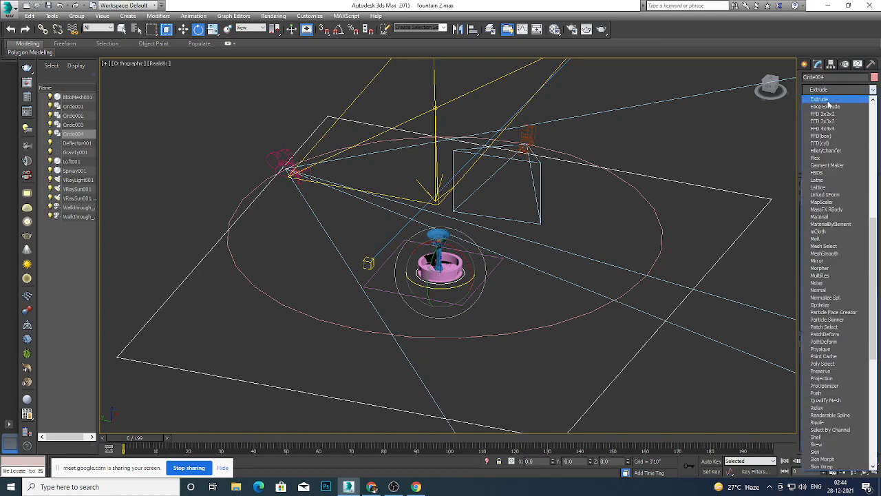
{"action": "left_click", "coordinate": [828, 102]}
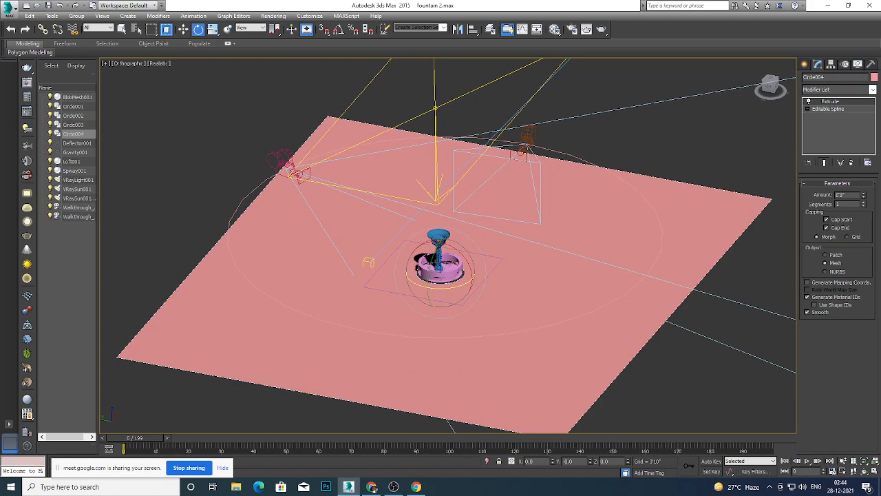
Inspect the extruded ground surface and its circular cutout around the pool from several angles, up close and as a whole.
{"action": "scroll", "coordinate": [459, 284], "scroll_direction": "up", "scroll_amount": 6}
{"action": "scroll", "coordinate": [460, 284], "scroll_direction": "up", "scroll_amount": 4}
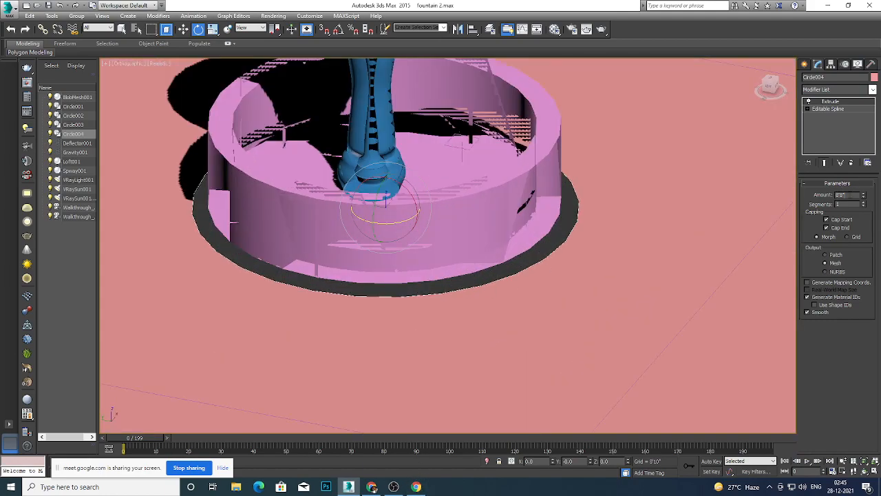
{"action": "scroll", "coordinate": [549, 198], "scroll_direction": "down", "scroll_amount": 5}
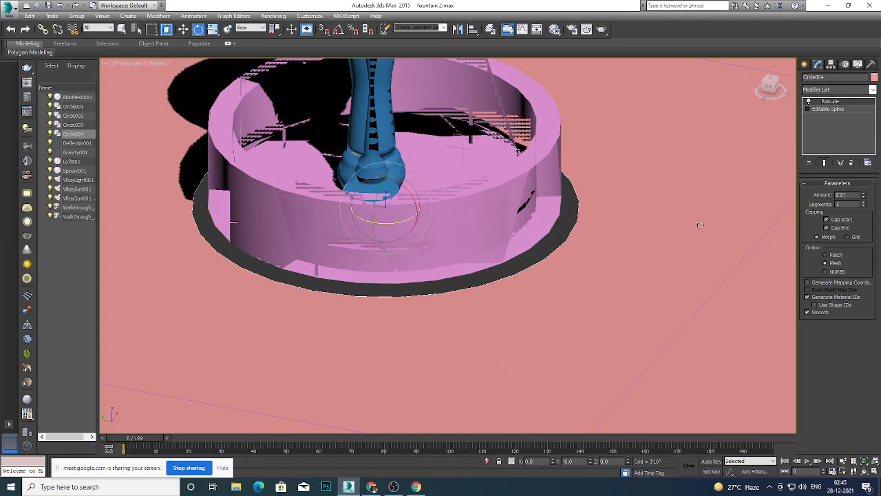
{"action": "scroll", "coordinate": [548, 198], "scroll_direction": "up", "scroll_amount": 5}
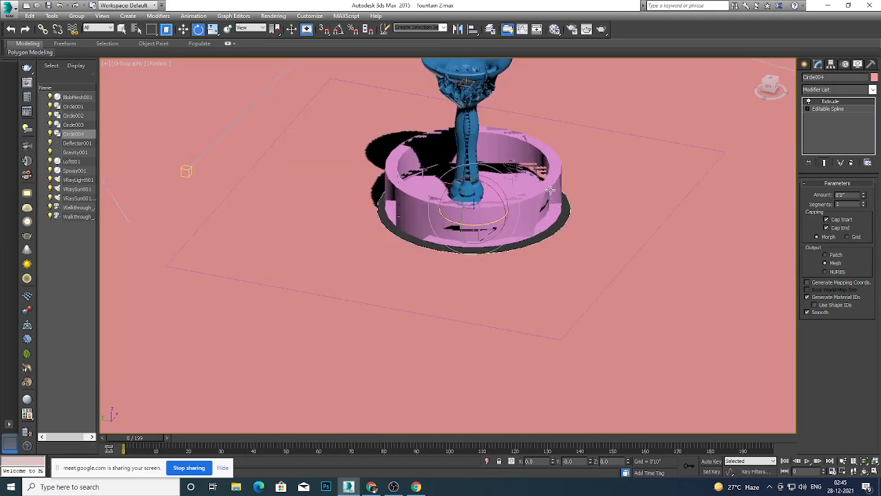
{"action": "middle_click_drag", "start_coordinate": [511, 258], "coordinate": [561, 249], "text": "alt"}
{"action": "scroll", "coordinate": [561, 248], "scroll_direction": "down", "scroll_amount": 2}
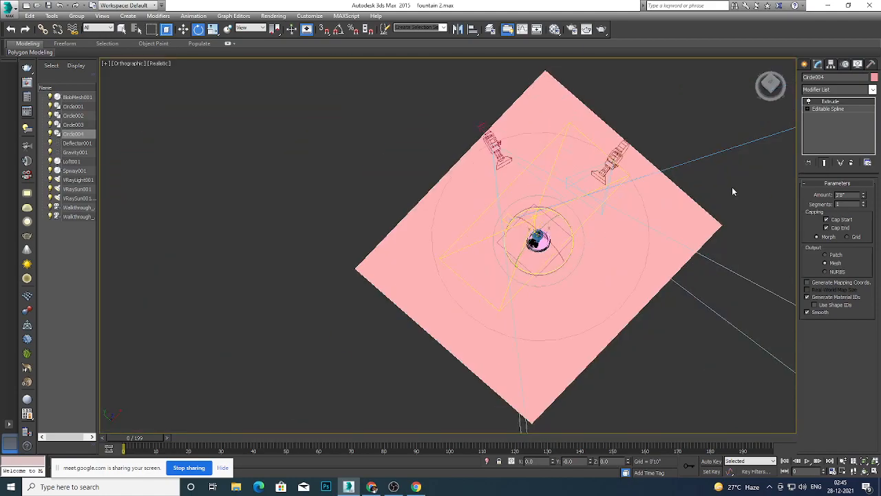
{"action": "left_click", "coordinate": [732, 187]}
{"action": "middle_click_drag", "start_coordinate": [561, 290], "coordinate": [588, 235], "text": "alt"}
{"action": "scroll", "coordinate": [588, 235], "scroll_direction": "down", "scroll_amount": 1}
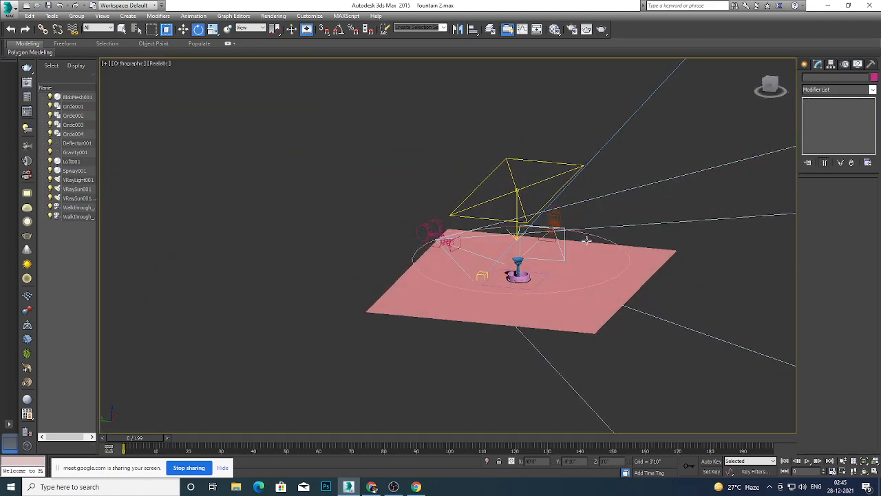
{"action": "scroll", "coordinate": [523, 294], "scroll_direction": "up", "scroll_amount": 5}
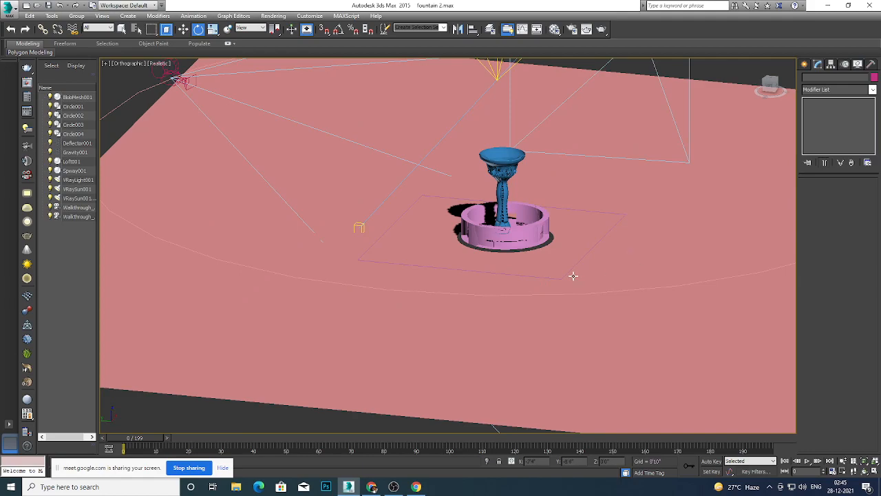
{"action": "scroll", "coordinate": [492, 283], "scroll_direction": "down", "scroll_amount": 5}
{"action": "scroll", "coordinate": [546, 282], "scroll_direction": "up", "scroll_amount": 3}
{"action": "left_click", "coordinate": [589, 248]}
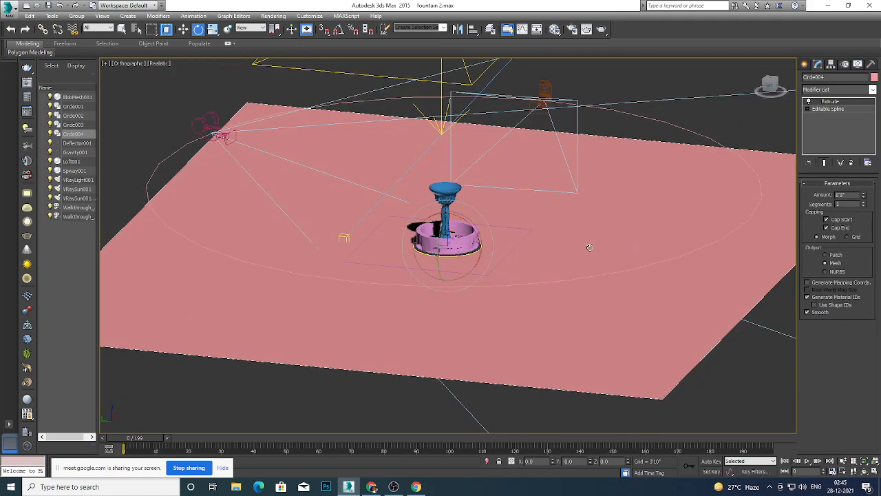
{"action": "scroll", "coordinate": [590, 247], "scroll_direction": "down", "scroll_amount": 3}
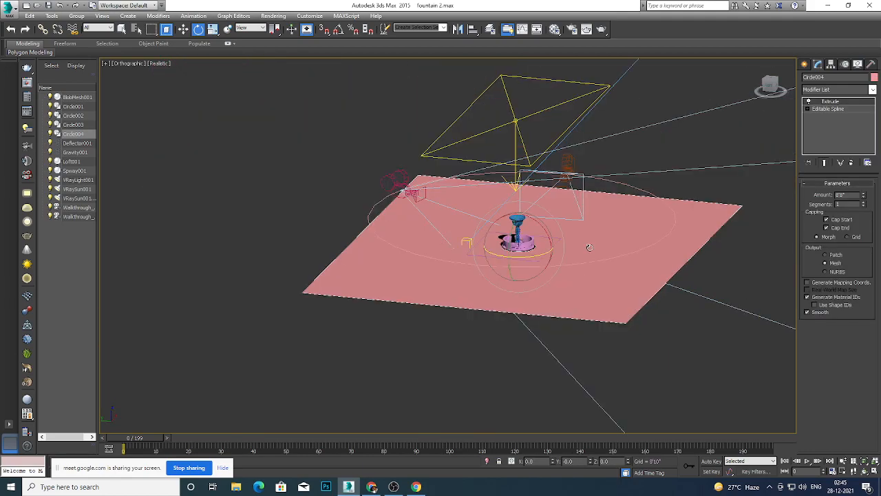
{"action": "scroll", "coordinate": [589, 247], "scroll_direction": "up", "scroll_amount": 3}
{"action": "scroll", "coordinate": [589, 264], "scroll_direction": "down", "scroll_amount": 3}
{"action": "left_click", "coordinate": [732, 253]}
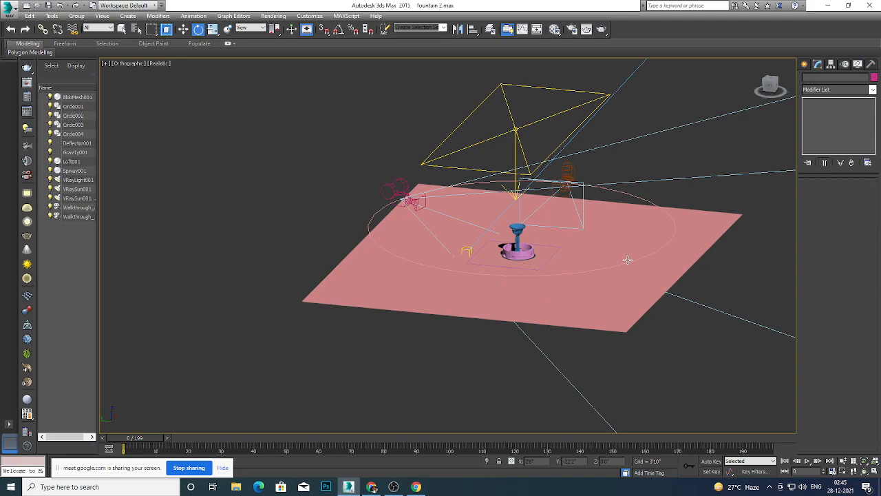
{"action": "scroll", "coordinate": [627, 259], "scroll_direction": "down", "scroll_amount": 3}
{"action": "scroll", "coordinate": [622, 268], "scroll_direction": "up", "scroll_amount": 3}
{"action": "left_click", "coordinate": [585, 268]}
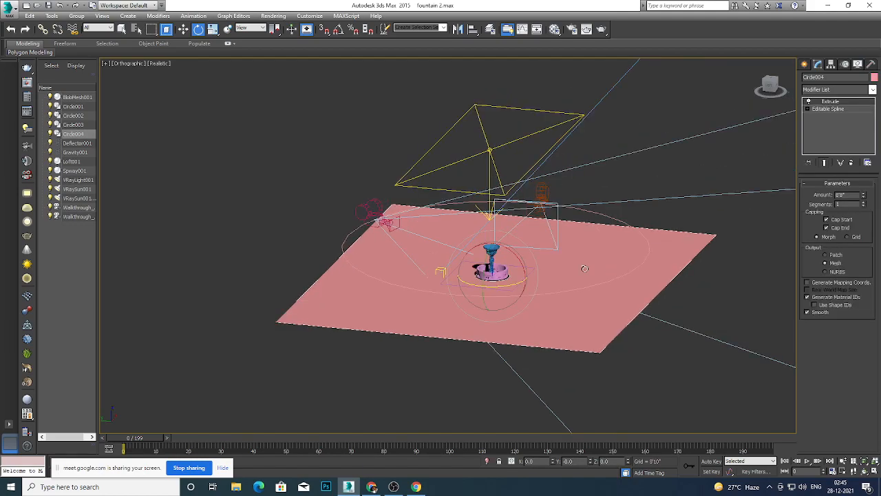
{"action": "scroll", "coordinate": [588, 268], "scroll_direction": "up", "scroll_amount": 2}
{"action": "key", "text": "w"}
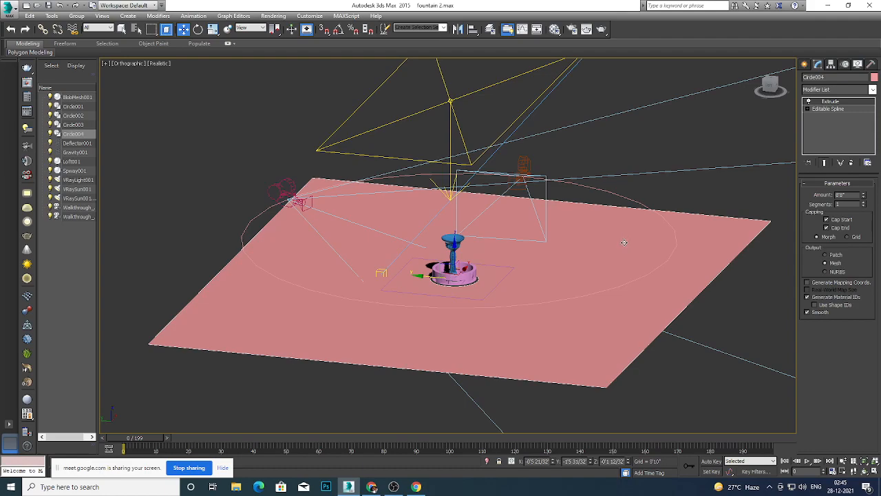
Add a VRayFur object from the V-Ray geometry types to the selected ground surface.
{"action": "left_click", "coordinate": [805, 66]}
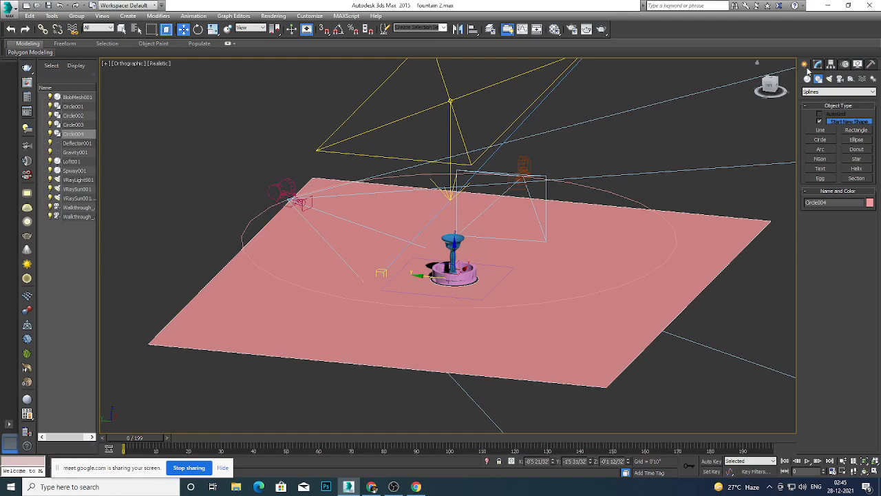
{"action": "left_click", "coordinate": [599, 286]}
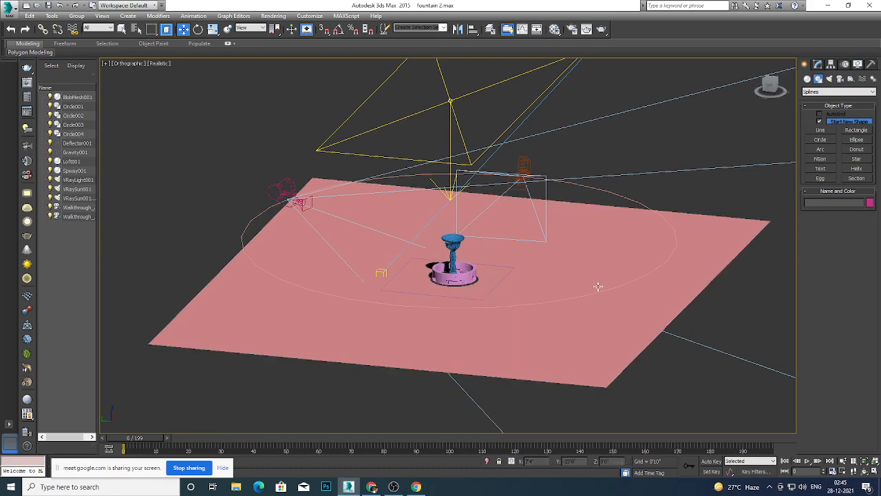
{"action": "middle_click_drag", "start_coordinate": [598, 287], "coordinate": [595, 294]}
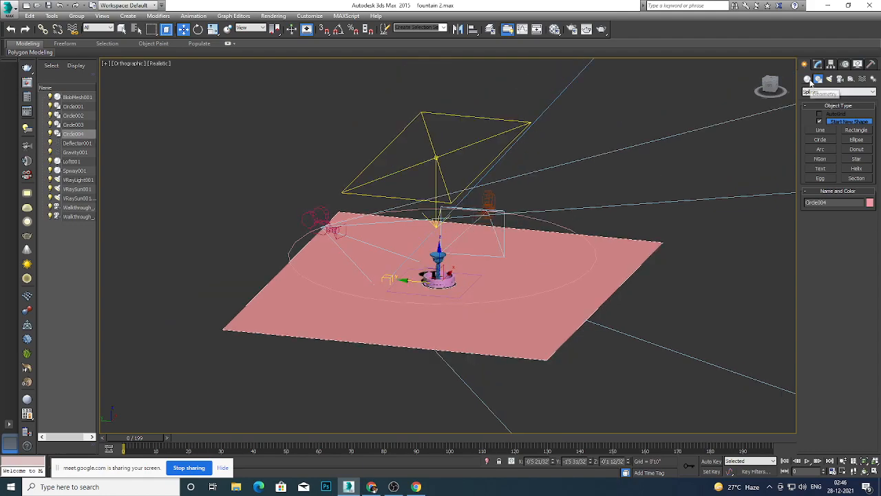
{"action": "left_click", "coordinate": [808, 79]}
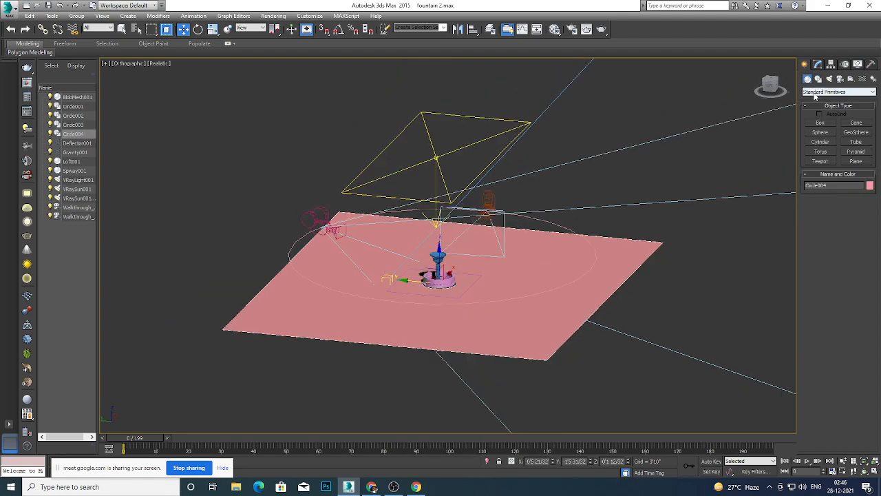
{"action": "left_click", "coordinate": [815, 92]}
{"action": "left_click", "coordinate": [814, 189]}
{"action": "left_click", "coordinate": [821, 131]}
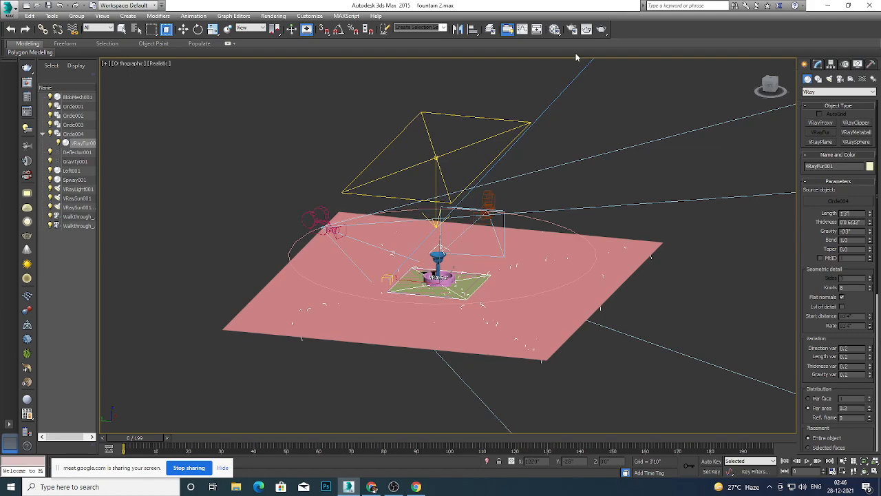
Set the display units to US Standard Fractional Feet with 1/32 precision and International lighting units.
{"action": "left_click", "coordinate": [314, 15]}
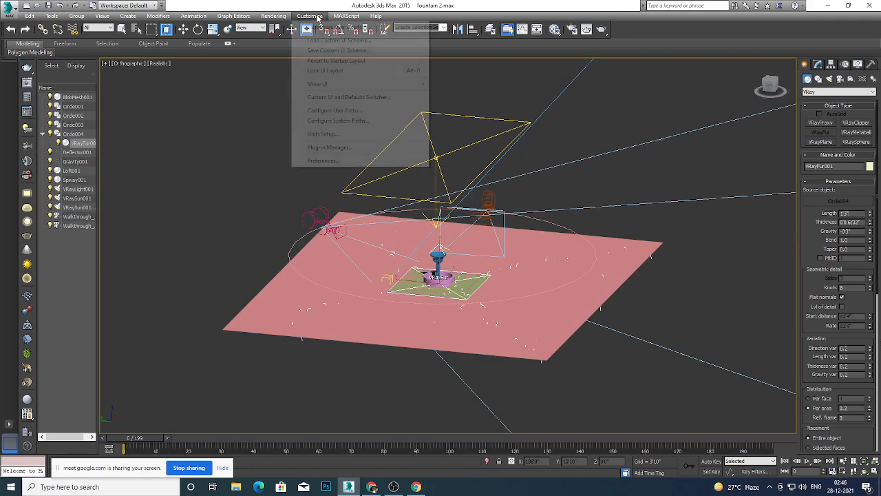
{"action": "left_click", "coordinate": [357, 137]}
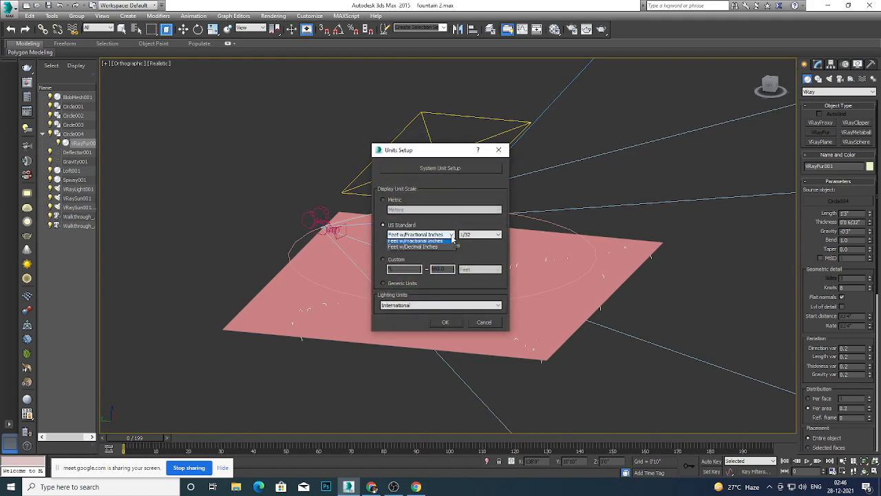
{"action": "left_click", "coordinate": [450, 234]}
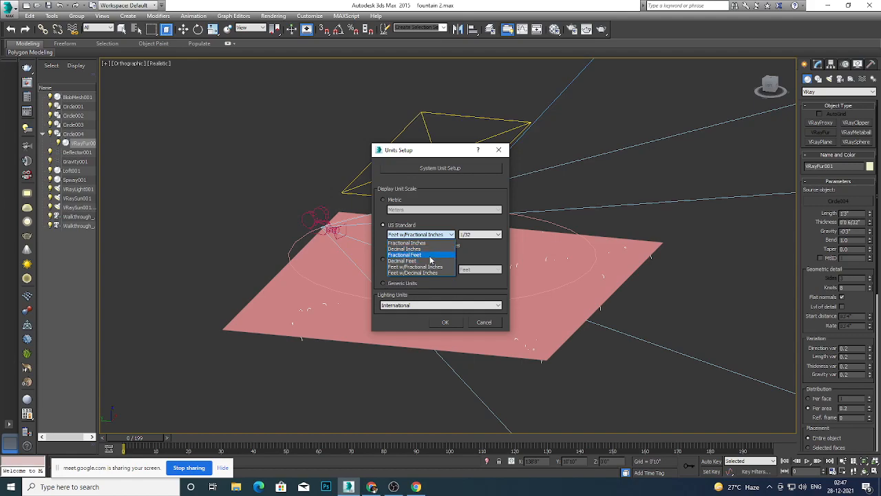
{"action": "left_click", "coordinate": [469, 257]}
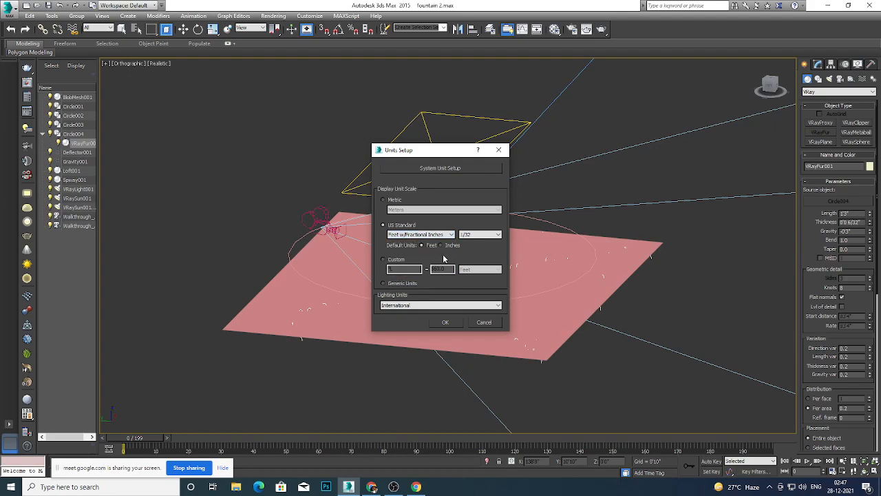
{"action": "left_click", "coordinate": [427, 235]}
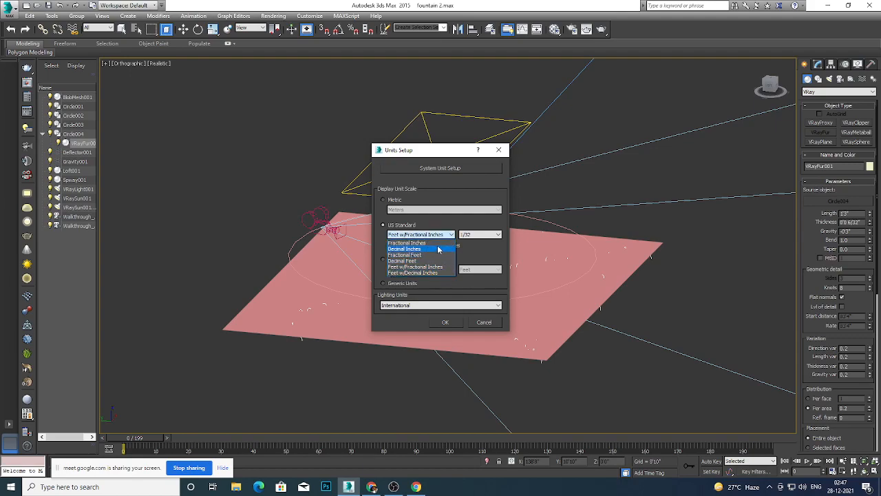
{"action": "left_click", "coordinate": [437, 255]}
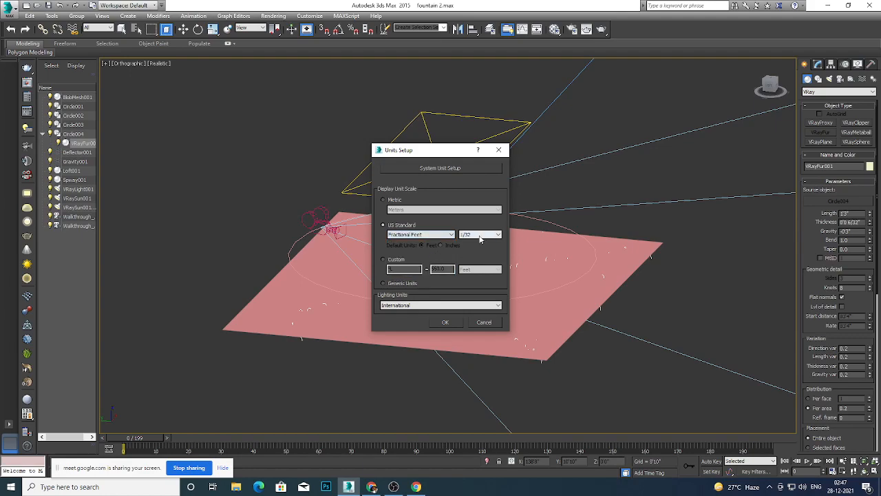
{"action": "left_click", "coordinate": [480, 234]}
{"action": "left_click", "coordinate": [436, 259]}
{"action": "left_click", "coordinate": [389, 260]}
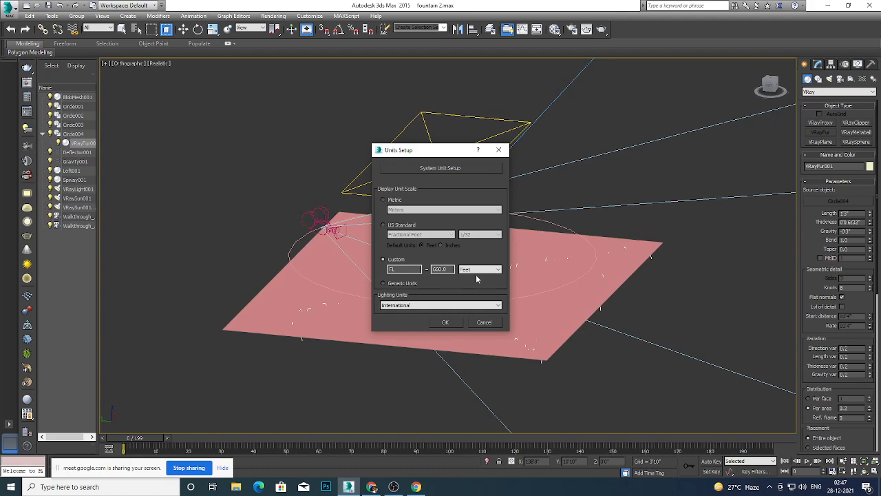
{"action": "left_click", "coordinate": [381, 228]}
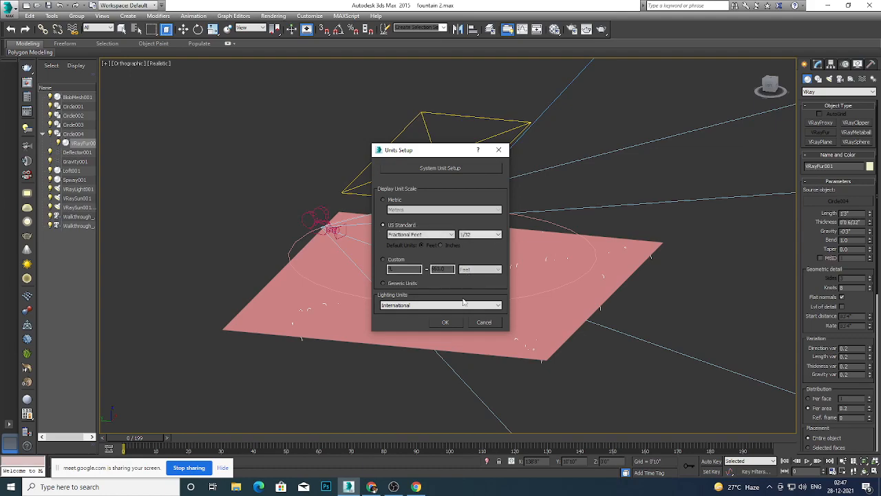
{"action": "left_click", "coordinate": [436, 306]}
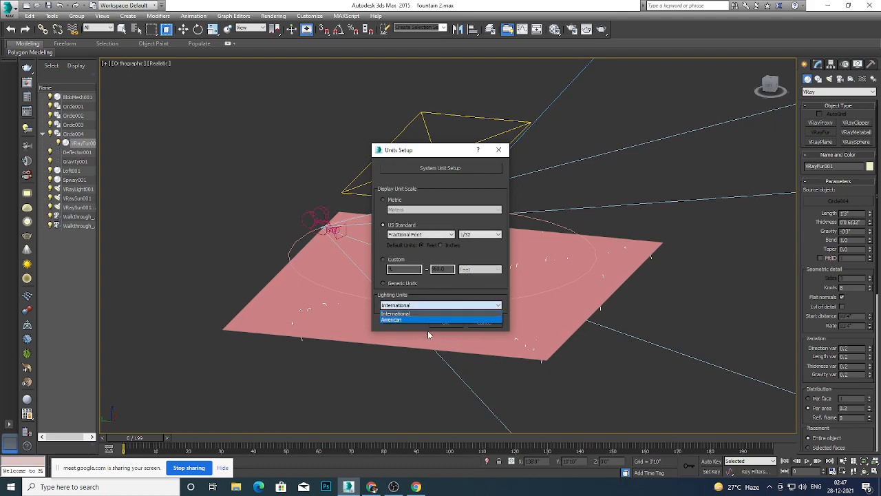
{"action": "left_click", "coordinate": [420, 313]}
{"action": "left_click", "coordinate": [445, 323]}
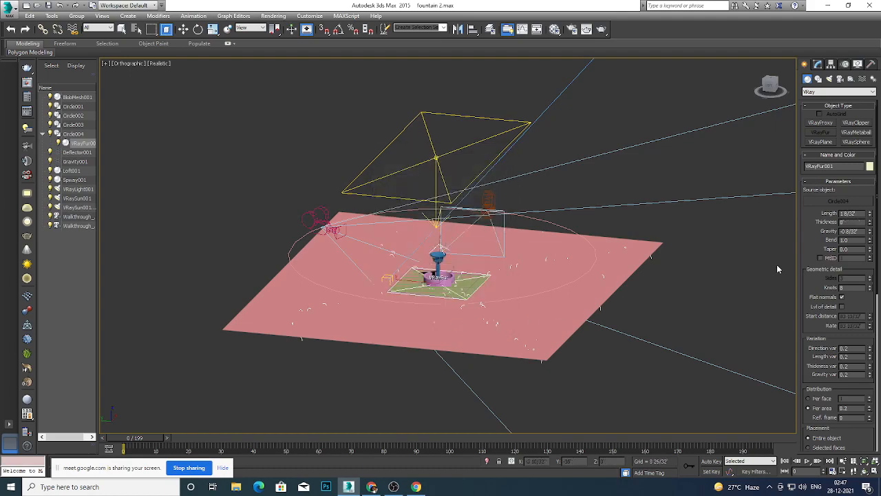
Set the VRayFur length to 1'.
{"action": "double_click", "coordinate": [852, 213]}
{"action": "key", "text": "BackSpace"}
{"action": "type", "text": "1"}
{"action": "left_click", "coordinate": [815, 221]}
Switch the scene's display unit scale to Generic Units.
{"action": "left_click", "coordinate": [322, 16]}
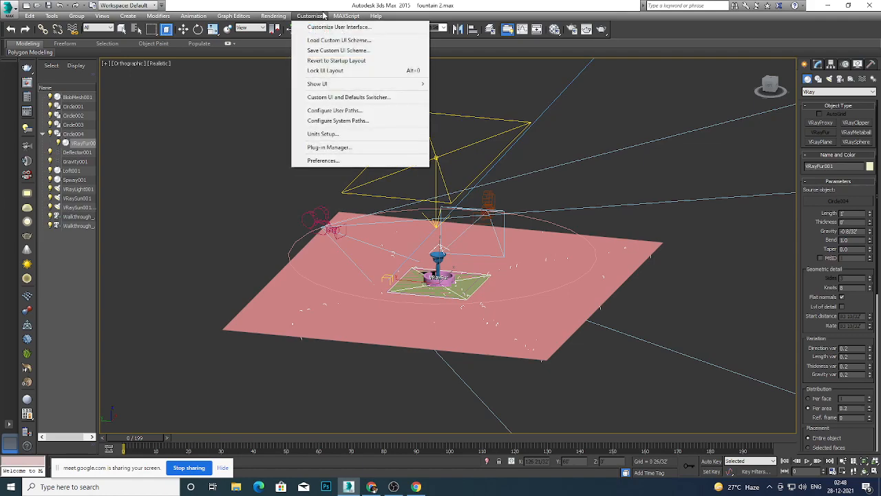
{"action": "left_click", "coordinate": [323, 133]}
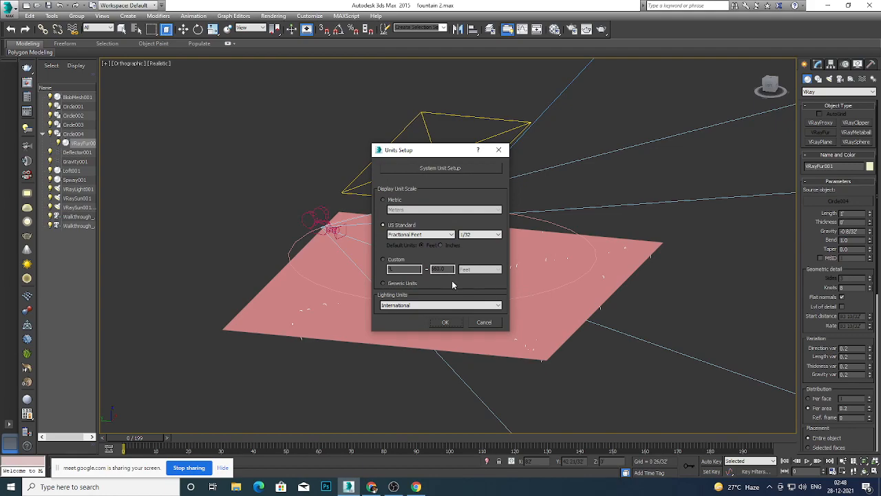
{"action": "left_click", "coordinate": [384, 199]}
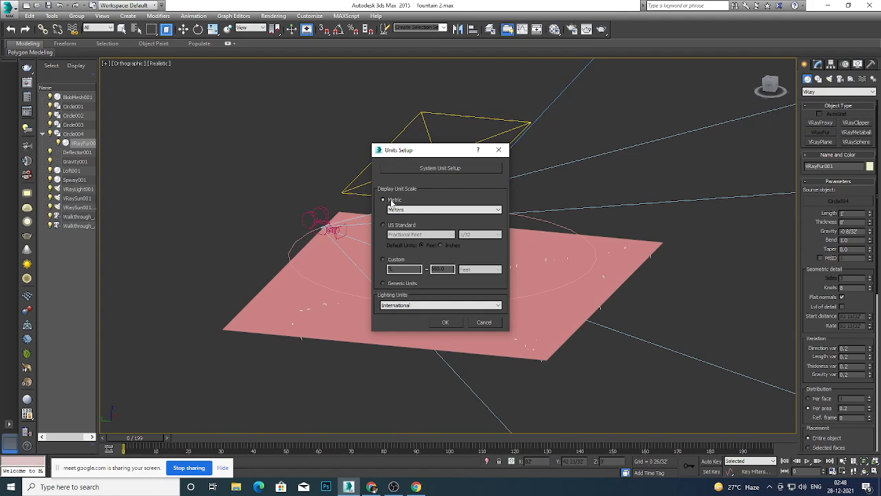
{"action": "left_click", "coordinate": [383, 226]}
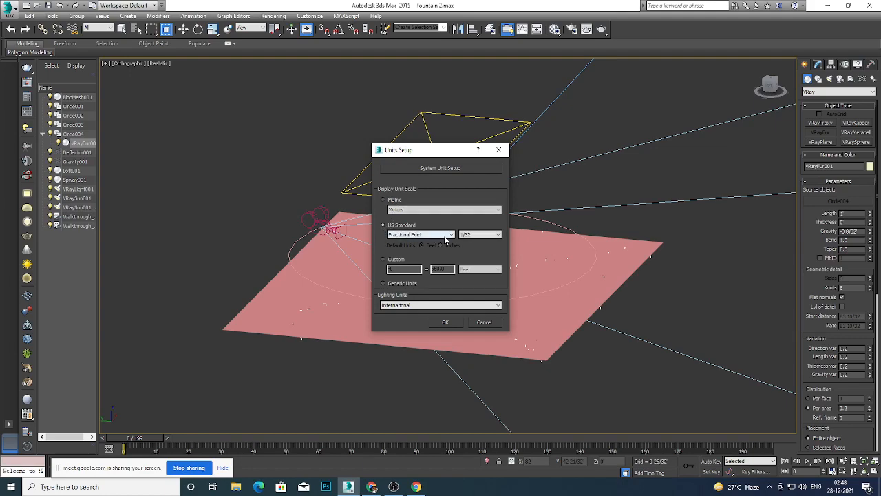
{"action": "left_click", "coordinate": [445, 235]}
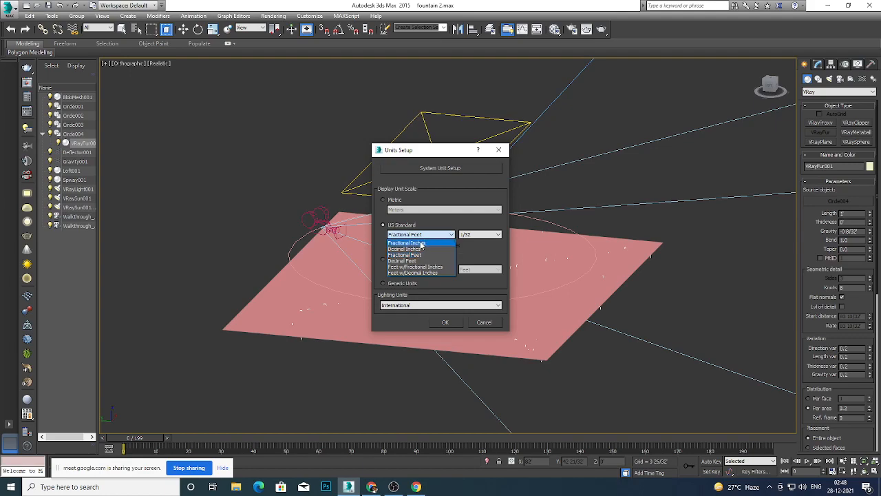
{"action": "left_click", "coordinate": [422, 243]}
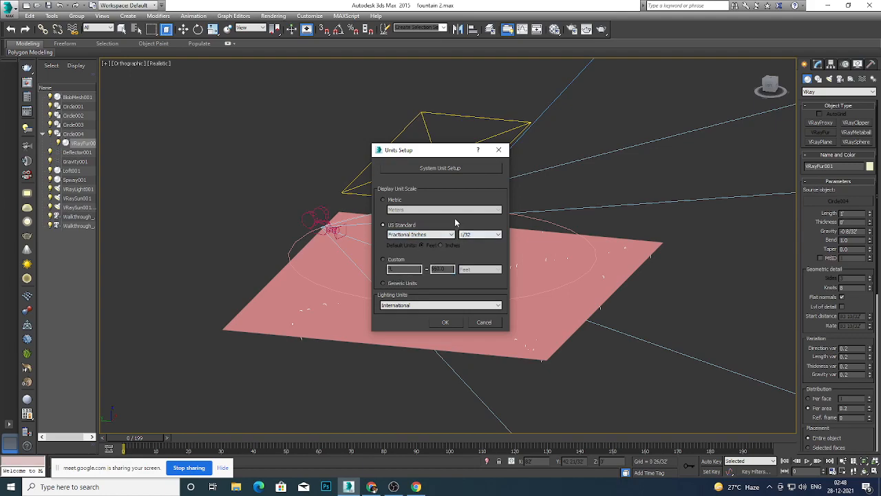
{"action": "left_click", "coordinate": [495, 237]}
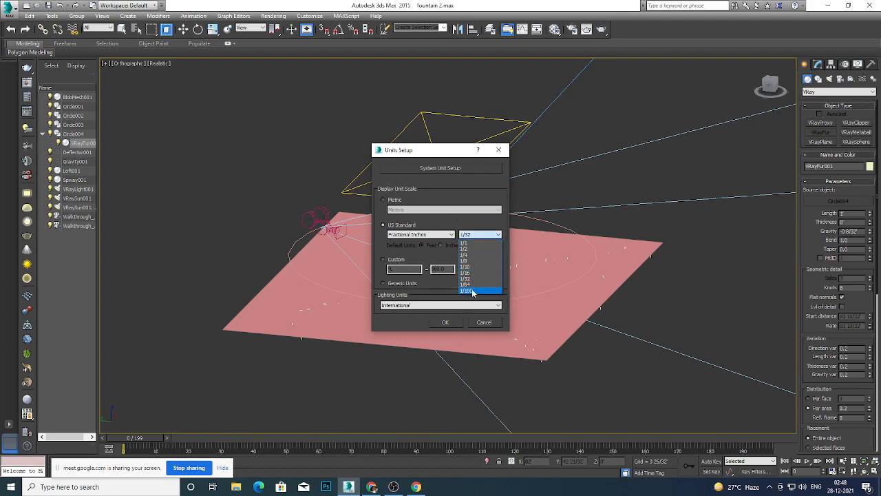
{"action": "left_click", "coordinate": [489, 236]}
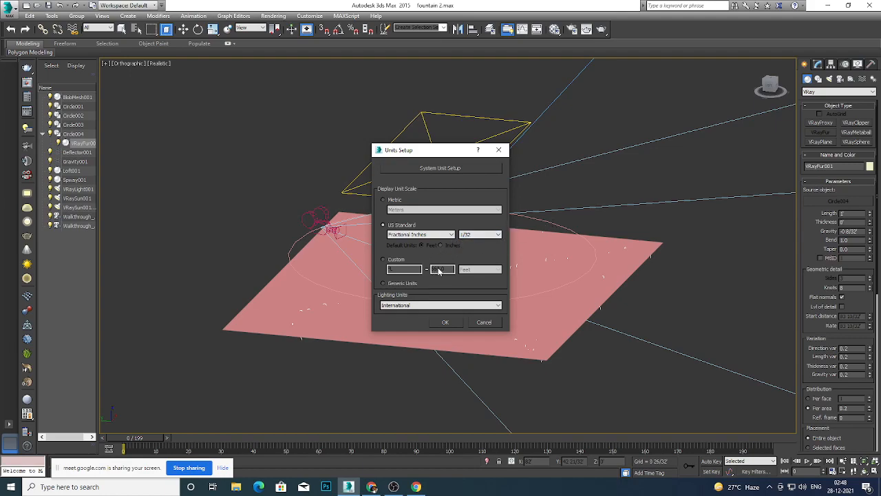
{"action": "left_click", "coordinate": [384, 283]}
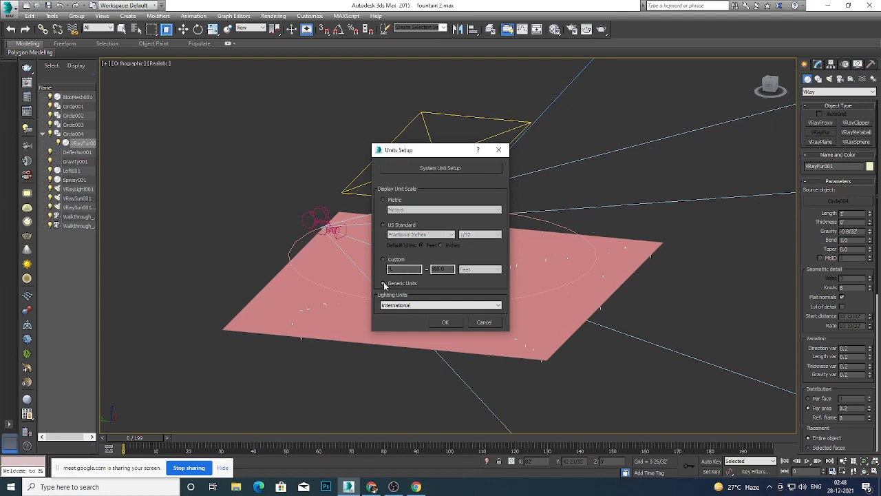
{"action": "left_click", "coordinate": [446, 324]}
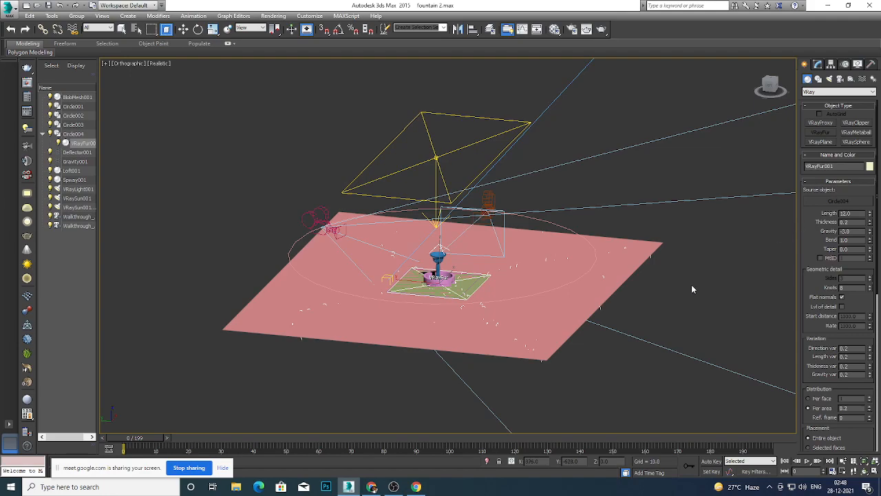
Set the VRayFur strand length to 6.0.
{"action": "scroll", "coordinate": [480, 328], "scroll_direction": "down", "scroll_amount": 3}
{"action": "scroll", "coordinate": [480, 328], "scroll_direction": "up", "scroll_amount": 5}
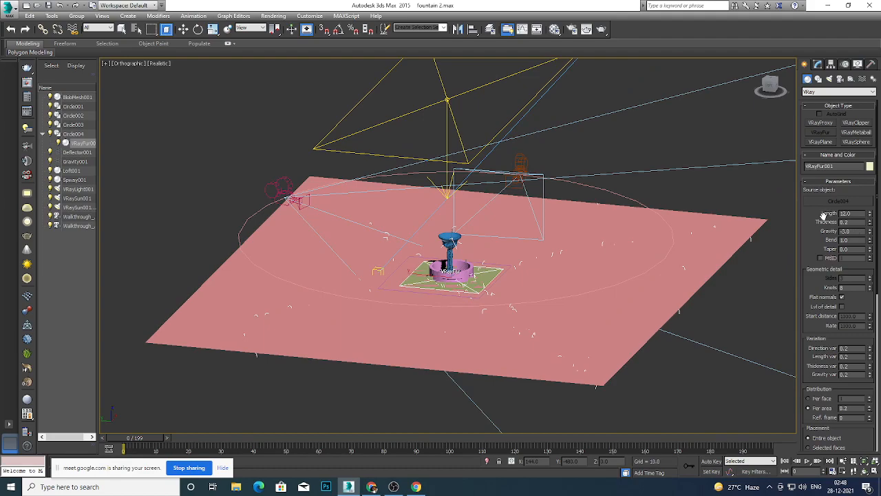
{"action": "left_click", "coordinate": [862, 214]}
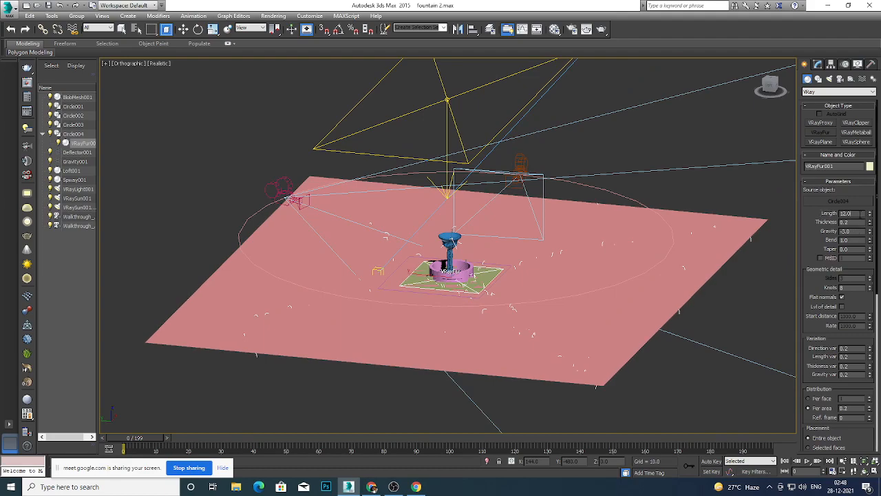
{"action": "key", "text": "BackSpace"}
{"action": "key", "text": "BackSpace"}
{"action": "key", "text": "BackSpace"}
{"action": "key", "text": "BackSpace"}
{"action": "type", "text": "6"}
{"action": "key", "text": "Return"}
Set the VRayFur gravity to -1.8, bend to 1.1 and taper to 1.0.
{"action": "key", "text": "BackSpace"}
{"action": "type", "text": "1"}
{"action": "key", "text": "BackSpace"}
{"action": "key", "text": "BackSpace"}
{"action": "key", "text": "BackSpace"}
{"action": "key", "text": "Return"}
Set the fur's length variation to 0.4.
{"action": "left_click_drag", "start_coordinate": [813, 288], "coordinate": [849, 225]}
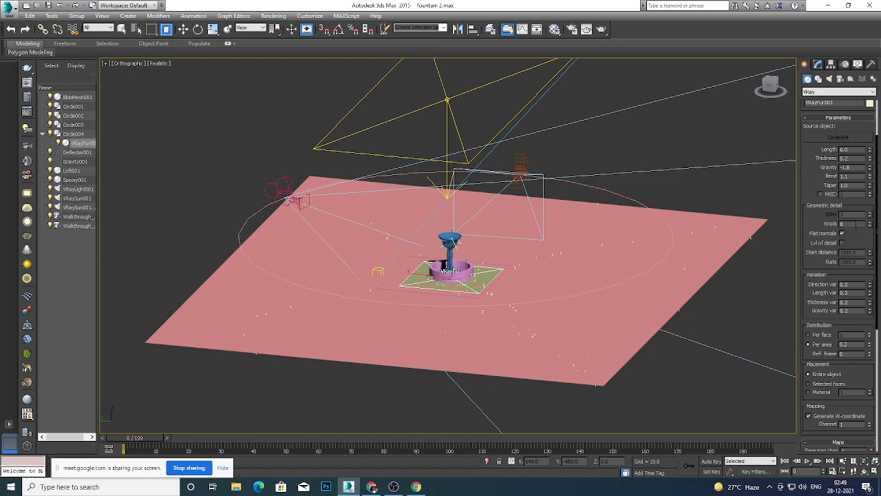
{"action": "left_click_drag", "start_coordinate": [818, 269], "coordinate": [825, 201]}
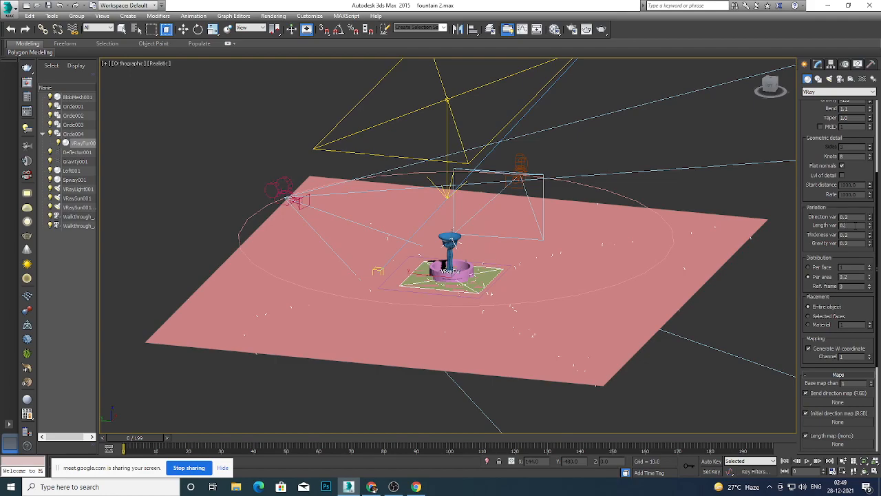
{"action": "type", "text": "4"}
Switch to the Google Meet call in Chrome to check it, and return to 3ds Max.
{"action": "mouse_move", "coordinate": [379, 482]}
{"action": "mouse_move", "coordinate": [384, 457]}
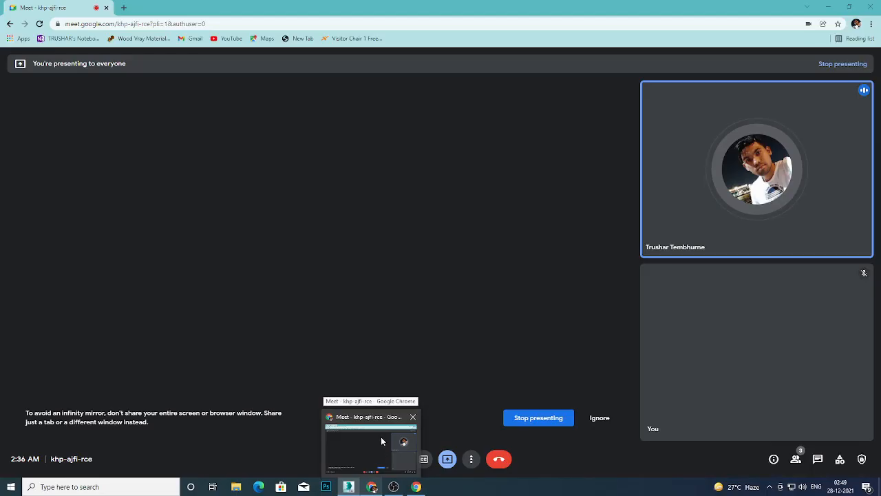
{"action": "left_click", "coordinate": [383, 442]}
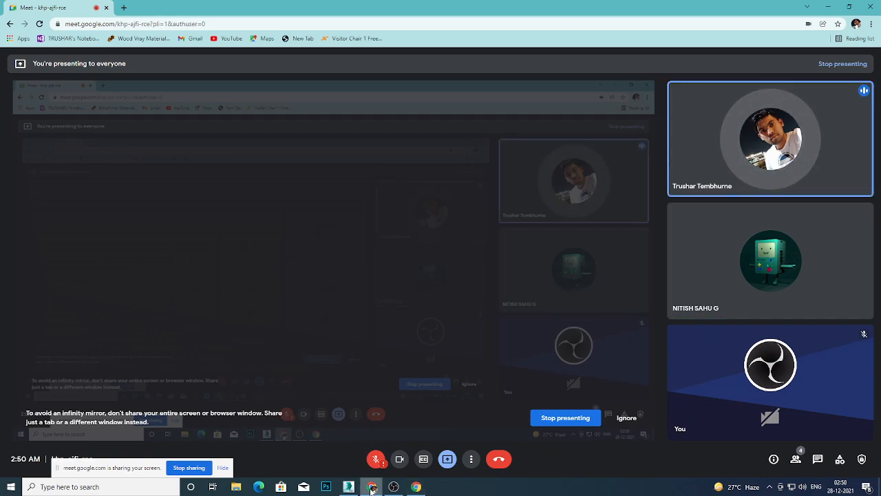
{"action": "left_click", "coordinate": [349, 487]}
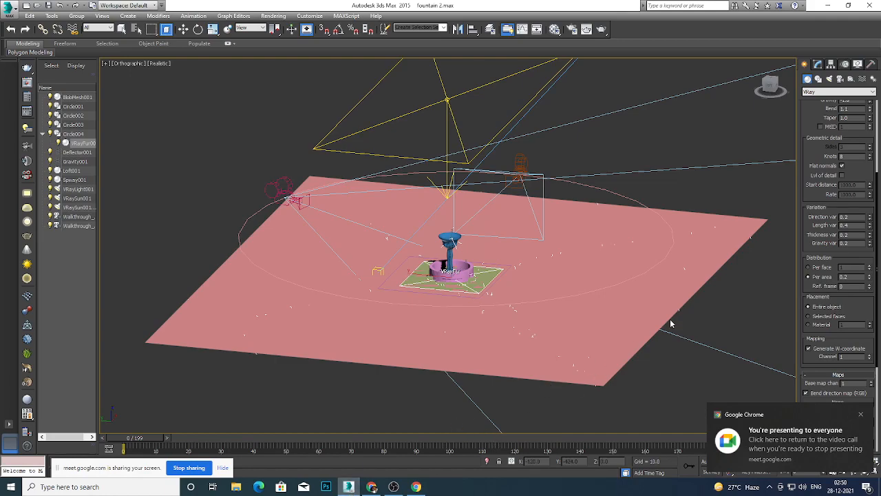
Set the fur's thickness variation to 1.0, gravity variation to 0.5 and per-area distribution to 4.0.
{"action": "scroll", "coordinate": [531, 360], "scroll_direction": "down", "scroll_amount": 4}
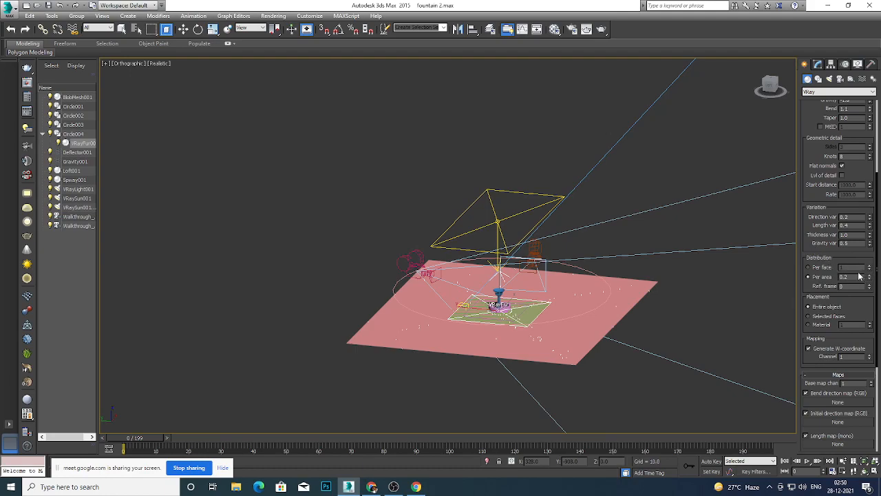
{"action": "left_click_drag", "start_coordinate": [847, 260], "coordinate": [853, 225]}
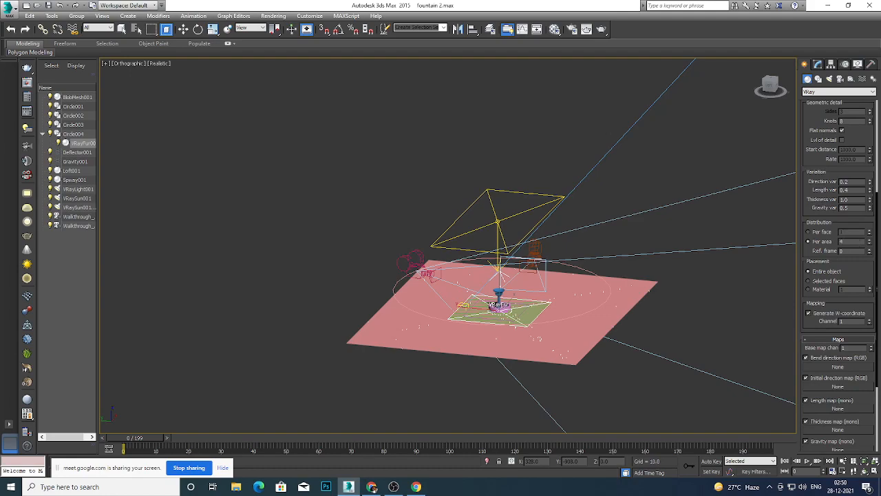
{"action": "left_click_drag", "start_coordinate": [860, 270], "coordinate": [871, 178]}
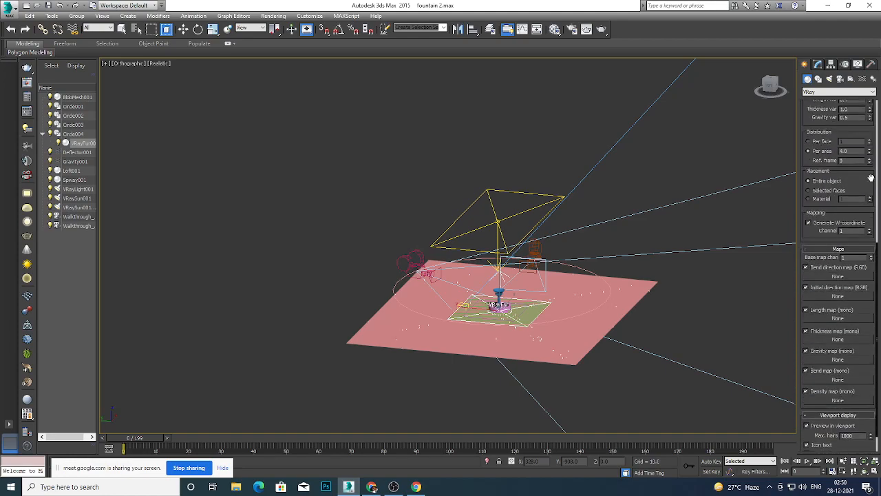
Raise the fur's maximum number of hairs in the viewport preview to 10000.
{"action": "scroll", "coordinate": [874, 316], "scroll_direction": "down", "scroll_amount": 1}
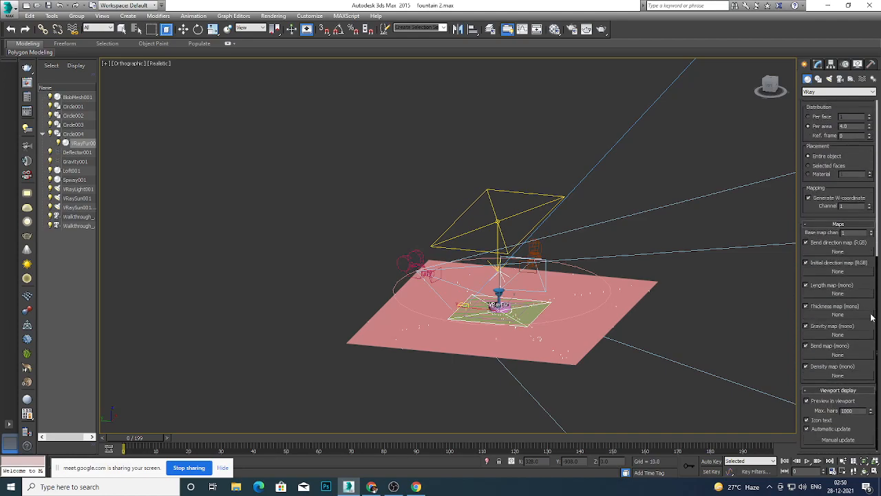
{"action": "left_click", "coordinate": [854, 411]}
{"action": "type", "text": "0"}
{"action": "scroll", "coordinate": [555, 321], "scroll_direction": "up", "scroll_amount": 4}
{"action": "scroll", "coordinate": [448, 344], "scroll_direction": "down", "scroll_amount": 2}
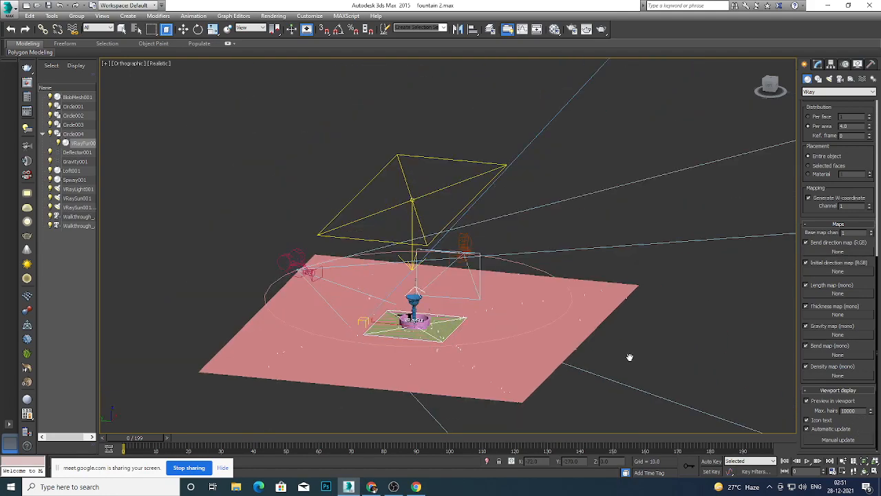
{"action": "scroll", "coordinate": [420, 350], "scroll_direction": "up", "scroll_amount": 2}
Convert the third material sample slot to a VRayMtl and show the patterned background behind its sample.
{"action": "key", "text": "m"}
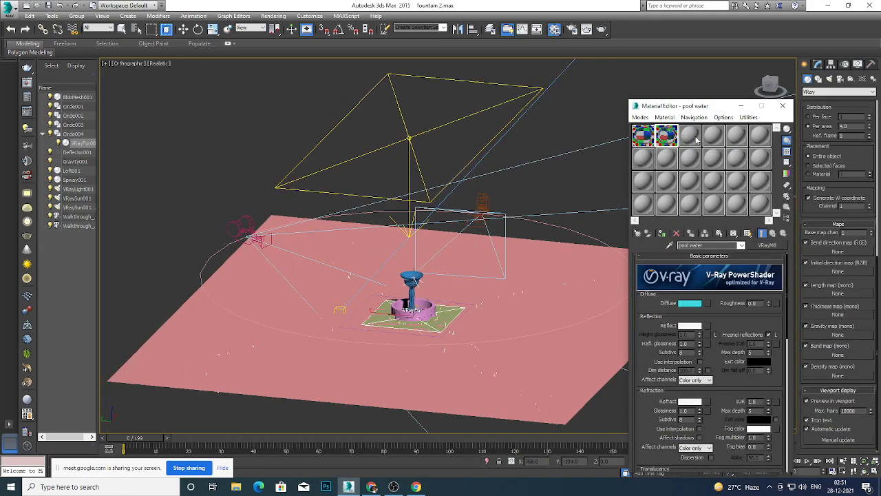
{"action": "left_click", "coordinate": [696, 139]}
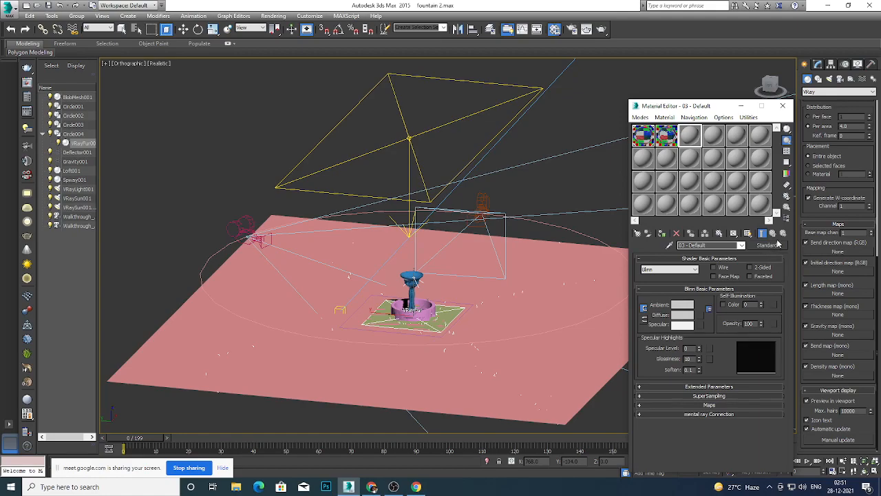
{"action": "left_click", "coordinate": [769, 246]}
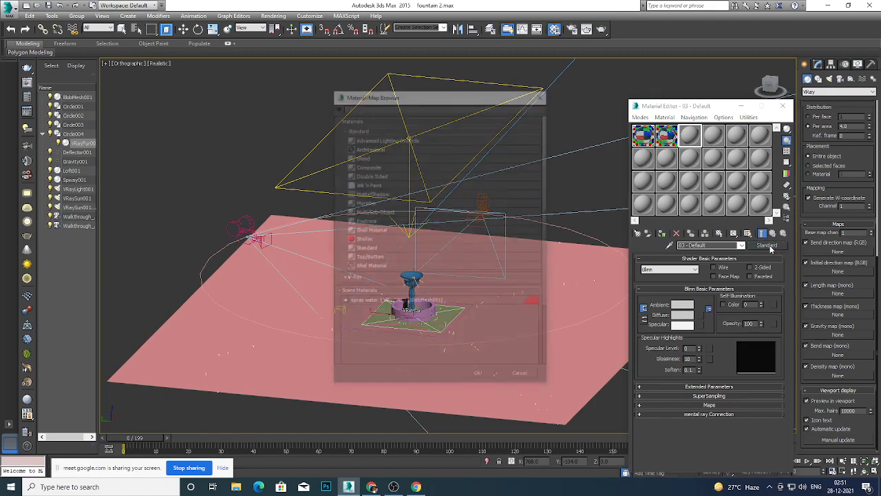
{"action": "left_click", "coordinate": [367, 278]}
{"action": "scroll", "coordinate": [451, 339], "scroll_direction": "down", "scroll_amount": 2}
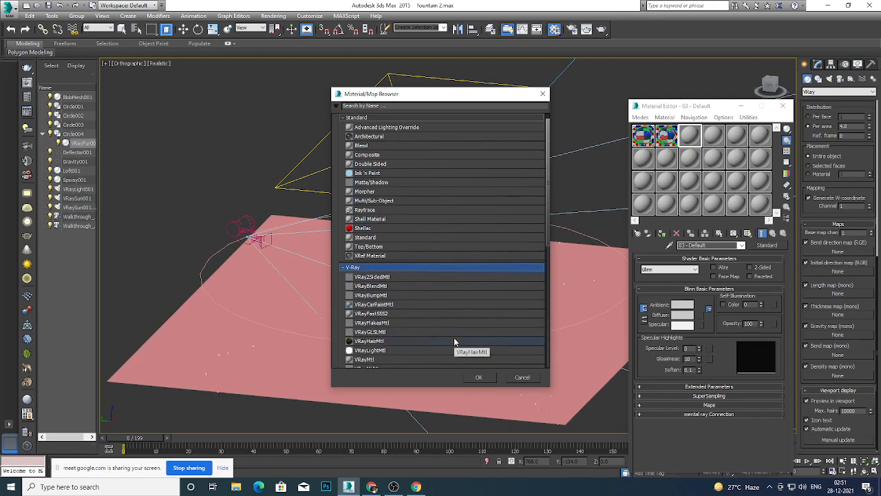
{"action": "left_click", "coordinate": [377, 337]}
{"action": "left_click", "coordinate": [479, 378]}
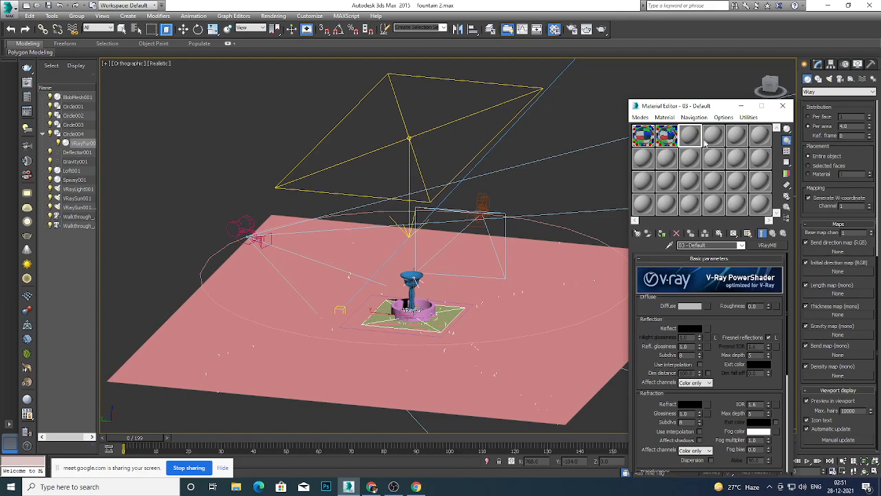
{"action": "left_click", "coordinate": [787, 152]}
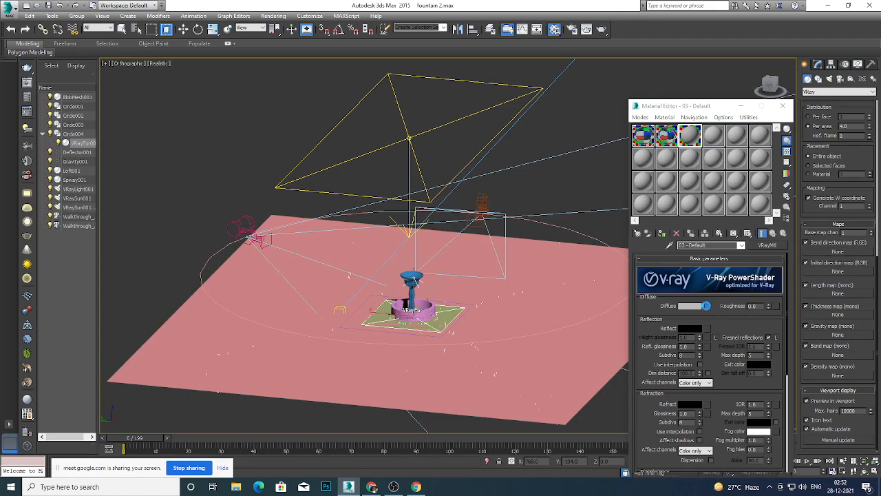
Add a Bitmap map to the material's diffuse colour and browse to the GRASS folder in the material library on drive D.
{"action": "left_click", "coordinate": [707, 307]}
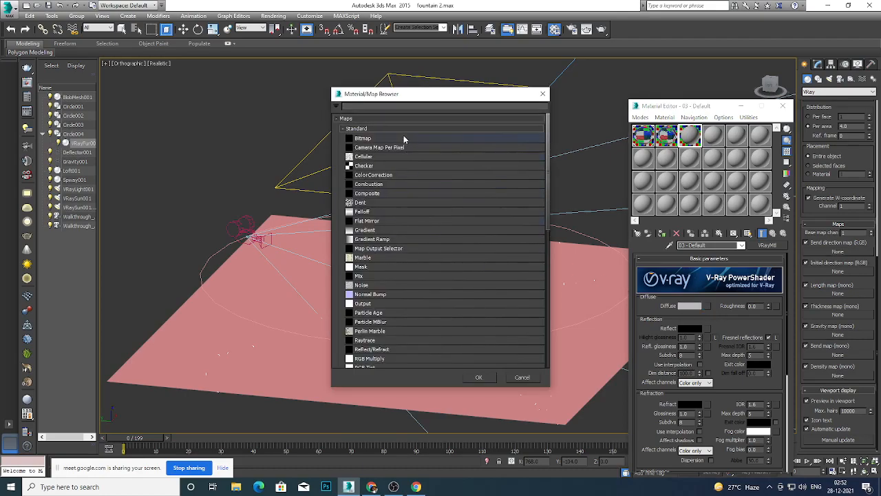
{"action": "left_click", "coordinate": [398, 138]}
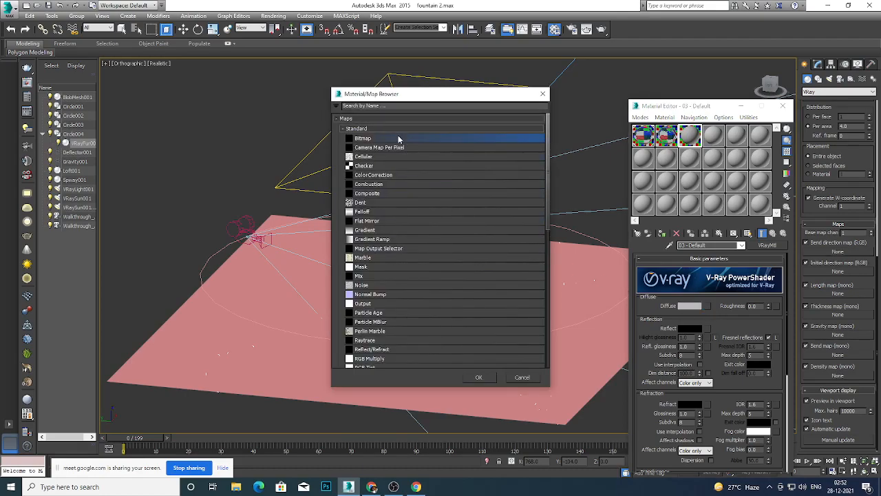
{"action": "left_click", "coordinate": [480, 378]}
{"action": "left_click", "coordinate": [31, 142]}
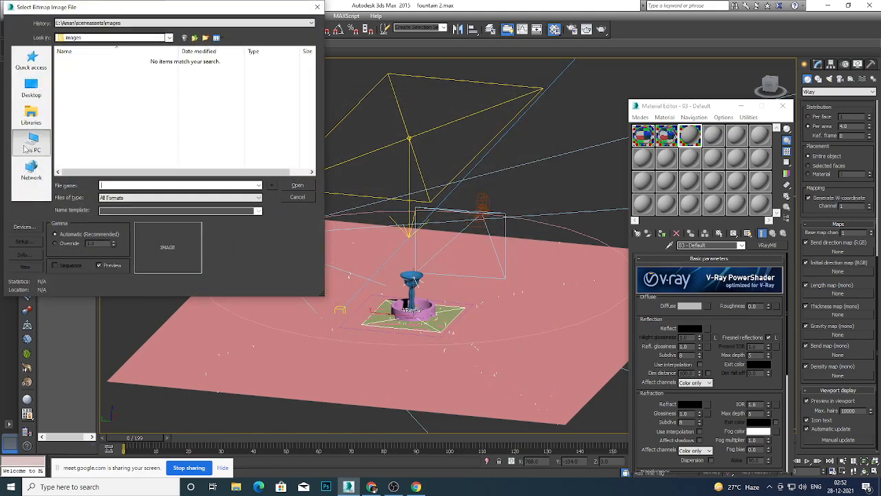
{"action": "scroll", "coordinate": [206, 159], "scroll_direction": "down", "scroll_amount": 1}
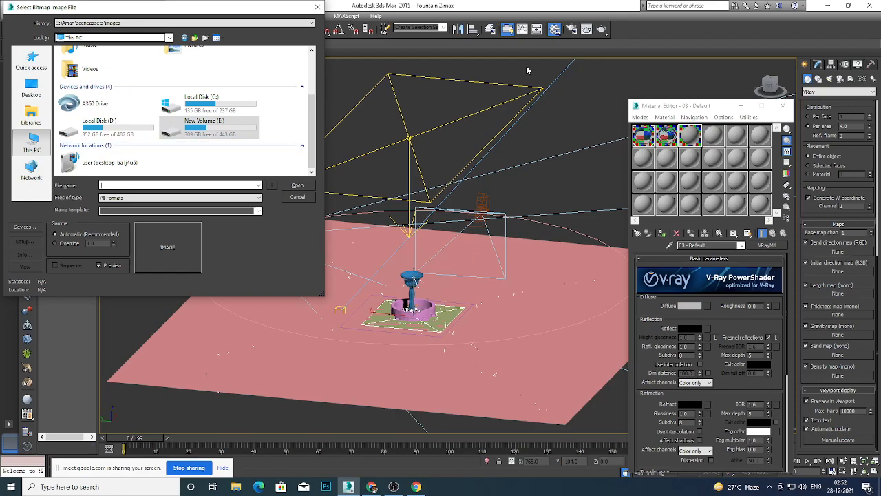
{"action": "double_click", "coordinate": [133, 134]}
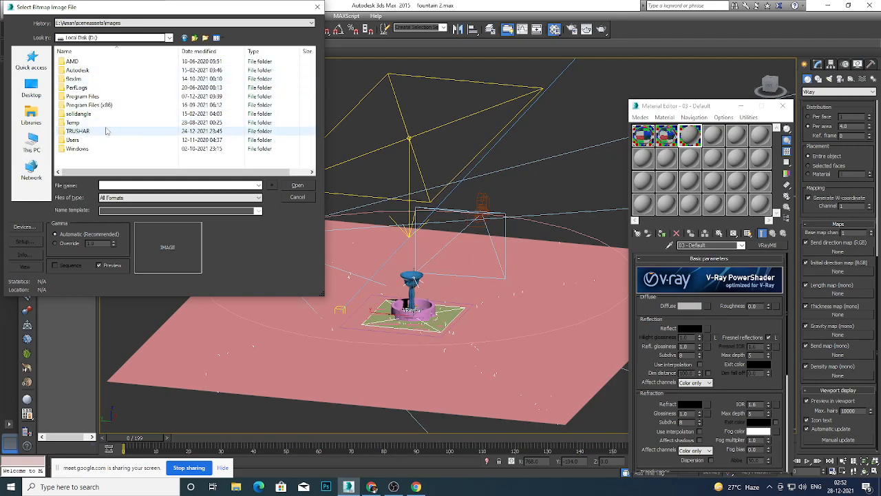
{"action": "double_click", "coordinate": [108, 130]}
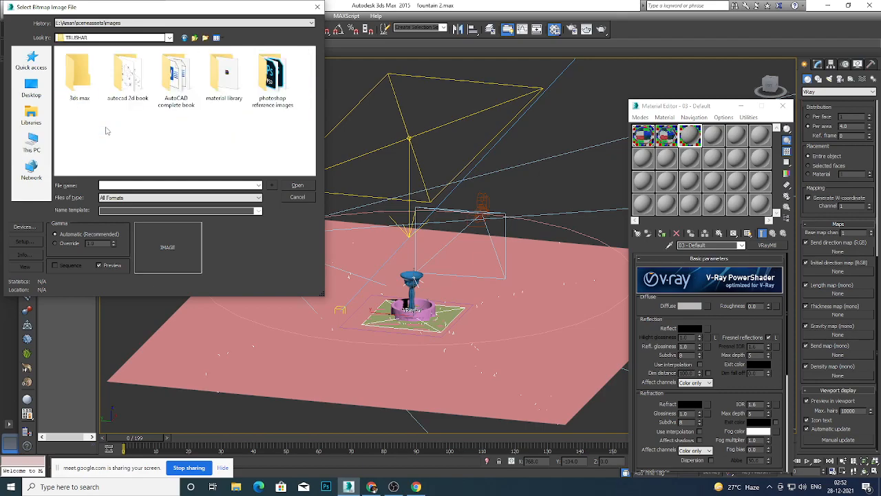
{"action": "double_click", "coordinate": [223, 97]}
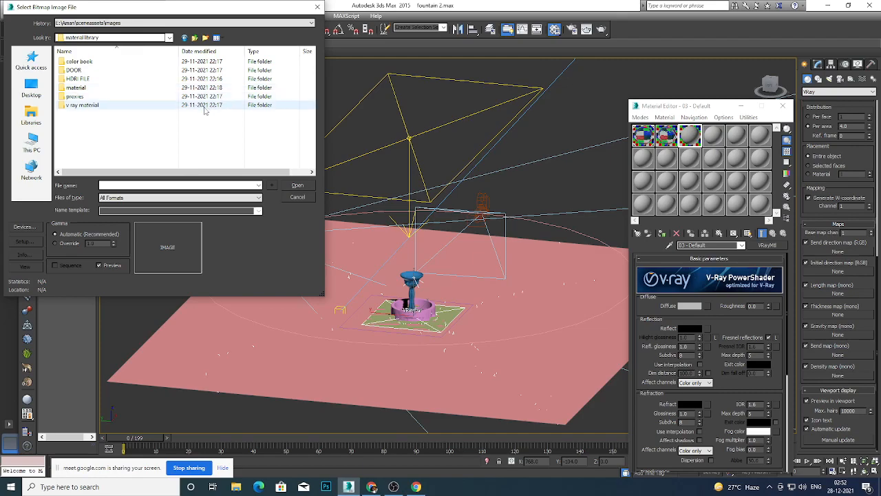
{"action": "left_click", "coordinate": [108, 88]}
{"action": "double_click", "coordinate": [111, 89]}
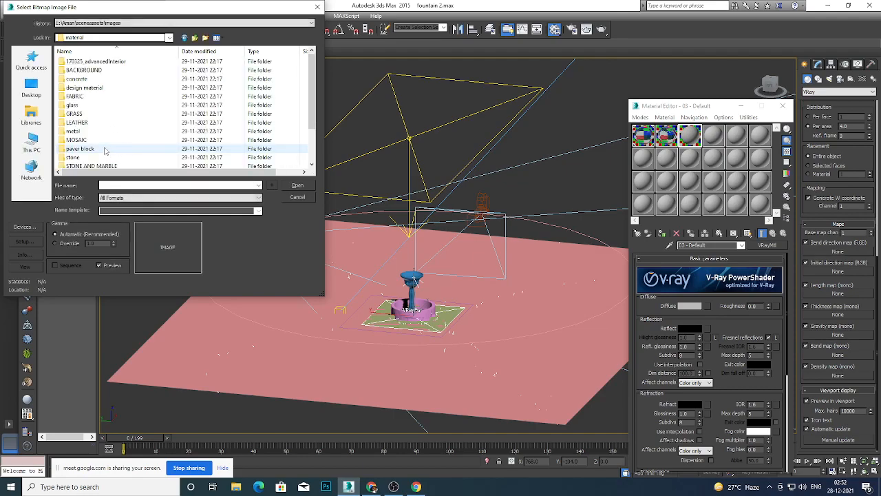
{"action": "double_click", "coordinate": [105, 114]}
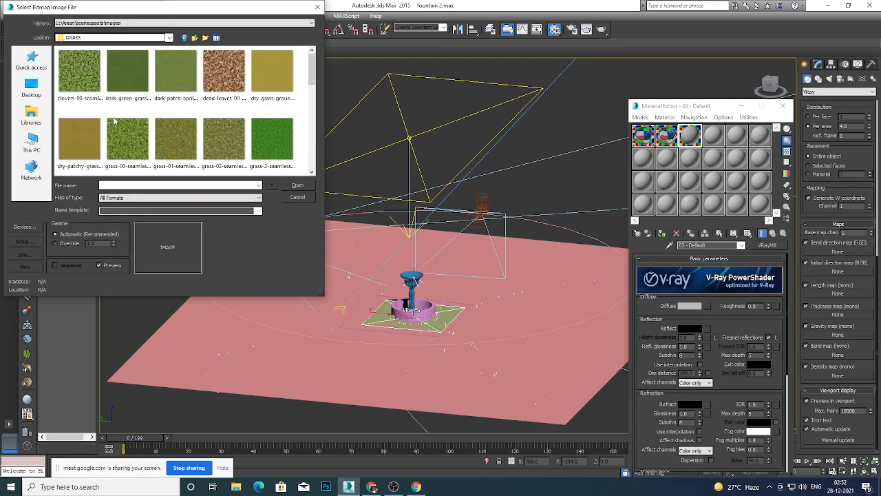
Preview grass-3-seamless-turf-lawn-green-ground-field-texture_orig.jpg at full size and load it as the diffuse bitmap.
{"action": "scroll", "coordinate": [249, 131], "scroll_direction": "down", "scroll_amount": 1}
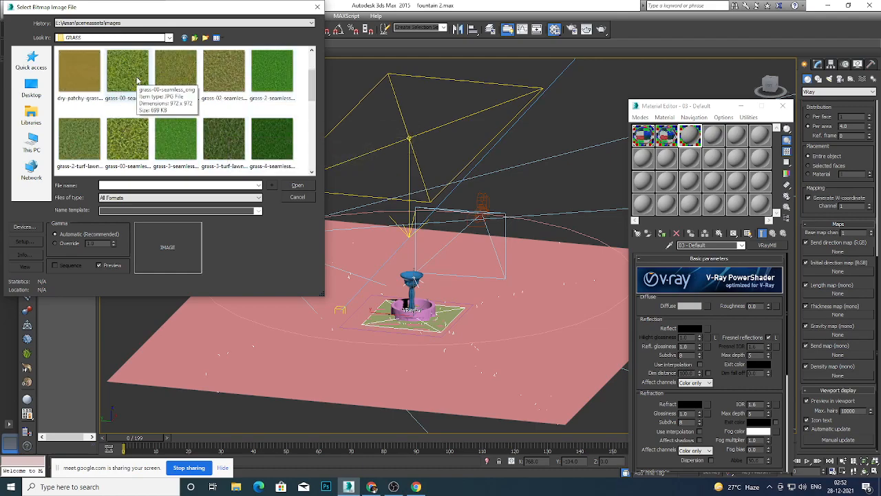
{"action": "scroll", "coordinate": [190, 131], "scroll_direction": "down", "scroll_amount": 1}
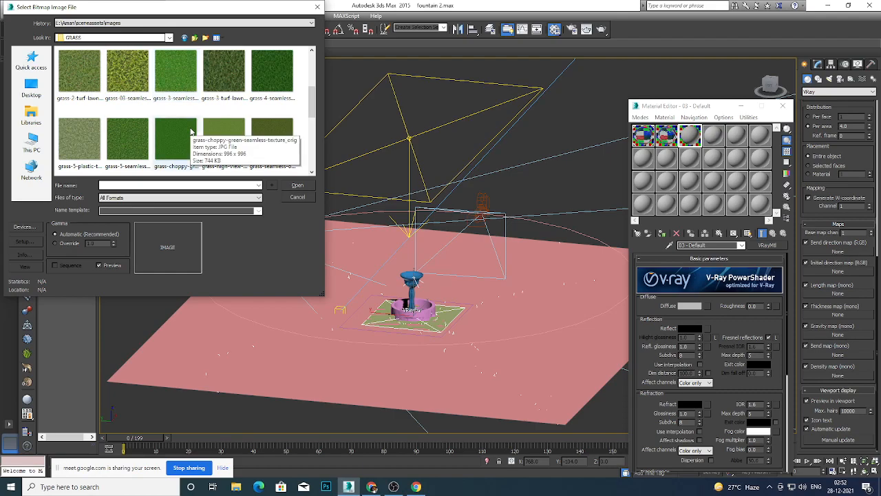
{"action": "left_click", "coordinate": [181, 70]}
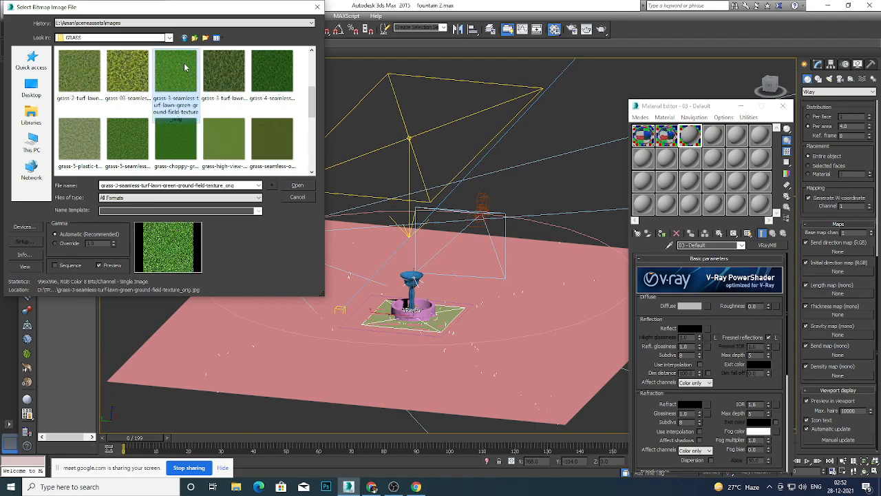
{"action": "right_click", "coordinate": [186, 68]}
{"action": "left_click", "coordinate": [207, 84]}
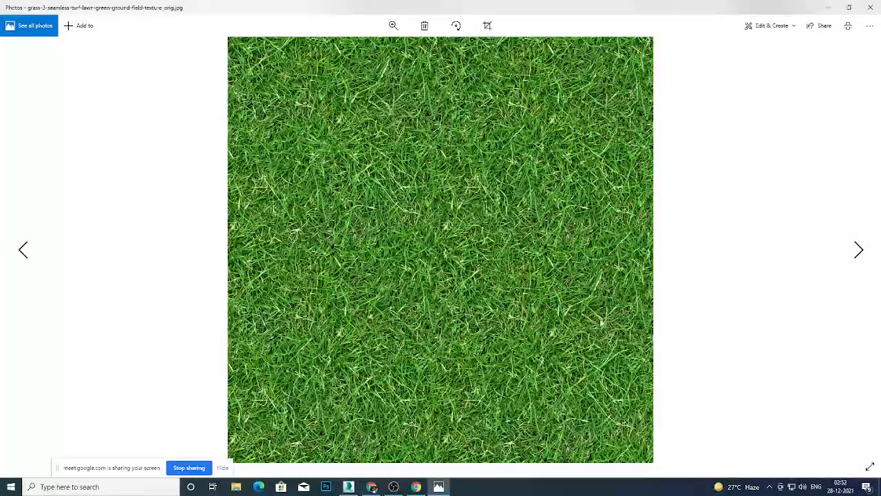
{"action": "left_click", "coordinate": [871, 7]}
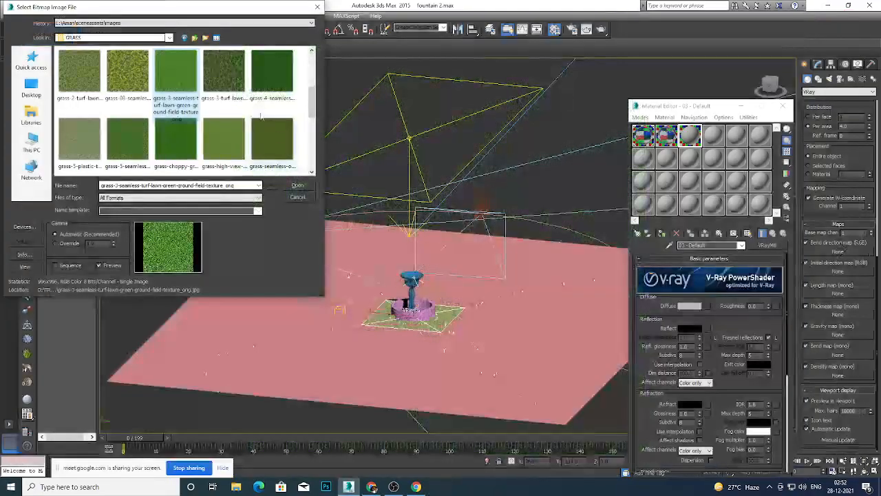
{"action": "left_click", "coordinate": [295, 185]}
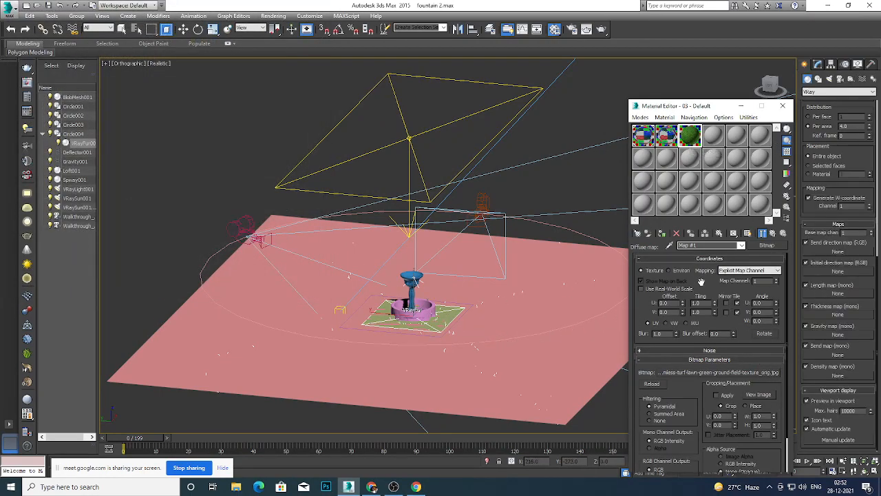
Enable Use Real-World Scale for the grass bitmap and inspect the image in the cropping view.
{"action": "left_click", "coordinate": [641, 289]}
{"action": "left_click", "coordinate": [760, 395]}
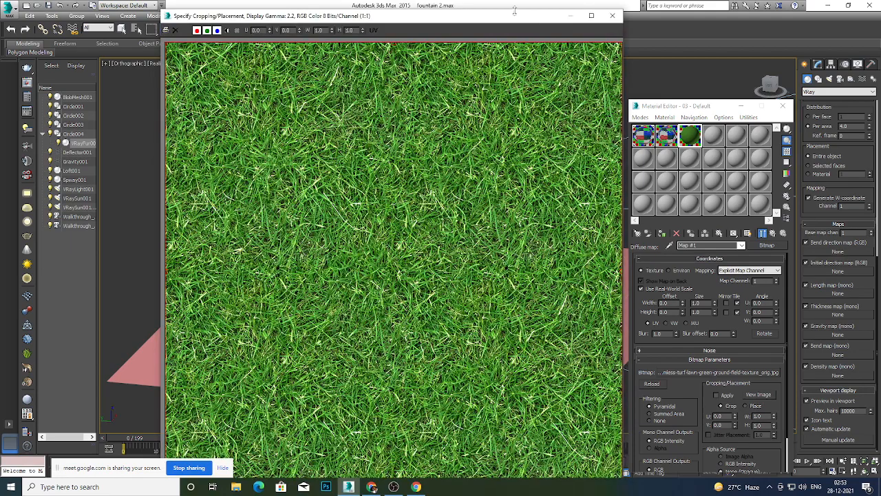
{"action": "left_click_drag", "start_coordinate": [490, 20], "coordinate": [530, 14]}
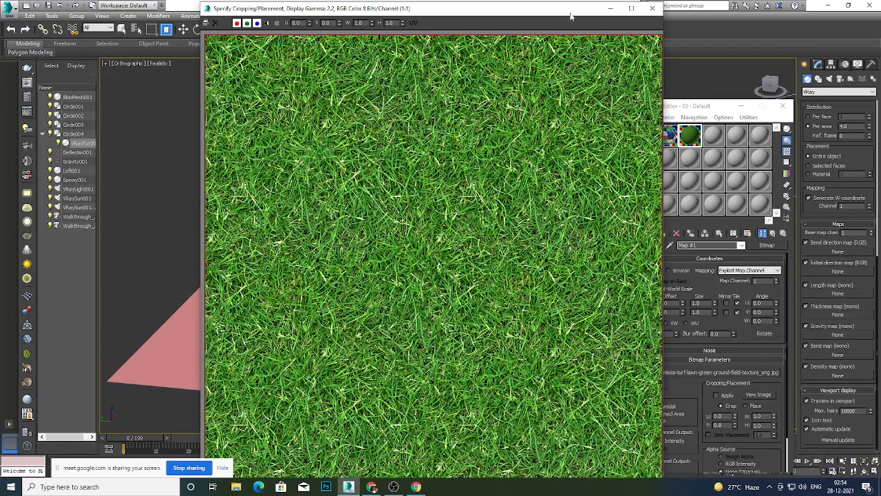
{"action": "left_click", "coordinate": [652, 9]}
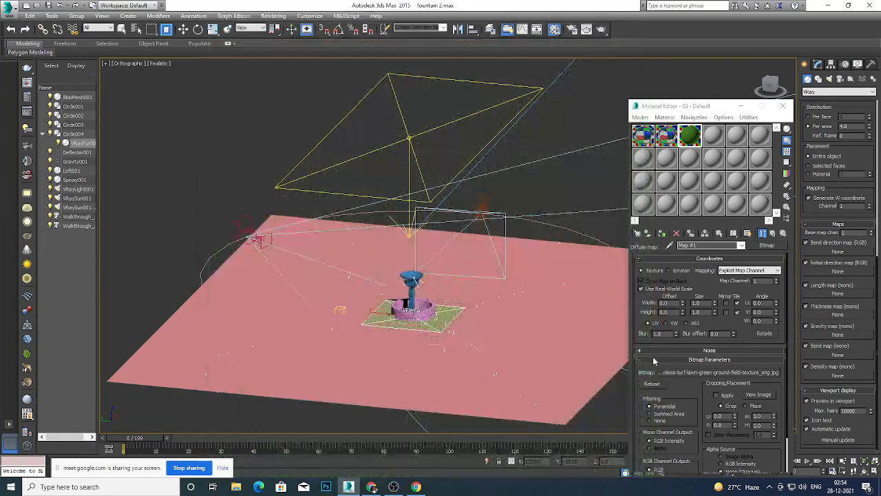
Set the grass bitmap's real-world width and height to 2.0 and return to the parent material.
{"action": "left_click", "coordinate": [699, 303]}
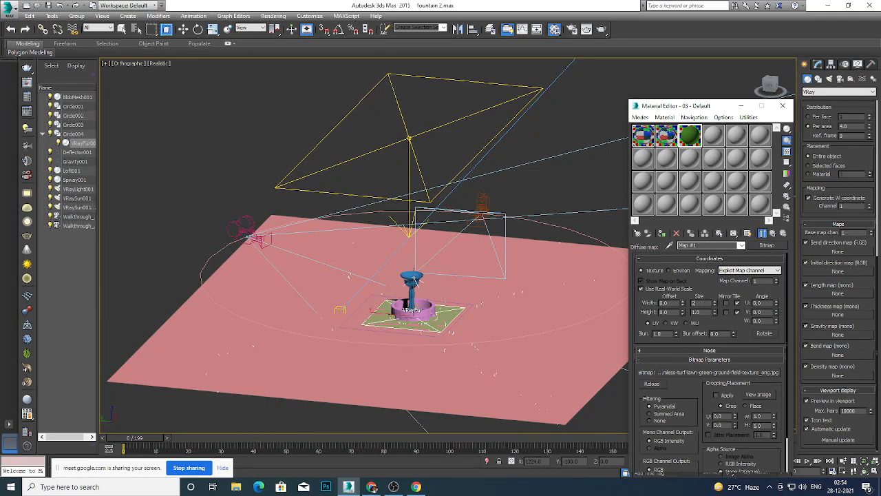
{"action": "key", "text": "BackSpace"}
{"action": "key", "text": "BackSpace"}
{"action": "key", "text": "BackSpace"}
{"action": "key", "text": "Return"}
{"action": "scroll", "coordinate": [470, 342], "scroll_direction": "down", "scroll_amount": 5}
{"action": "scroll", "coordinate": [486, 338], "scroll_direction": "up", "scroll_amount": 3}
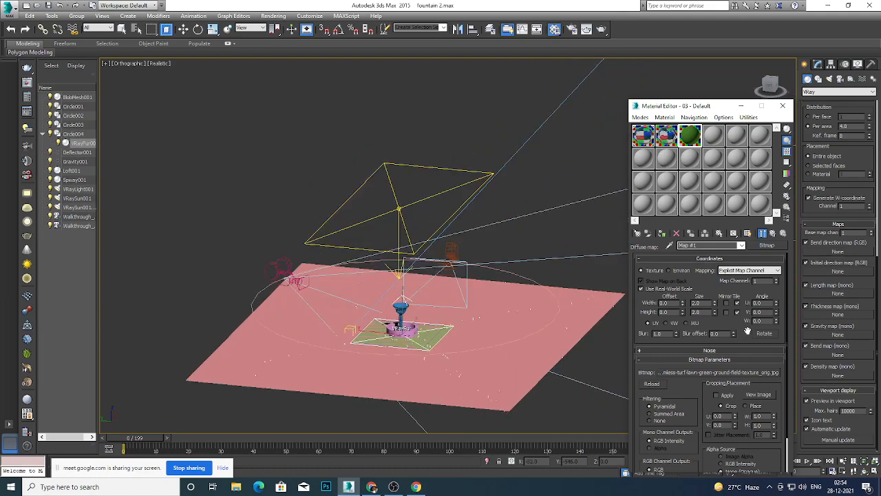
{"action": "scroll", "coordinate": [716, 316], "scroll_direction": "down", "scroll_amount": 2}
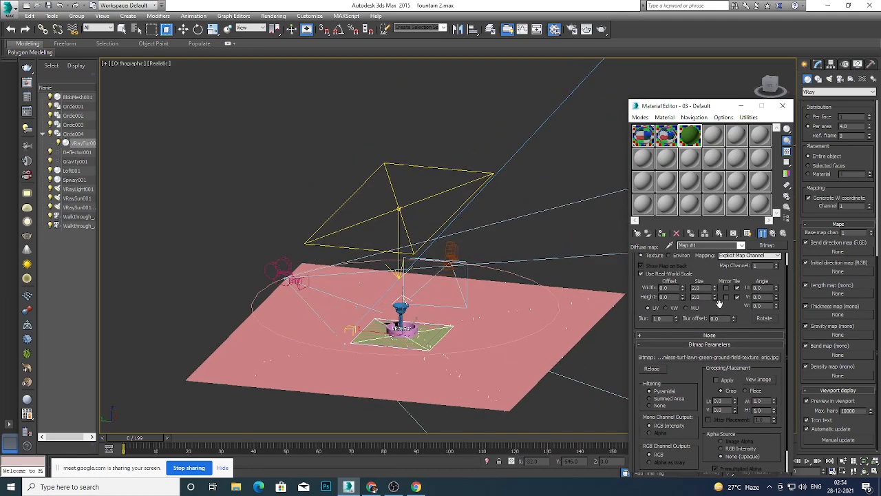
{"action": "scroll", "coordinate": [688, 344], "scroll_direction": "up", "scroll_amount": 1}
{"action": "scroll", "coordinate": [667, 400], "scroll_direction": "down", "scroll_amount": 1}
{"action": "scroll", "coordinate": [674, 420], "scroll_direction": "up", "scroll_amount": 1}
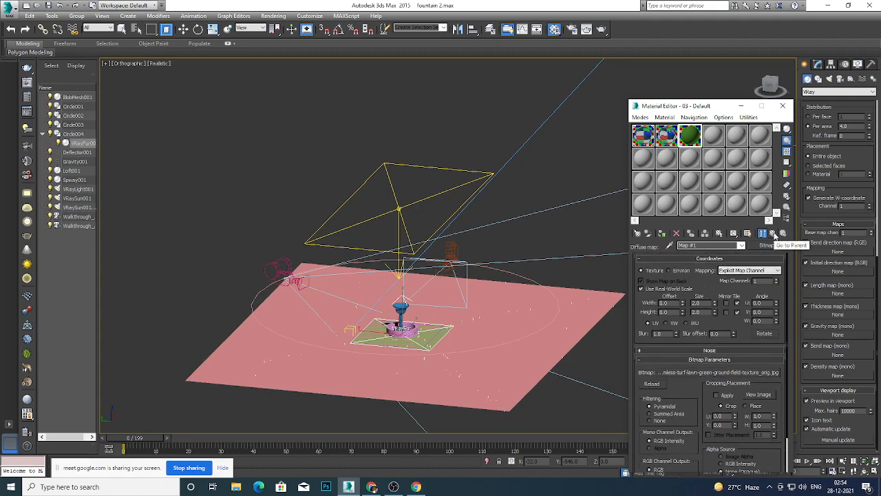
{"action": "left_click", "coordinate": [772, 233]}
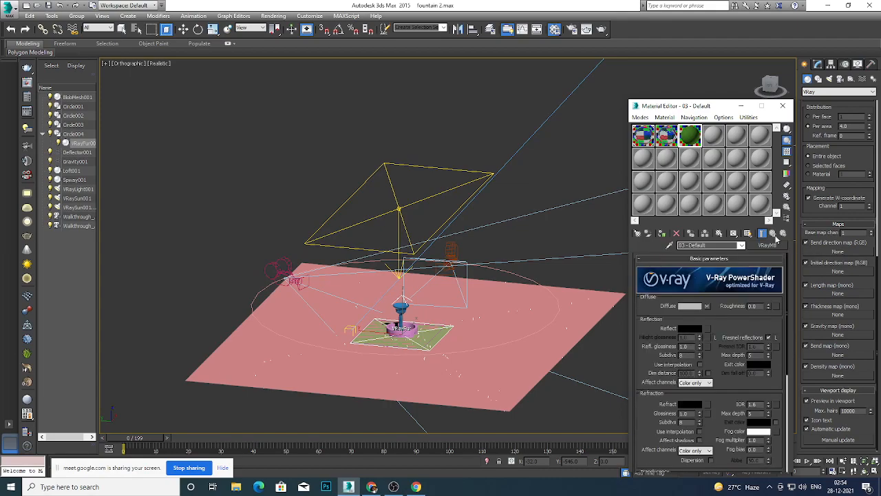
Copy the diffuse grass map into the material's Reflect map slot using the Copy method.
{"action": "left_click_drag", "start_coordinate": [721, 410], "coordinate": [721, 213]}
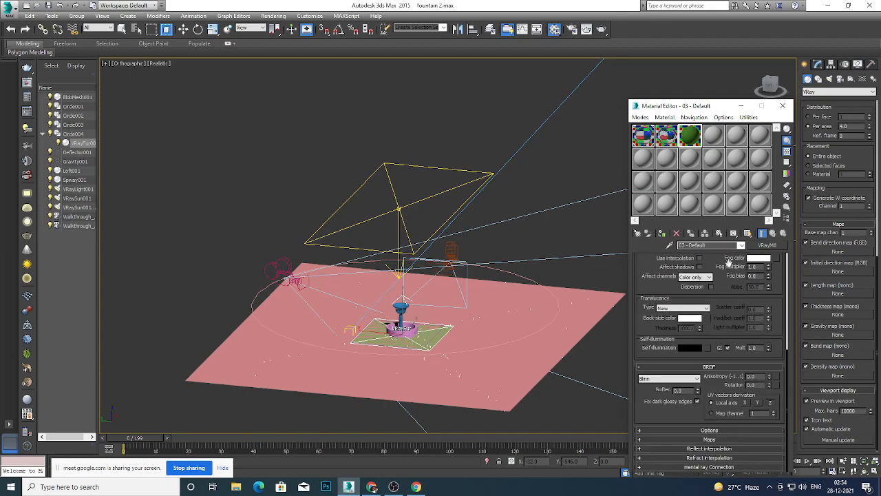
{"action": "left_click", "coordinate": [689, 441]}
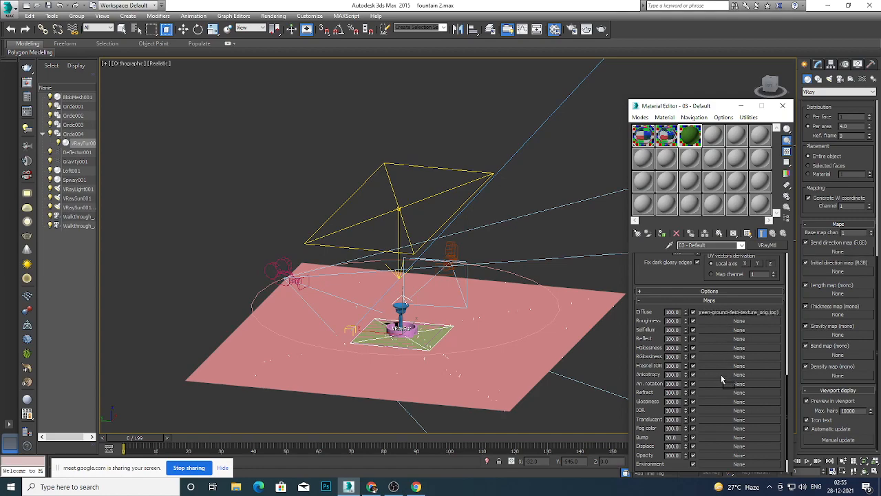
{"action": "left_click_drag", "start_coordinate": [725, 340], "coordinate": [725, 340]}
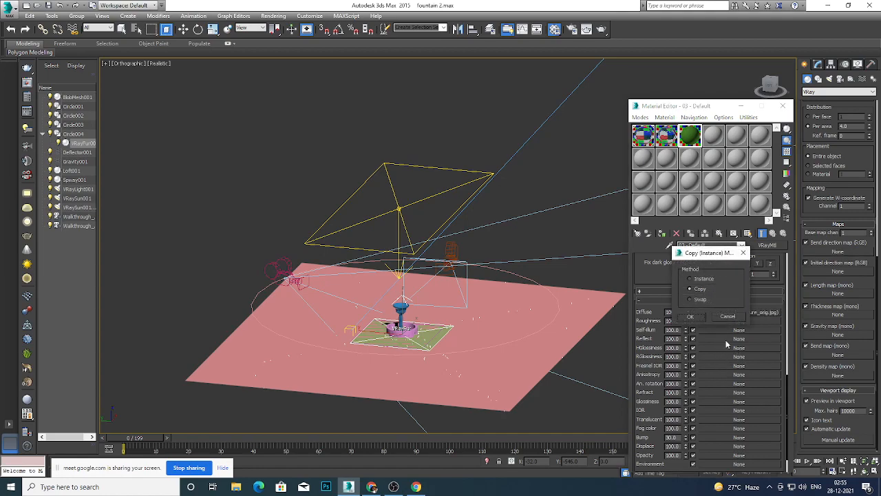
{"action": "left_click", "coordinate": [691, 316]}
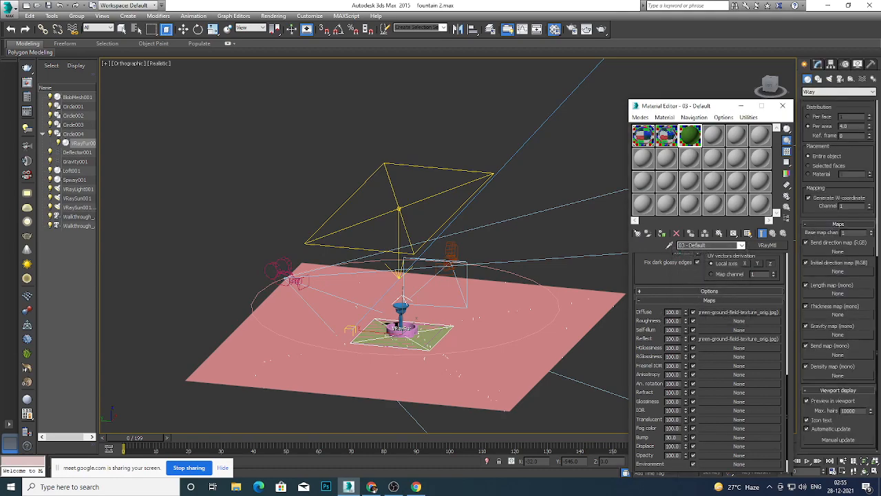
Set the Reflect map amount to 50 and copy the grass map into the RGlossiness slot as a Copy.
{"action": "key", "text": "BackSpace"}
{"action": "key", "text": "BackSpace"}
{"action": "key", "text": "BackSpace"}
{"action": "key", "text": "BackSpace"}
{"action": "key", "text": "BackSpace"}
{"action": "key", "text": "BackSpace"}
{"action": "type", "text": "50"}
{"action": "key", "text": "Return"}
{"action": "left_click_drag", "start_coordinate": [728, 373], "coordinate": [731, 356]}
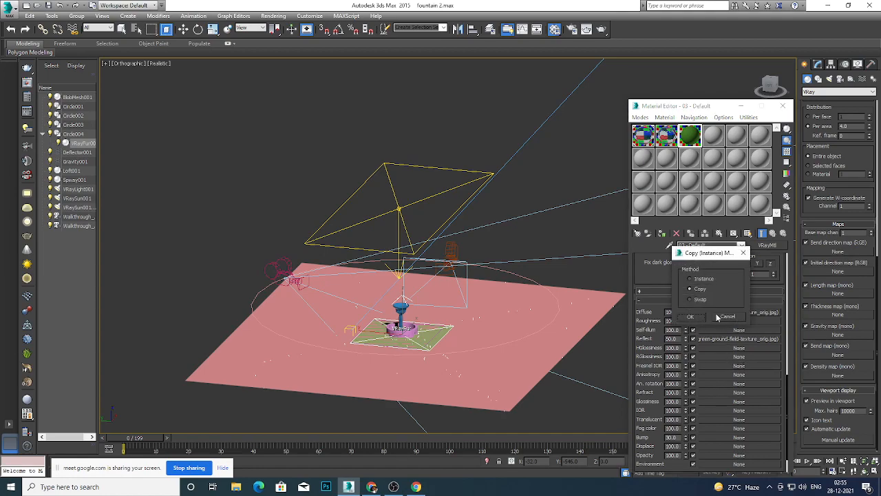
{"action": "left_click", "coordinate": [691, 316]}
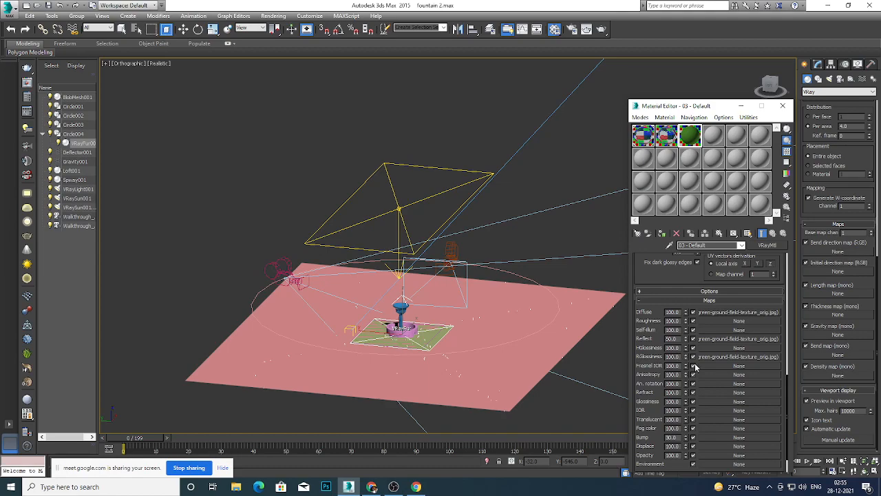
Set the RGlossiness map amount to 40 and copy the grass map into the Bump slot.
{"action": "type", "text": "40"}
{"action": "key", "text": "Return"}
{"action": "left_click_drag", "start_coordinate": [731, 357], "coordinate": [723, 436]}
{"action": "left_click", "coordinate": [695, 306]}
{"action": "scroll", "coordinate": [420, 353], "scroll_direction": "down", "scroll_amount": 2}
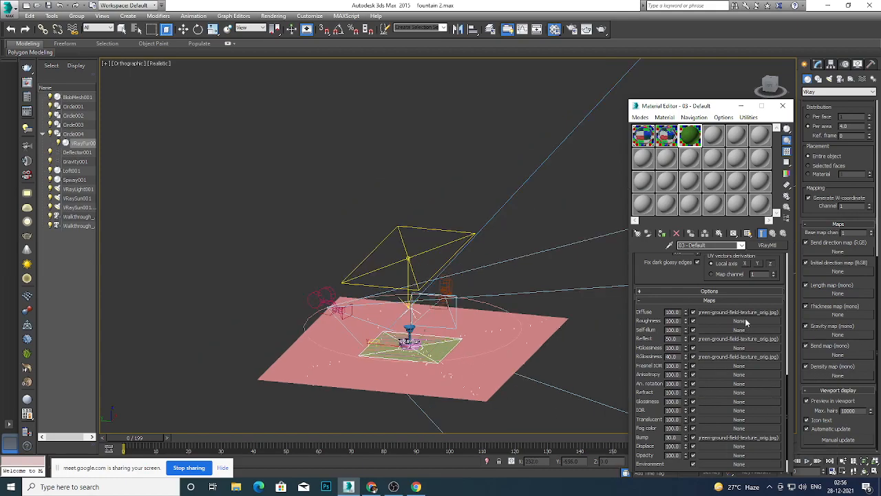
Rename the green VRayMtl material as grass.
{"action": "scroll", "coordinate": [746, 385], "scroll_direction": "up", "scroll_amount": 4}
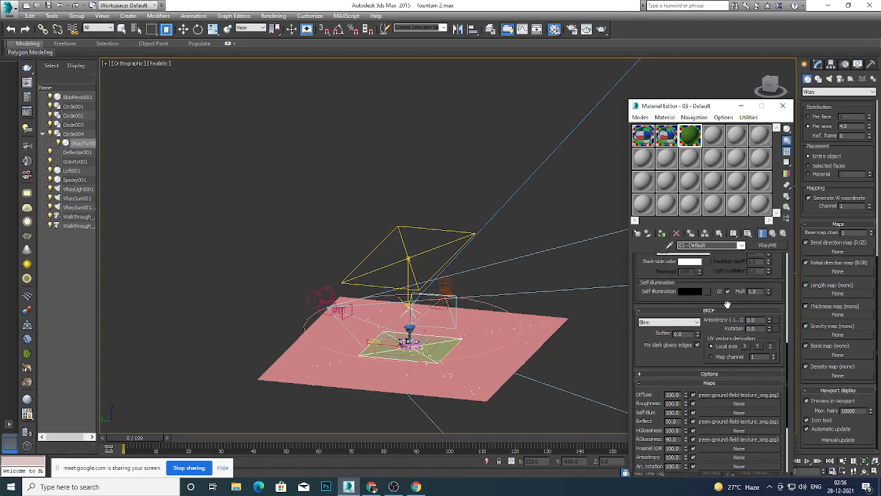
{"action": "scroll", "coordinate": [727, 305], "scroll_direction": "up", "scroll_amount": 5}
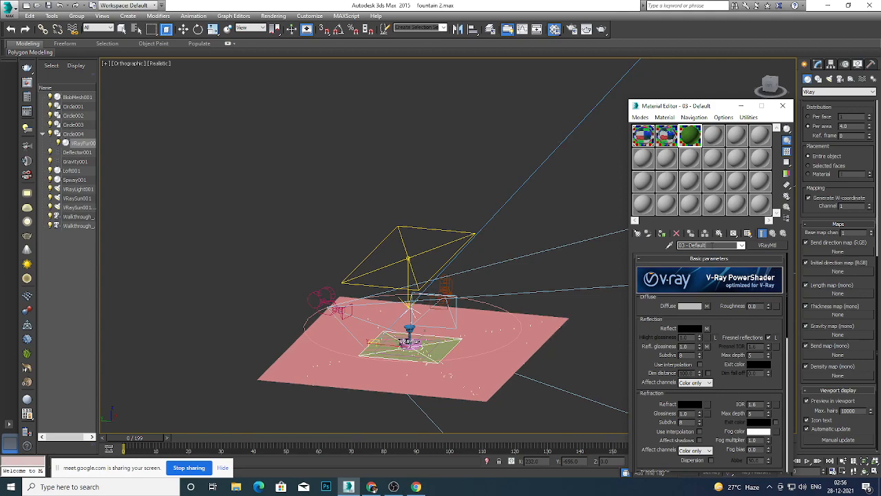
{"action": "key", "text": "BackSpace"}
{"action": "type", "text": "grass"}
Change the fourth sample slot's material to VRayMtl and turn on its sample background.
{"action": "left_click", "coordinate": [714, 135]}
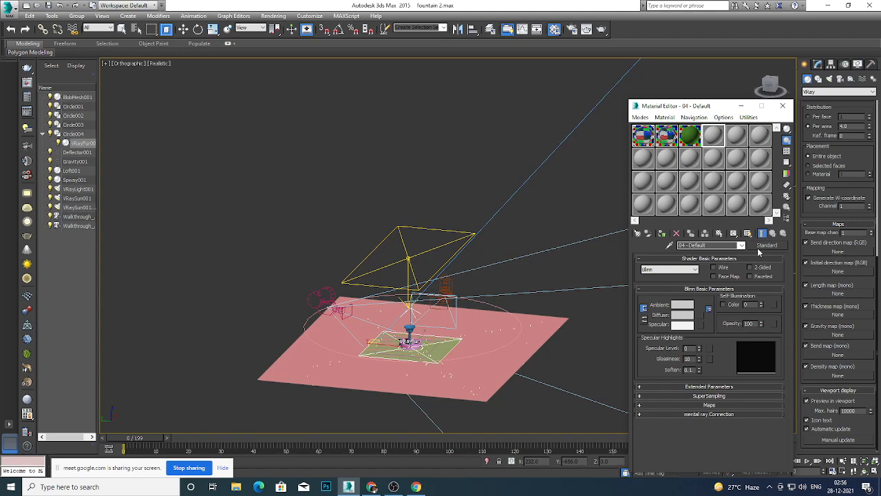
{"action": "left_click", "coordinate": [767, 246]}
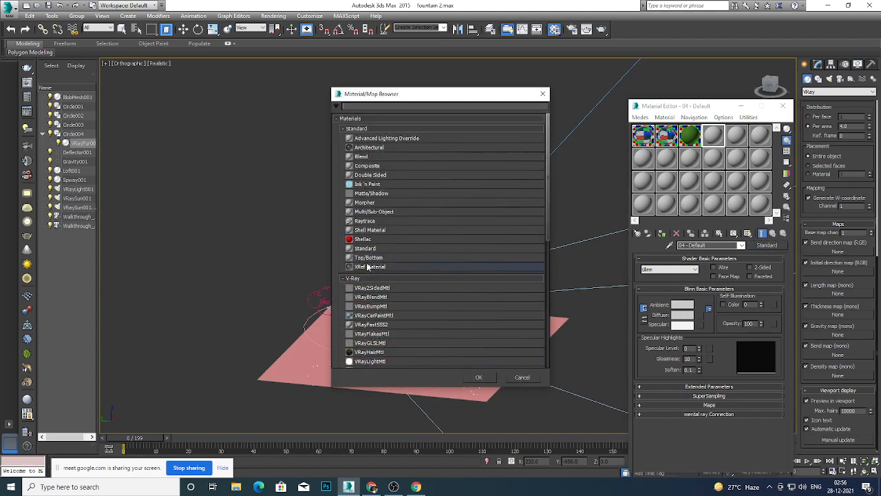
{"action": "scroll", "coordinate": [431, 310], "scroll_direction": "down", "scroll_amount": 2}
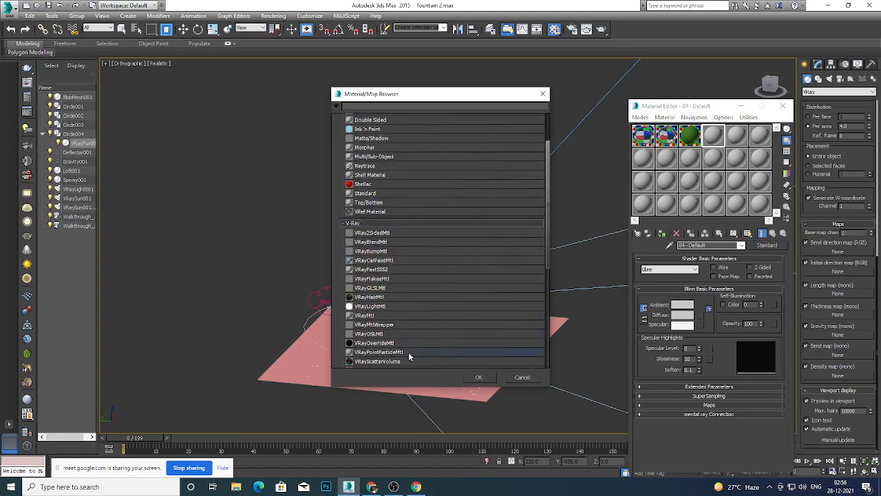
{"action": "left_click", "coordinate": [378, 317]}
{"action": "left_click", "coordinate": [479, 378]}
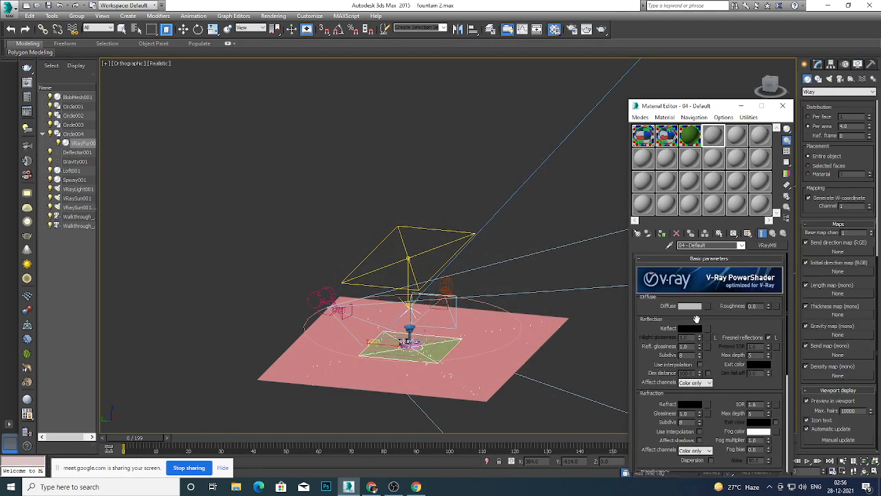
{"action": "scroll", "coordinate": [483, 358], "scroll_direction": "up", "scroll_amount": 3}
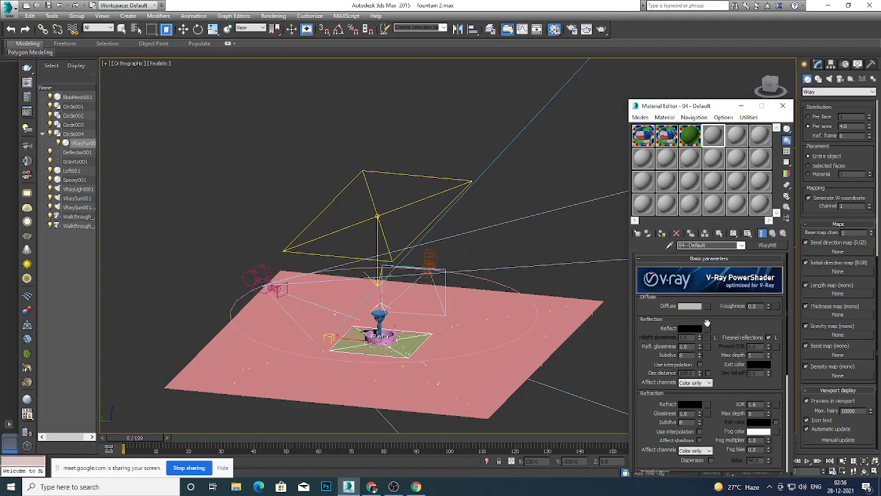
{"action": "left_click", "coordinate": [787, 155]}
Start adding a map to the new material's Diffuse channel, selecting Bitmap as the map type.
{"action": "left_click", "coordinate": [708, 307]}
{"action": "scroll", "coordinate": [431, 219], "scroll_direction": "up", "scroll_amount": 3}
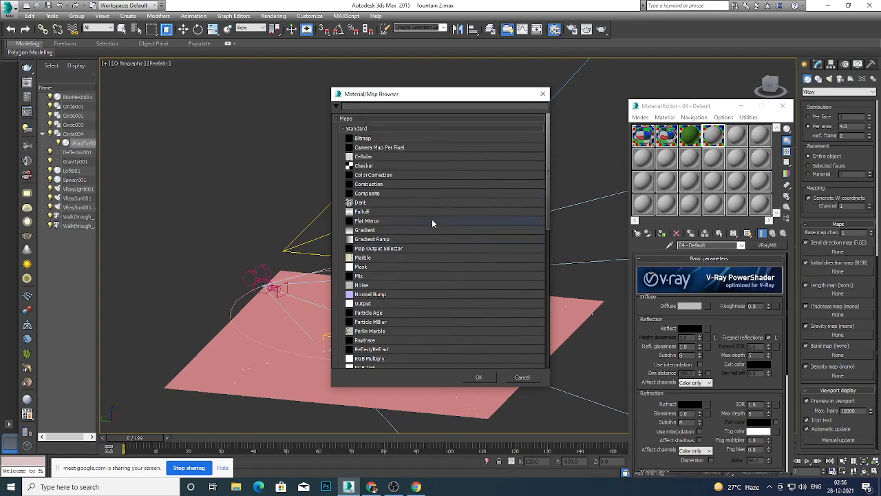
{"action": "left_click", "coordinate": [384, 139]}
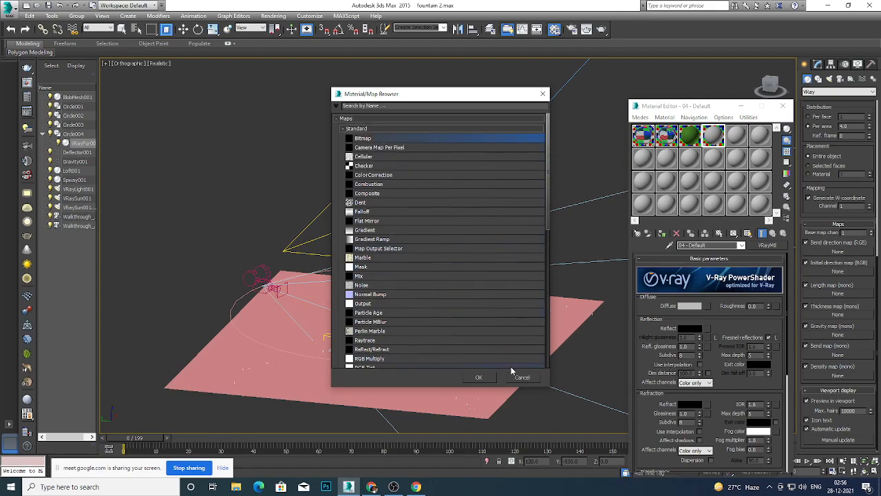
{"action": "scroll", "coordinate": [437, 292], "scroll_direction": "down", "scroll_amount": 6}
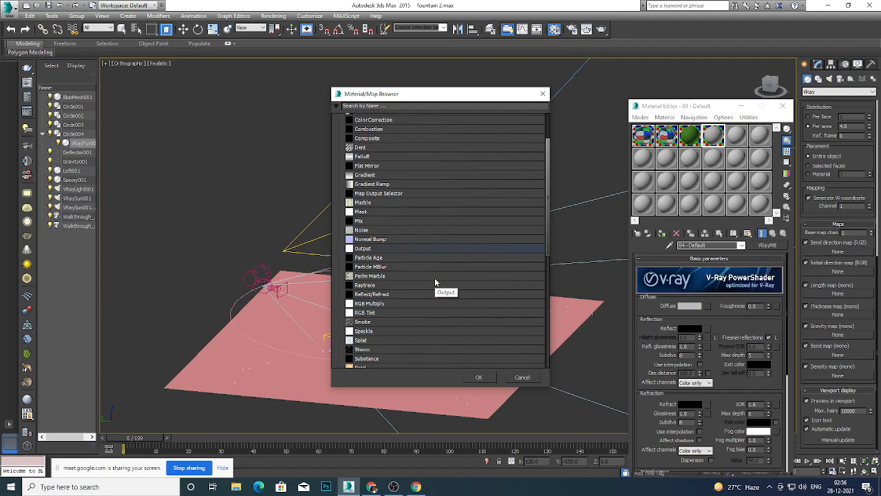
{"action": "scroll", "coordinate": [435, 282], "scroll_direction": "down", "scroll_amount": 2}
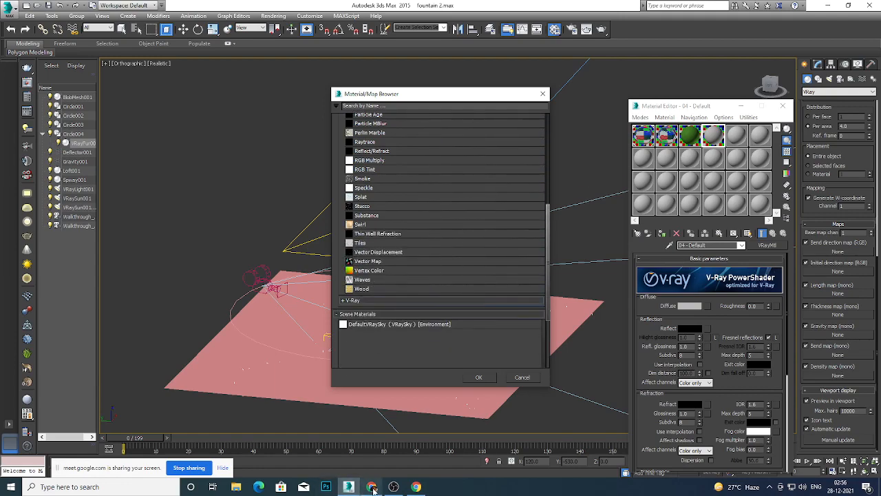
Switch to the Google Meet call in Chrome to check on it and return to 3ds Max.
{"action": "left_click", "coordinate": [371, 486]}
{"action": "left_click", "coordinate": [533, 104]}
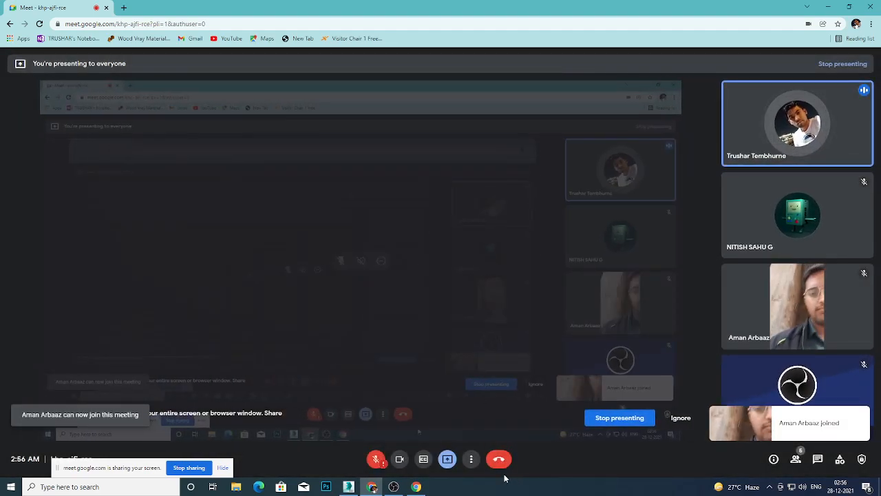
{"action": "mouse_move", "coordinate": [416, 488]}
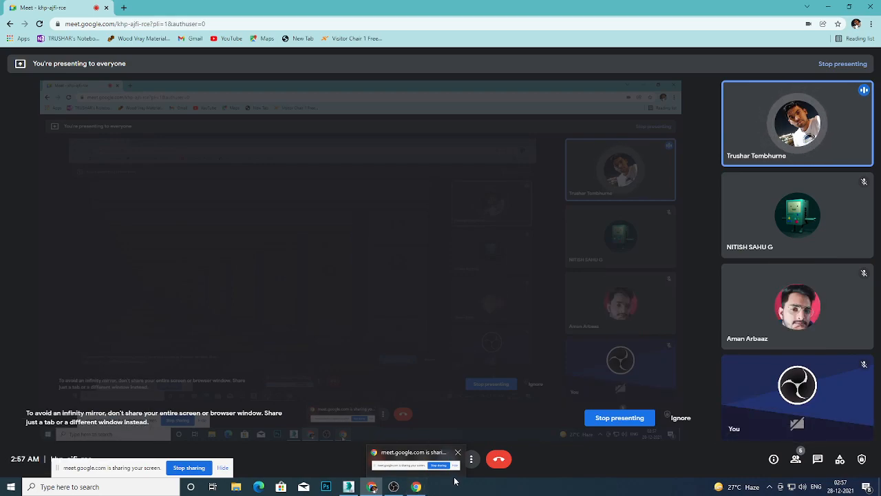
{"action": "left_click", "coordinate": [349, 487]}
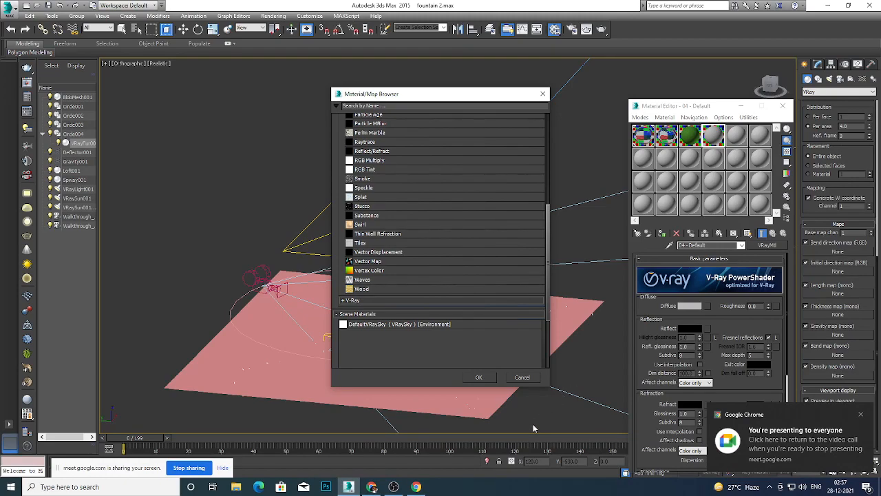
Confirm Bitmap for the diffuse map and browse the texture library's GRASS and stone folders for an image.
{"action": "scroll", "coordinate": [429, 225], "scroll_direction": "up", "scroll_amount": 8}
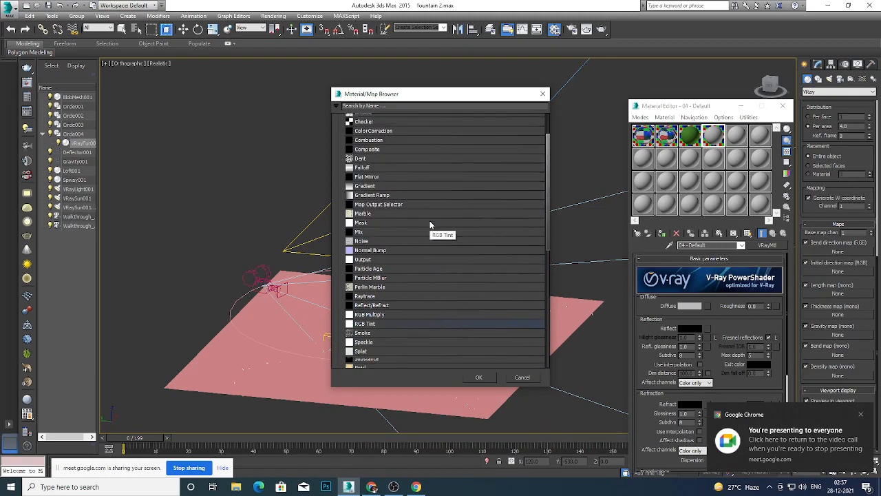
{"action": "left_click", "coordinate": [478, 378]}
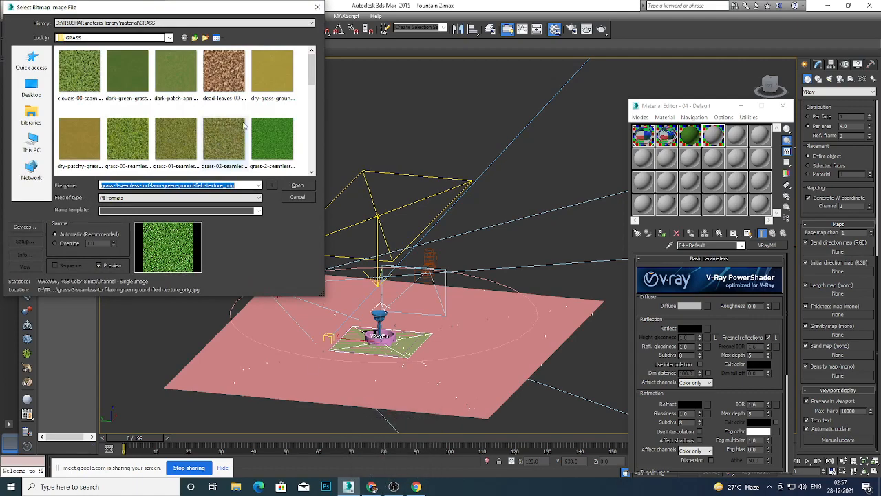
{"action": "scroll", "coordinate": [234, 131], "scroll_direction": "down", "scroll_amount": 4}
{"action": "scroll", "coordinate": [235, 131], "scroll_direction": "up", "scroll_amount": 3}
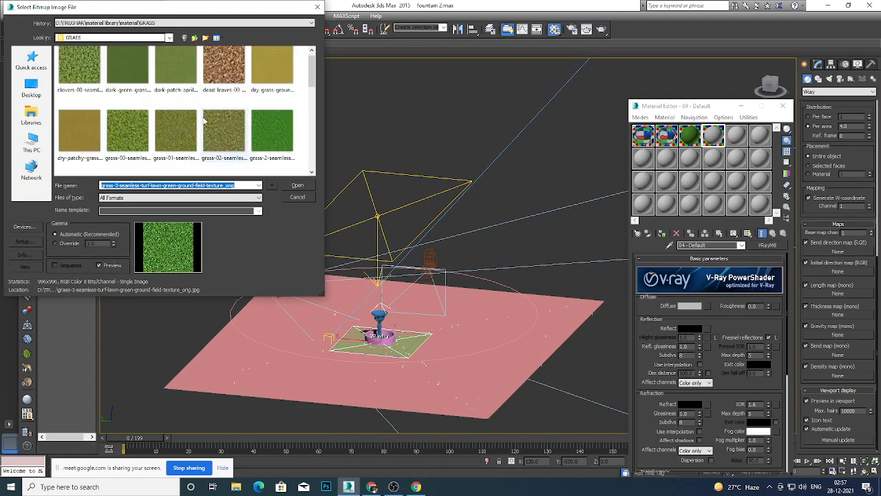
{"action": "left_click", "coordinate": [169, 38]}
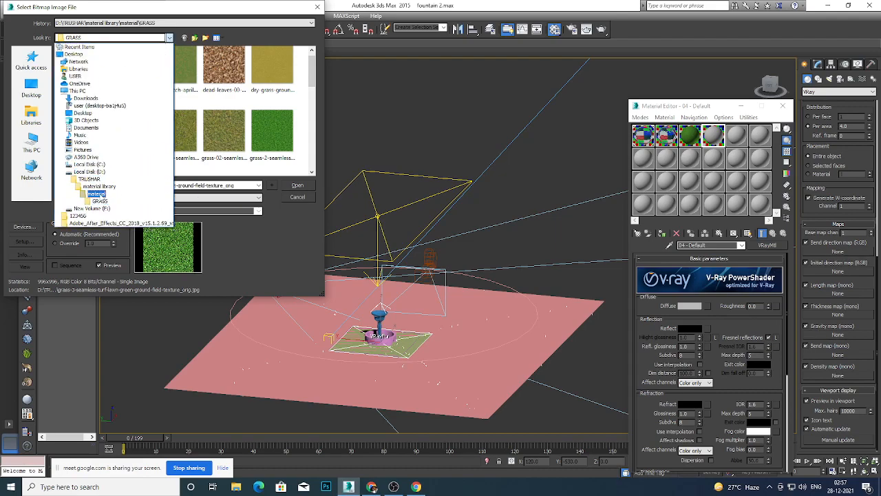
{"action": "left_click", "coordinate": [97, 194]}
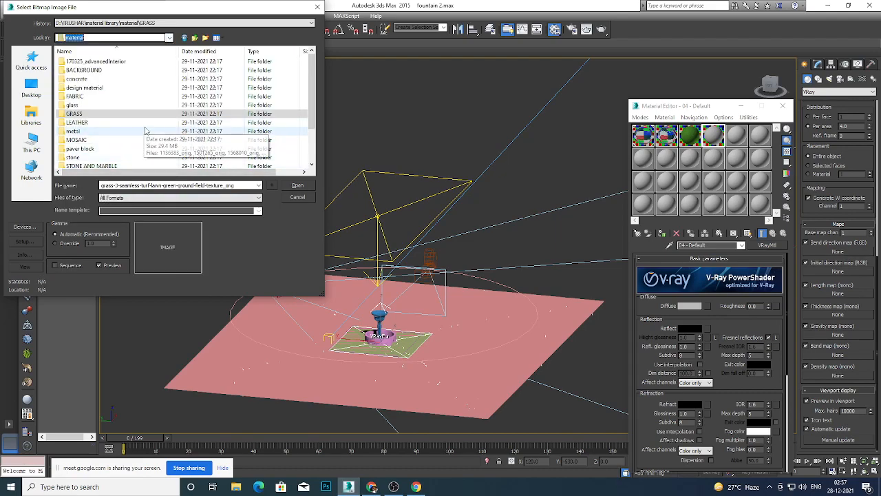
{"action": "scroll", "coordinate": [124, 146], "scroll_direction": "down", "scroll_amount": 1}
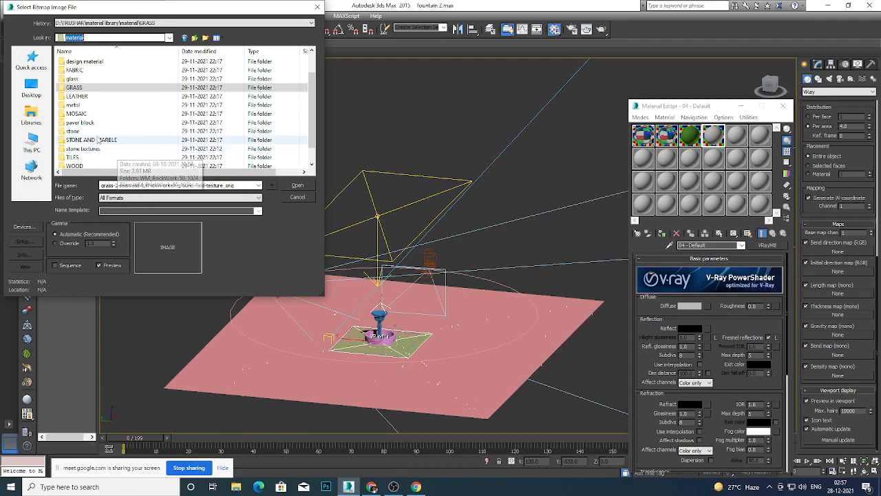
{"action": "double_click", "coordinate": [121, 131]}
{"action": "scroll", "coordinate": [195, 144], "scroll_direction": "down", "scroll_amount": 5}
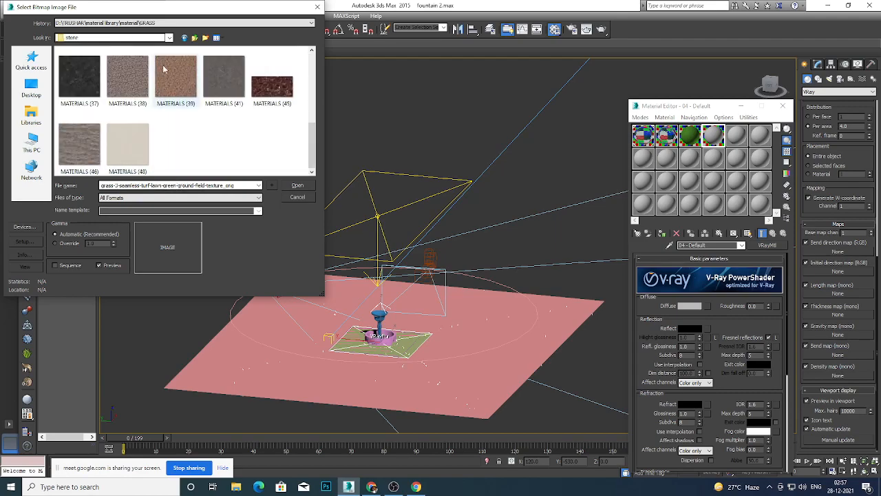
Load the brown gravel image 229708_1_orig from the STONE AND MARBLE folder as the diffuse bitmap.
{"action": "left_click", "coordinate": [184, 38]}
{"action": "scroll", "coordinate": [102, 159], "scroll_direction": "down", "scroll_amount": 2}
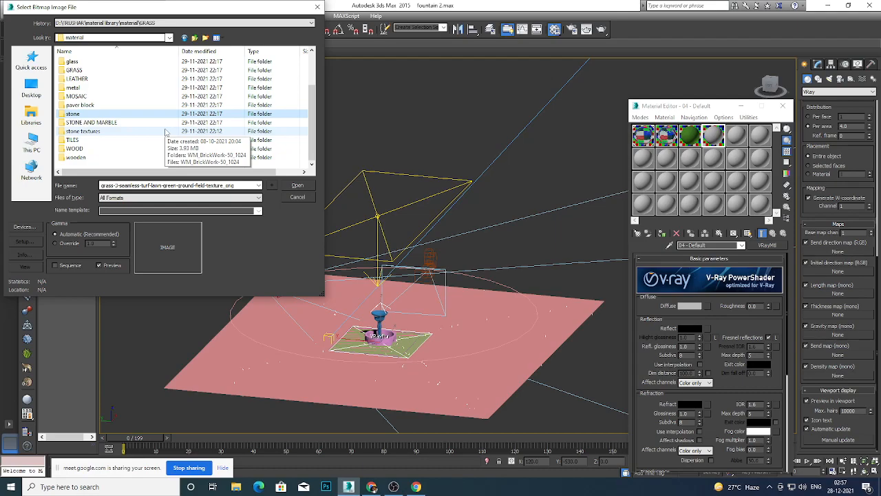
{"action": "double_click", "coordinate": [93, 123]}
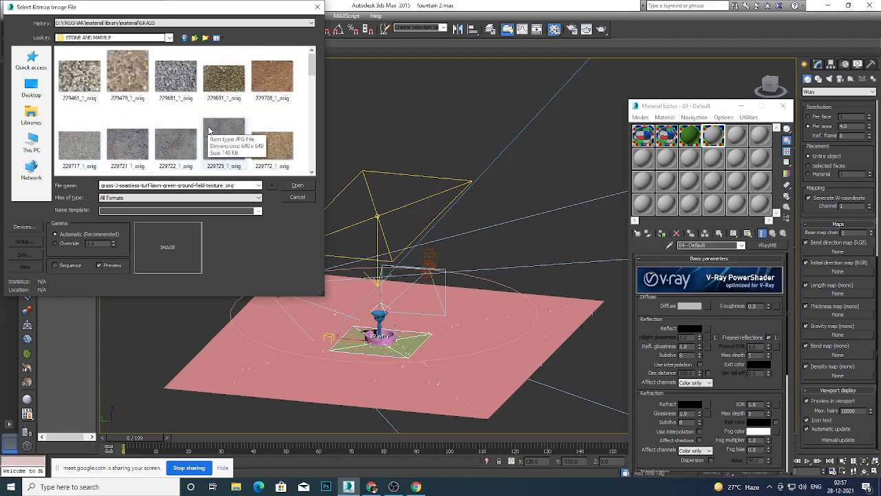
{"action": "left_click", "coordinate": [272, 75]}
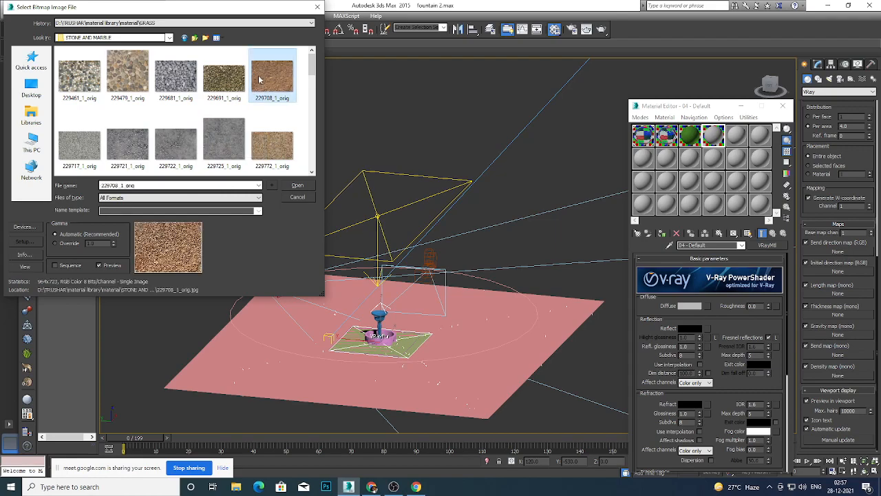
{"action": "left_click", "coordinate": [298, 185]}
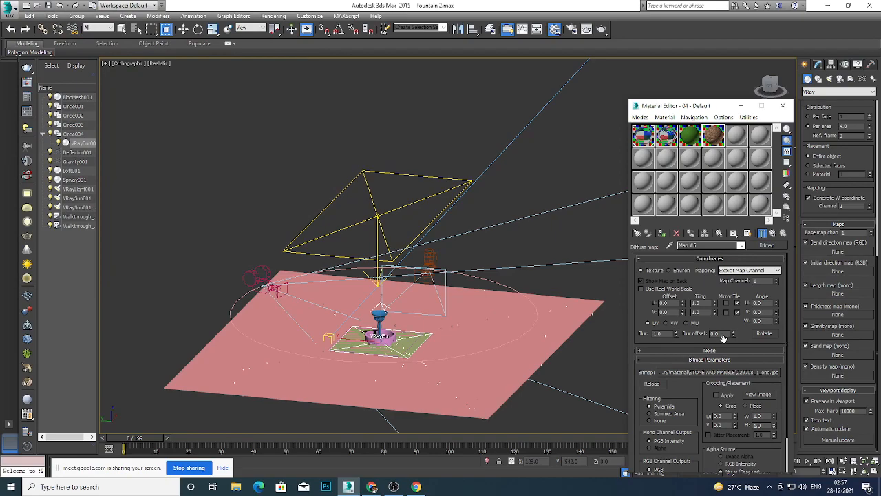
Enable Use Real-World Scale for the gravel bitmap and inspect the image in the cropping view.
{"action": "left_click", "coordinate": [641, 288]}
{"action": "scroll", "coordinate": [585, 327], "scroll_direction": "up", "scroll_amount": 2}
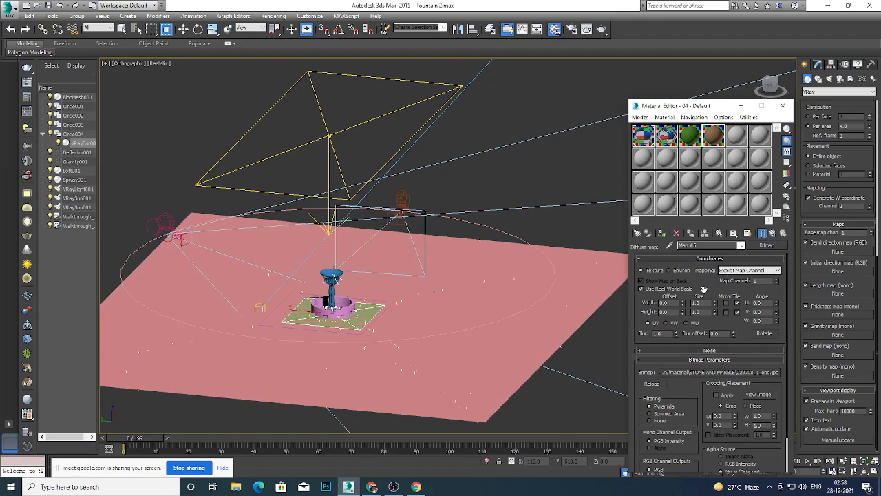
{"action": "left_click", "coordinate": [758, 395]}
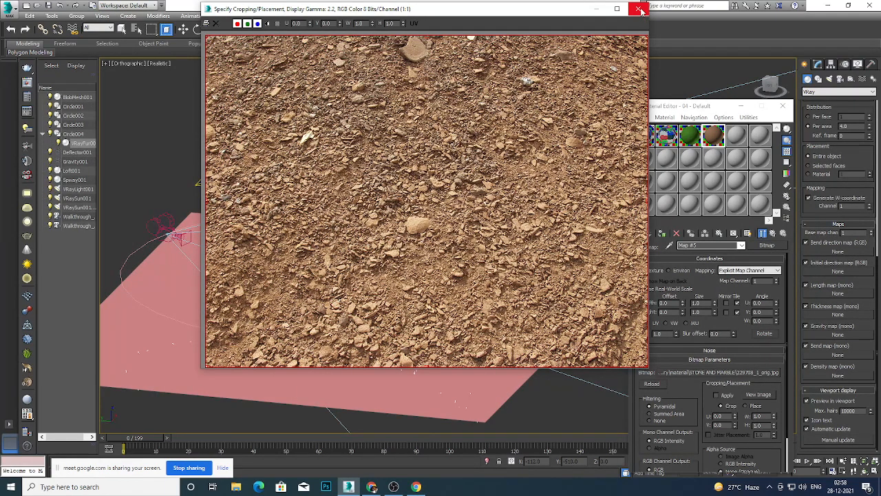
{"action": "left_click", "coordinate": [640, 9]}
Set the gravel bitmap's real-world width to 1.5.
{"action": "left_click", "coordinate": [706, 286]}
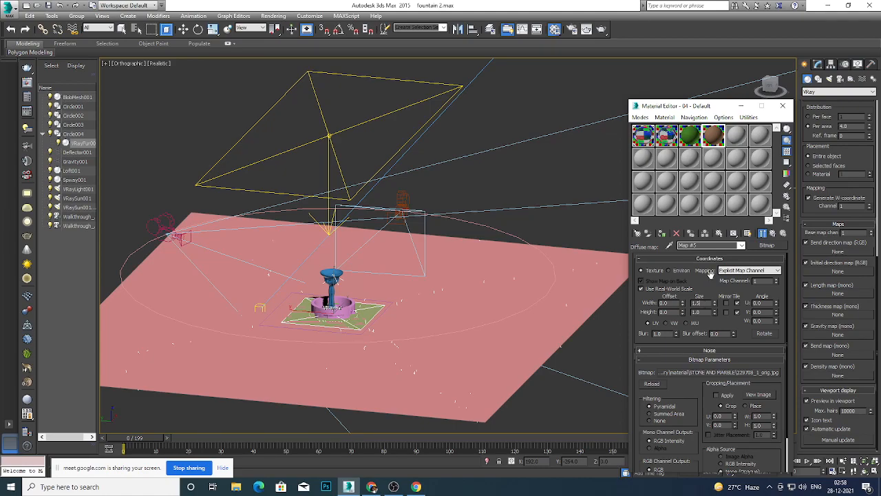
{"action": "scroll", "coordinate": [409, 314], "scroll_direction": "down", "scroll_amount": 3}
{"action": "scroll", "coordinate": [409, 314], "scroll_direction": "up", "scroll_amount": 3}
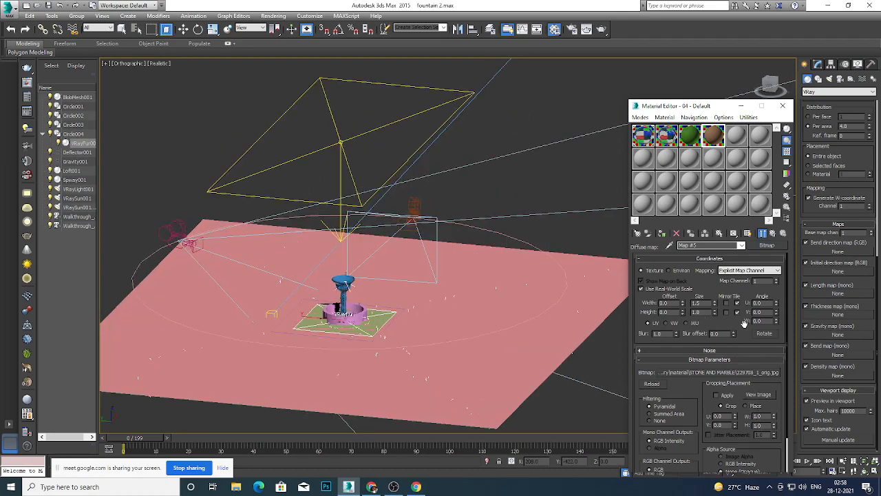
{"action": "scroll", "coordinate": [744, 337], "scroll_direction": "down", "scroll_amount": 1}
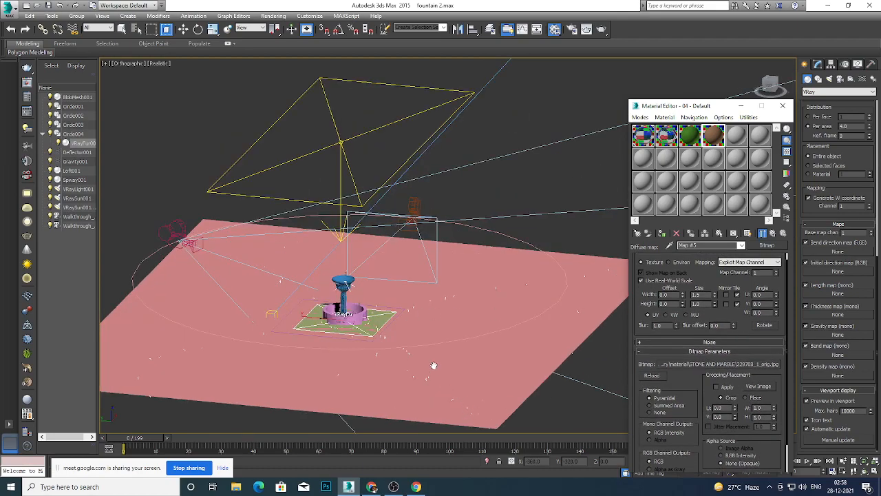
{"action": "scroll", "coordinate": [433, 365], "scroll_direction": "down", "scroll_amount": 2}
{"action": "scroll", "coordinate": [441, 401], "scroll_direction": "up", "scroll_amount": 3}
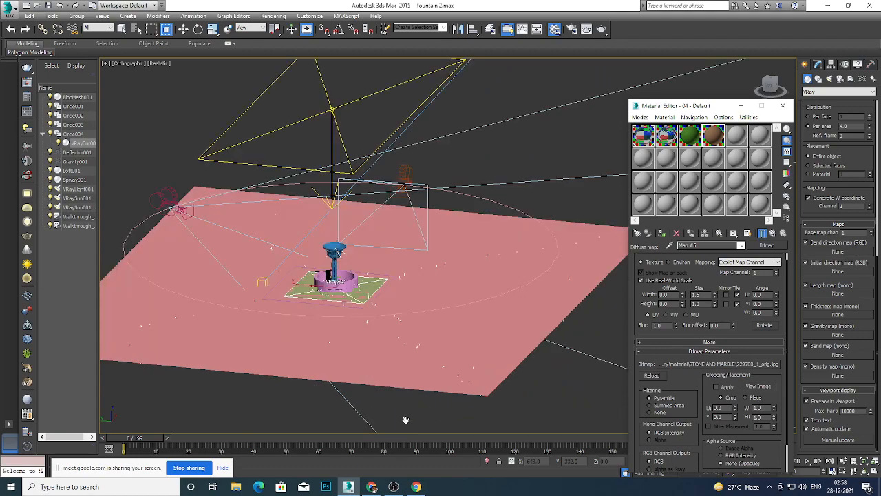
Select the Circle004 ground object in the scene and exit to the Move tool.
{"action": "left_click", "coordinate": [380, 363]}
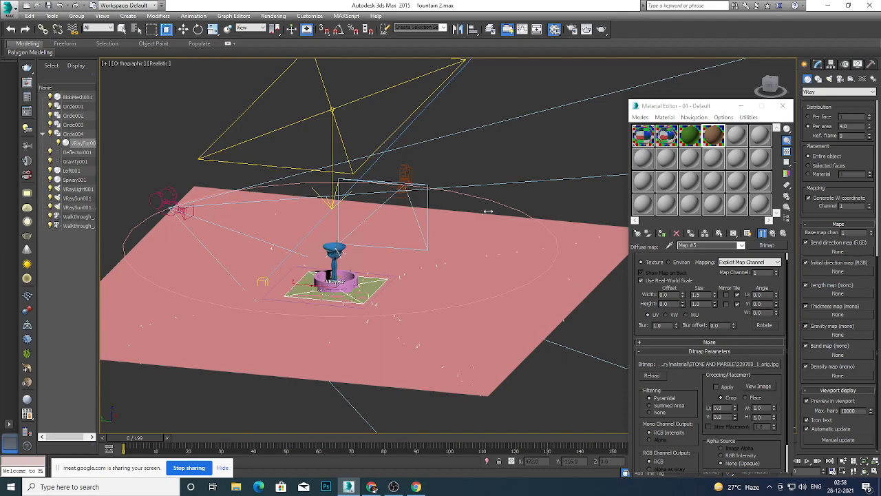
{"action": "left_click", "coordinate": [81, 133]}
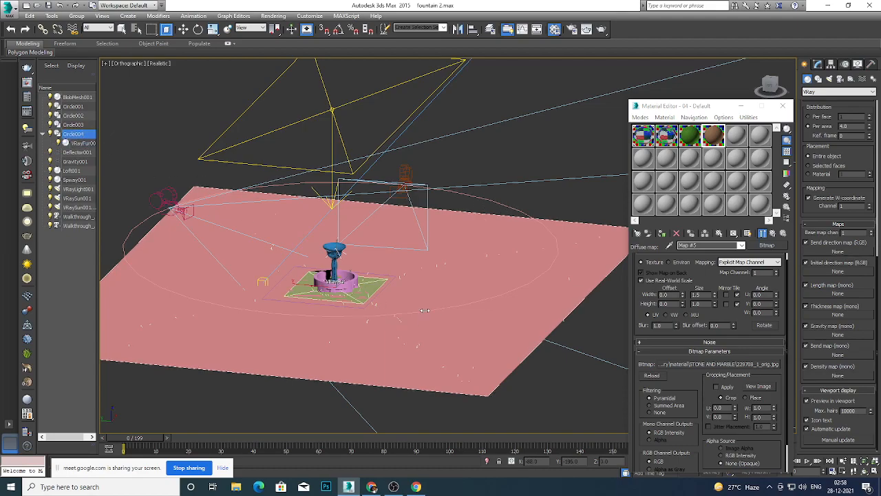
{"action": "right_click", "coordinate": [358, 311]}
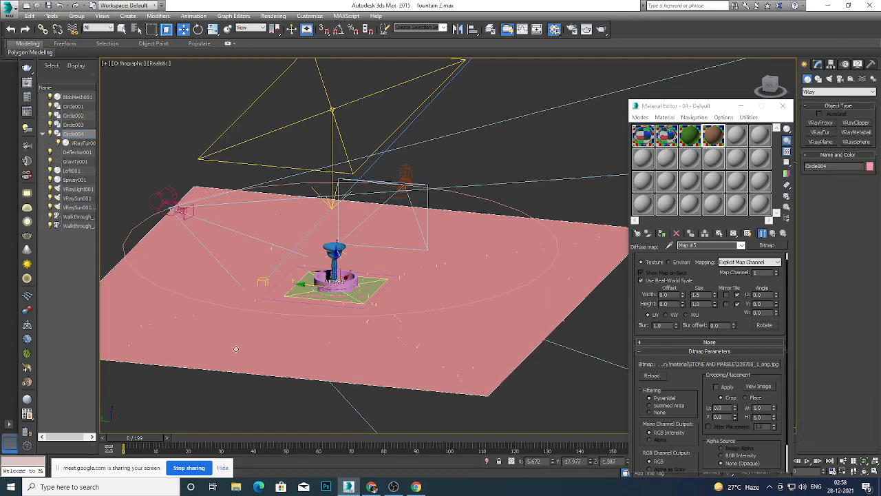
Lower the Circle004 ground below the fountain pool, and apply the brown gravel material to it with its map shown in the viewport.
{"action": "left_click_drag", "start_coordinate": [336, 274], "coordinate": [335, 279]}
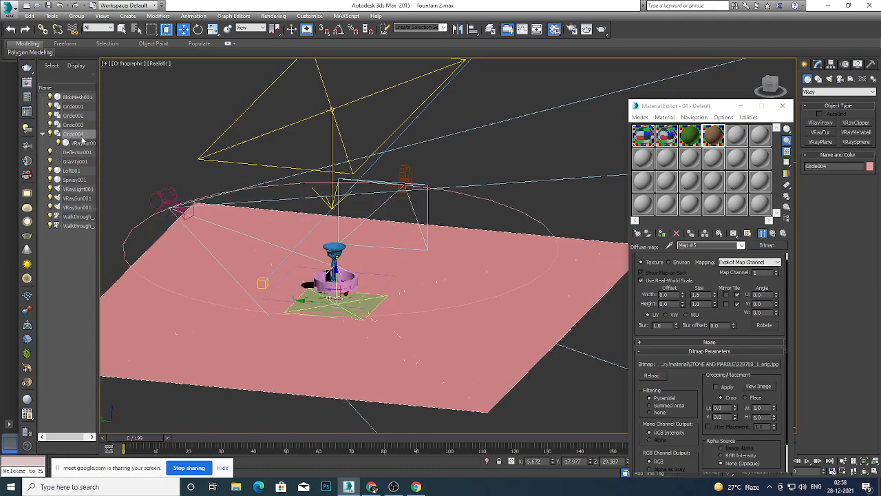
{"action": "left_click", "coordinate": [69, 135]}
{"action": "left_click", "coordinate": [109, 136]}
{"action": "left_click", "coordinate": [75, 134]}
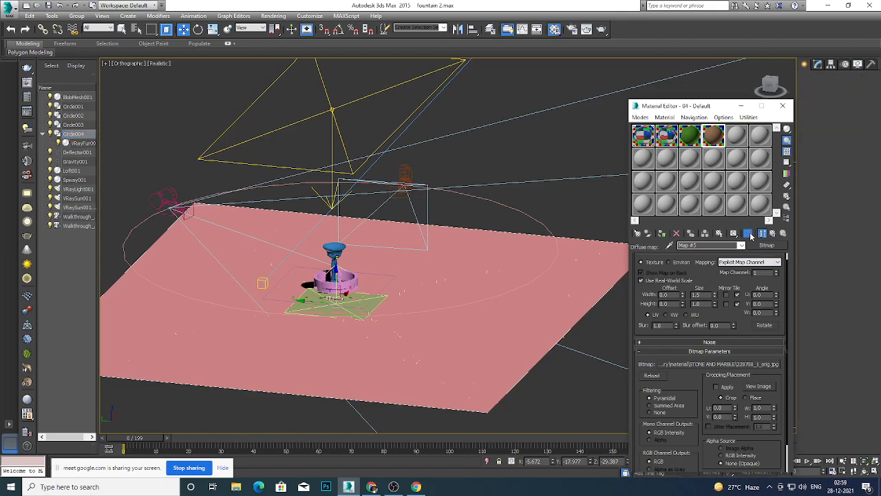
{"action": "left_click", "coordinate": [663, 234]}
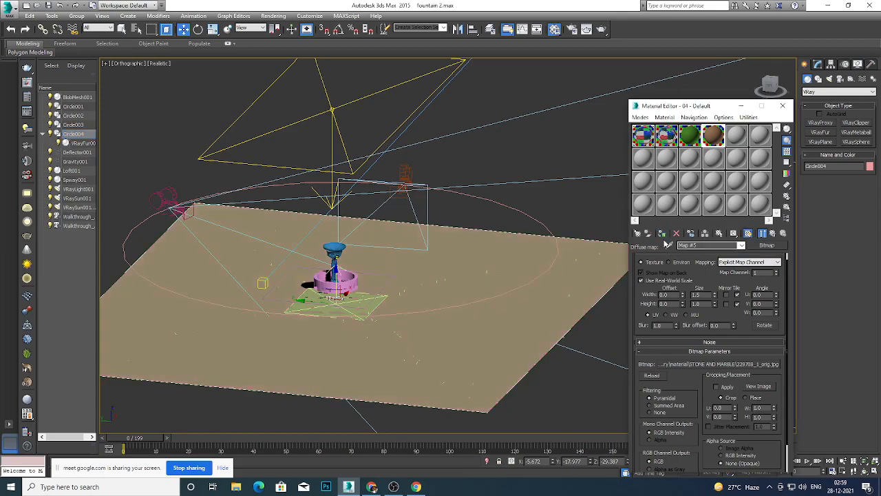
{"action": "left_click", "coordinate": [599, 207]}
Assign the grass material to the VRayFur001 object attached to the ground.
{"action": "scroll", "coordinate": [308, 308], "scroll_direction": "up", "scroll_amount": 4}
{"action": "scroll", "coordinate": [356, 297], "scroll_direction": "down", "scroll_amount": 2}
{"action": "left_click", "coordinate": [81, 143]}
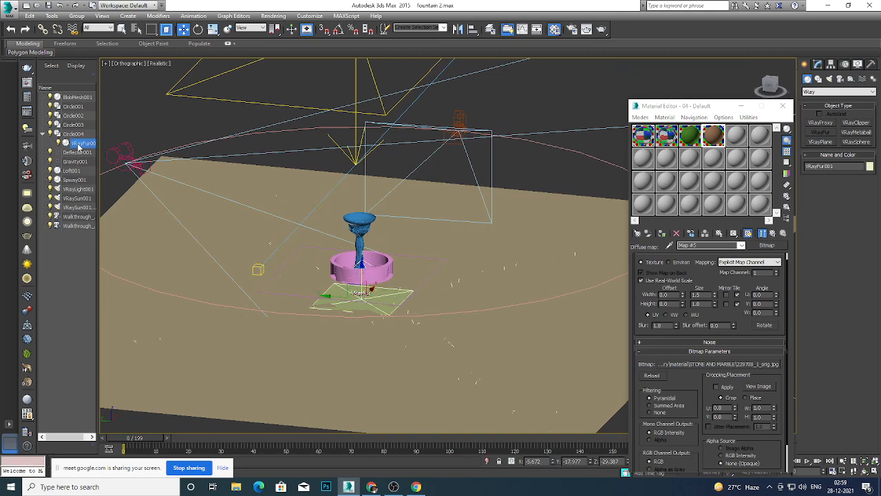
{"action": "left_click", "coordinate": [690, 142]}
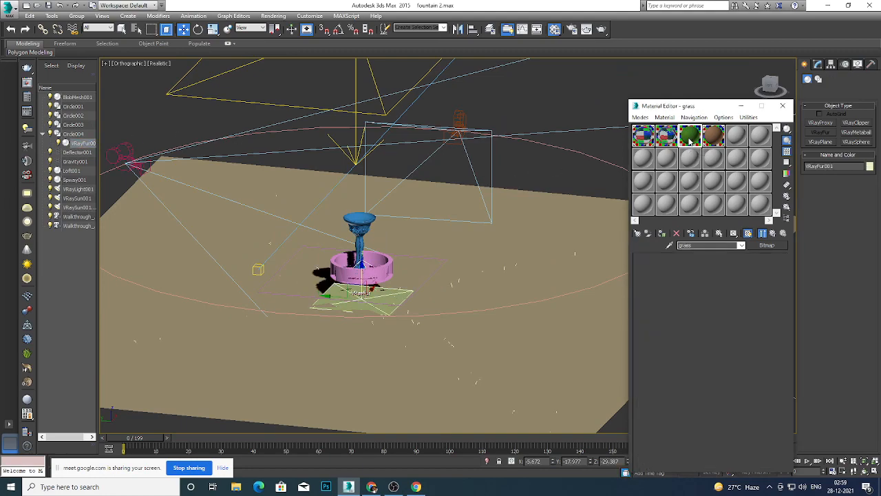
{"action": "left_click", "coordinate": [748, 234]}
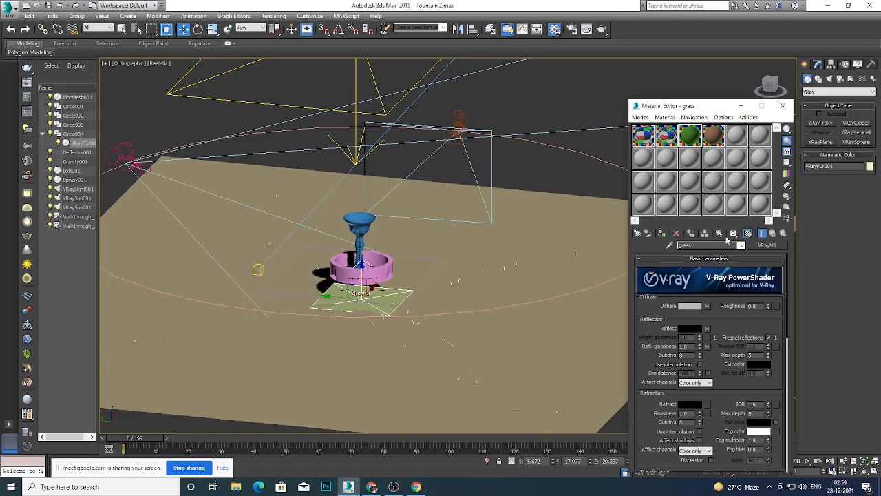
{"action": "left_click", "coordinate": [661, 234]}
Examine the textured ground and the fur strands around the fountain up close and from a distance.
{"action": "scroll", "coordinate": [464, 249], "scroll_direction": "down", "scroll_amount": 7}
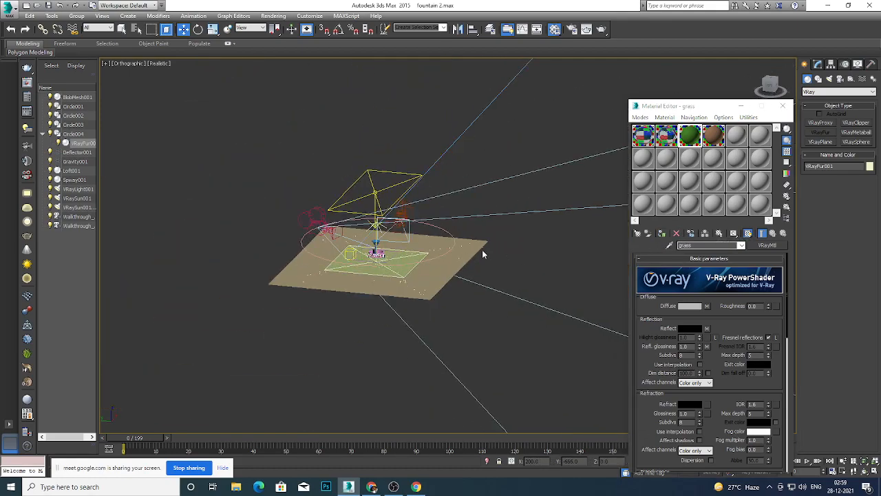
{"action": "left_click", "coordinate": [501, 252]}
{"action": "scroll", "coordinate": [379, 266], "scroll_direction": "up", "scroll_amount": 6}
{"action": "scroll", "coordinate": [413, 274], "scroll_direction": "down", "scroll_amount": 4}
{"action": "scroll", "coordinate": [421, 281], "scroll_direction": "up", "scroll_amount": 2}
{"action": "middle_click_drag", "start_coordinate": [429, 299], "coordinate": [426, 297], "text": "alt"}
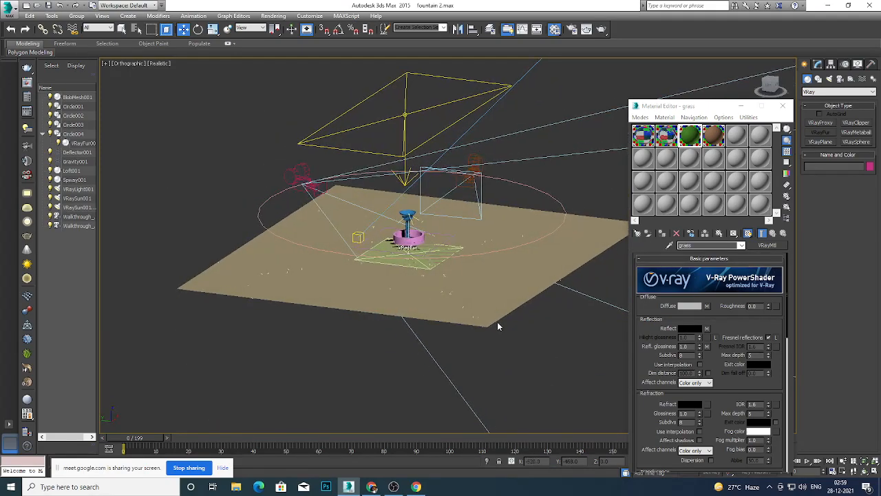
{"action": "scroll", "coordinate": [489, 326], "scroll_direction": "up", "scroll_amount": 6}
{"action": "scroll", "coordinate": [439, 295], "scroll_direction": "down", "scroll_amount": 5}
{"action": "scroll", "coordinate": [442, 303], "scroll_direction": "up", "scroll_amount": 2}
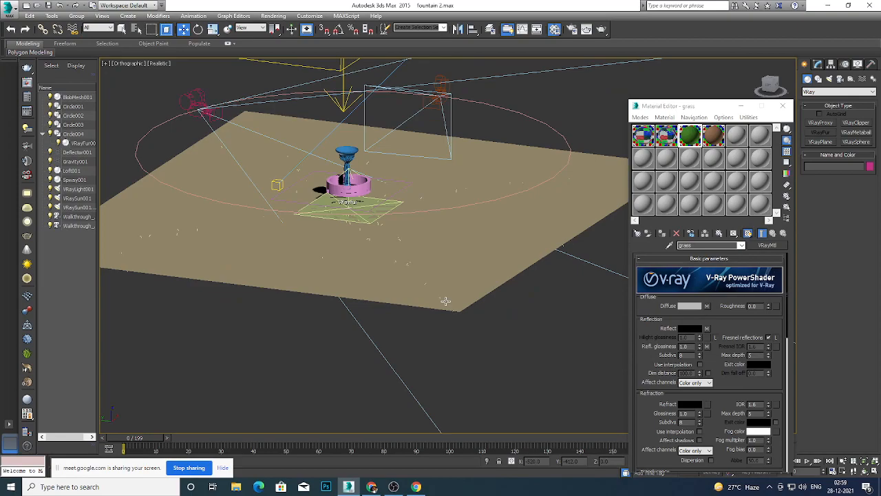
{"action": "scroll", "coordinate": [482, 291], "scroll_direction": "up", "scroll_amount": 2}
{"action": "scroll", "coordinate": [450, 295], "scroll_direction": "down", "scroll_amount": 2}
{"action": "scroll", "coordinate": [417, 297], "scroll_direction": "up", "scroll_amount": 3}
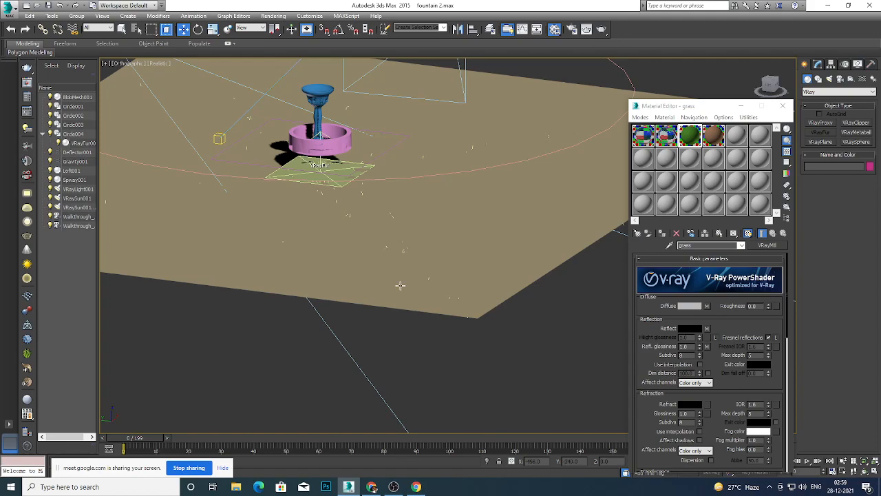
{"action": "scroll", "coordinate": [403, 278], "scroll_direction": "down", "scroll_amount": 3}
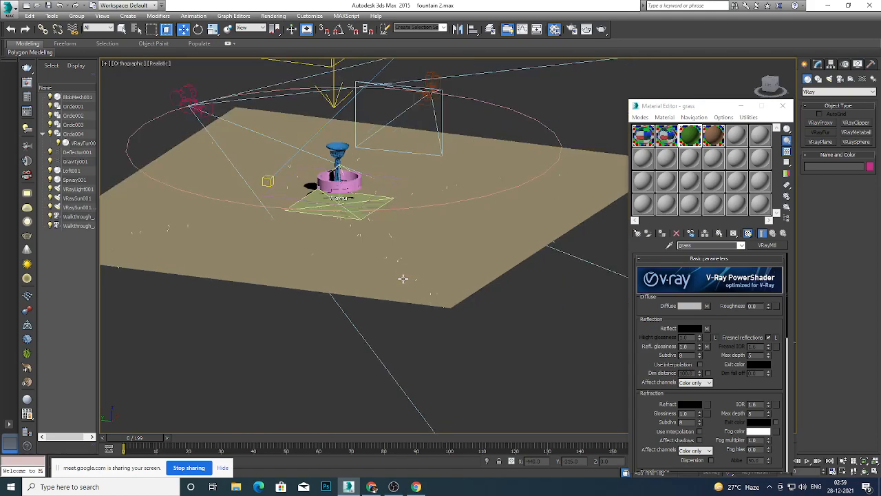
{"action": "scroll", "coordinate": [403, 278], "scroll_direction": "down", "scroll_amount": 4}
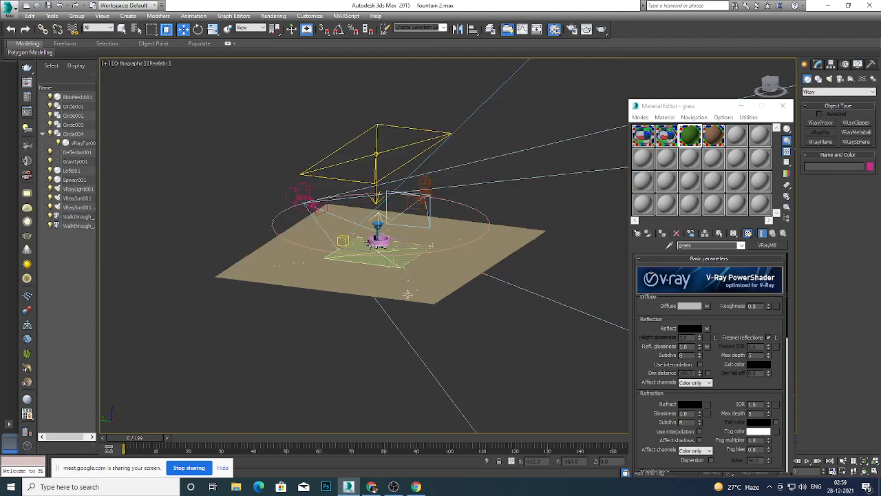
{"action": "scroll", "coordinate": [408, 294], "scroll_direction": "up", "scroll_amount": 3}
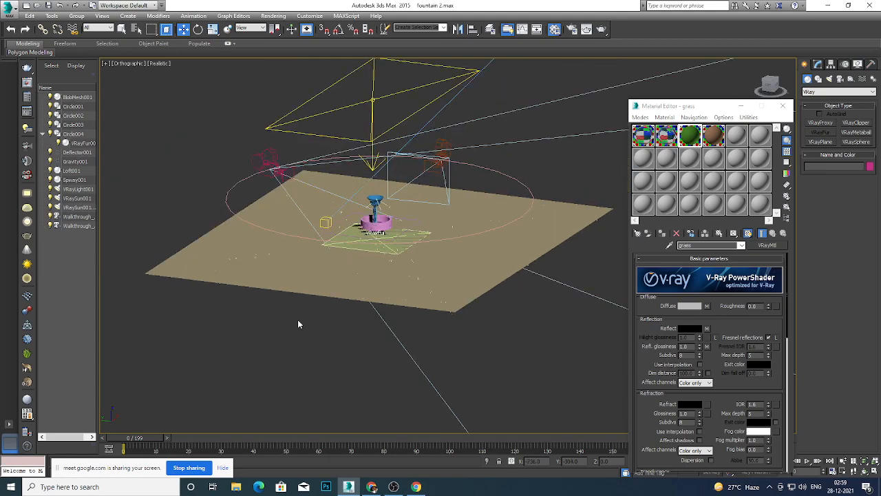
{"action": "left_click", "coordinate": [82, 134]}
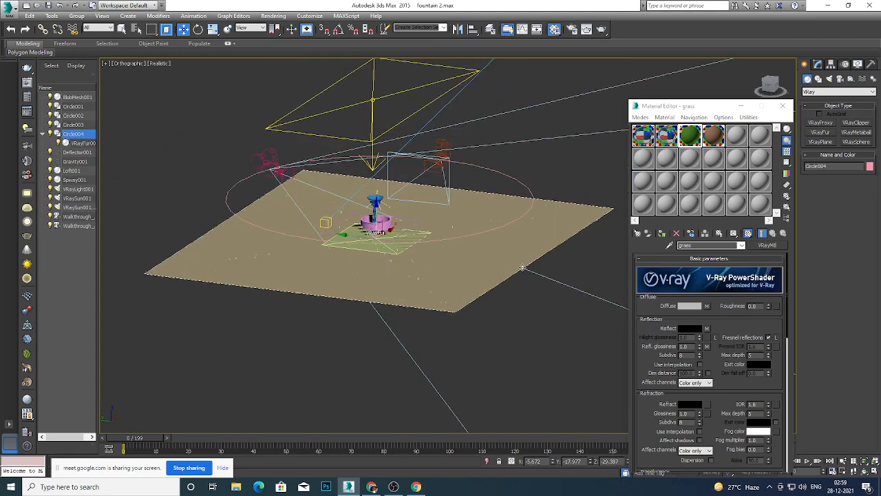
{"action": "scroll", "coordinate": [509, 327], "scroll_direction": "down", "scroll_amount": 4}
{"action": "left_click", "coordinate": [531, 344]}
{"action": "scroll", "coordinate": [468, 289], "scroll_direction": "up", "scroll_amount": 5}
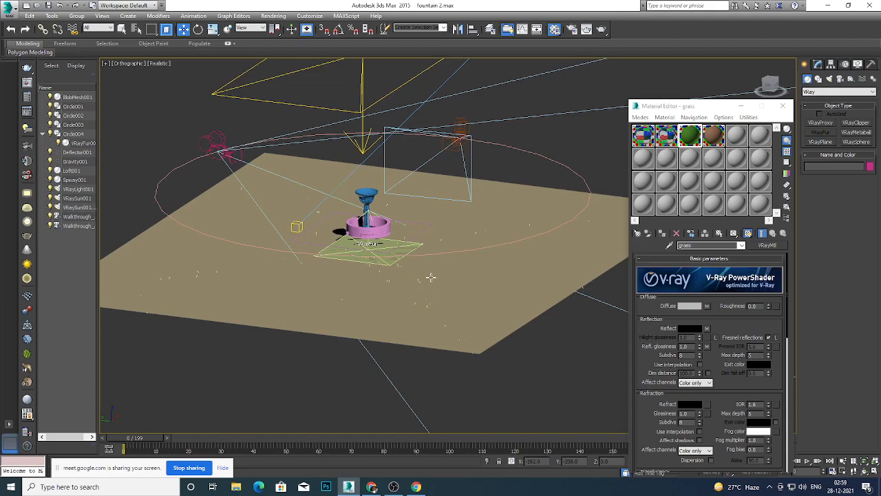
{"action": "scroll", "coordinate": [444, 325], "scroll_direction": "down", "scroll_amount": 4}
{"action": "scroll", "coordinate": [457, 320], "scroll_direction": "up", "scroll_amount": 3}
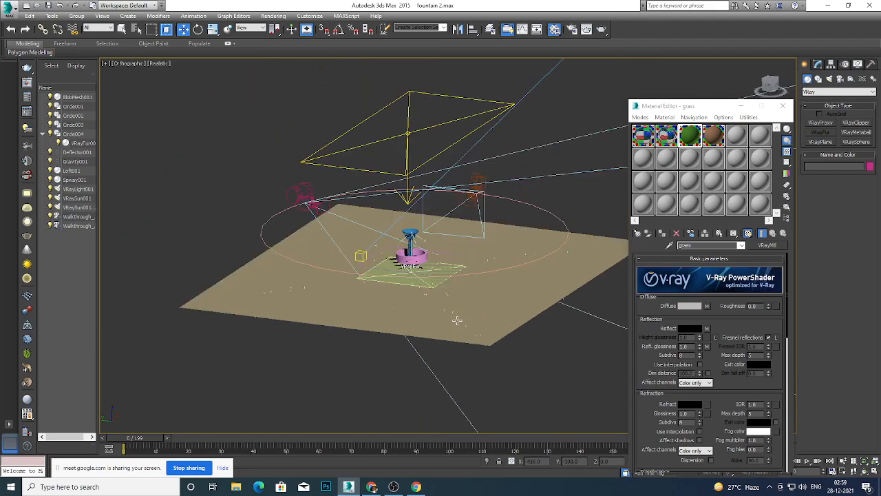
Reopen the Material Editor to review the gravel material for Circle004 and the grass material for VRayFur001, and close it.
{"action": "left_click", "coordinate": [781, 106]}
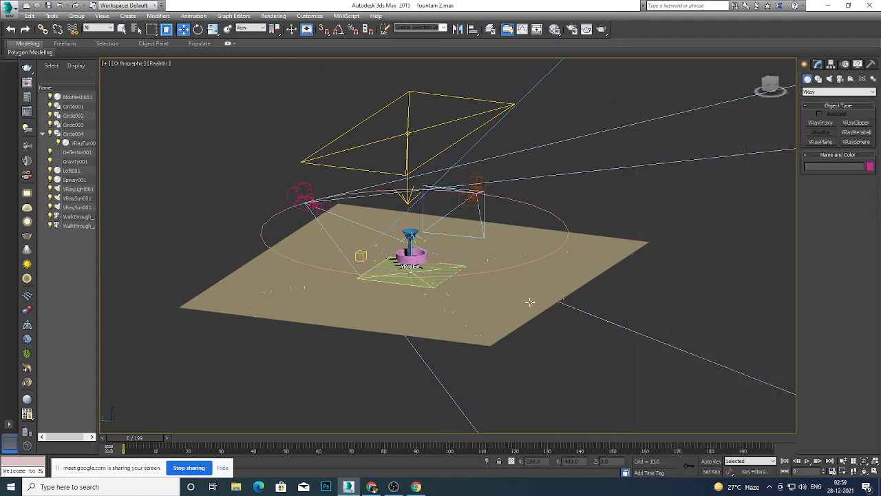
{"action": "key", "text": "m"}
{"action": "left_click", "coordinate": [383, 312]}
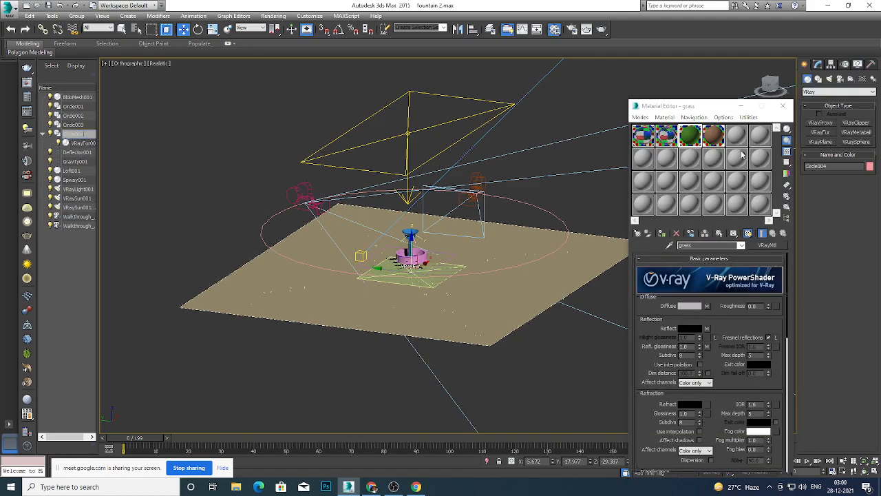
{"action": "left_click", "coordinate": [720, 138]}
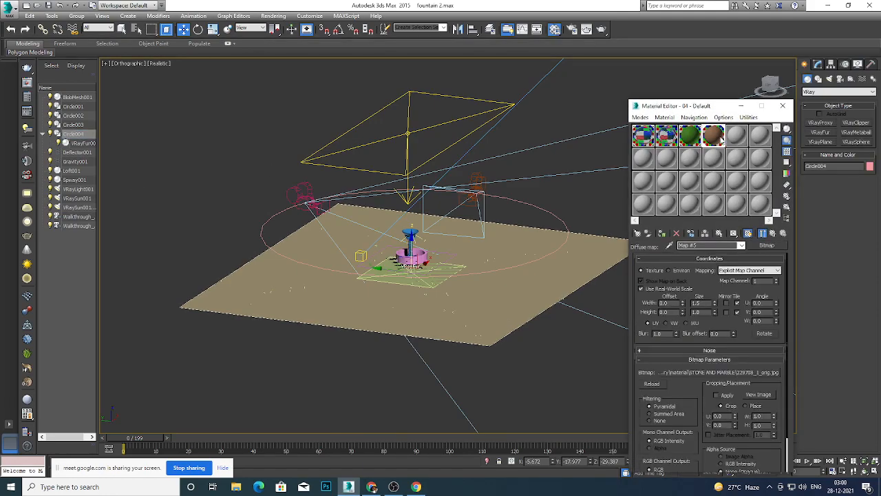
{"action": "left_click", "coordinate": [67, 142]}
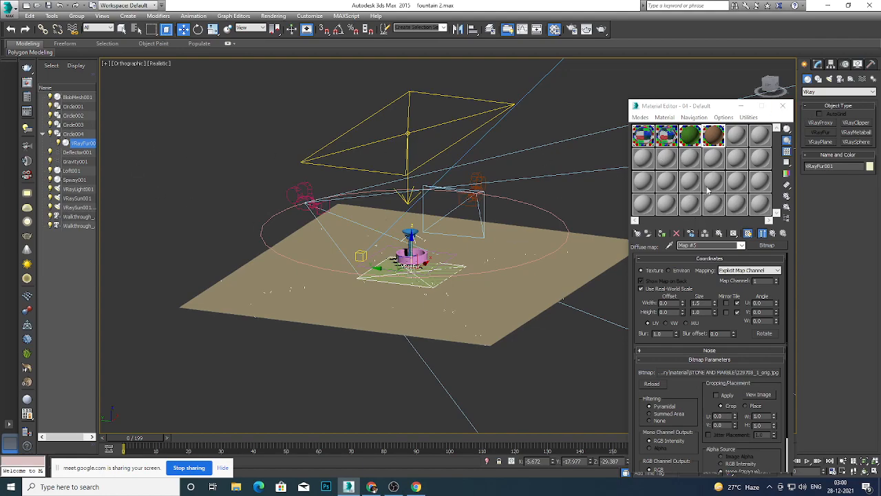
{"action": "left_click", "coordinate": [690, 138]}
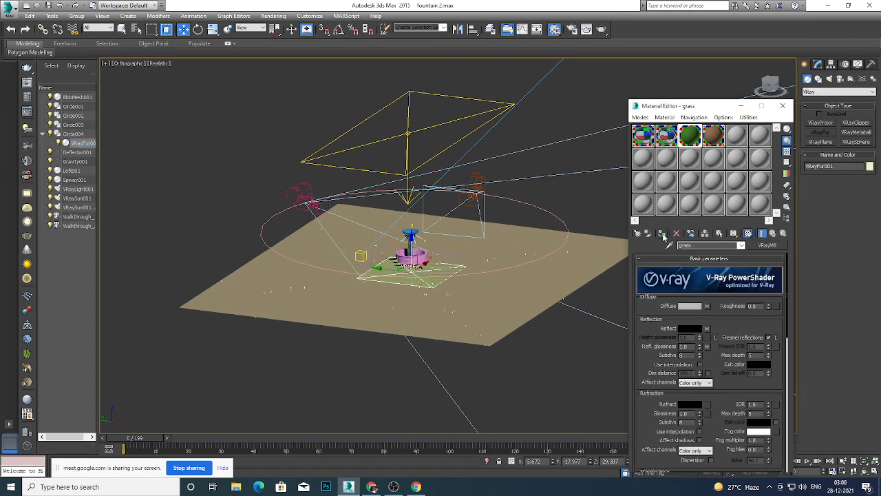
{"action": "left_click", "coordinate": [782, 105]}
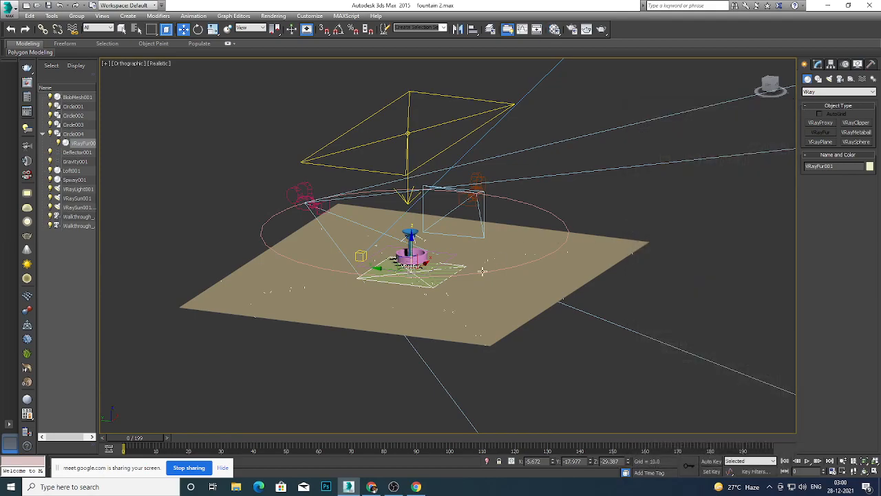
Raise the Circle004 ground and VRayFur001 together by about 29.5 units in the Front view to meet the fountain pool's base.
{"action": "scroll", "coordinate": [455, 323], "scroll_direction": "up", "scroll_amount": 3}
{"action": "scroll", "coordinate": [456, 323], "scroll_direction": "up", "scroll_amount": 3}
{"action": "scroll", "coordinate": [468, 308], "scroll_direction": "down", "scroll_amount": 3}
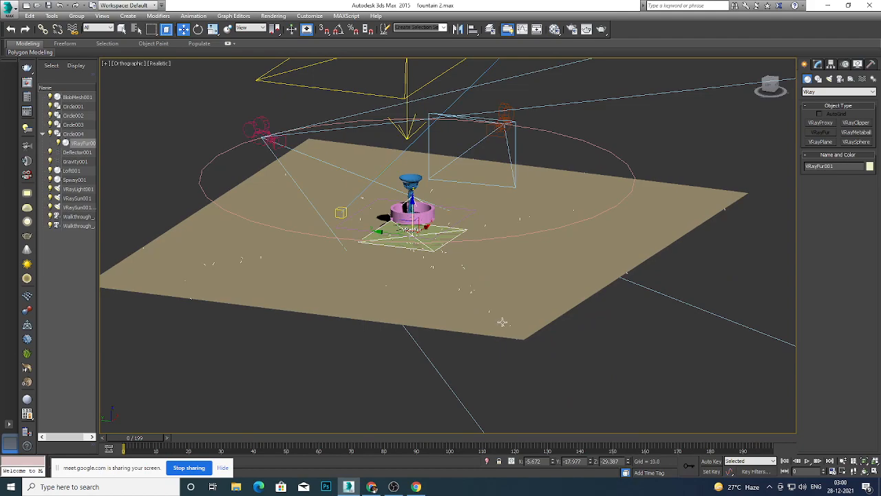
{"action": "mouse_move", "coordinate": [511, 297]}
{"action": "middle_mouse_down", "text": "alt"}
{"action": "mouse_move", "coordinate": [516, 307]}
{"action": "mouse_move", "coordinate": [547, 294]}
{"action": "mouse_move", "coordinate": [507, 306]}
{"action": "middle_mouse_up", "text": "alt"}
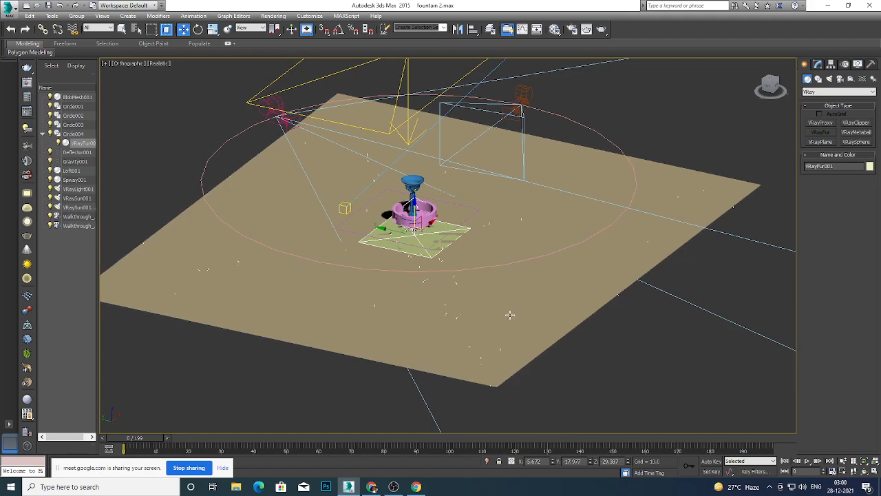
{"action": "left_click", "coordinate": [72, 133]}
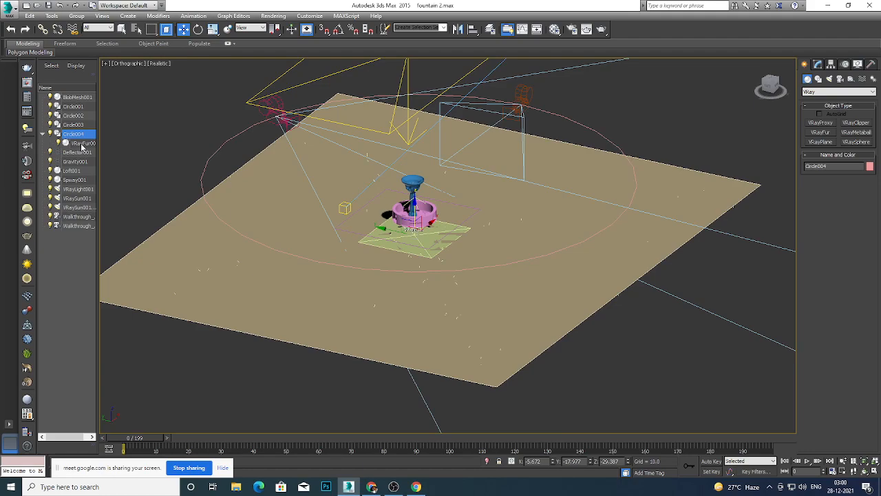
{"action": "left_click", "coordinate": [81, 143], "text": "ctrl"}
{"action": "key", "text": "f"}
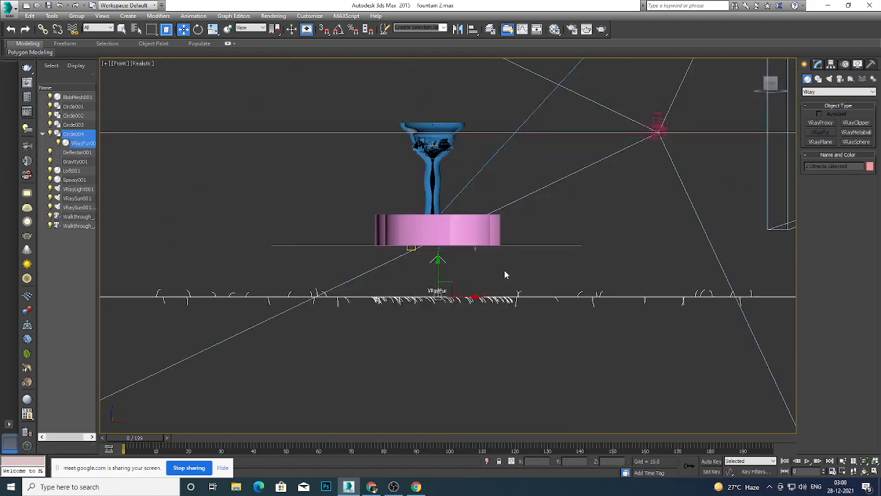
{"action": "scroll", "coordinate": [441, 295], "scroll_direction": "down", "scroll_amount": 3}
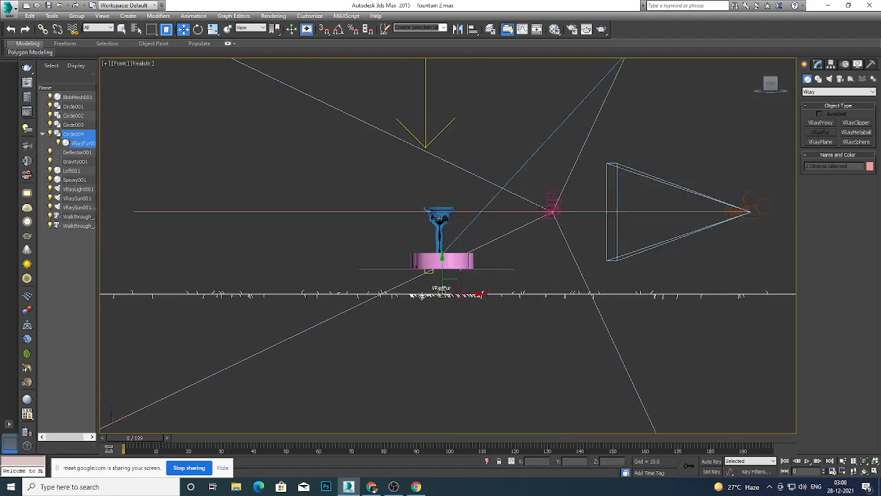
{"action": "scroll", "coordinate": [422, 295], "scroll_direction": "up", "scroll_amount": 2}
{"action": "left_click_drag", "start_coordinate": [449, 278], "coordinate": [447, 242]}
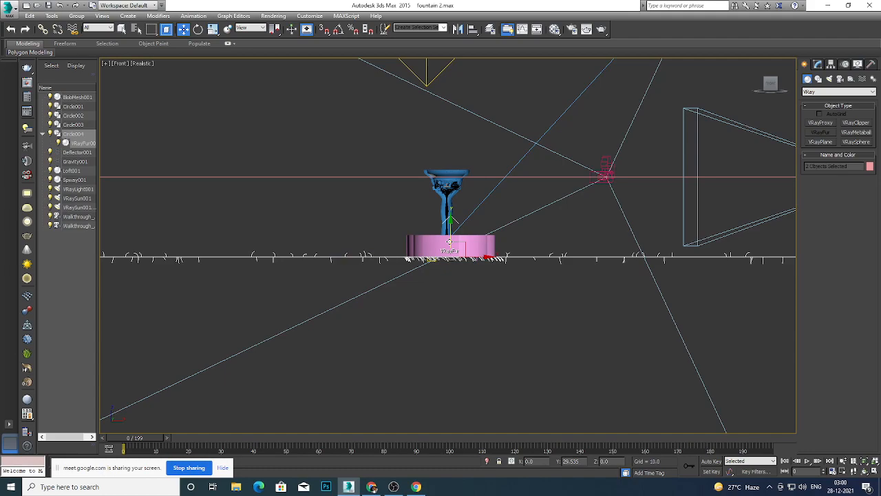
{"action": "middle_click_drag", "start_coordinate": [493, 295], "coordinate": [459, 321], "text": "alt"}
{"action": "scroll", "coordinate": [457, 319], "scroll_direction": "down", "scroll_amount": 8}
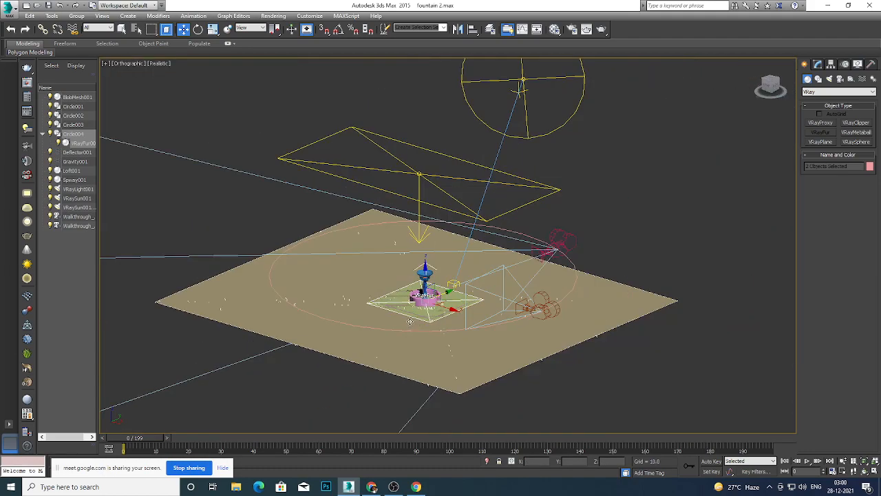
{"action": "left_click", "coordinate": [575, 263]}
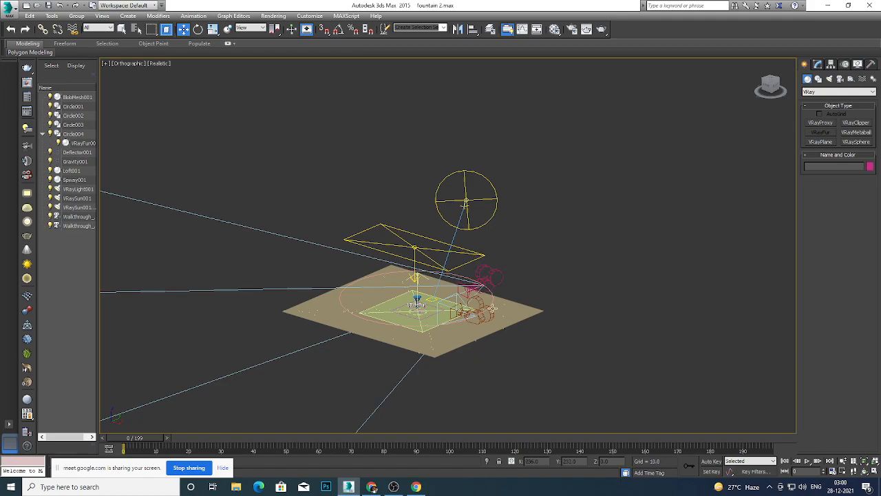
Set the render output size to the HDTV (video) preset at 1920x1080 and review the common render parameters.
{"action": "key", "text": "m"}
{"action": "key", "text": "F10"}
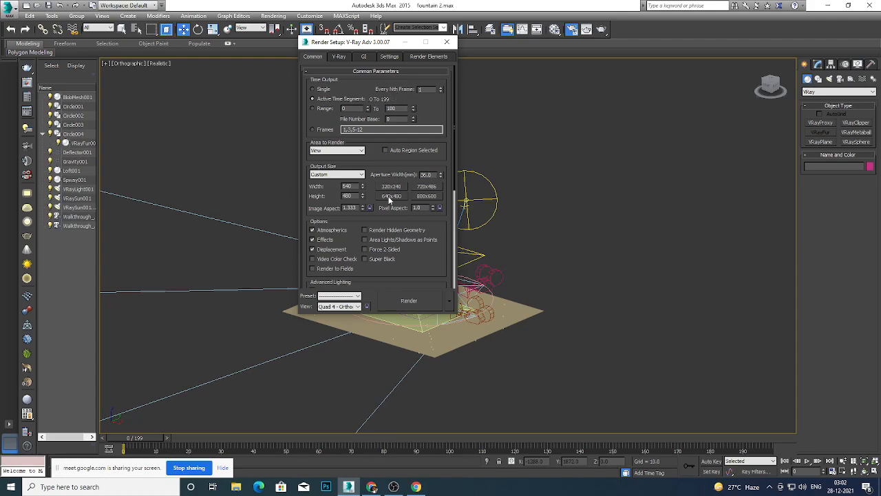
{"action": "left_click_drag", "start_coordinate": [416, 258], "coordinate": [420, 279]}
{"action": "left_click", "coordinate": [361, 152]}
{"action": "left_click", "coordinate": [361, 152]}
{"action": "left_click", "coordinate": [360, 174]}
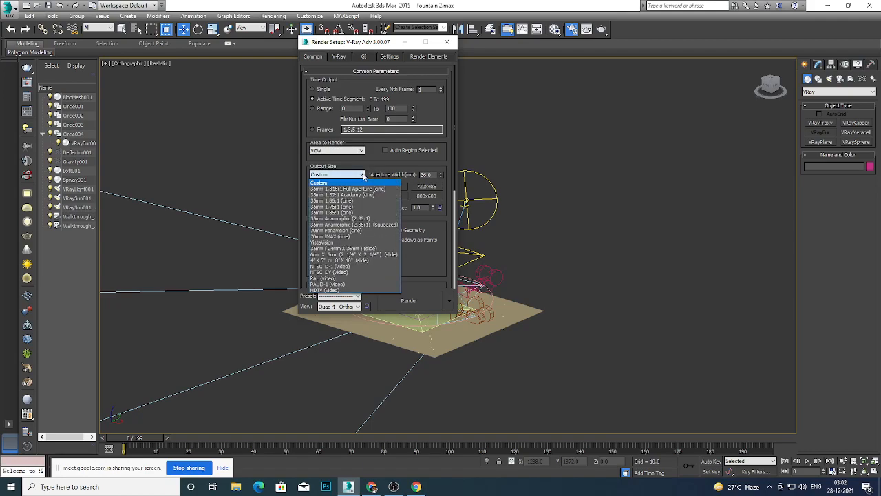
{"action": "left_click", "coordinate": [324, 290]}
{"action": "left_click_drag", "start_coordinate": [411, 267], "coordinate": [421, 208]}
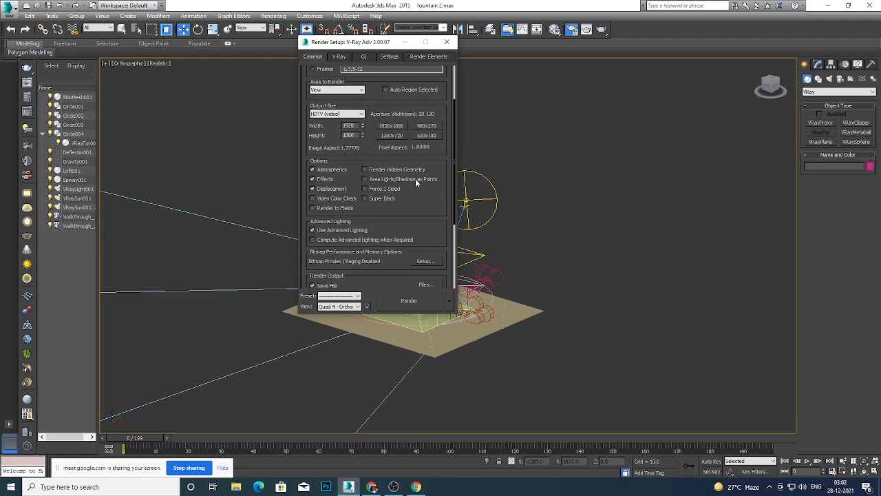
{"action": "scroll", "coordinate": [419, 202], "scroll_direction": "down", "scroll_amount": 1}
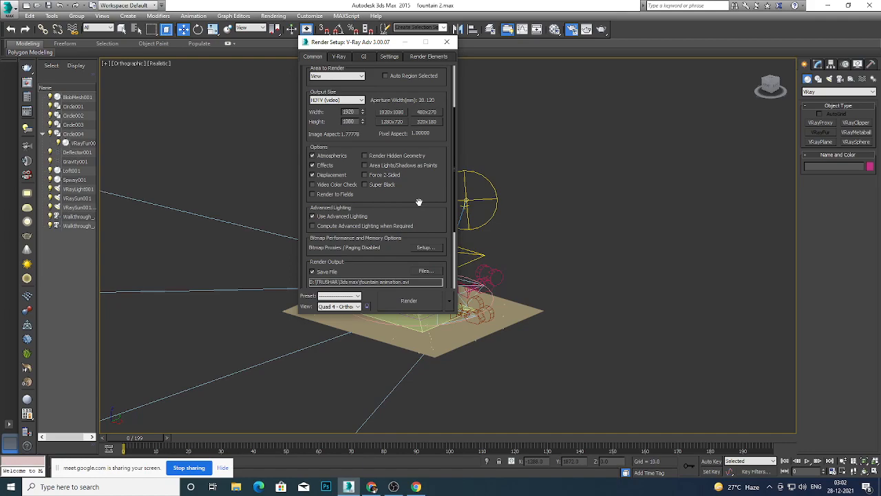
{"action": "scroll", "coordinate": [419, 202], "scroll_direction": "up", "scroll_amount": 5}
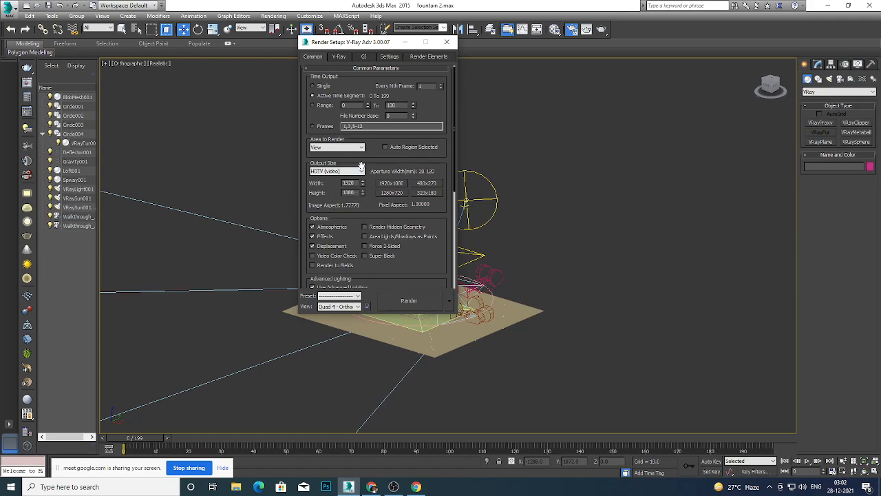
Switch the render output size to Custom and back to the HDTV (video) preset.
{"action": "left_click", "coordinate": [361, 171]}
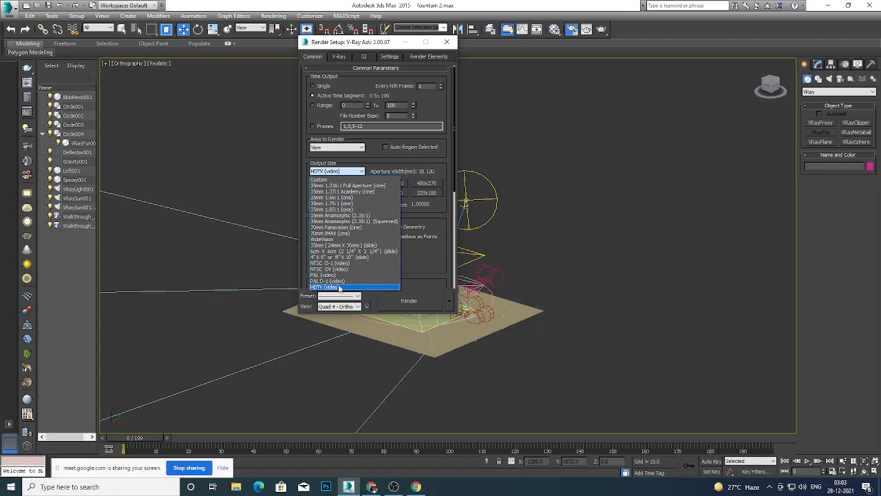
{"action": "left_click", "coordinate": [340, 180]}
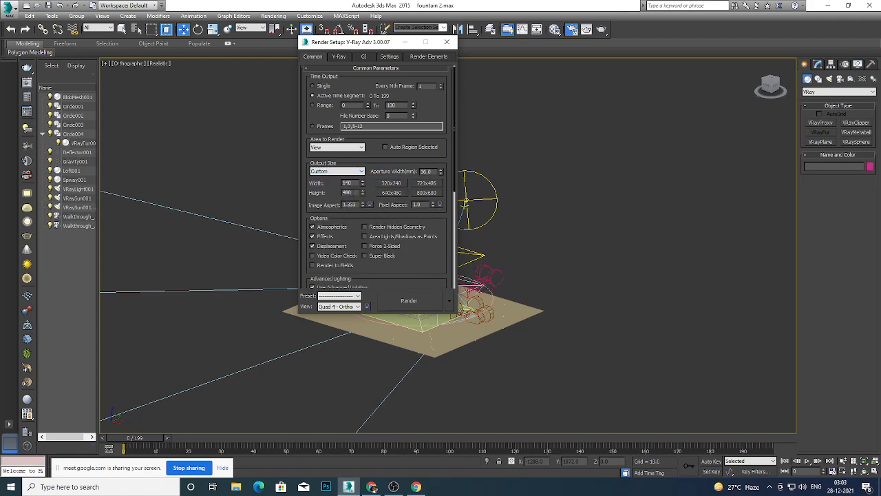
{"action": "left_click", "coordinate": [360, 171]}
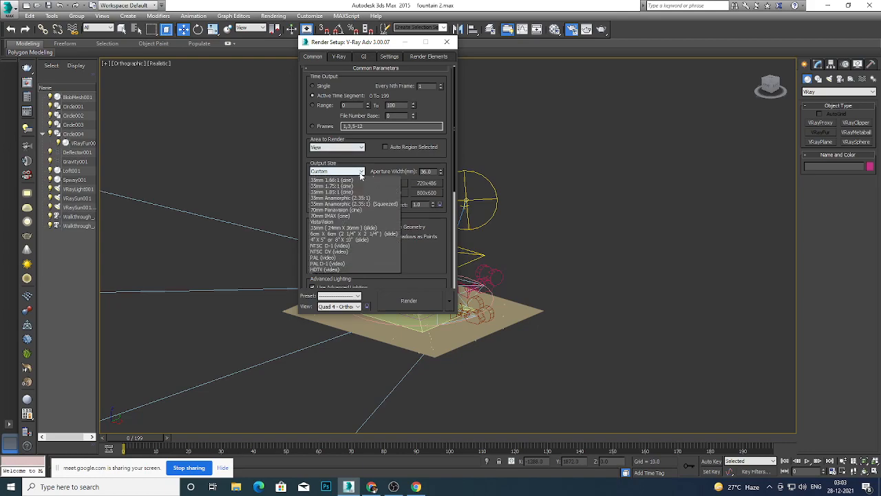
{"action": "left_click", "coordinate": [327, 289]}
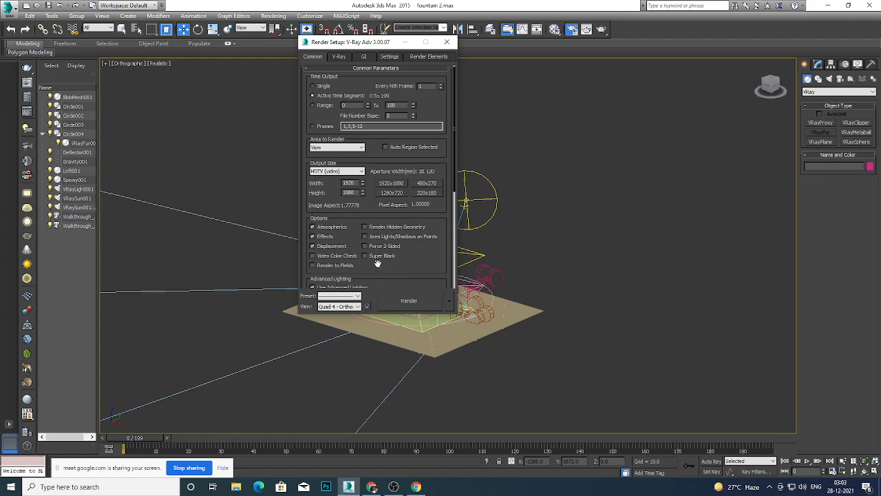
Enable saving the render output to the AVI file "fountain animation 1" in the 3ds max folder.
{"action": "left_click_drag", "start_coordinate": [428, 270], "coordinate": [436, 117]}
{"action": "scroll", "coordinate": [346, 208], "scroll_direction": "down", "scroll_amount": 1}
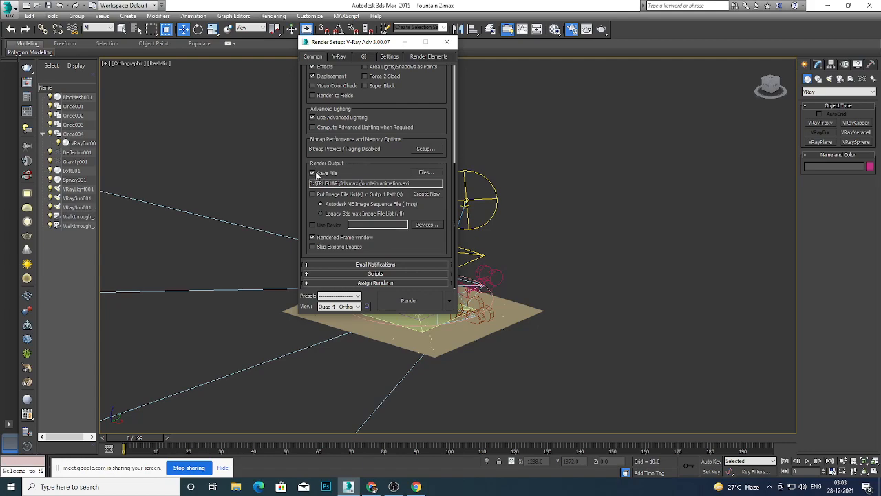
{"action": "left_click", "coordinate": [424, 173]}
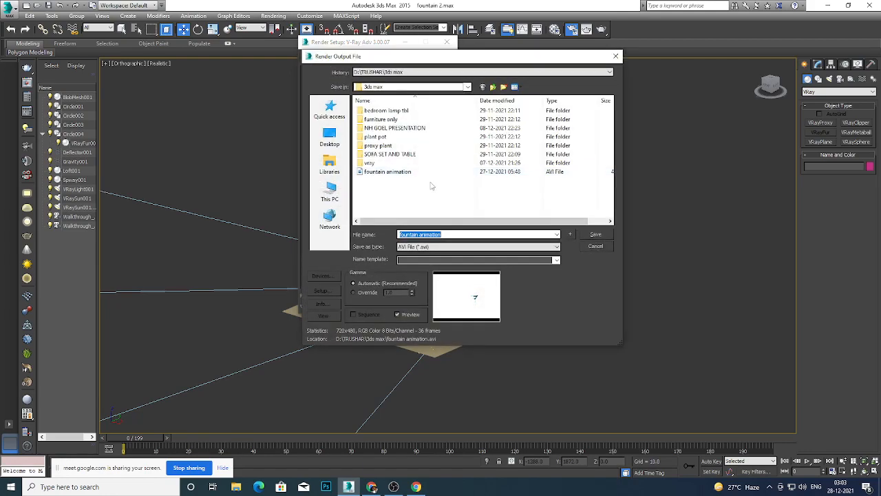
{"action": "left_click", "coordinate": [617, 57]}
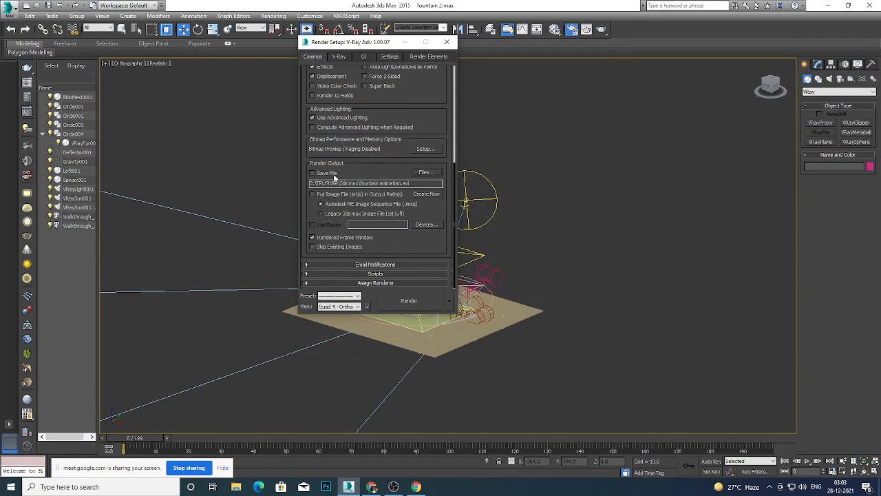
{"action": "left_click", "coordinate": [314, 173]}
{"action": "left_click", "coordinate": [432, 172]}
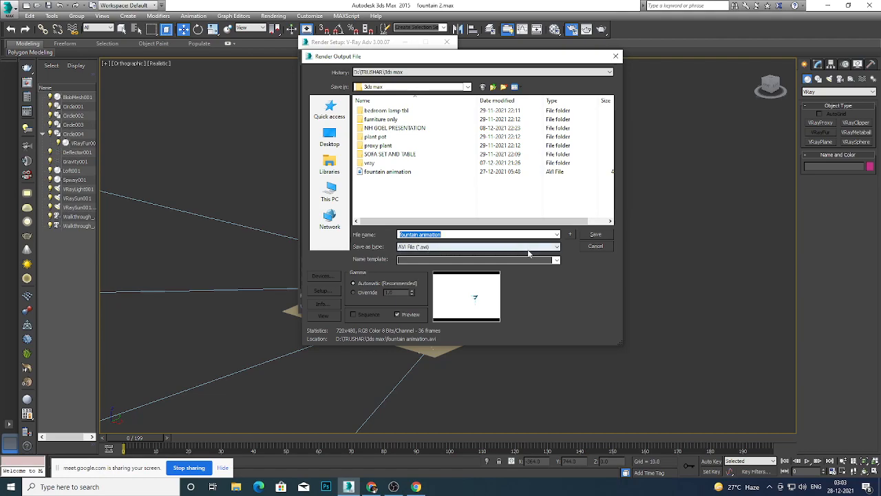
{"action": "left_click", "coordinate": [557, 247]}
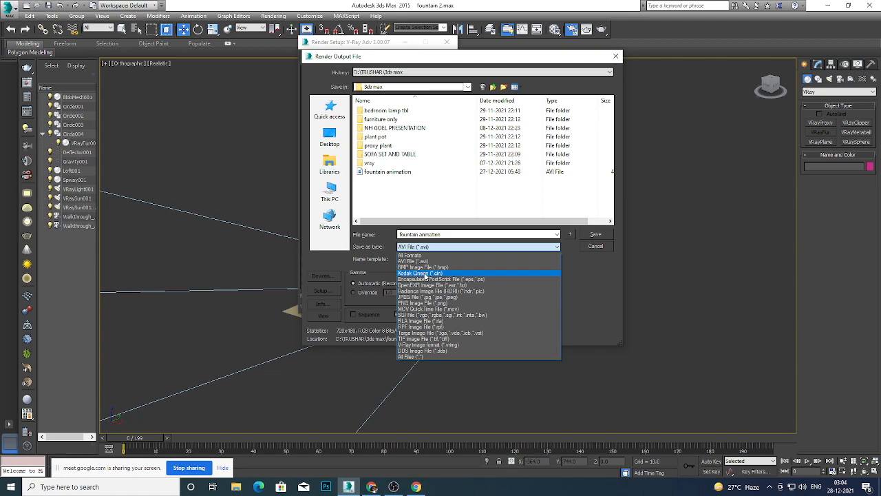
{"action": "left_click", "coordinate": [428, 262]}
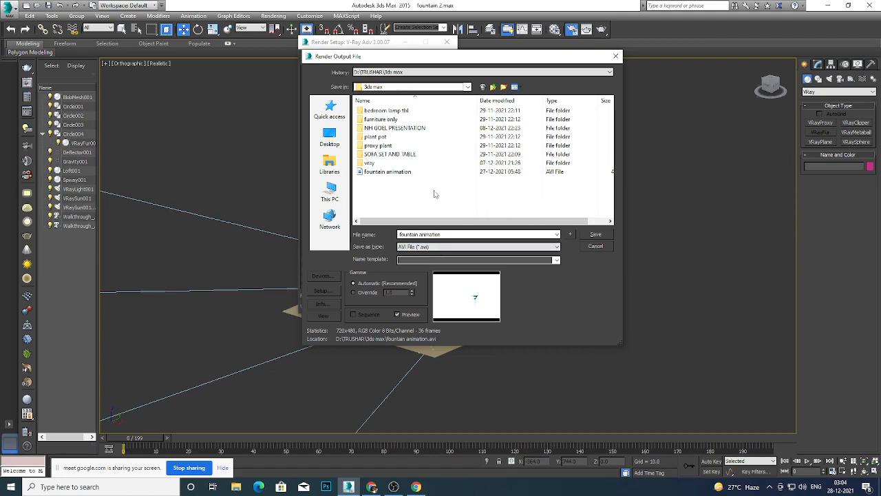
{"action": "left_click", "coordinate": [455, 233]}
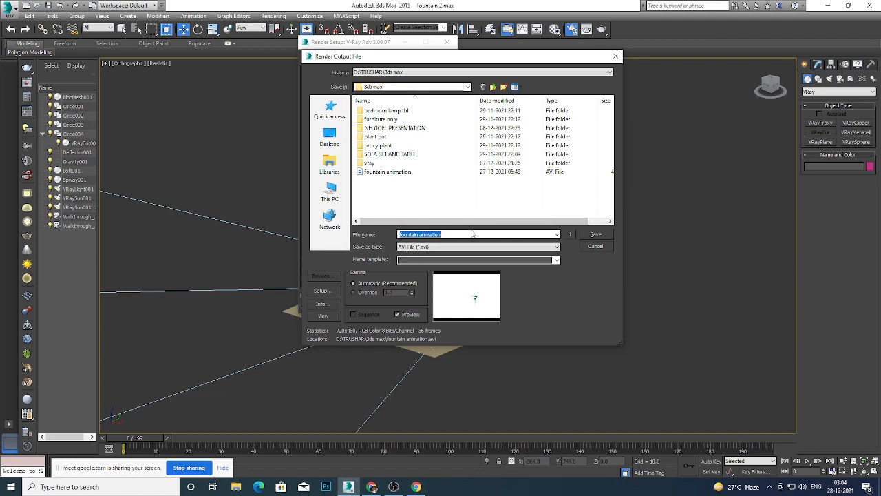
{"action": "left_click", "coordinate": [452, 234]}
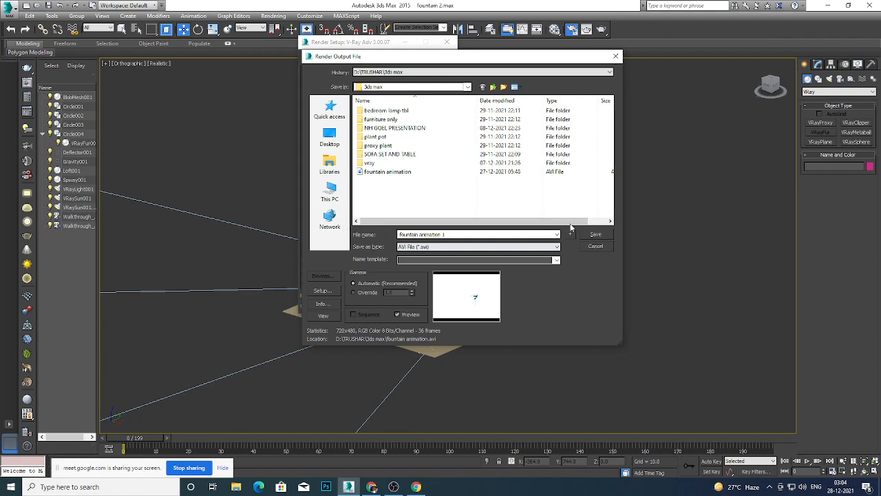
{"action": "left_click", "coordinate": [596, 236]}
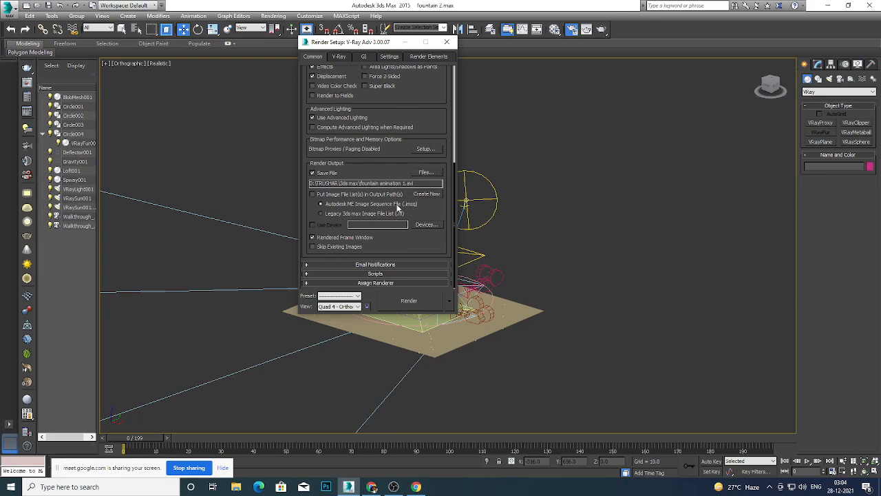
Set the V-Ray adaptive image sampler's max subdivs to 8.
{"action": "left_click", "coordinate": [347, 56]}
{"action": "left_click_drag", "start_coordinate": [332, 149], "coordinate": [342, 110]}
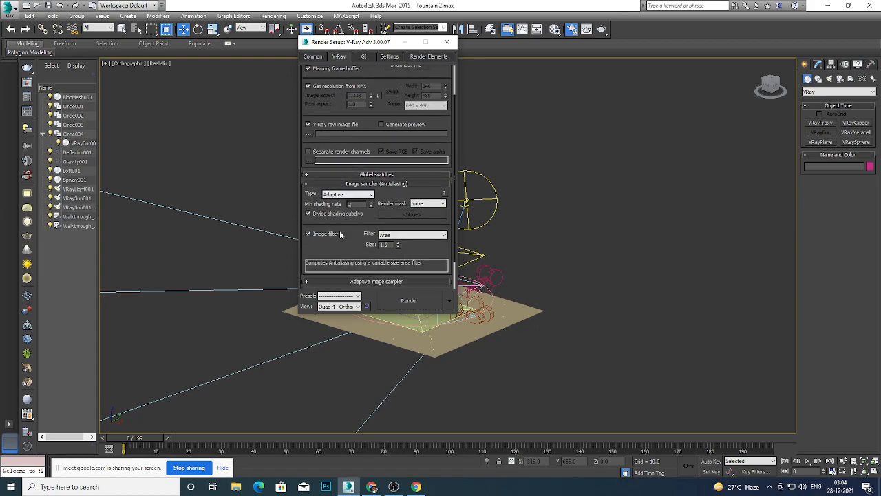
{"action": "left_click_drag", "start_coordinate": [347, 223], "coordinate": [345, 187]}
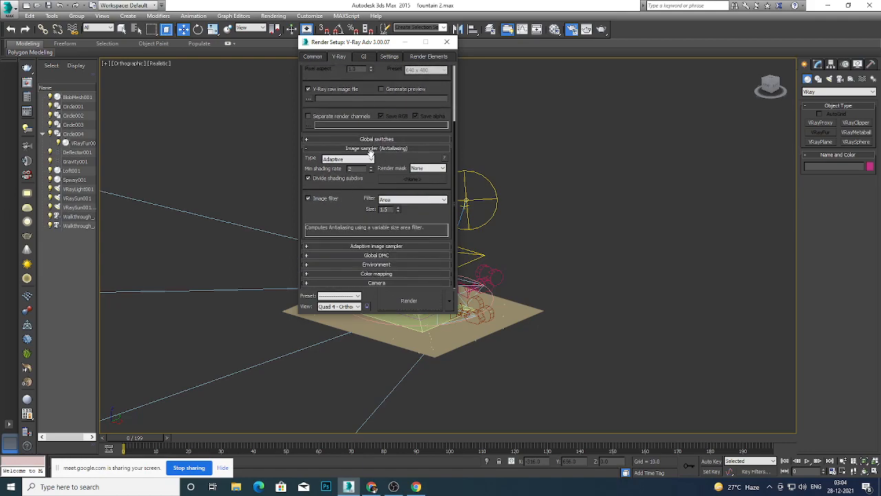
{"action": "left_click", "coordinate": [356, 246]}
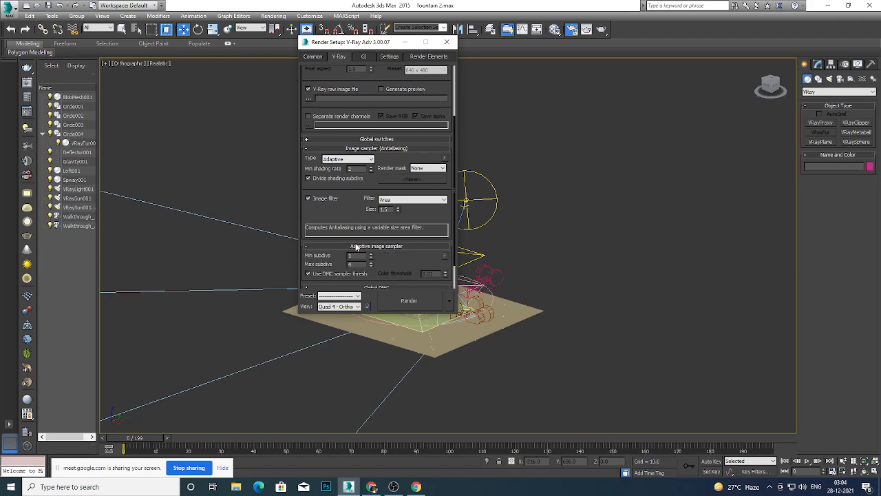
{"action": "left_click_drag", "start_coordinate": [398, 248], "coordinate": [400, 214]}
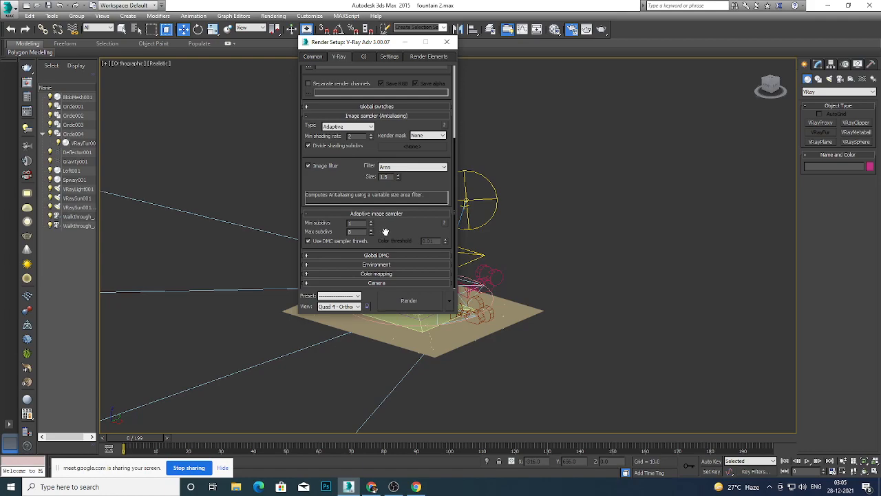
{"action": "scroll", "coordinate": [358, 165], "scroll_direction": "up", "scroll_amount": 3}
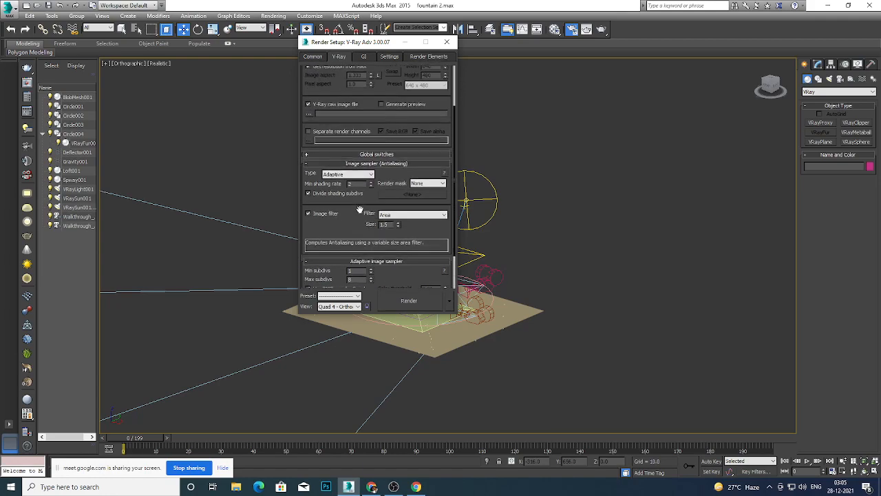
{"action": "scroll", "coordinate": [357, 221], "scroll_direction": "down", "scroll_amount": 3}
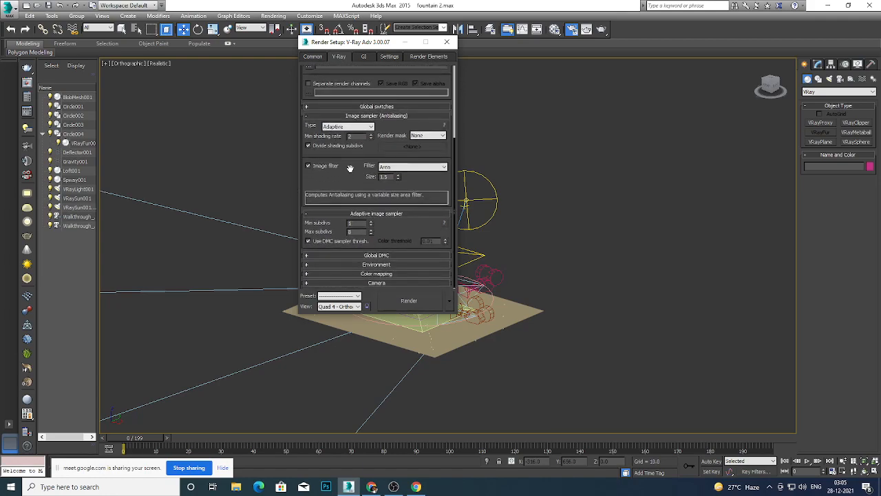
Set the Global DMC noise threshold to 0.001 and review the color mapping settings.
{"action": "left_click", "coordinate": [358, 255]}
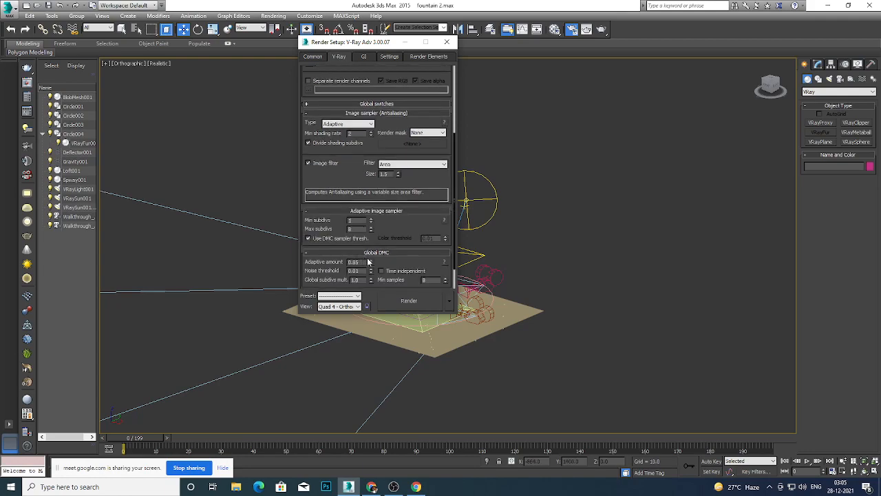
{"action": "scroll", "coordinate": [381, 234], "scroll_direction": "down", "scroll_amount": 2}
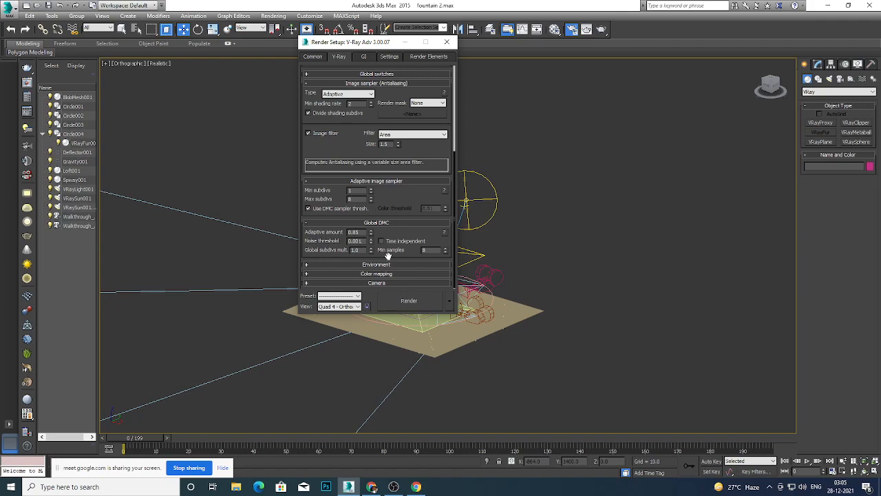
{"action": "left_click", "coordinate": [393, 223]}
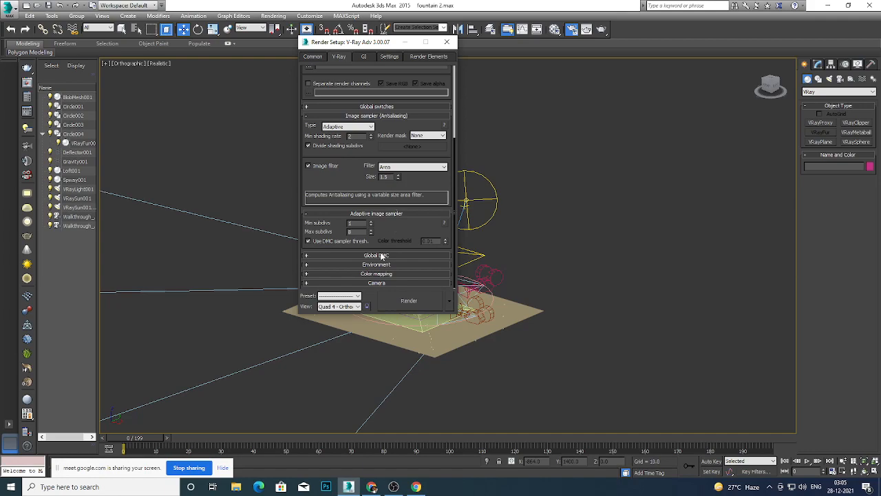
{"action": "left_click", "coordinate": [382, 256]}
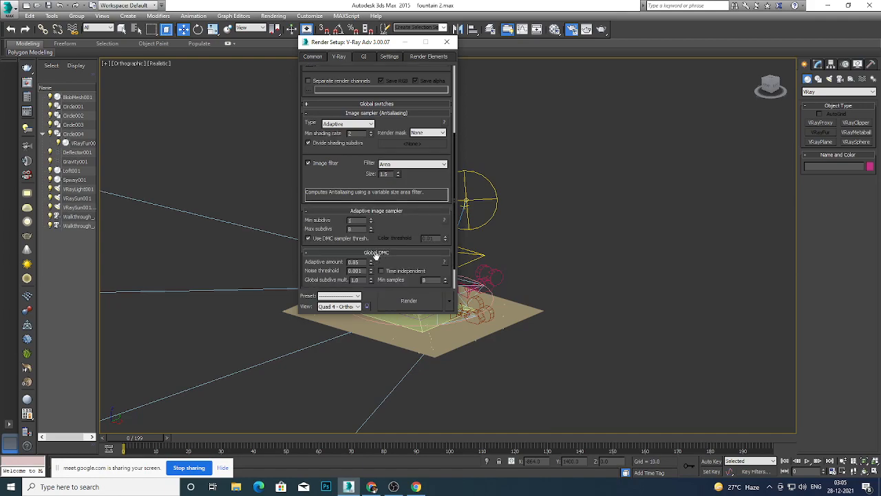
{"action": "left_click", "coordinate": [382, 255]}
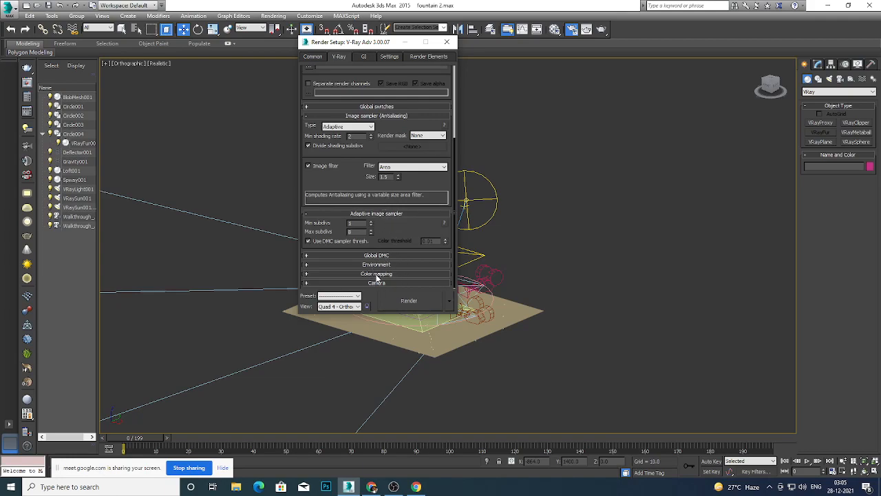
{"action": "left_click", "coordinate": [378, 275]}
{"action": "scroll", "coordinate": [355, 281], "scroll_direction": "down", "scroll_amount": 1}
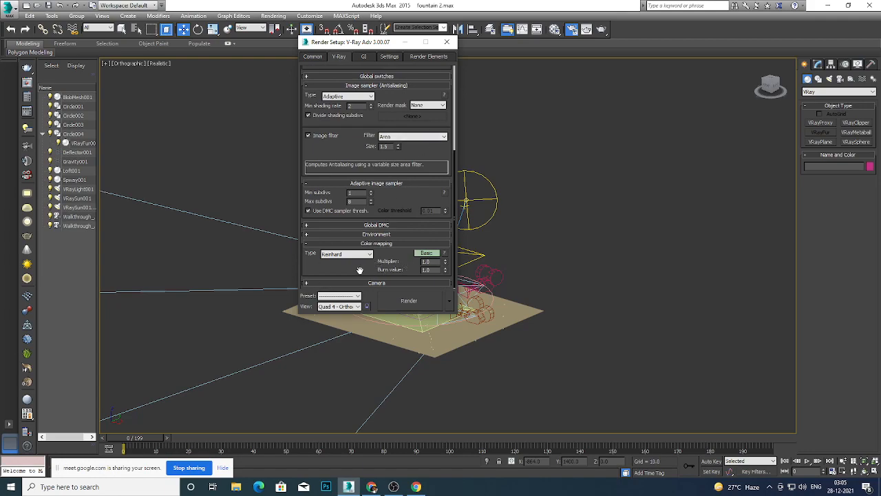
Enable global illumination with Irradiance map as the primary engine and Light cache as the secondary engine.
{"action": "left_click", "coordinate": [363, 57]}
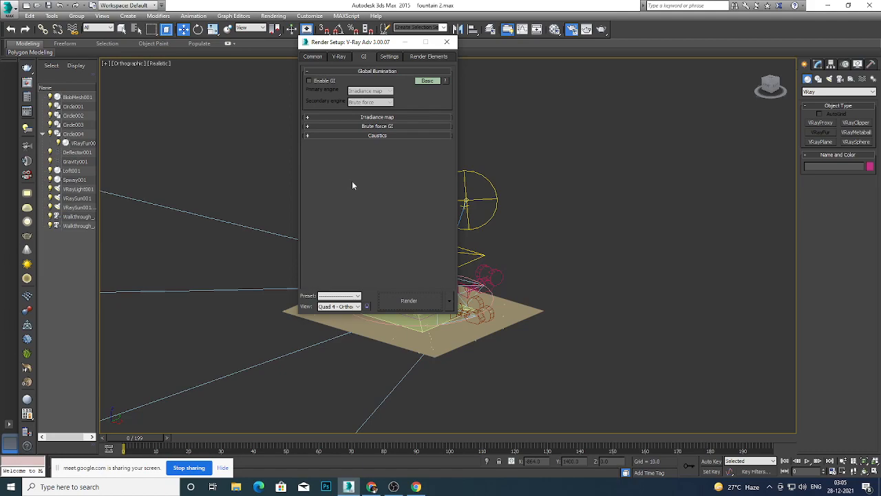
{"action": "left_click", "coordinate": [309, 81]}
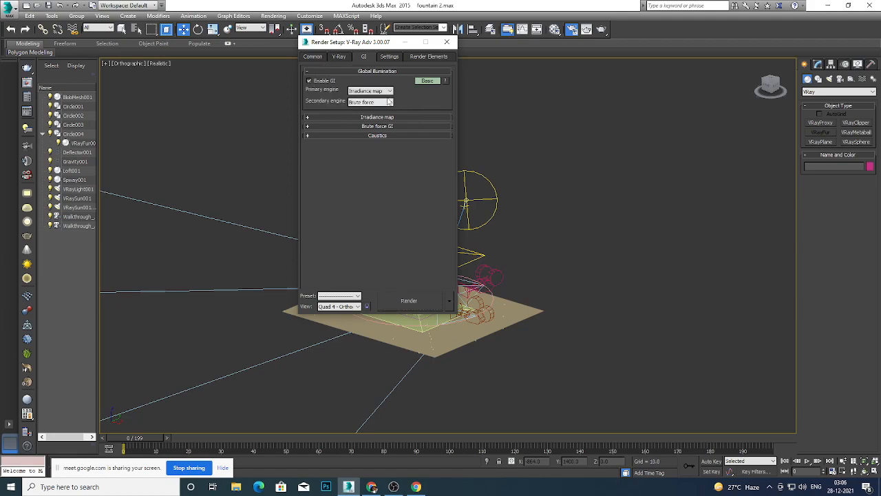
{"action": "left_click", "coordinate": [390, 92]}
{"action": "left_click", "coordinate": [372, 99]}
{"action": "left_click", "coordinate": [387, 103]}
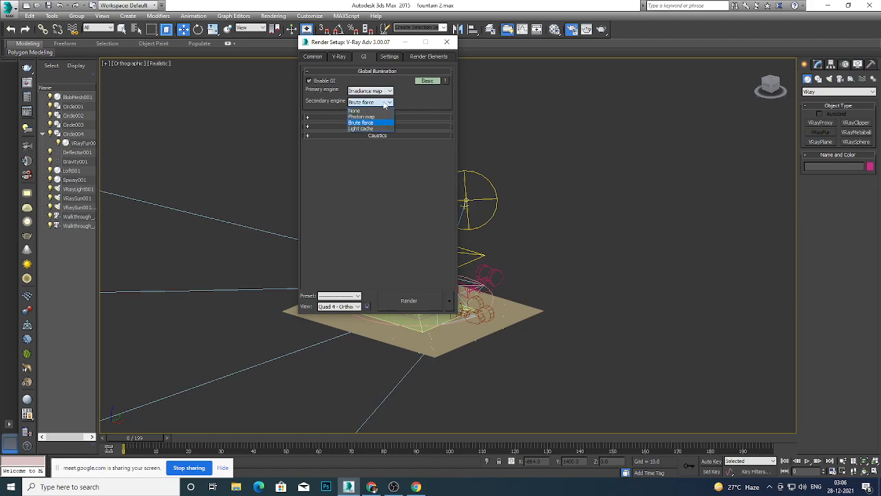
{"action": "left_click", "coordinate": [369, 129]}
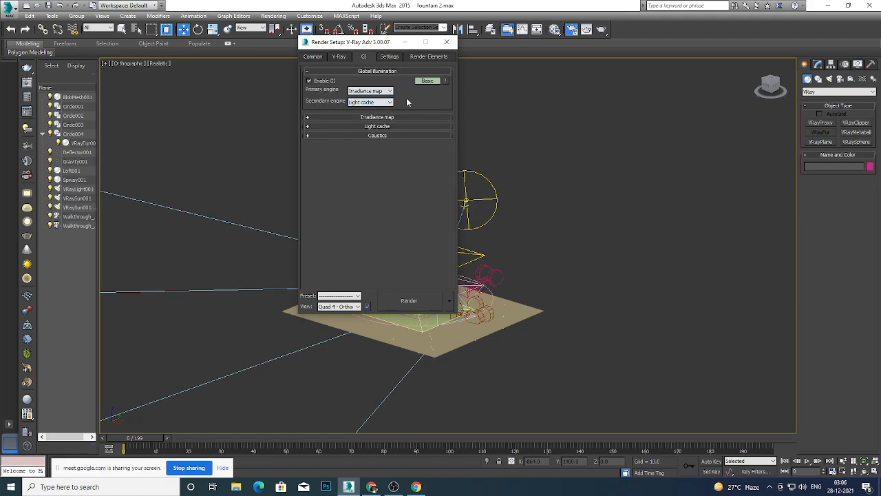
Set the irradiance map's current preset to Medium and review the light cache settings.
{"action": "left_click", "coordinate": [358, 117]}
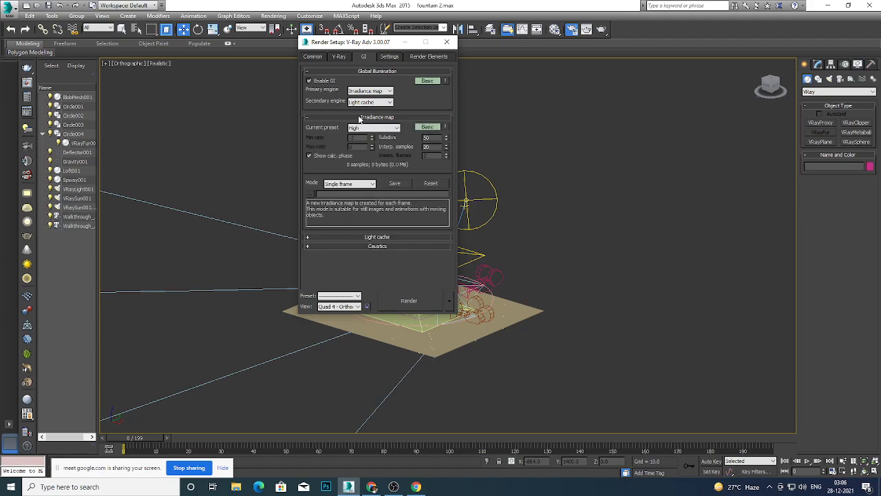
{"action": "left_click", "coordinate": [378, 129]}
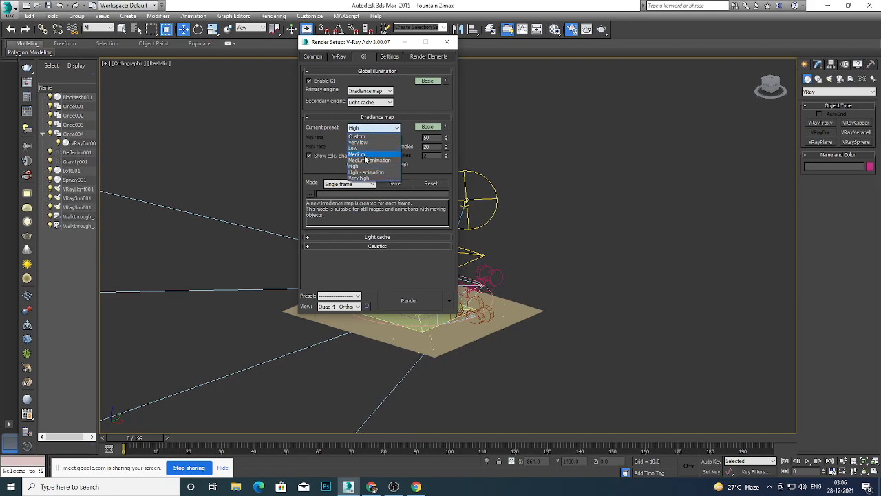
{"action": "left_click", "coordinate": [366, 155]}
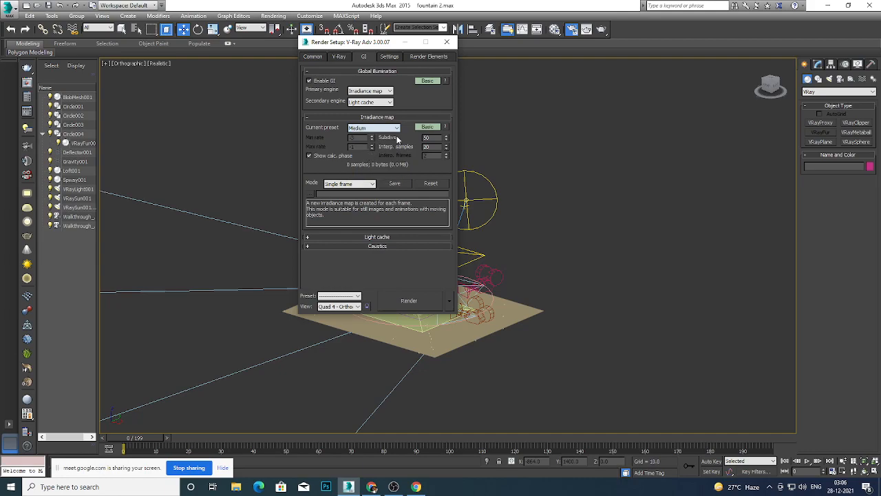
{"action": "left_click", "coordinate": [340, 117]}
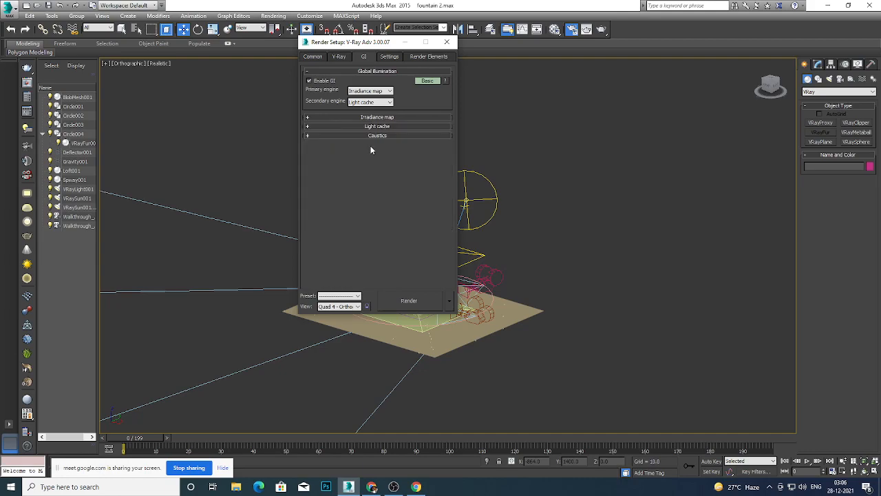
{"action": "left_click", "coordinate": [369, 126]}
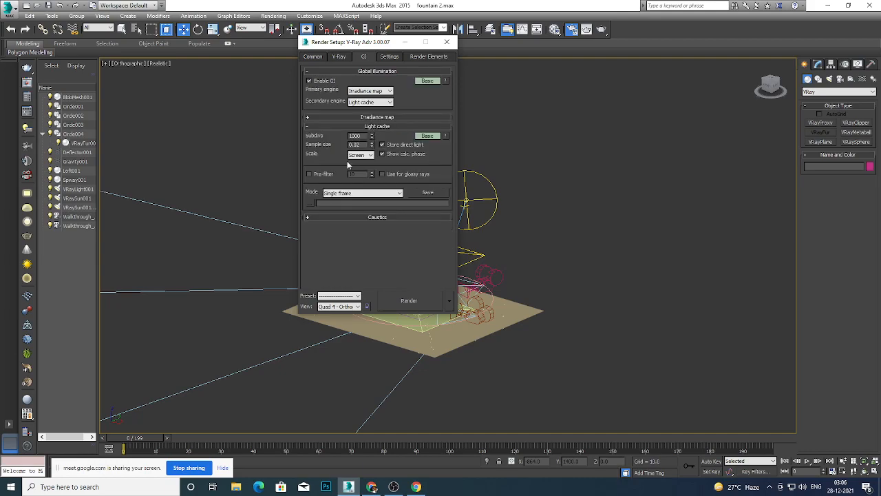
{"action": "left_click", "coordinate": [372, 127]}
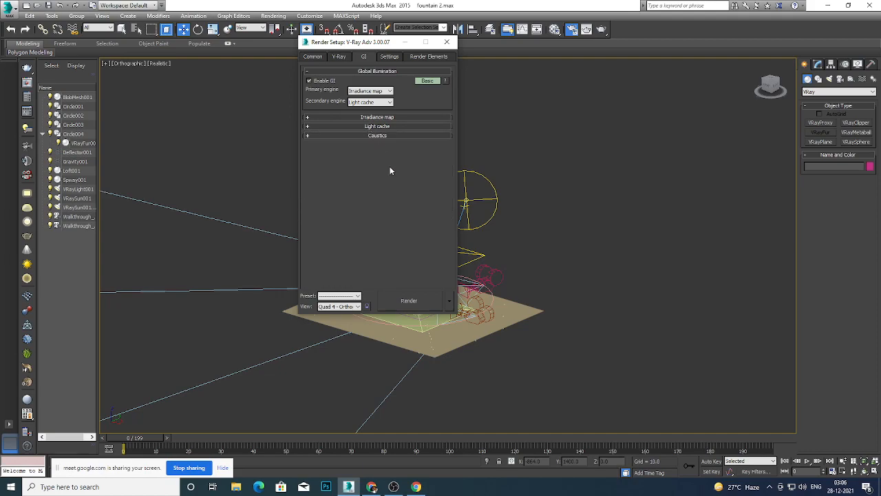
Review the V-Ray system settings and add a MultiMatteElement render element.
{"action": "left_click", "coordinate": [389, 57]}
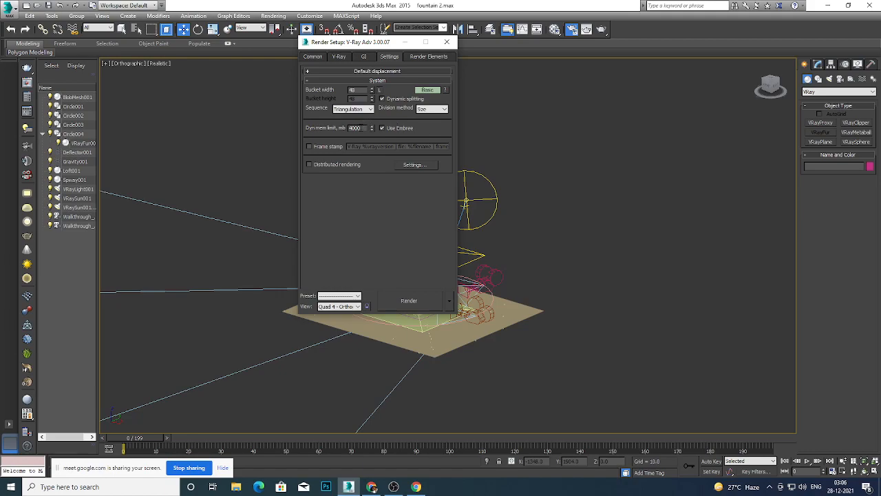
{"action": "left_click", "coordinate": [433, 56]}
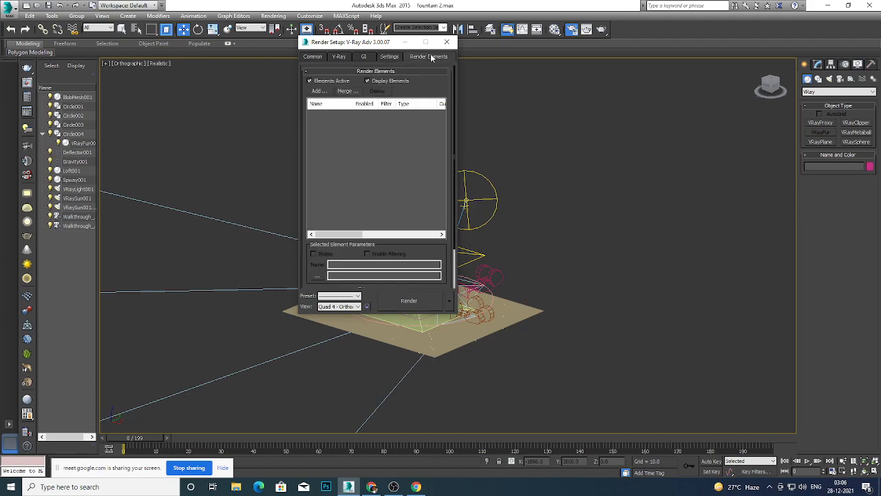
{"action": "left_click", "coordinate": [319, 92]}
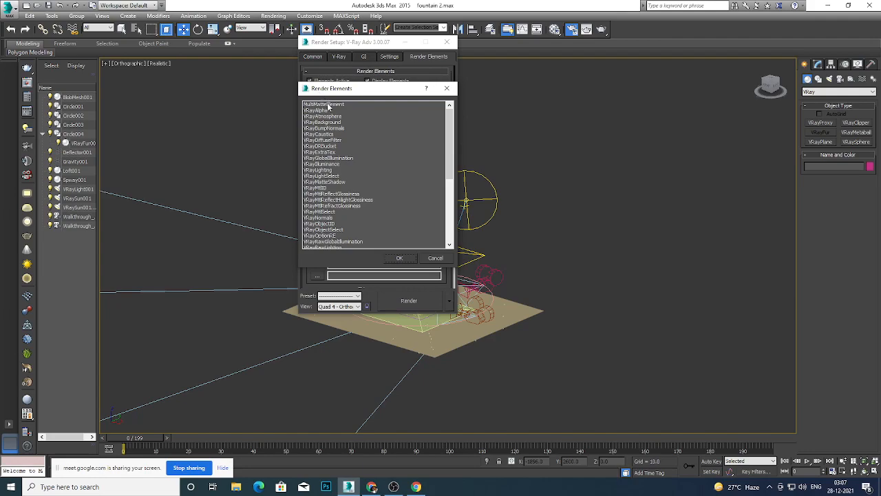
{"action": "left_click", "coordinate": [327, 105]}
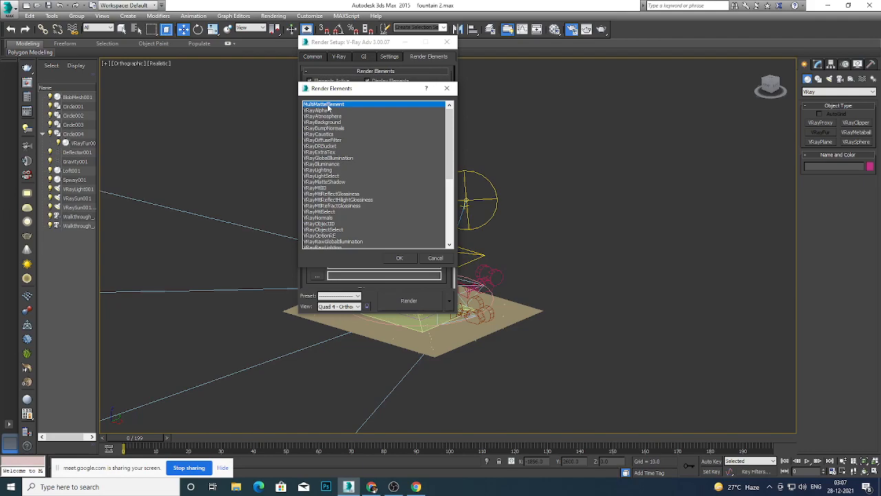
{"action": "left_click", "coordinate": [398, 258]}
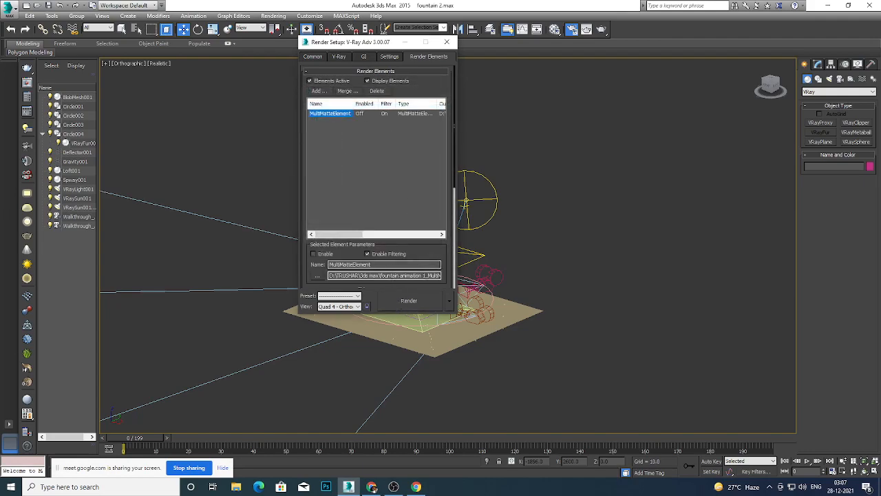
Set the viewport to the Walkthrough_Cam002 camera and start rendering the fountain animation from it.
{"action": "left_click", "coordinate": [322, 56]}
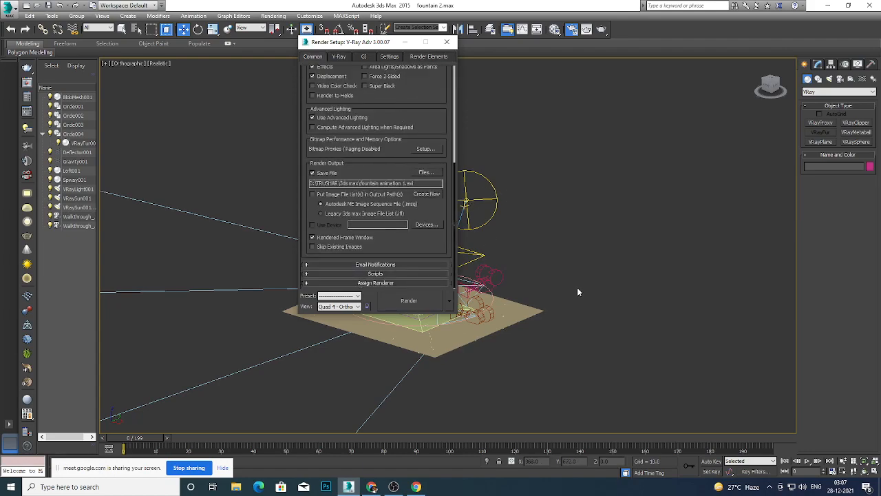
{"action": "key", "text": "c"}
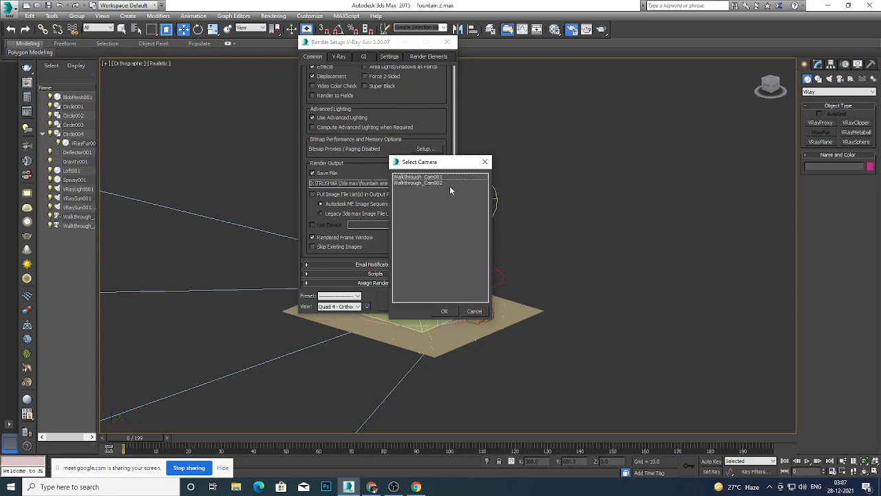
{"action": "left_click", "coordinate": [429, 183]}
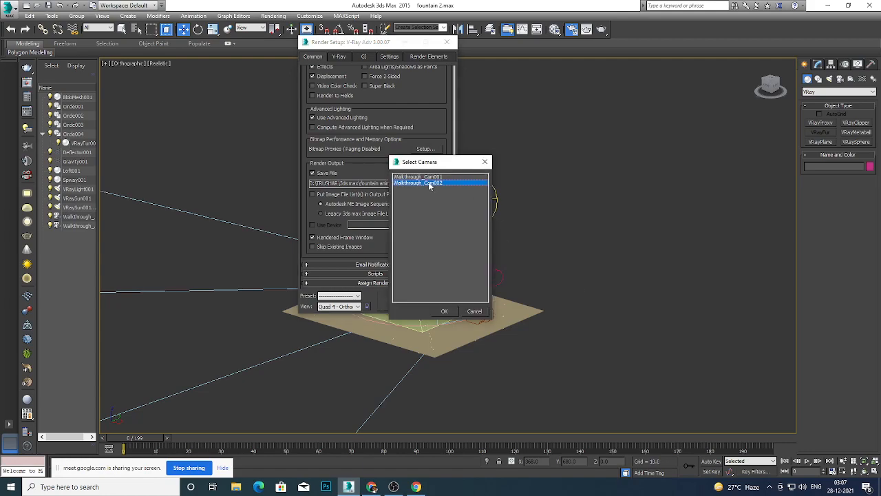
{"action": "left_click", "coordinate": [446, 311]}
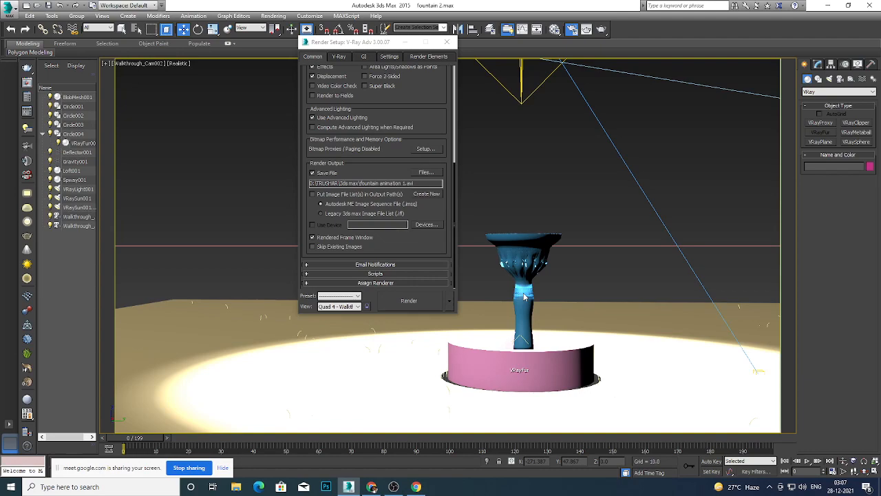
{"action": "left_click", "coordinate": [408, 302]}
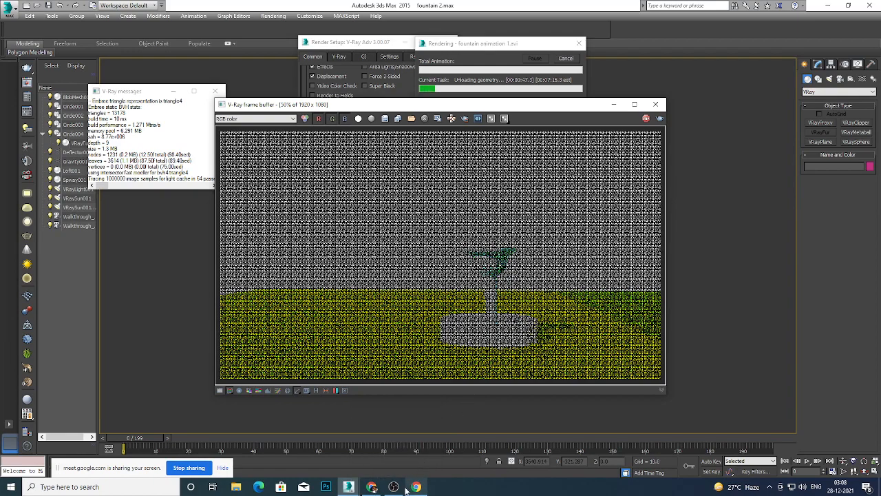
Switch to the Google Meet call in Chrome and return to the V-Ray frame buffer to check the render.
{"action": "mouse_move", "coordinate": [372, 487]}
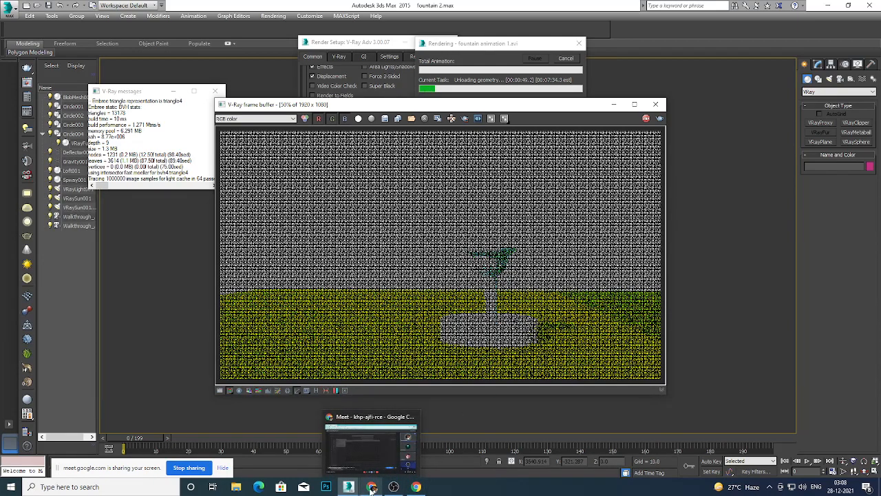
{"action": "left_click", "coordinate": [373, 487]}
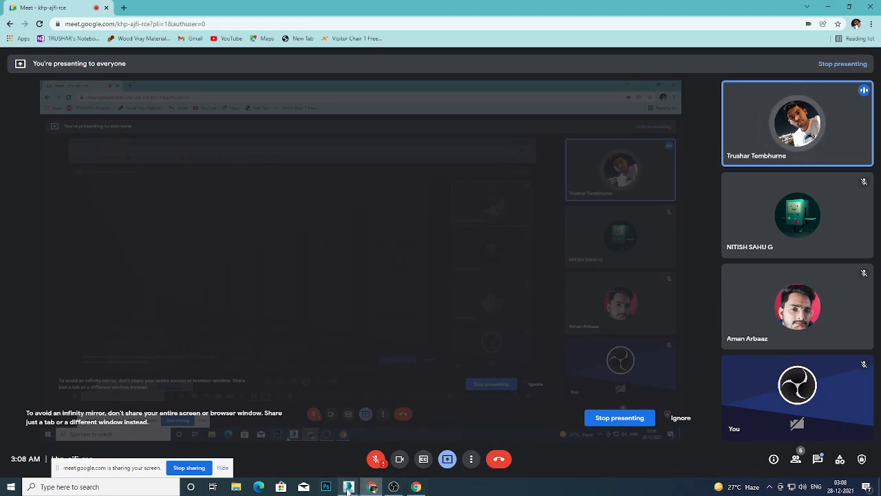
{"action": "mouse_move", "coordinate": [349, 489]}
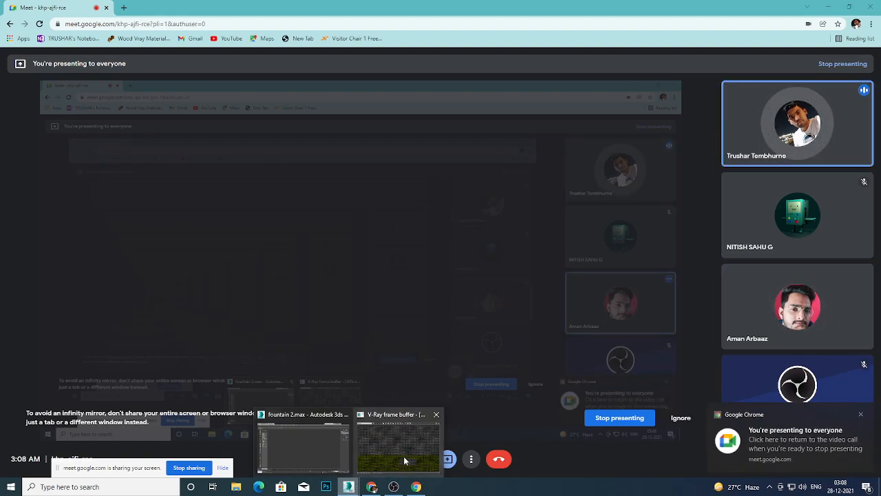
{"action": "mouse_move", "coordinate": [397, 463]}
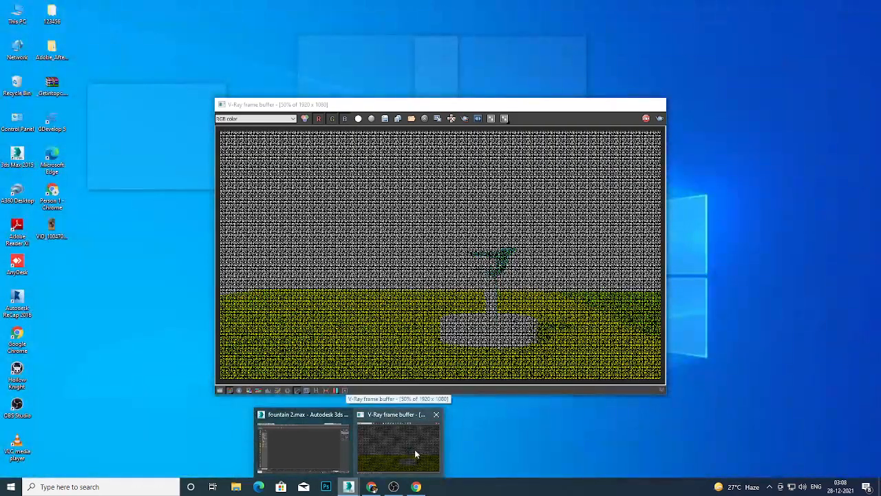
Bring back the V-Ray frame buffer, close it and the message log, and cancel the running fountain animation render.
{"action": "left_click", "coordinate": [408, 453]}
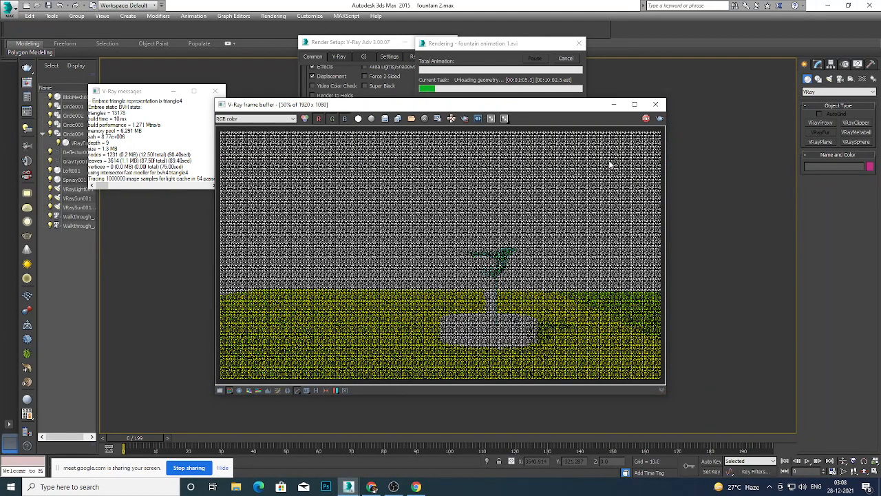
{"action": "left_click", "coordinate": [656, 104]}
{"action": "left_click", "coordinate": [222, 92]}
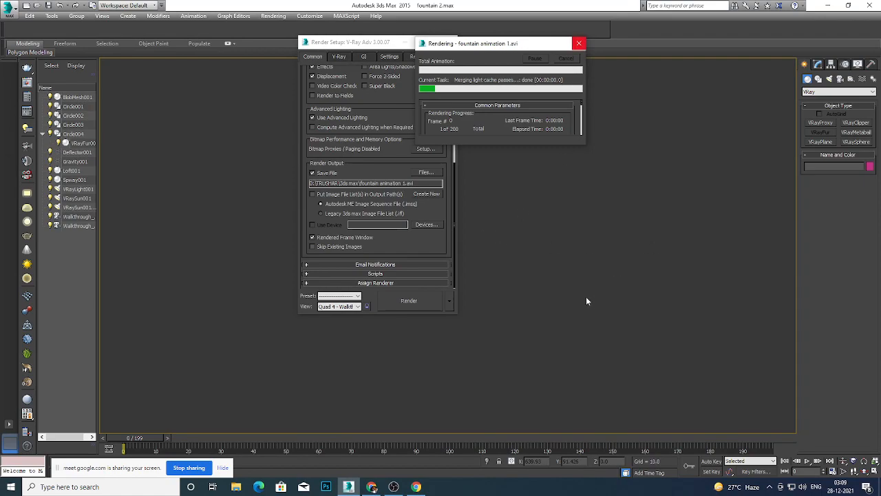
{"action": "left_click", "coordinate": [579, 44]}
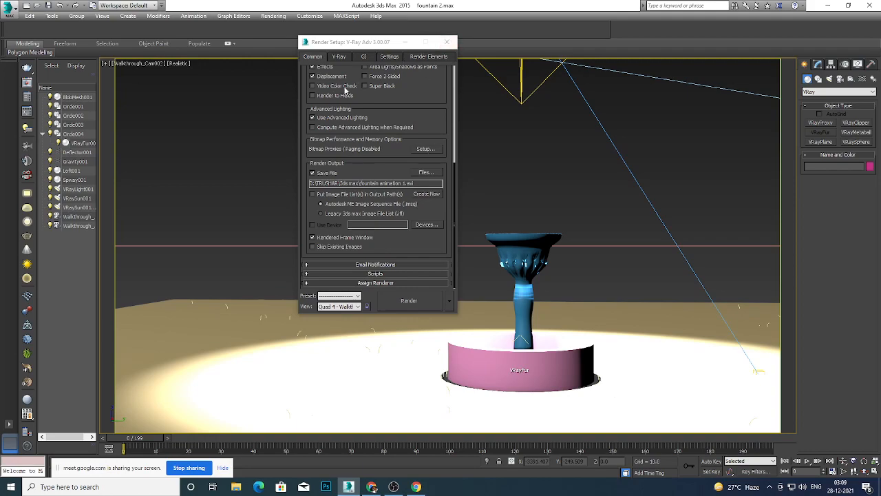
Set the render output size to Custom at 640 x 480 and check the remaining output options.
{"action": "scroll", "coordinate": [414, 106], "scroll_direction": "up", "scroll_amount": 8}
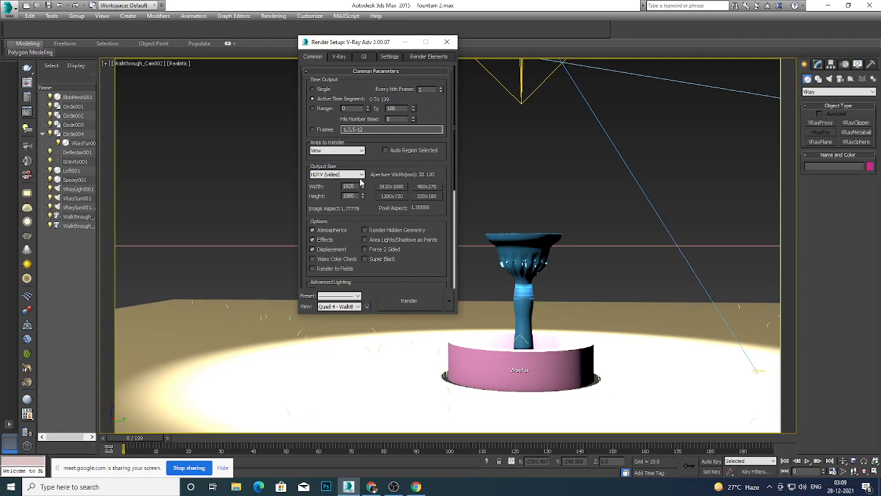
{"action": "left_click", "coordinate": [359, 178]}
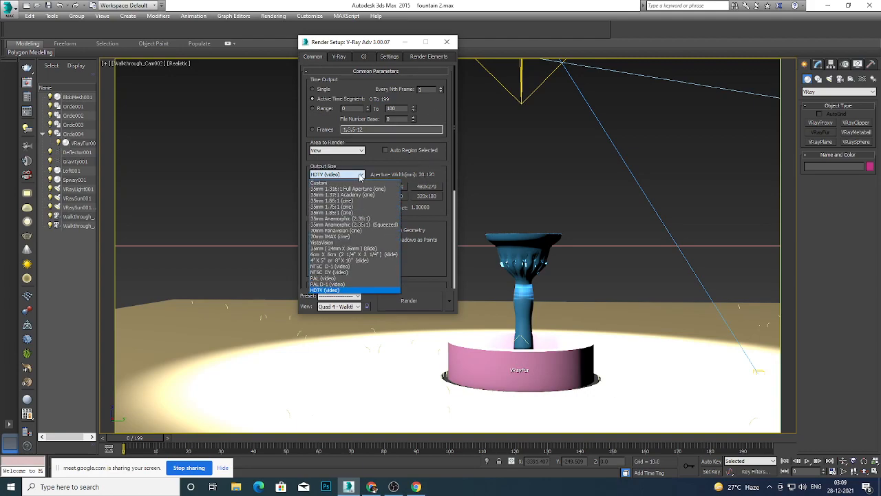
{"action": "left_click", "coordinate": [342, 188]}
{"action": "left_click", "coordinate": [337, 176]}
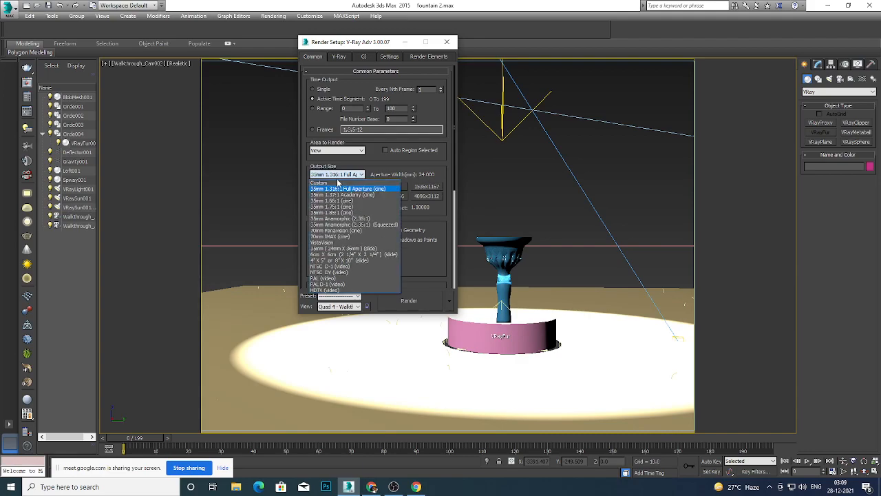
{"action": "left_click", "coordinate": [337, 183]}
{"action": "left_click_drag", "start_coordinate": [403, 260], "coordinate": [400, 127]}
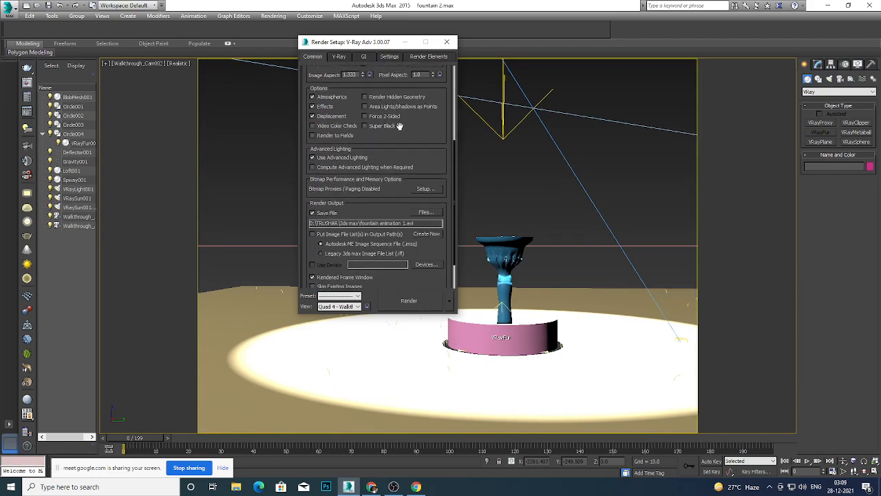
{"action": "left_click_drag", "start_coordinate": [375, 213], "coordinate": [379, 124]}
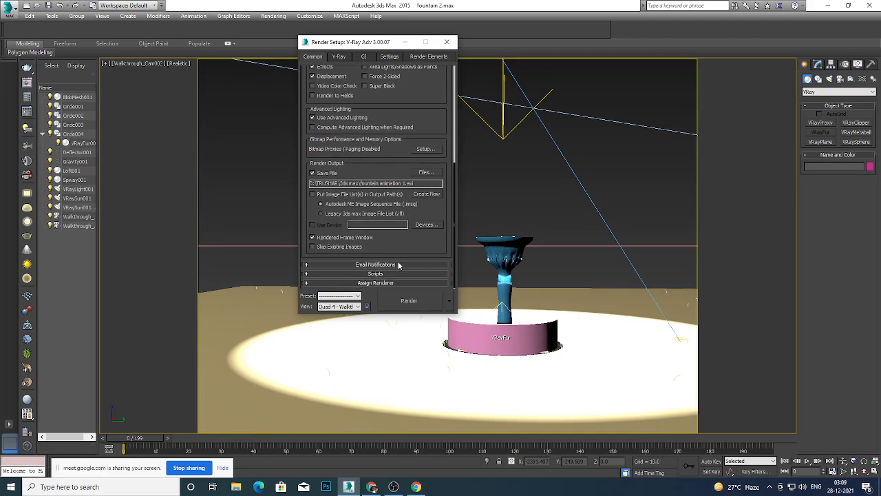
{"action": "left_click_drag", "start_coordinate": [398, 238], "coordinate": [396, 232]}
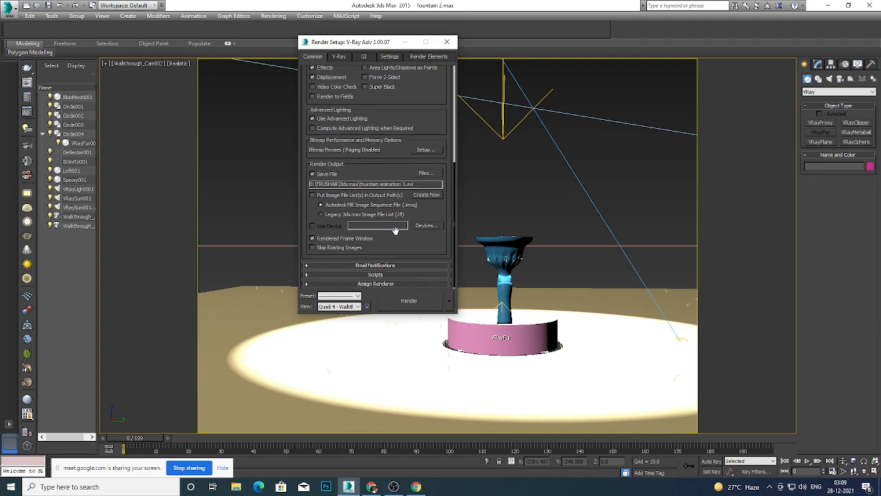
Set the adaptive image sampler's max subdivs to 4 and check the GI and frame buffer settings.
{"action": "left_click", "coordinate": [345, 59]}
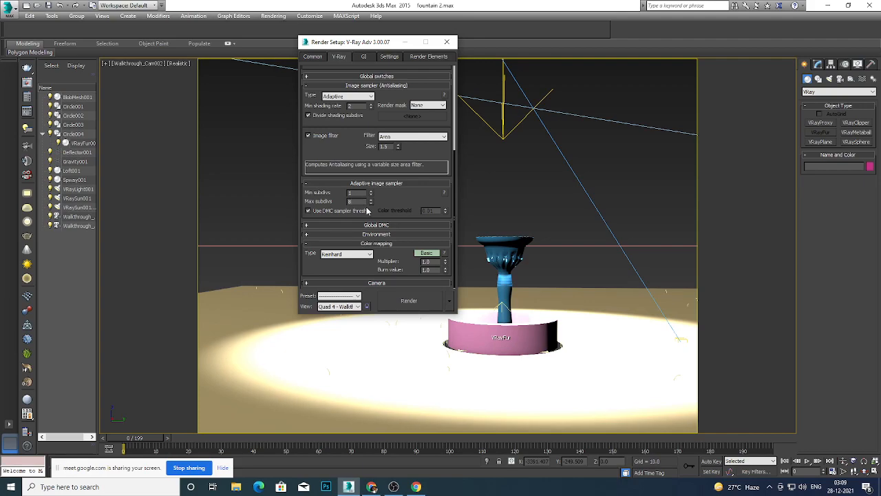
{"action": "key", "text": "BackSpace"}
{"action": "left_click", "coordinate": [364, 58]}
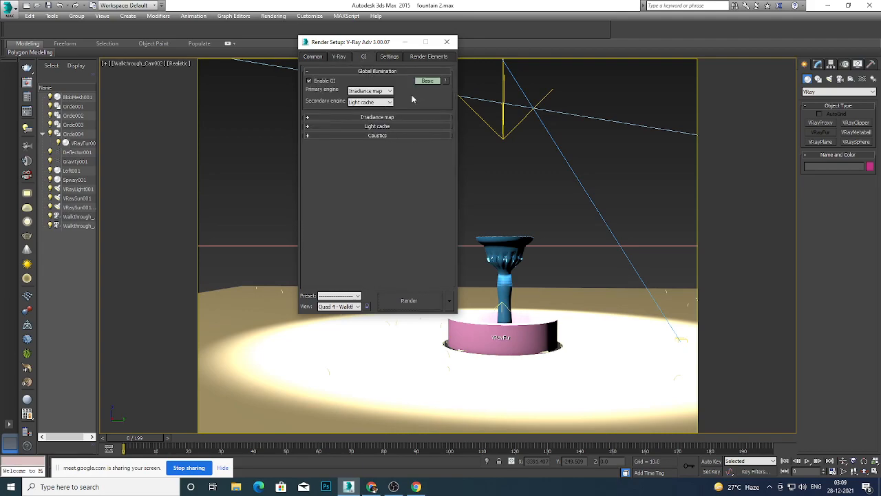
{"action": "left_click", "coordinate": [339, 56]}
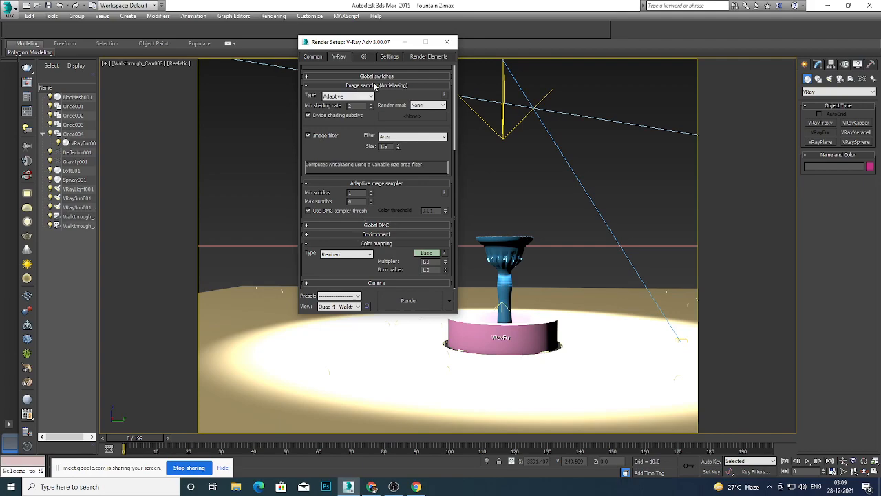
{"action": "left_click_drag", "start_coordinate": [353, 147], "coordinate": [347, 275]}
{"action": "left_click_drag", "start_coordinate": [372, 168], "coordinate": [373, 220]}
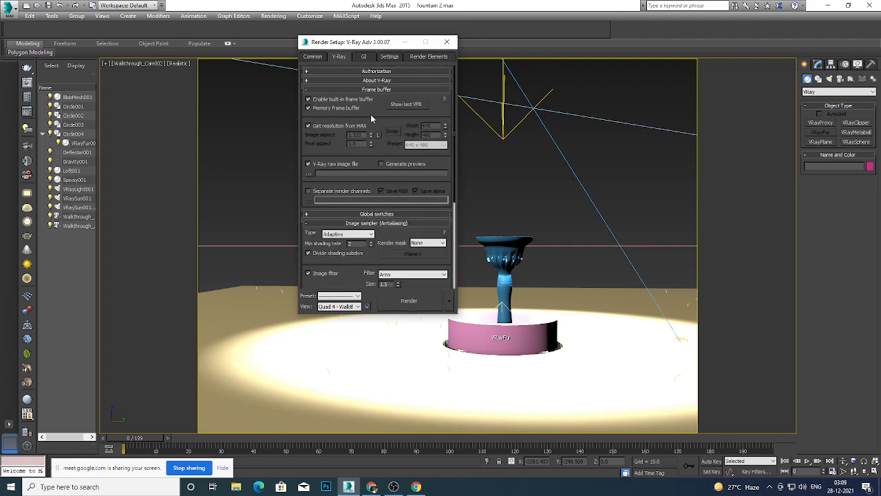
Set V-Ray's dynamic memory limit to 1000 MB, check the render elements, and close the render setup.
{"action": "left_click", "coordinate": [364, 58]}
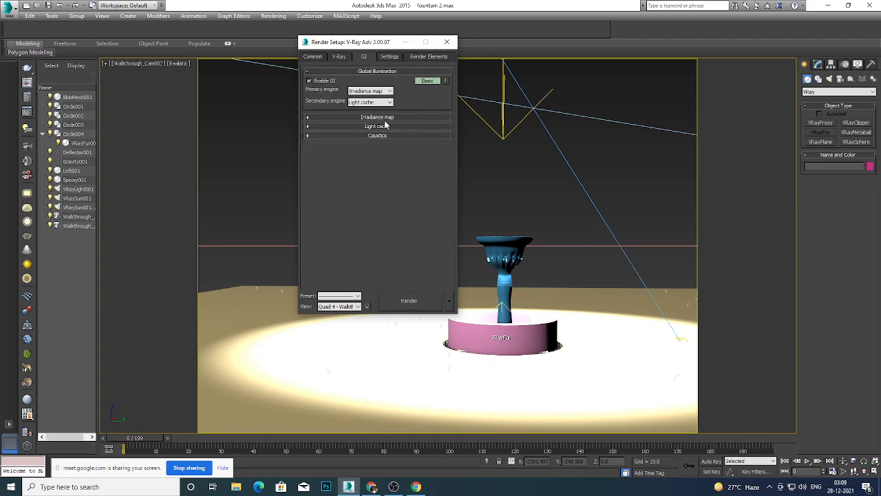
{"action": "left_click", "coordinate": [391, 58]}
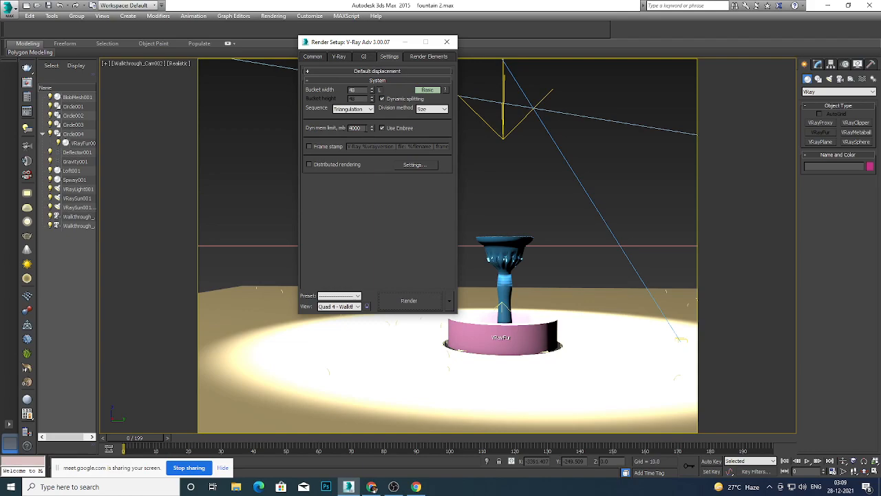
{"action": "key", "text": "BackSpace"}
{"action": "key", "text": "BackSpace"}
{"action": "key", "text": "BackSpace"}
{"action": "key", "text": "BackSpace"}
{"action": "type", "text": "1000"}
{"action": "left_click", "coordinate": [433, 58]}
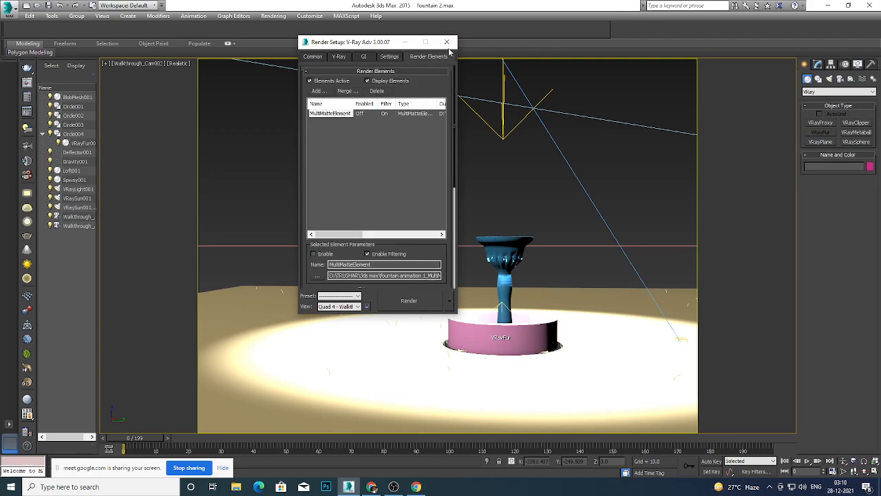
{"action": "left_click", "coordinate": [453, 43]}
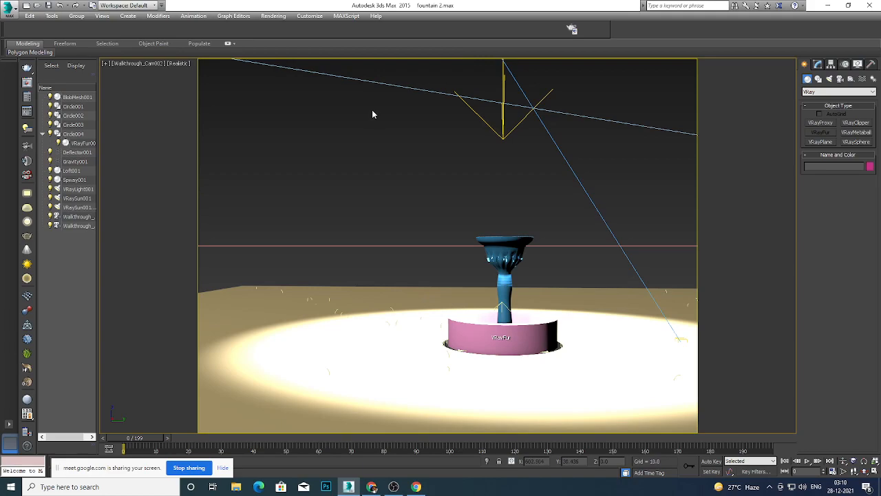
Render the active time segment with V-Ray, overwriting fountain animation 1.avi.
{"action": "key", "text": "F10"}
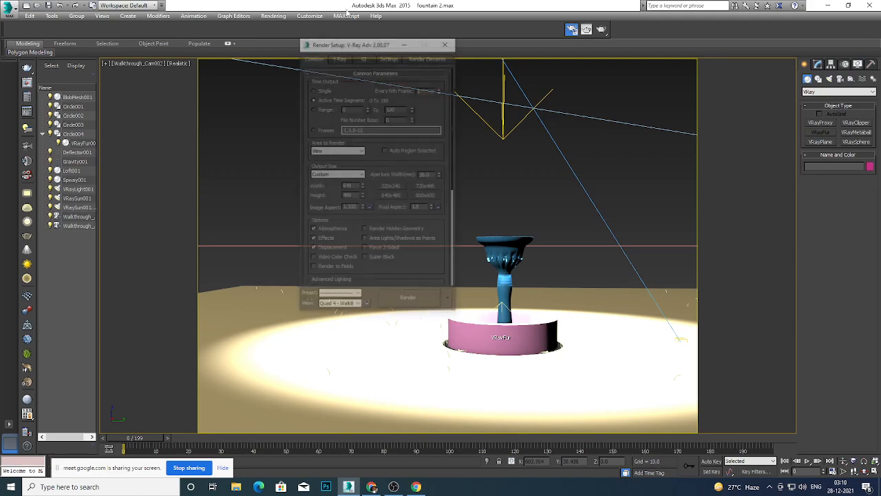
{"action": "left_click", "coordinate": [433, 303]}
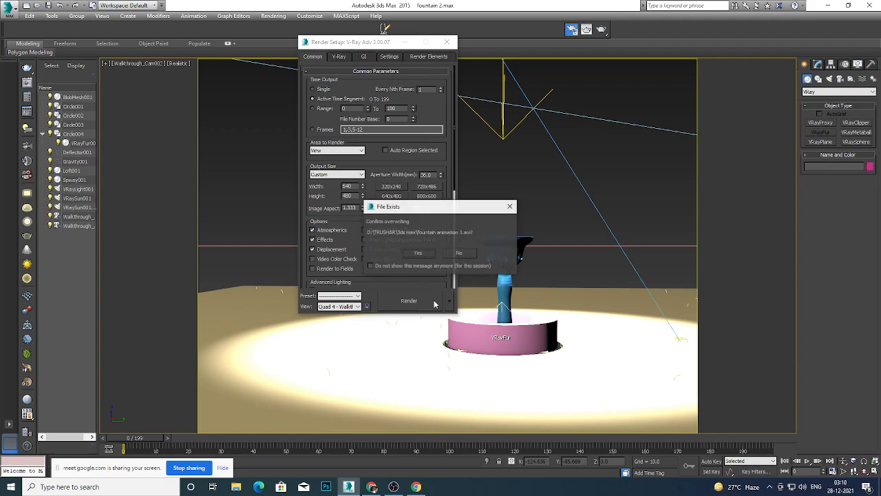
{"action": "left_click", "coordinate": [418, 254]}
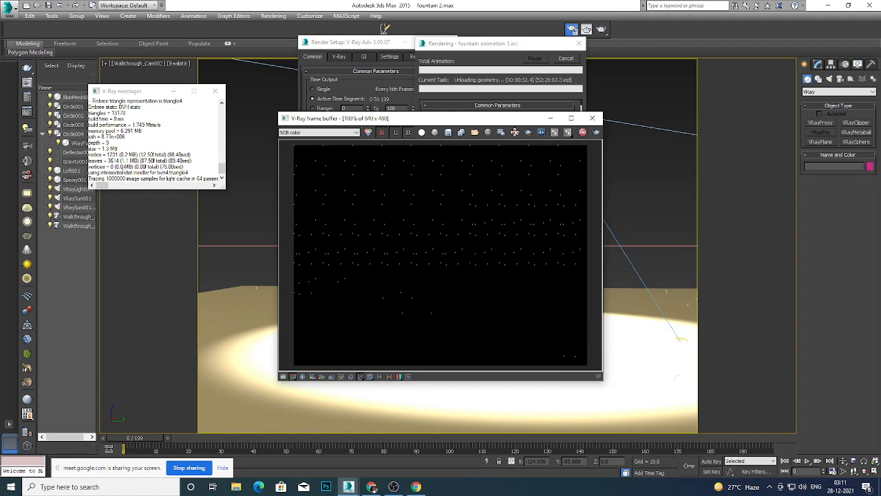
Close the V-Ray message log and frame buffer, and cancel the time-segment render.
{"action": "left_click", "coordinate": [215, 91]}
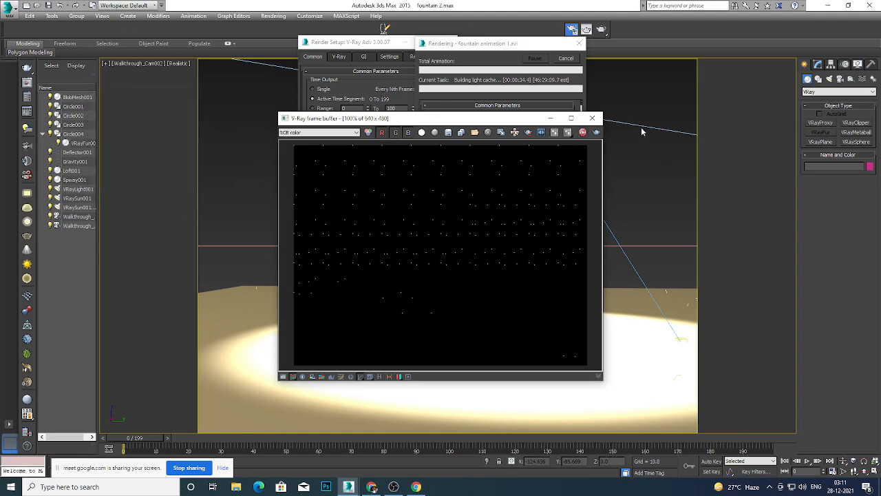
{"action": "left_click", "coordinate": [592, 117]}
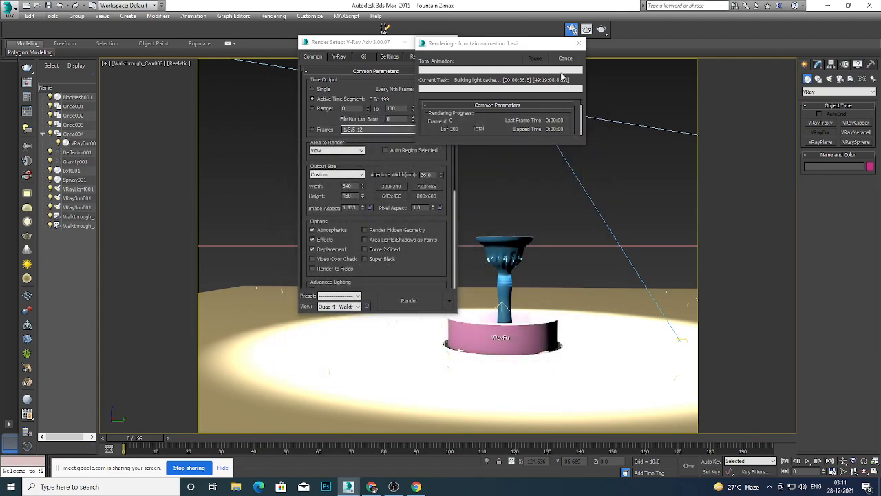
{"action": "left_click", "coordinate": [579, 44]}
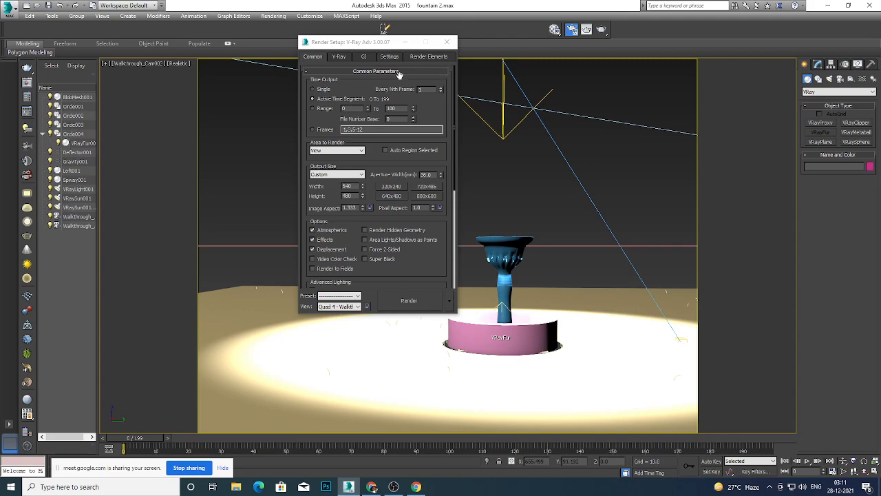
Change the time output to Single and render the current frame, overwriting fountain animation 1.avi.
{"action": "left_click", "coordinate": [317, 90]}
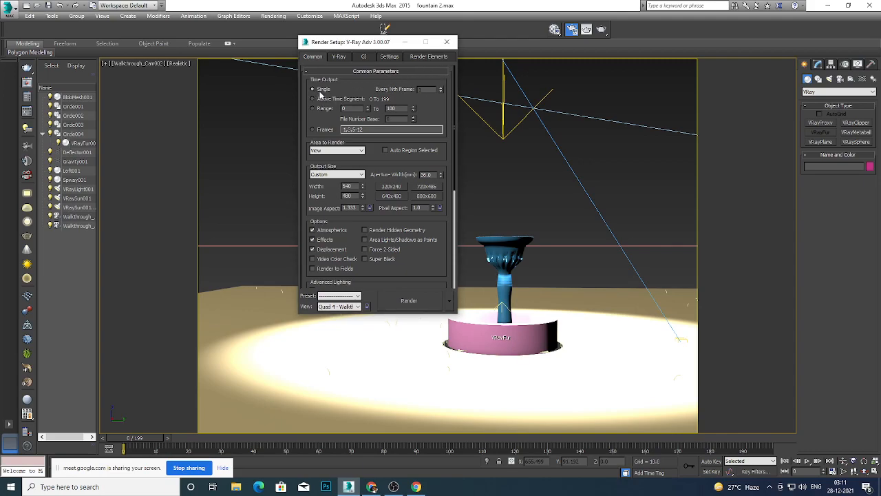
{"action": "left_click", "coordinate": [413, 305]}
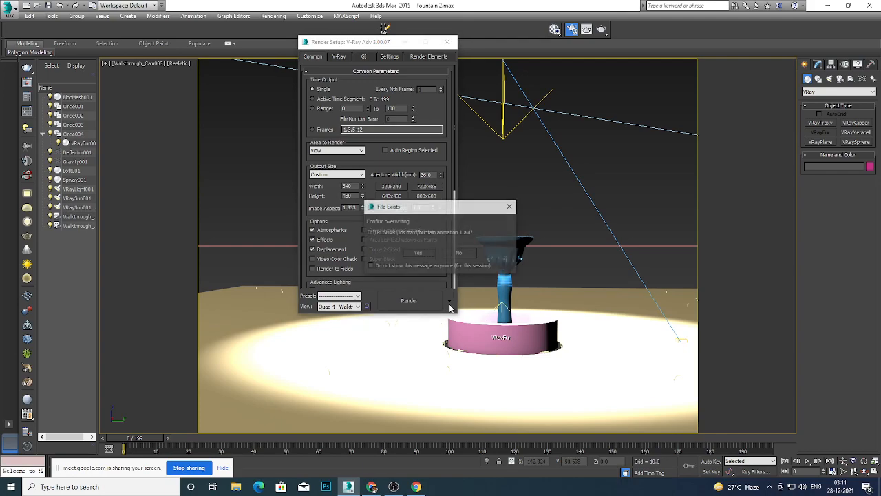
{"action": "left_click", "coordinate": [420, 254]}
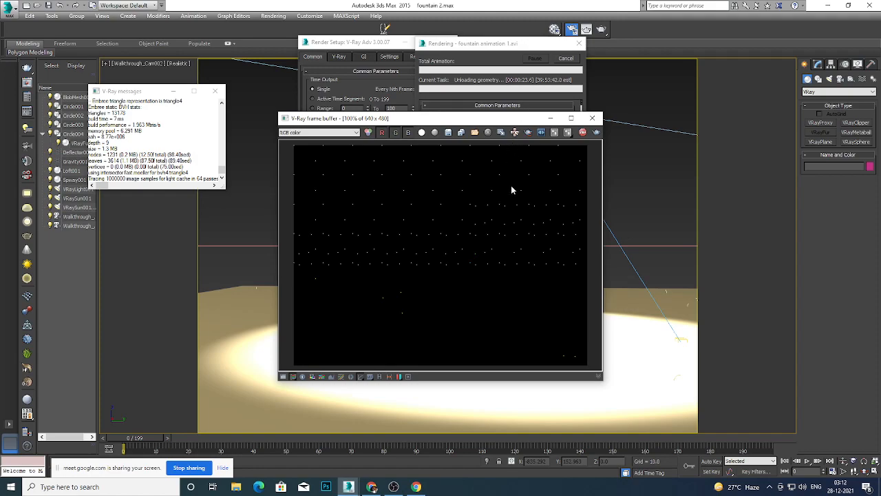
Cancel the single-frame render, dismissing the message log and frame buffer, and close the render setup.
{"action": "left_click", "coordinate": [213, 95]}
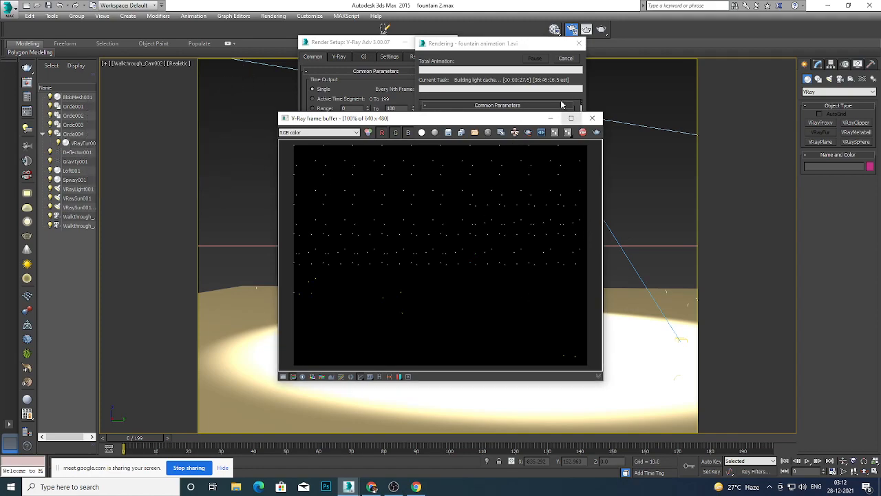
{"action": "left_click", "coordinate": [599, 121]}
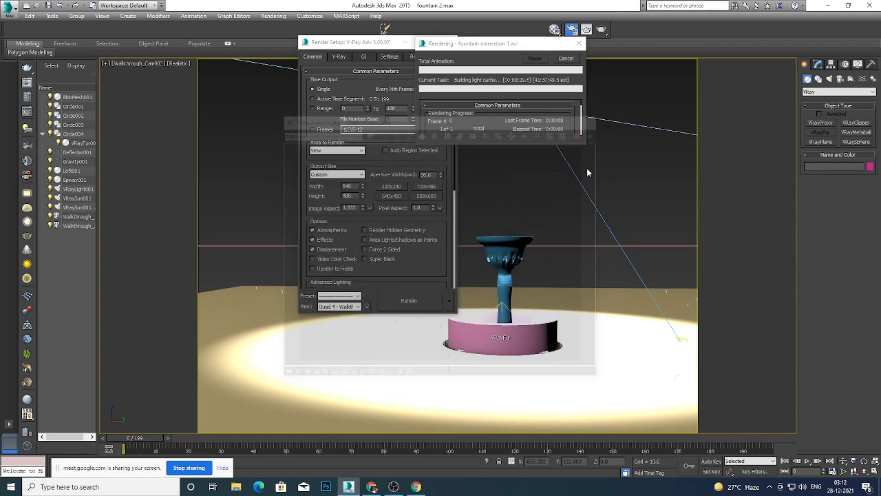
{"action": "left_click", "coordinate": [581, 44]}
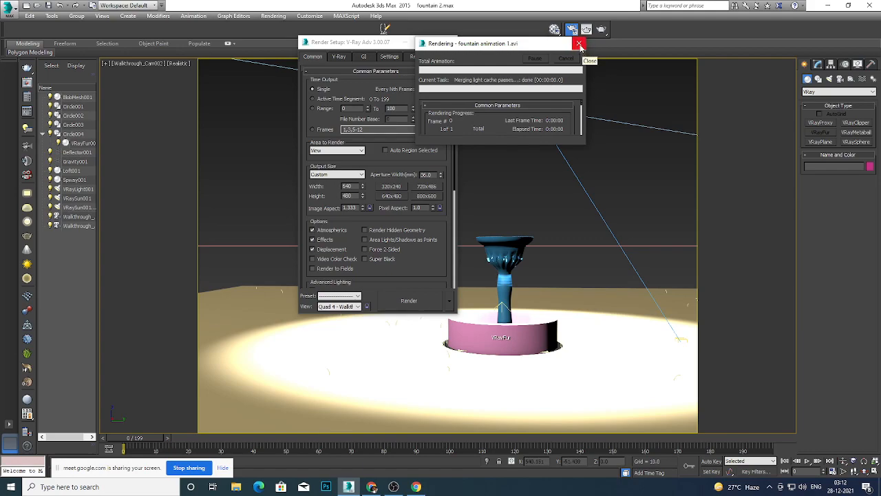
{"action": "left_click", "coordinate": [580, 45]}
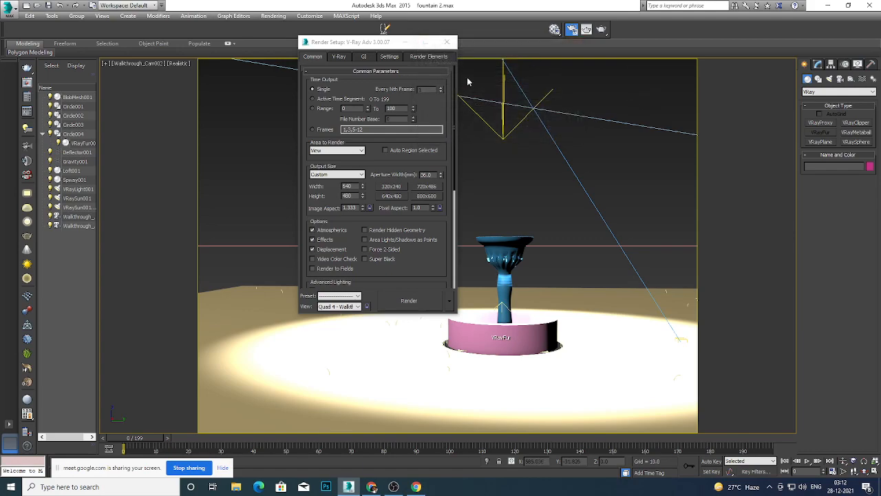
{"action": "left_click", "coordinate": [448, 43]}
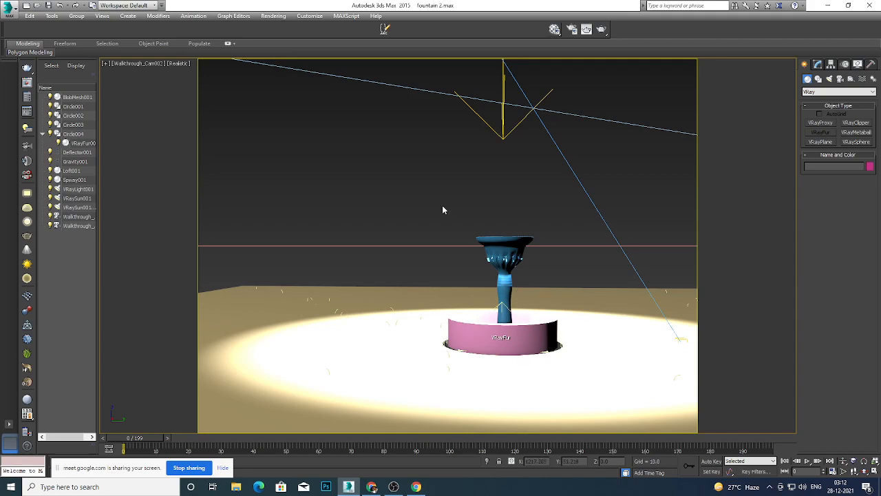
Restore the four-viewport layout and change the orthographic viewport beneath Walkthrough_Cam001 to the Top view.
{"action": "key", "text": "alt+w"}
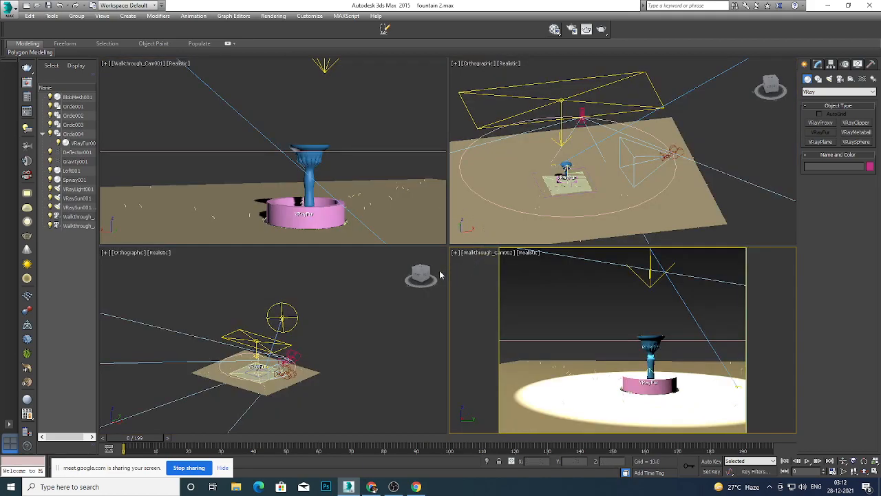
{"action": "scroll", "coordinate": [344, 277], "scroll_direction": "down", "scroll_amount": 5}
{"action": "scroll", "coordinate": [358, 286], "scroll_direction": "up", "scroll_amount": 2}
{"action": "left_click", "coordinate": [365, 320]}
{"action": "scroll", "coordinate": [391, 339], "scroll_direction": "down", "scroll_amount": 3}
{"action": "scroll", "coordinate": [391, 345], "scroll_direction": "up", "scroll_amount": 3}
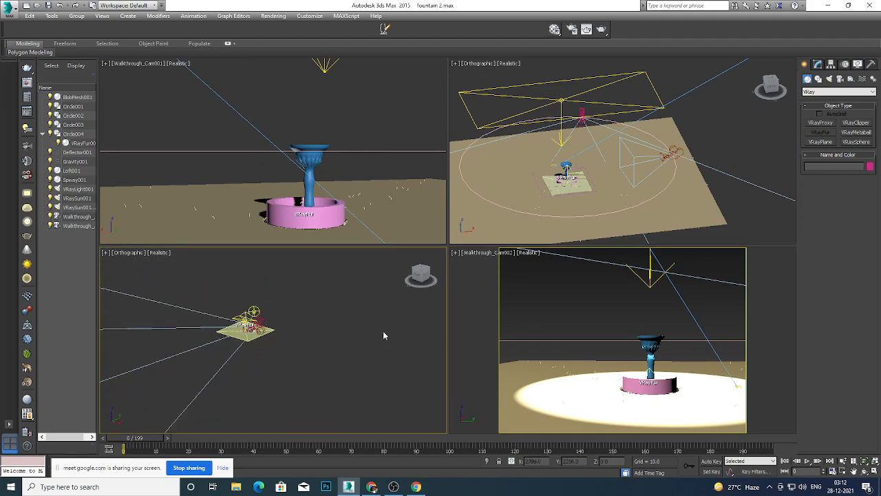
{"action": "key", "text": "t"}
{"action": "scroll", "coordinate": [384, 337], "scroll_direction": "down", "scroll_amount": 4}
{"action": "scroll", "coordinate": [357, 341], "scroll_direction": "up", "scroll_amount": 3}
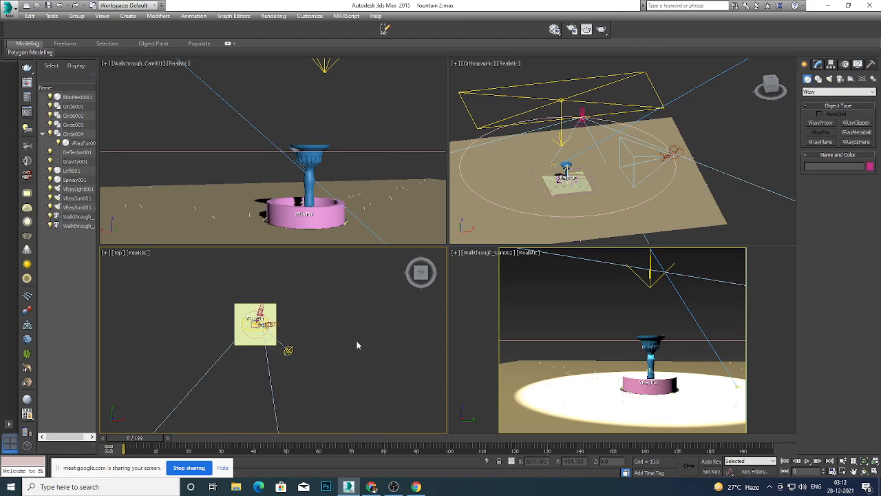
Draw a rectangle spline about 1552 long and 2173 wide beside the fountain ground in the Top view, and orbit it into an angled view.
{"action": "left_click", "coordinate": [818, 80]}
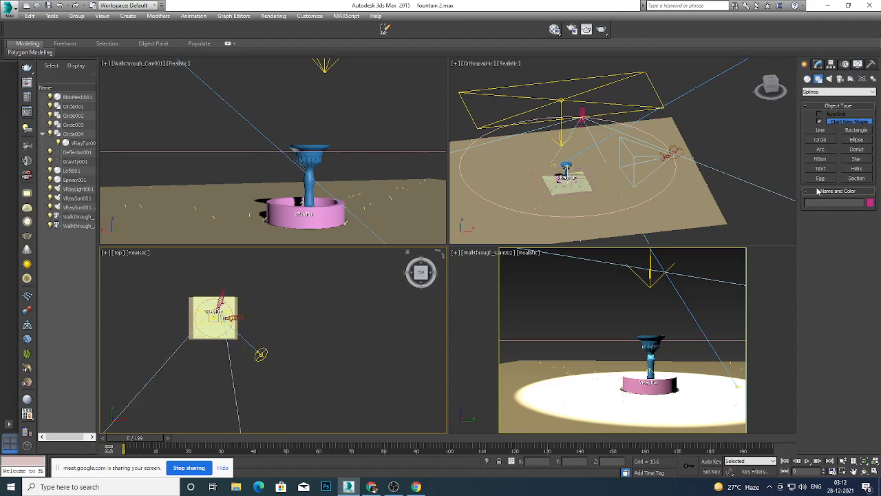
{"action": "left_click", "coordinate": [856, 130]}
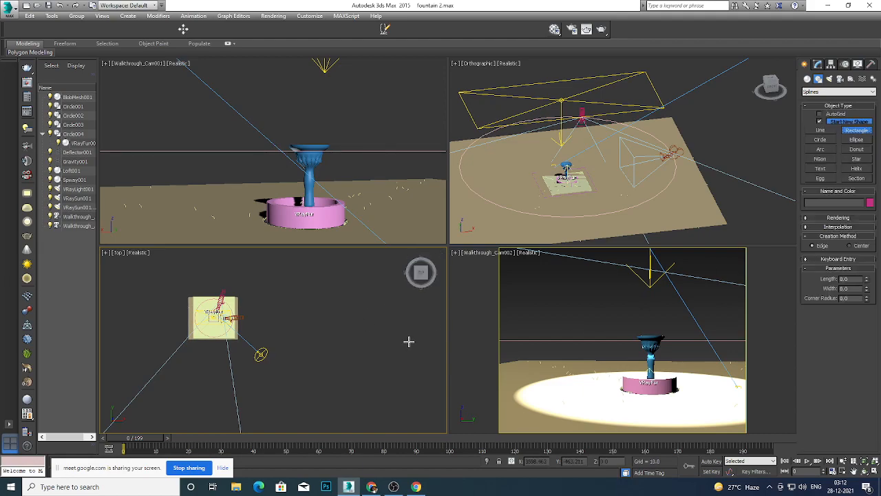
{"action": "scroll", "coordinate": [175, 356], "scroll_direction": "down", "scroll_amount": 4}
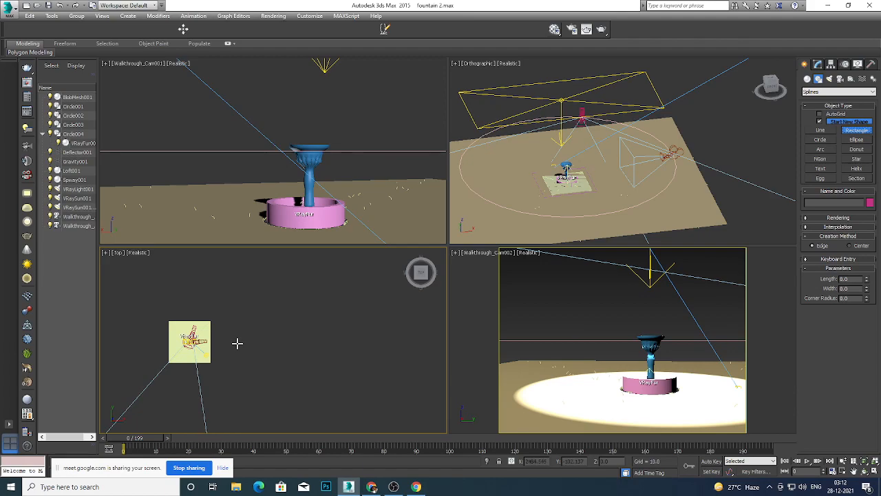
{"action": "scroll", "coordinate": [249, 330], "scroll_direction": "down", "scroll_amount": 3}
{"action": "scroll", "coordinate": [238, 334], "scroll_direction": "up", "scroll_amount": 3}
{"action": "scroll", "coordinate": [266, 342], "scroll_direction": "up", "scroll_amount": 2}
{"action": "left_click_drag", "start_coordinate": [296, 342], "coordinate": [356, 297]}
{"action": "left_click_drag", "start_coordinate": [354, 298], "coordinate": [357, 296]}
{"action": "middle_click_drag", "start_coordinate": [357, 301], "coordinate": [357, 296], "text": "alt"}
{"action": "mouse_move", "coordinate": [357, 296]}
{"action": "left_mouse_down"}
{"action": "mouse_move", "coordinate": [349, 335]}
{"action": "mouse_move", "coordinate": [350, 300]}
{"action": "left_mouse_up"}
{"action": "middle_click_drag", "start_coordinate": [334, 374], "coordinate": [319, 328], "text": "alt"}
{"action": "scroll", "coordinate": [347, 303], "scroll_direction": "up", "scroll_amount": 4}
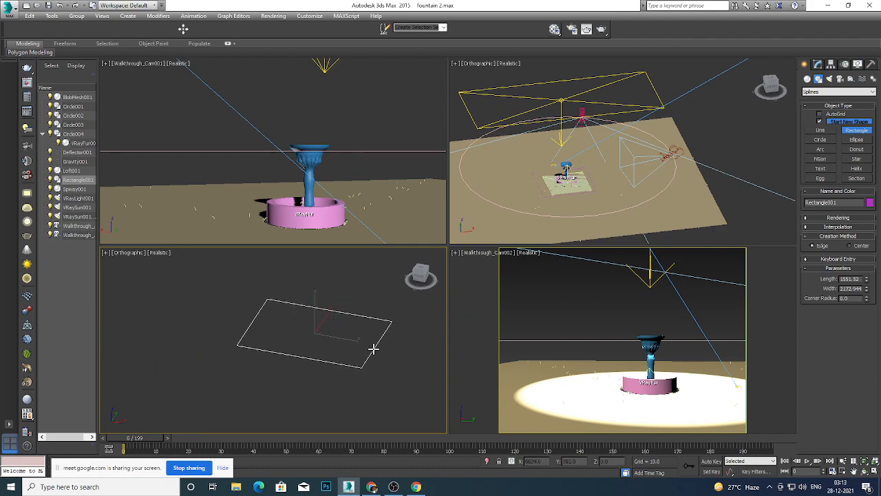
Maximize the orthographic viewport around the new rectangle.
{"action": "scroll", "coordinate": [358, 313], "scroll_direction": "up", "scroll_amount": 4}
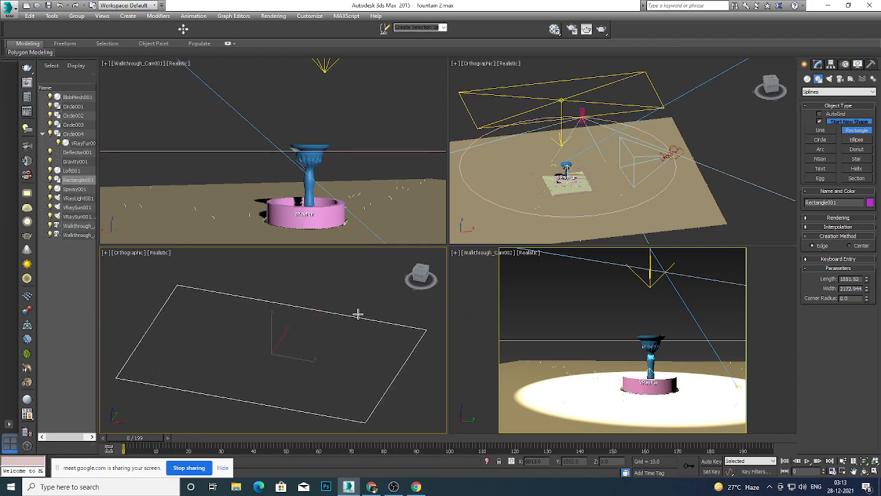
{"action": "key", "text": "alt+w"}
{"action": "scroll", "coordinate": [369, 347], "scroll_direction": "down", "scroll_amount": 2}
{"action": "scroll", "coordinate": [369, 347], "scroll_direction": "down", "scroll_amount": 2}
{"action": "scroll", "coordinate": [549, 291], "scroll_direction": "up", "scroll_amount": 2}
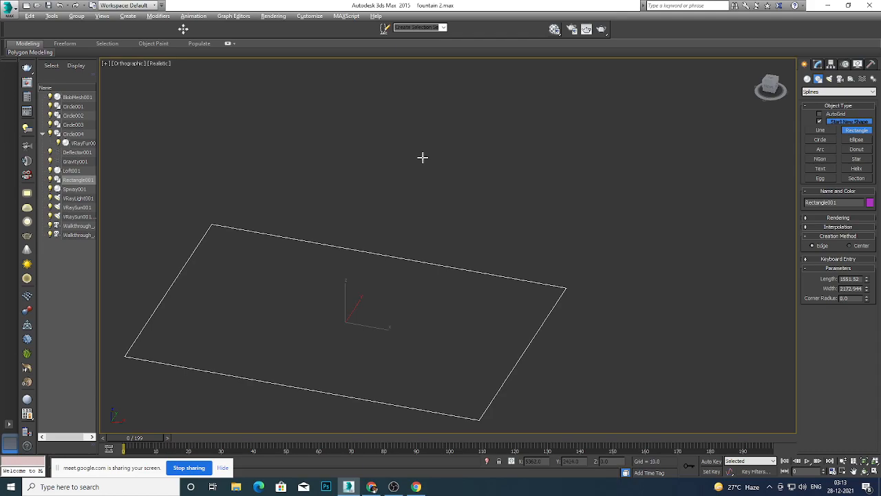
{"action": "scroll", "coordinate": [422, 157], "scroll_direction": "down", "scroll_amount": 2}
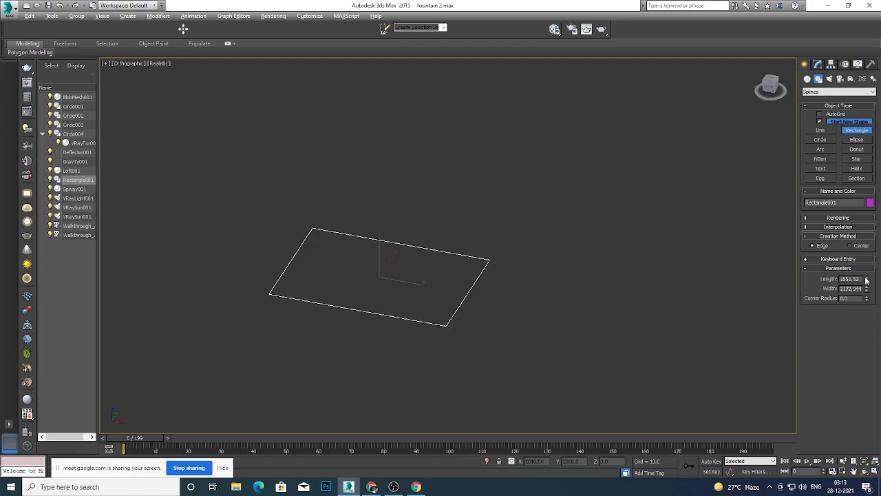
{"action": "scroll", "coordinate": [462, 298], "scroll_direction": "down", "scroll_amount": 3}
{"action": "scroll", "coordinate": [457, 289], "scroll_direction": "up", "scroll_amount": 3}
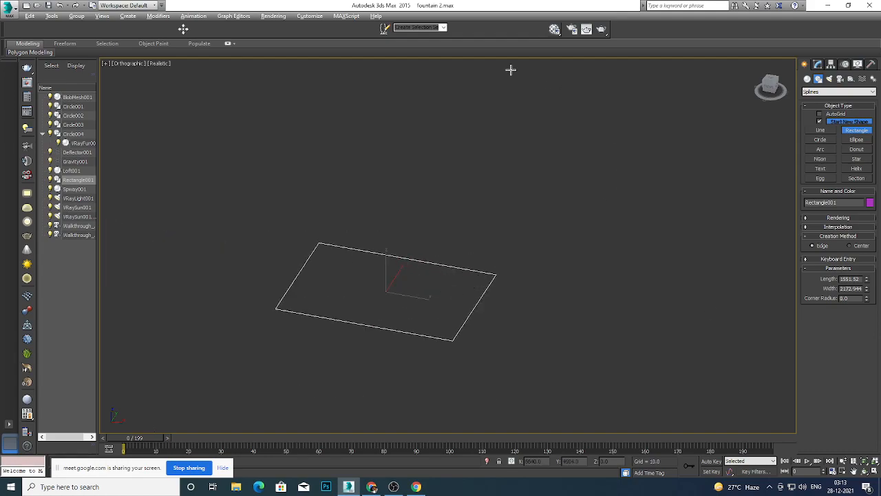
Set the display units to US Standard, Fractional Feet with 1/32 precision.
{"action": "left_click", "coordinate": [310, 16]}
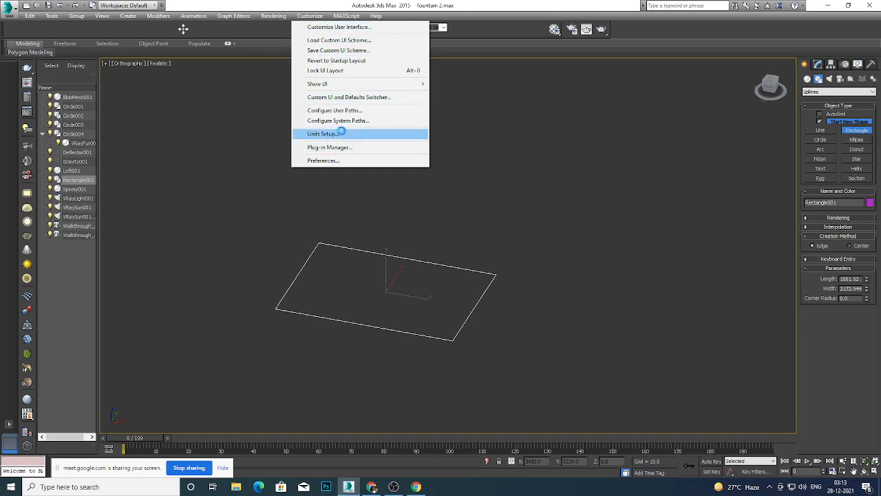
{"action": "left_click", "coordinate": [346, 134]}
{"action": "left_click", "coordinate": [383, 225]}
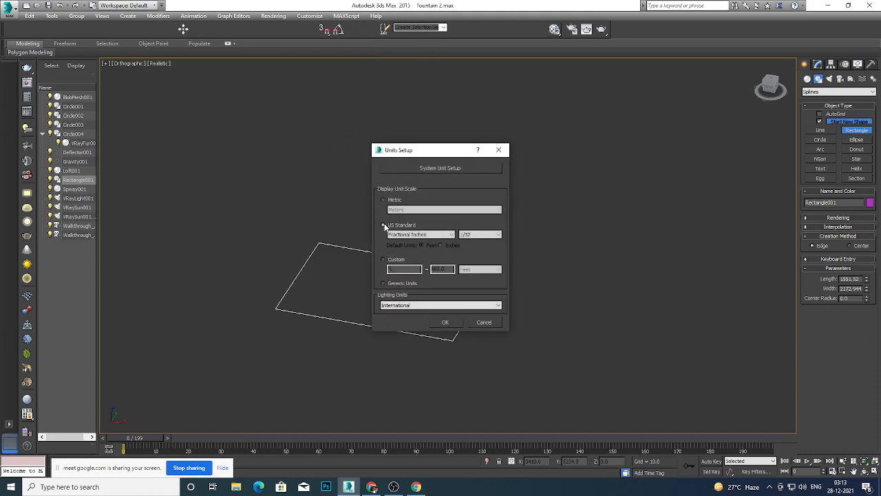
{"action": "left_click", "coordinate": [442, 235]}
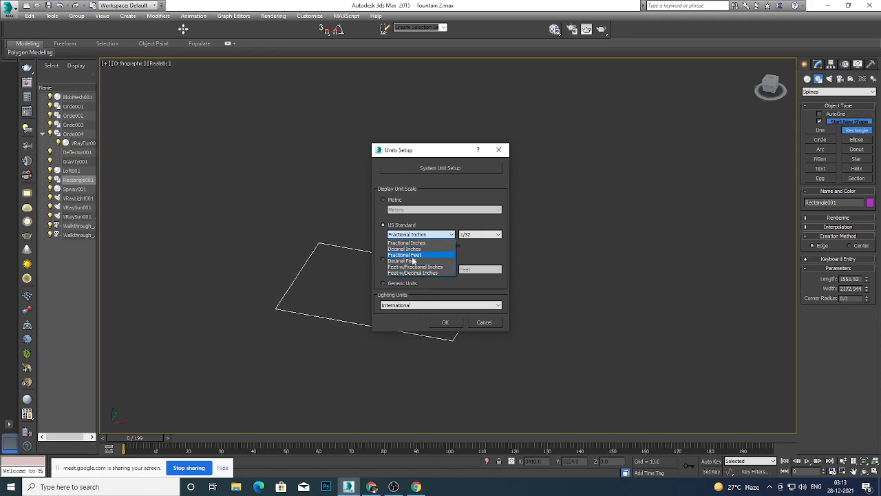
{"action": "left_click", "coordinate": [415, 255]}
{"action": "left_click", "coordinate": [479, 237]}
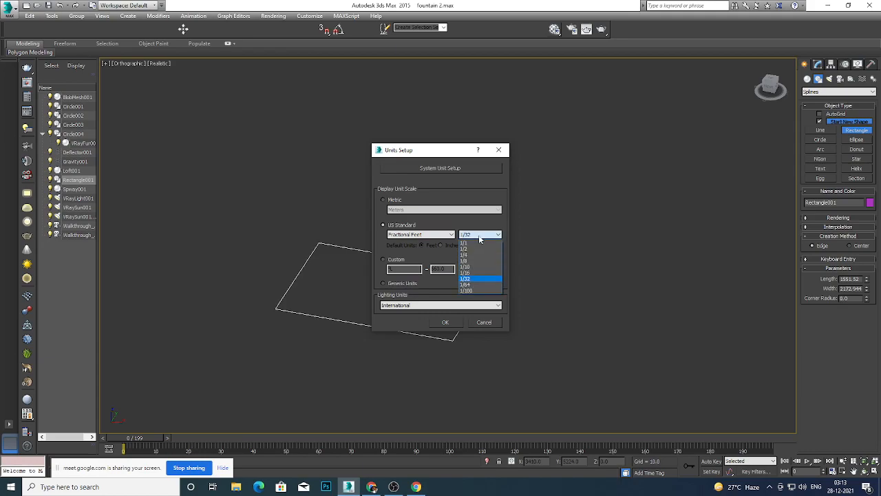
{"action": "left_click", "coordinate": [475, 278]}
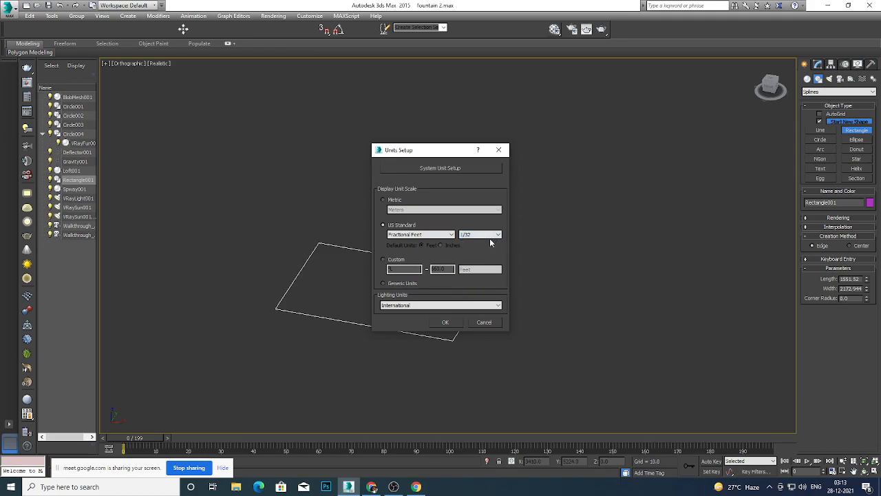
{"action": "left_click", "coordinate": [445, 323]}
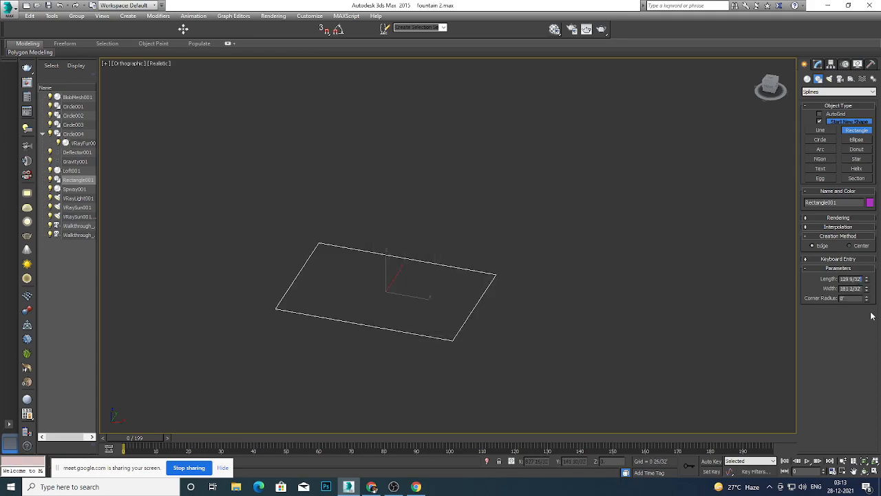
Set the rectangle's length and width to 20' each.
{"action": "key", "text": "BackSpace"}
{"action": "key", "text": "BackSpace"}
{"action": "key", "text": "BackSpace"}
{"action": "key", "text": "BackSpace"}
{"action": "key", "text": "BackSpace"}
{"action": "key", "text": "BackSpace"}
{"action": "key", "text": "BackSpace"}
{"action": "key", "text": "BackSpace"}
{"action": "key", "text": "Return"}
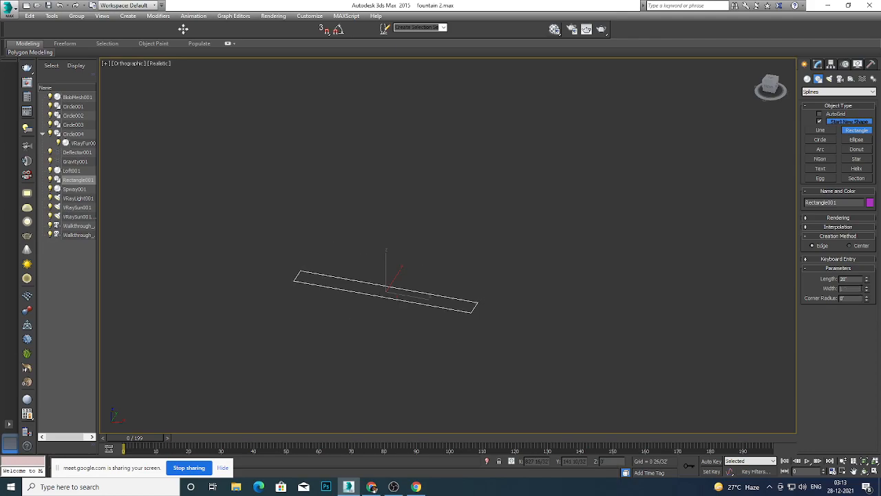
{"action": "key", "text": "Return"}
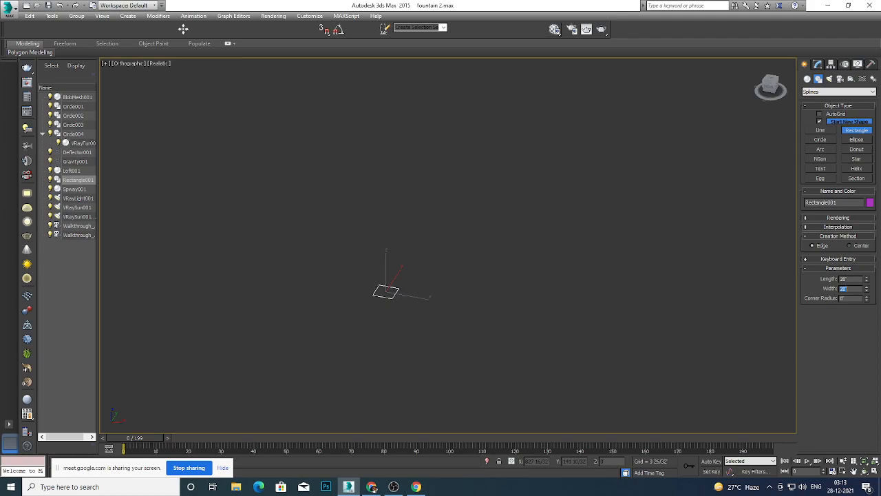
Convert the 20' square rectangle to an Editable Spline.
{"action": "scroll", "coordinate": [410, 337], "scroll_direction": "down", "scroll_amount": 6}
{"action": "scroll", "coordinate": [352, 322], "scroll_direction": "up", "scroll_amount": 4}
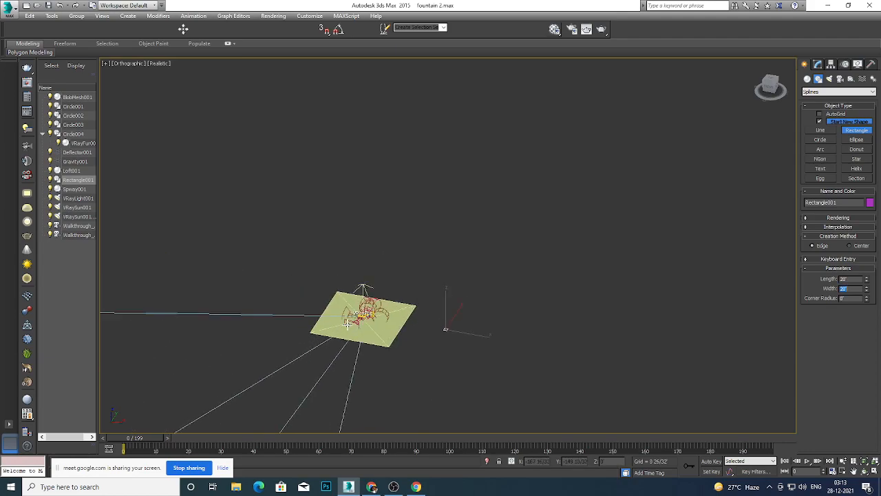
{"action": "scroll", "coordinate": [627, 322], "scroll_direction": "up", "scroll_amount": 5}
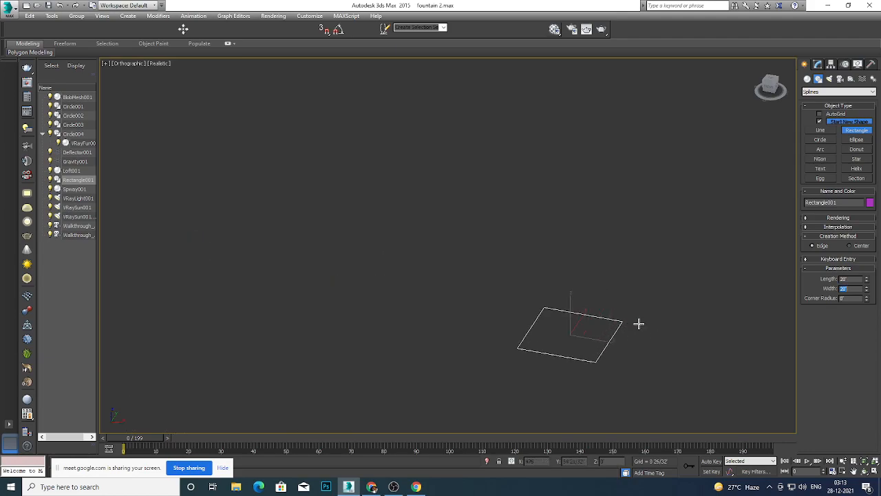
{"action": "scroll", "coordinate": [641, 331], "scroll_direction": "up", "scroll_amount": 4}
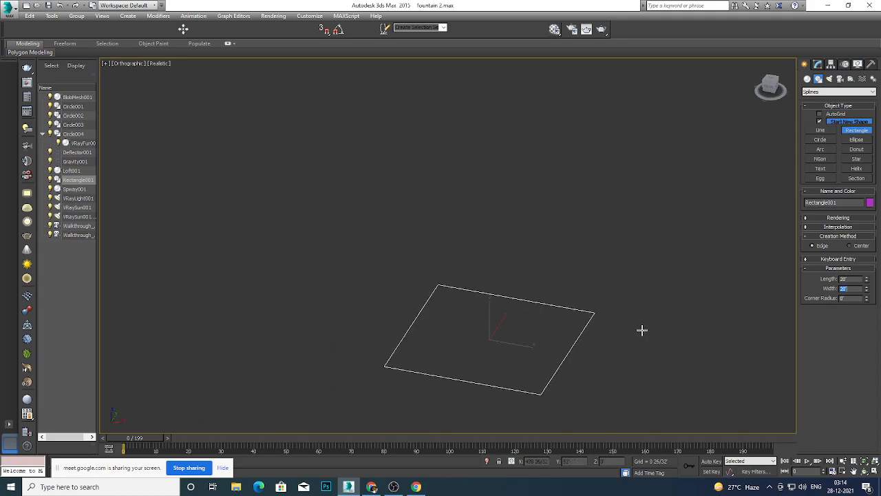
{"action": "right_click", "coordinate": [544, 303]}
{"action": "right_click", "coordinate": [569, 298]}
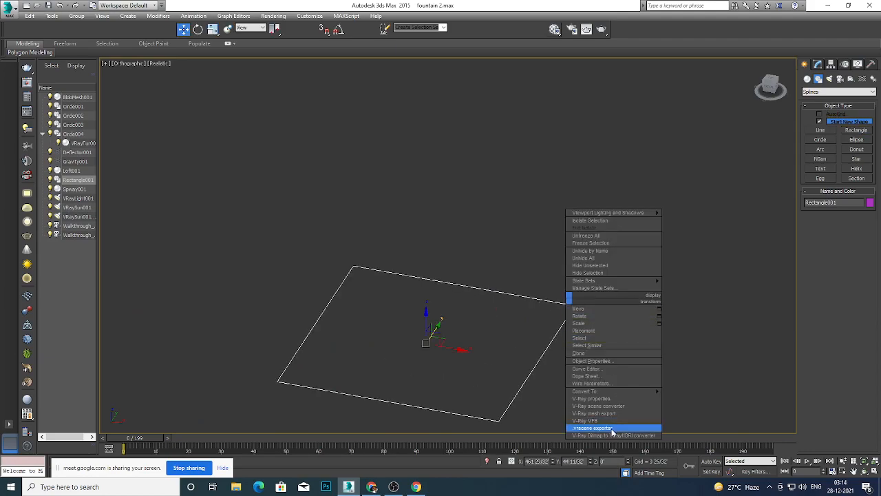
{"action": "mouse_move", "coordinate": [599, 391]}
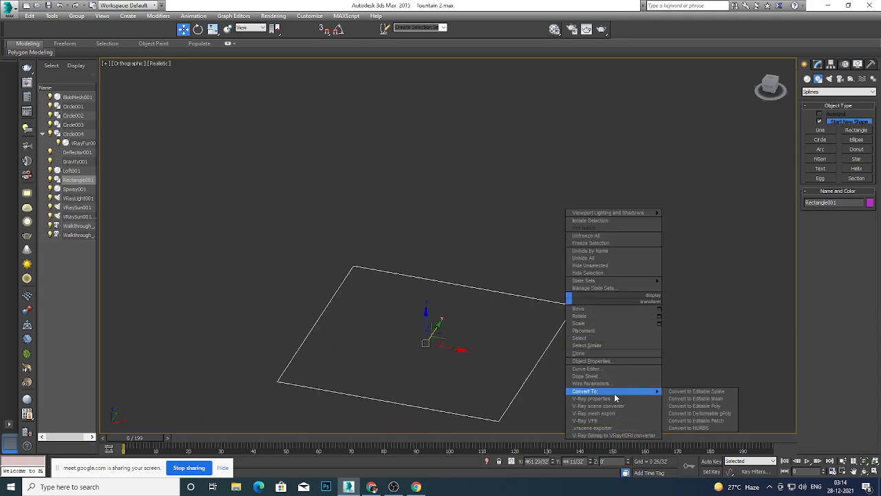
{"action": "left_click", "coordinate": [676, 392]}
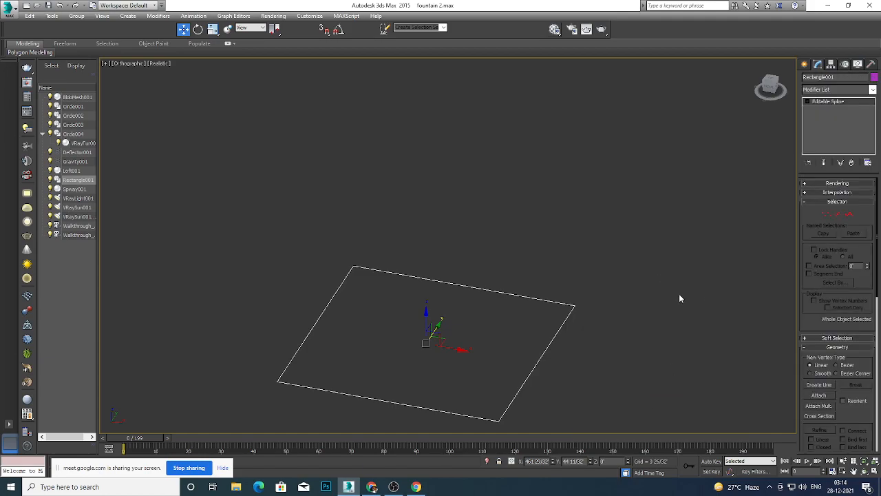
Outline the rectangle's spline inward at spline level to form a thin double border.
{"action": "middle_click_drag", "start_coordinate": [557, 274], "coordinate": [558, 365], "text": "alt"}
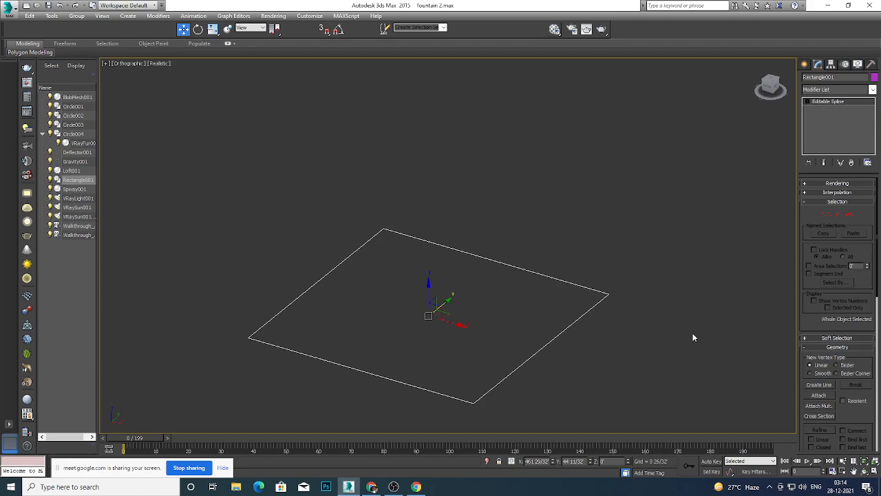
{"action": "key", "text": "1"}
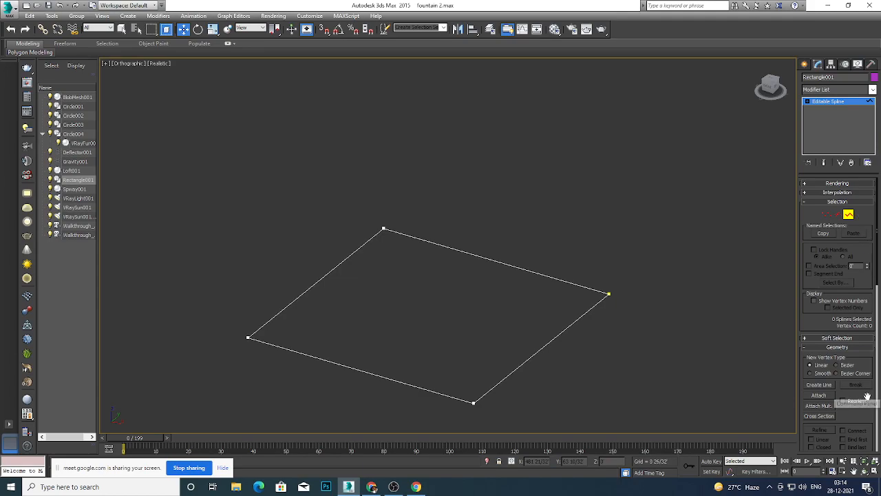
{"action": "scroll", "coordinate": [873, 359], "scroll_direction": "down", "scroll_amount": 5}
{"action": "scroll", "coordinate": [873, 360], "scroll_direction": "down", "scroll_amount": 3}
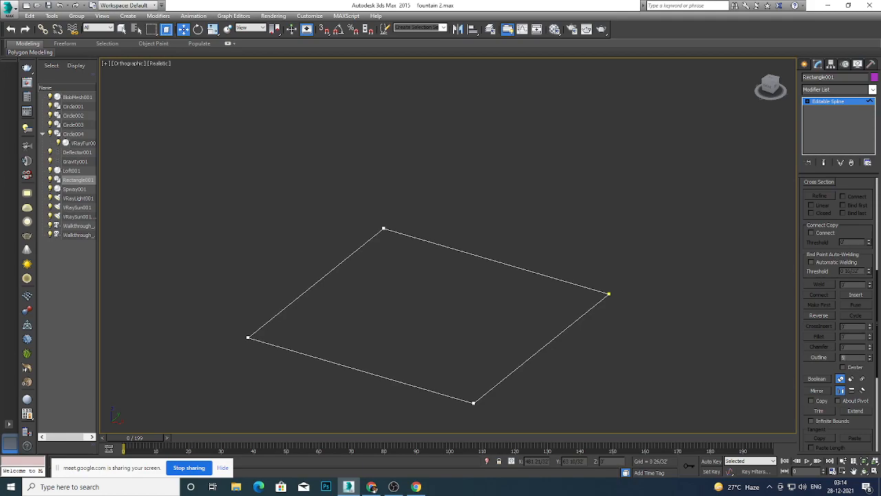
{"action": "key", "text": "Return"}
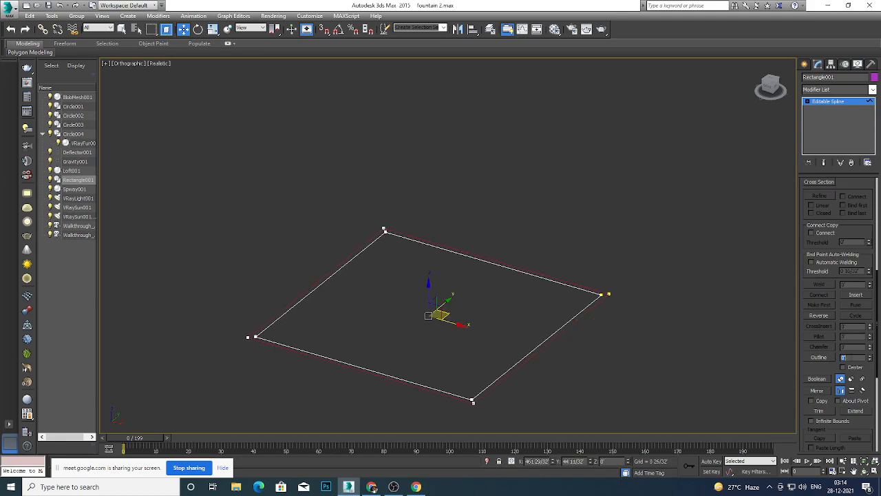
{"action": "left_click", "coordinate": [590, 326]}
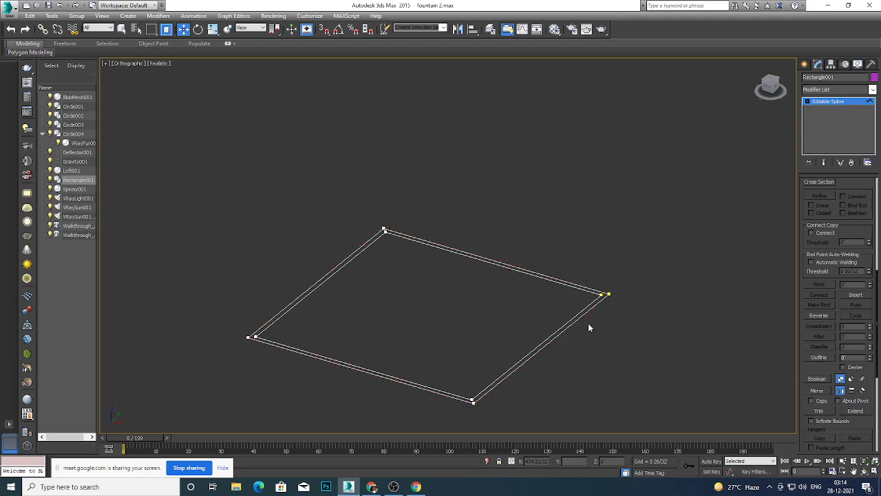
Clone the outlined rectangle as an independent copy and delete the outer spline from the clone.
{"action": "key", "text": "ctrl+v"}
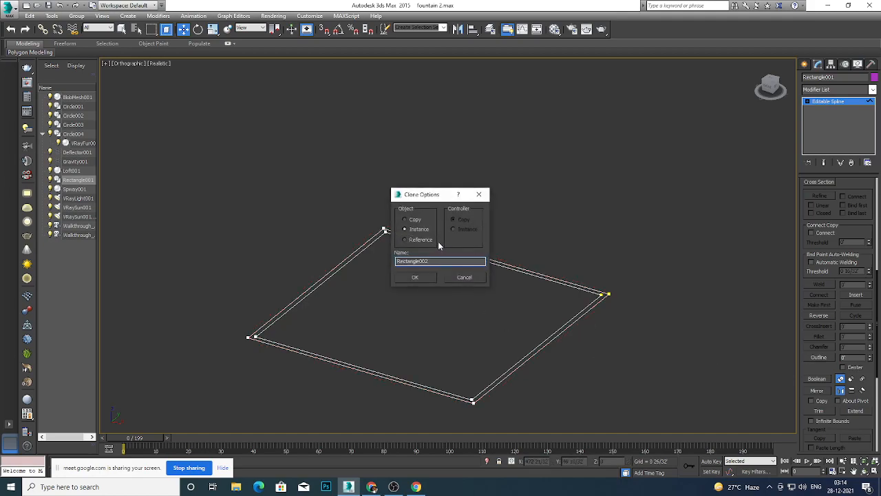
{"action": "left_click", "coordinate": [415, 277]}
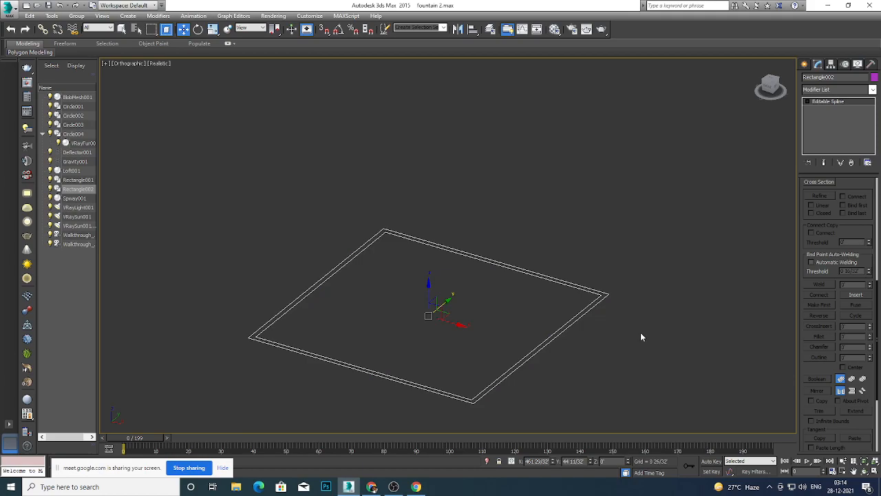
{"action": "key", "text": "1"}
{"action": "scroll", "coordinate": [533, 367], "scroll_direction": "up", "scroll_amount": 5}
{"action": "left_click", "coordinate": [540, 331]}
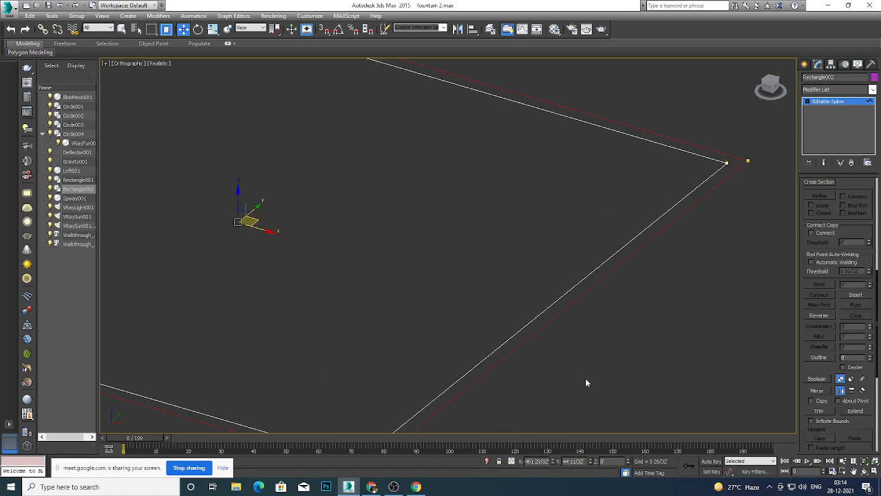
{"action": "left_click", "coordinate": [585, 379]}
{"action": "scroll", "coordinate": [582, 376], "scroll_direction": "down", "scroll_amount": 6}
{"action": "scroll", "coordinate": [561, 344], "scroll_direction": "up", "scroll_amount": 3}
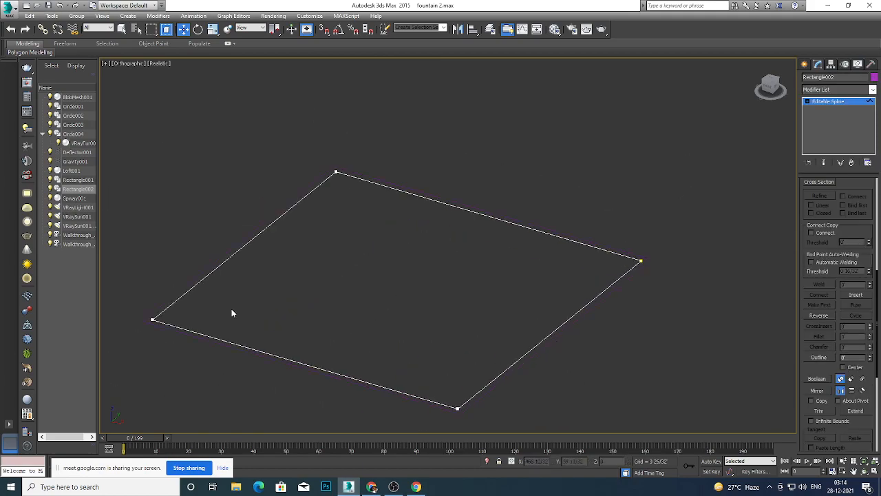
Apply an Extrude modifier to the original double-bordered rectangle, Rectangle001.
{"action": "left_click", "coordinate": [76, 179]}
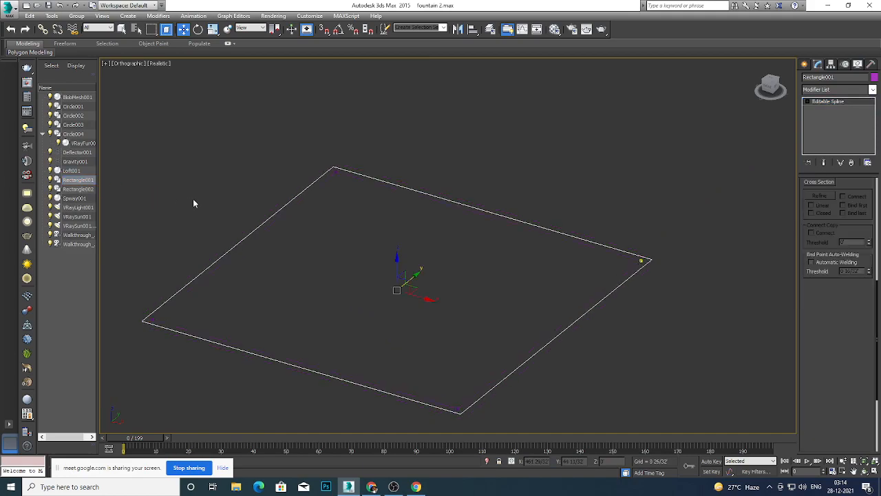
{"action": "scroll", "coordinate": [628, 291], "scroll_direction": "down", "scroll_amount": 2}
{"action": "scroll", "coordinate": [627, 290], "scroll_direction": "up", "scroll_amount": 2}
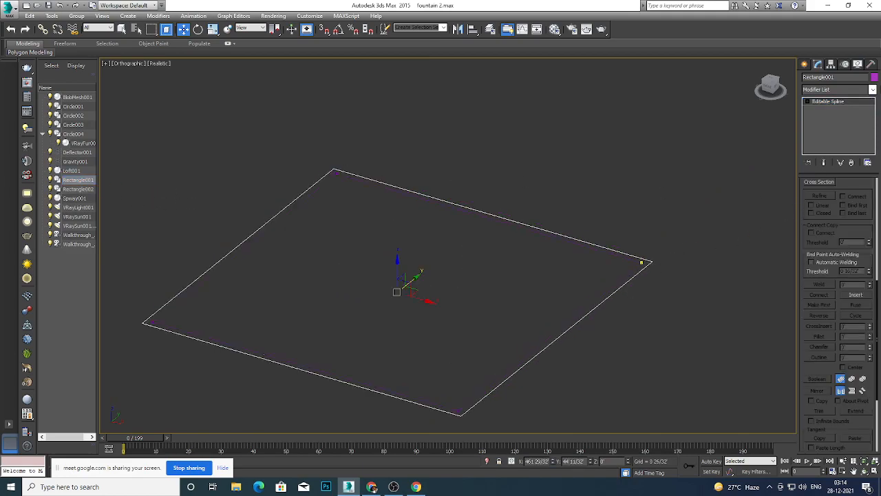
{"action": "left_click", "coordinate": [850, 93]}
{"action": "type", "text": "ex"}
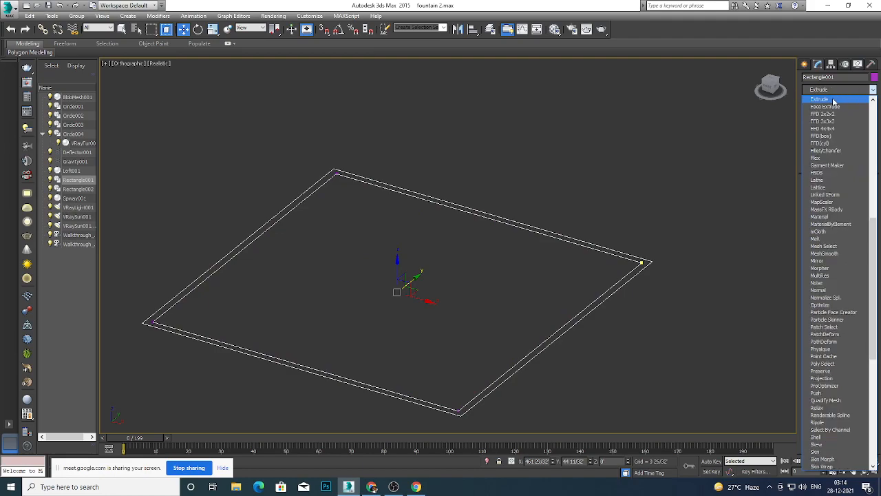
{"action": "left_click", "coordinate": [835, 101]}
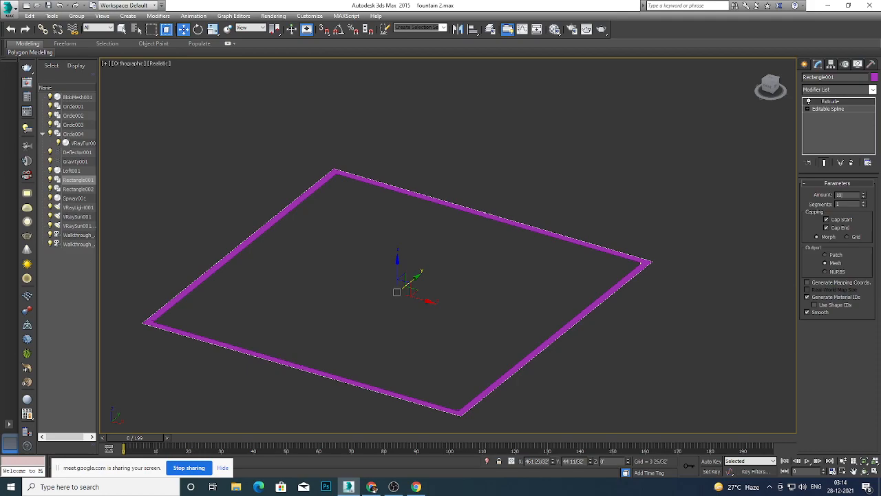
Apply an Extrude modifier to the cloned inner rectangle, Rectangle002, with an amount of 0 13/32' to form the box floor.
{"action": "scroll", "coordinate": [588, 235], "scroll_direction": "down", "scroll_amount": 5}
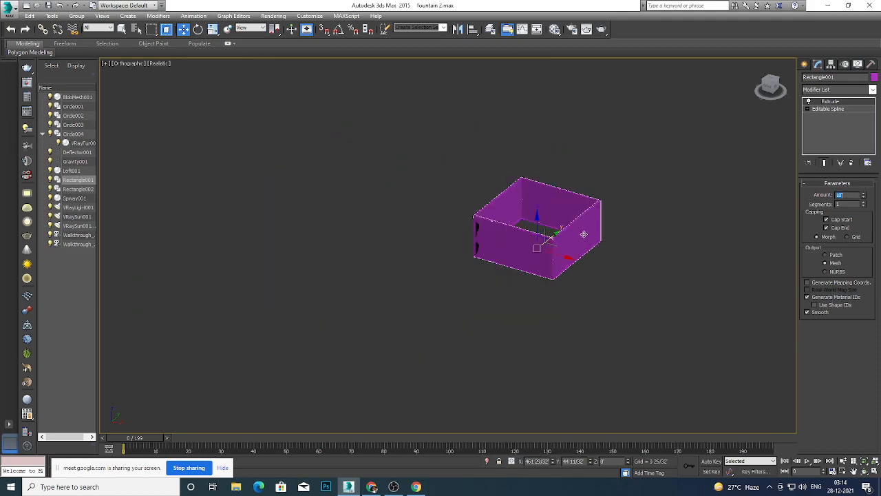
{"action": "left_click", "coordinate": [72, 189]}
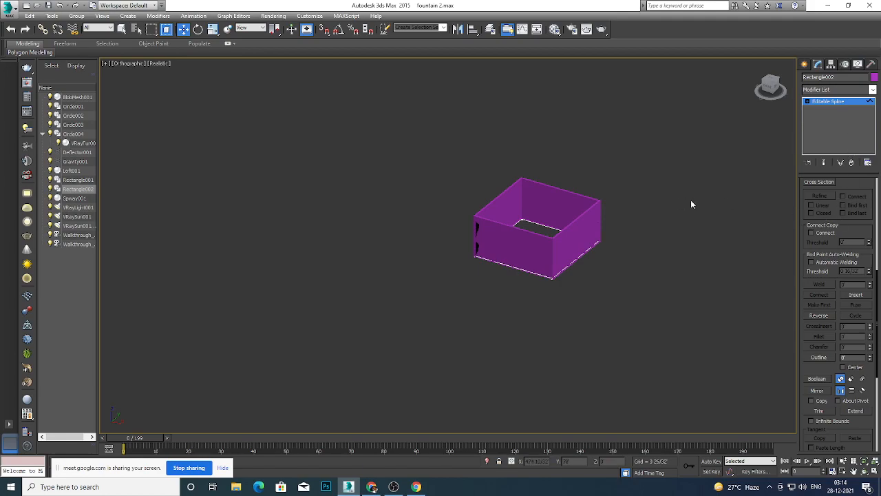
{"action": "left_click", "coordinate": [827, 89]}
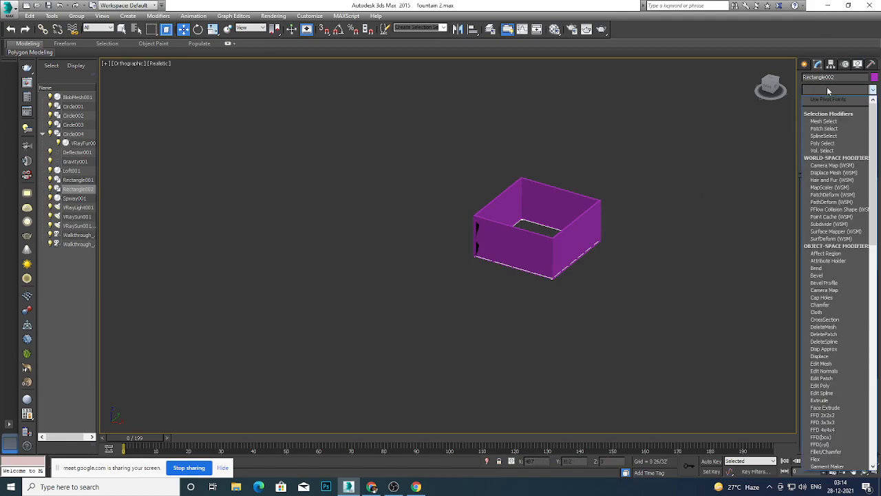
{"action": "type", "text": "ex"}
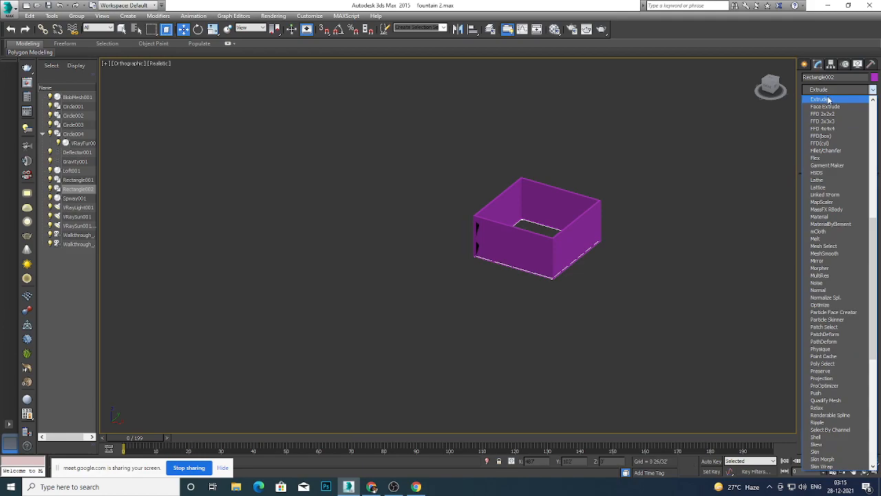
{"action": "left_click", "coordinate": [831, 100]}
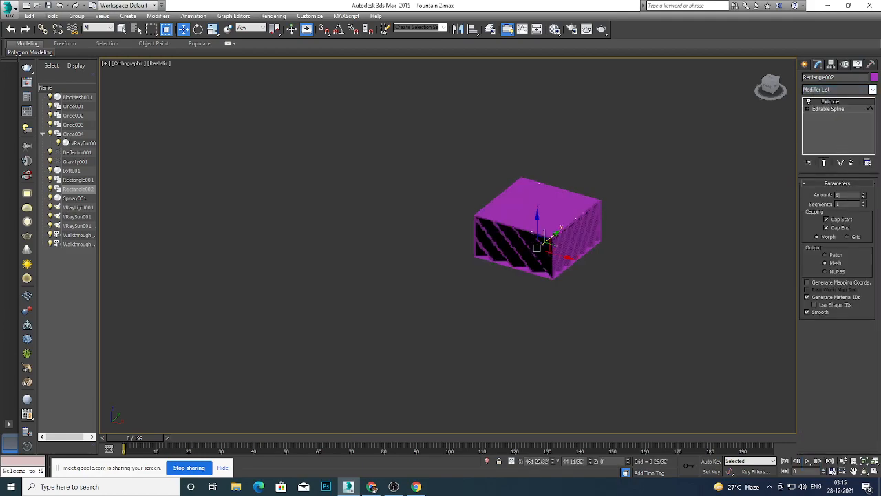
{"action": "key", "text": "Return"}
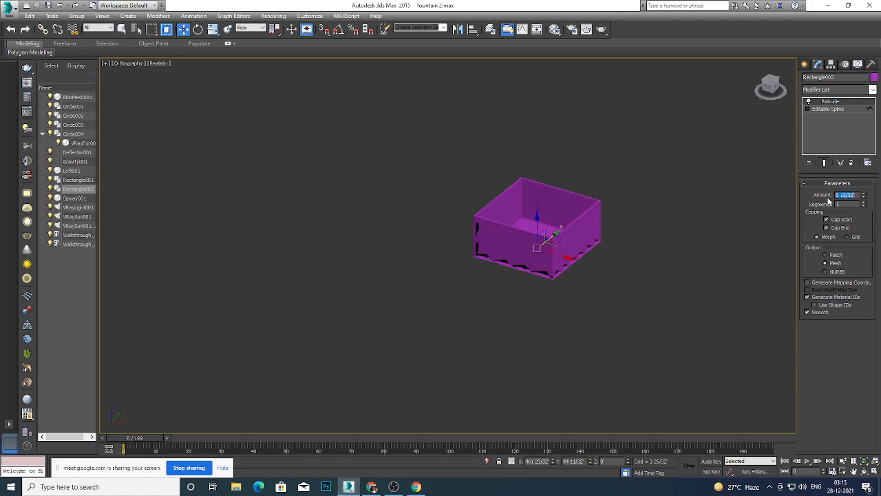
{"action": "left_click", "coordinate": [660, 281]}
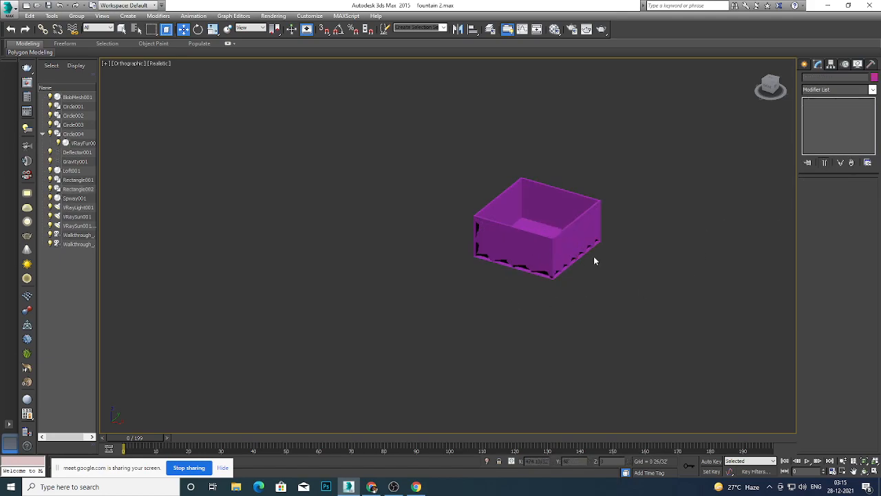
Clone the floor slab Rectangle002 straight up above the walls as one independent copy, Rectangle003.
{"action": "left_click", "coordinate": [73, 189]}
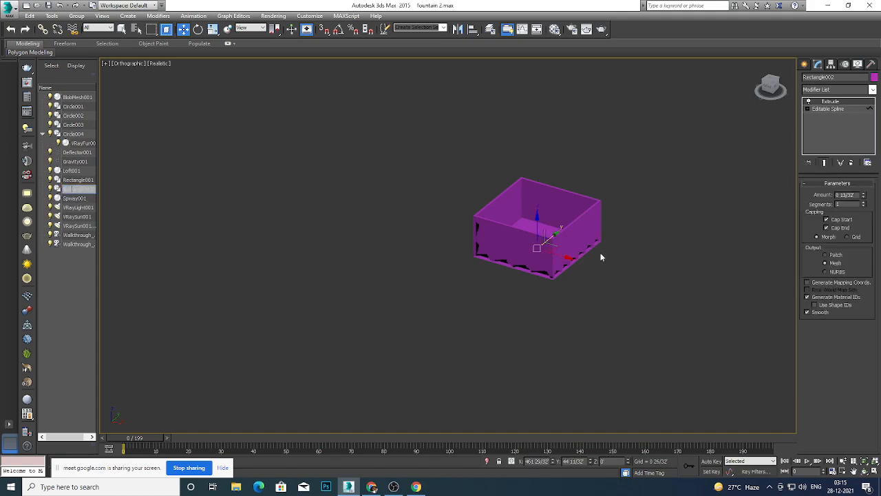
{"action": "scroll", "coordinate": [537, 229], "scroll_direction": "up", "scroll_amount": 2}
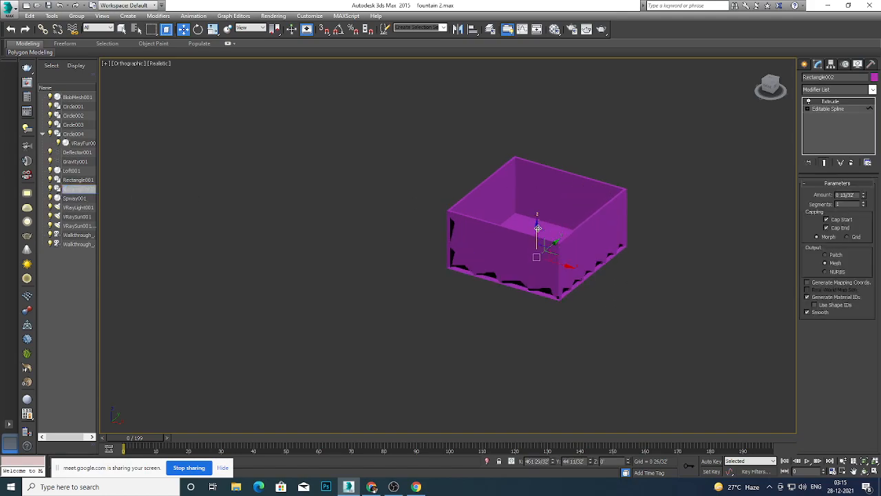
{"action": "left_click_drag", "start_coordinate": [538, 229], "coordinate": [539, 143]}
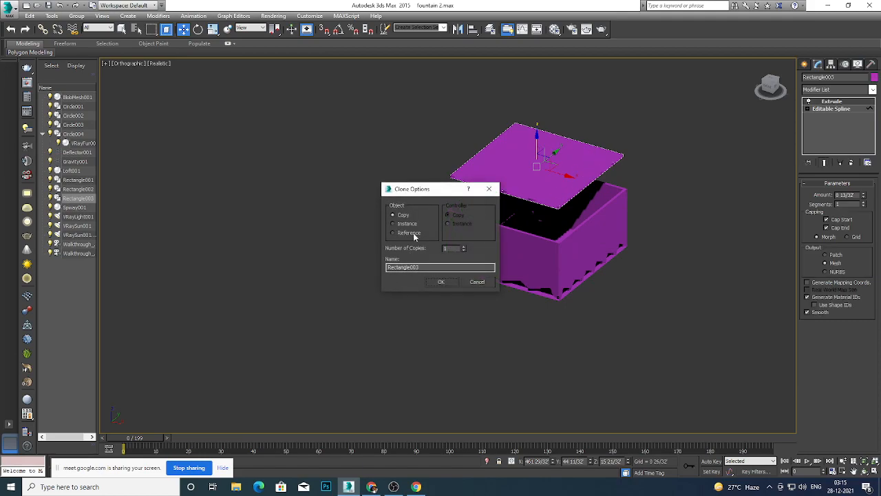
{"action": "left_click", "coordinate": [441, 281]}
Snap the copied slab Rectangle003 down onto the top of the walls to close the box as a ceiling.
{"action": "scroll", "coordinate": [557, 206], "scroll_direction": "up", "scroll_amount": 2}
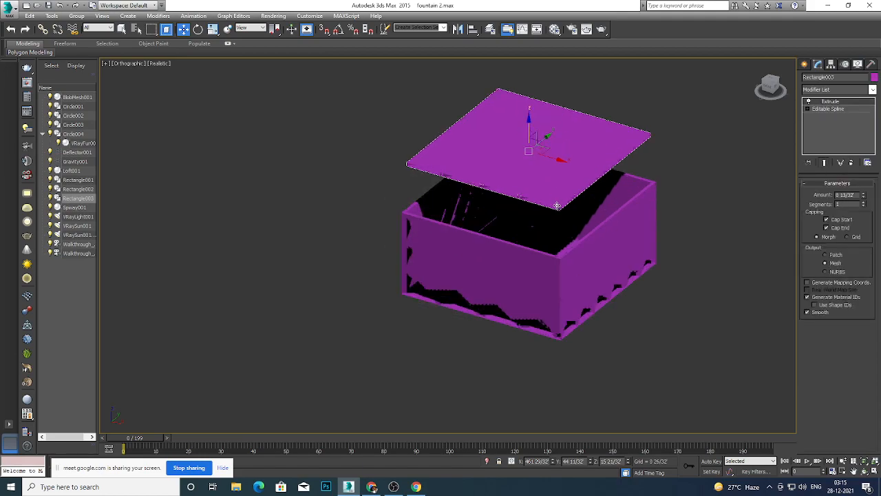
{"action": "scroll", "coordinate": [557, 206], "scroll_direction": "up", "scroll_amount": 2}
{"action": "scroll", "coordinate": [549, 234], "scroll_direction": "up", "scroll_amount": 2}
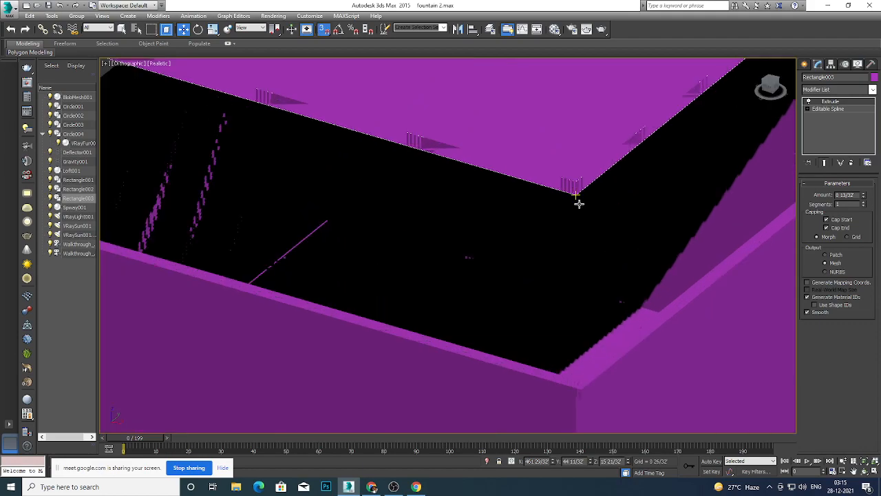
{"action": "left_click_drag", "start_coordinate": [576, 197], "coordinate": [551, 201]}
{"action": "scroll", "coordinate": [543, 195], "scroll_direction": "down", "scroll_amount": 4}
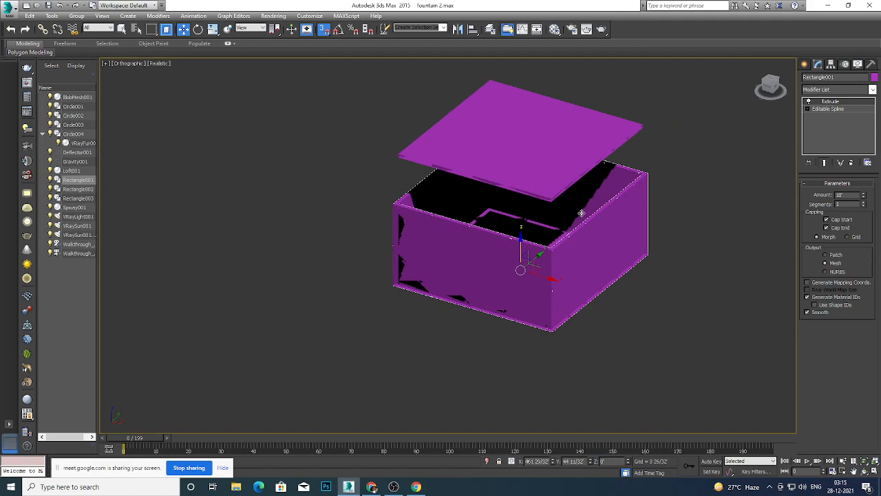
{"action": "left_click", "coordinate": [718, 195]}
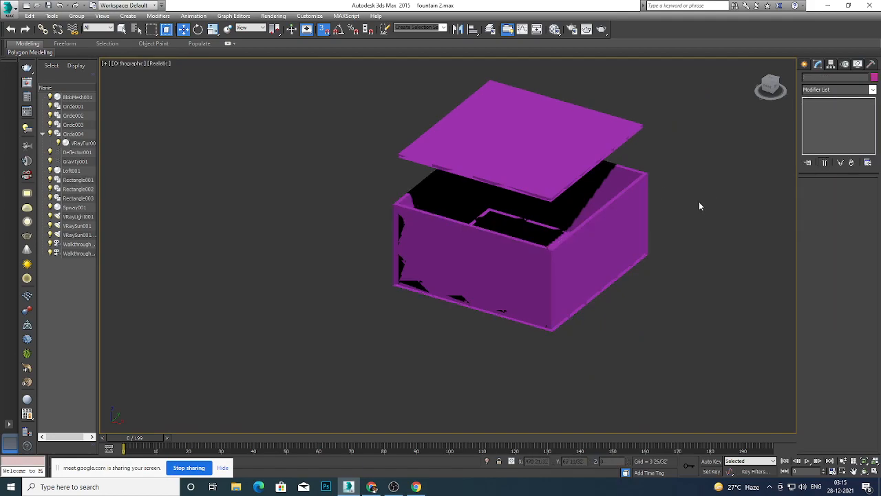
{"action": "left_click", "coordinate": [555, 130]}
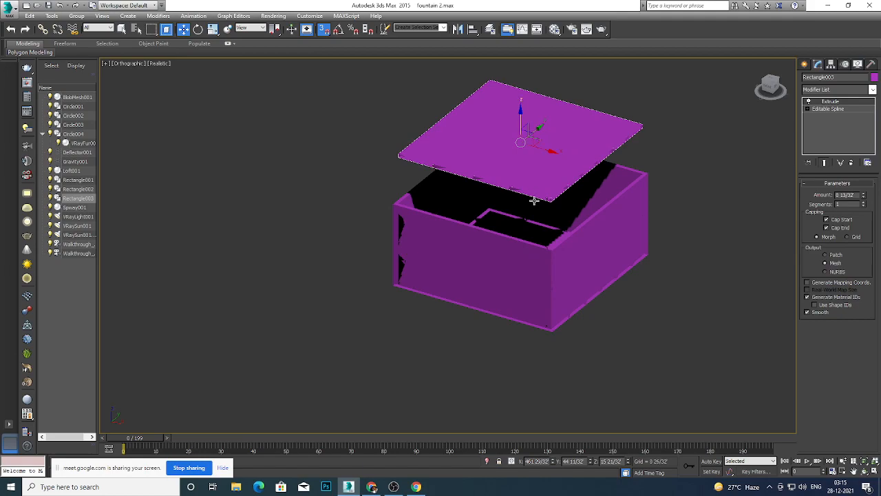
{"action": "scroll", "coordinate": [534, 200], "scroll_direction": "up", "scroll_amount": 3}
{"action": "left_click_drag", "start_coordinate": [516, 111], "coordinate": [520, 204]}
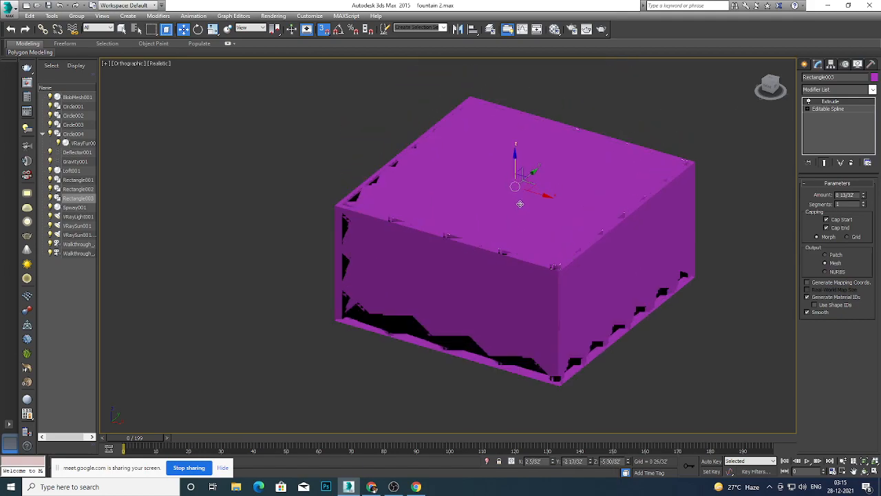
{"action": "scroll", "coordinate": [521, 204], "scroll_direction": "down", "scroll_amount": 4}
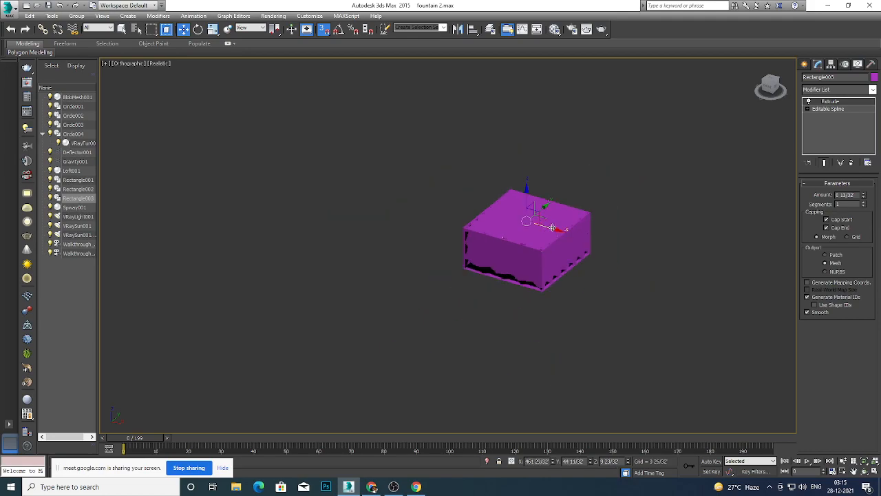
{"action": "left_click", "coordinate": [551, 265]}
{"action": "scroll", "coordinate": [541, 271], "scroll_direction": "up", "scroll_amount": 2}
{"action": "scroll", "coordinate": [580, 234], "scroll_direction": "down", "scroll_amount": 4}
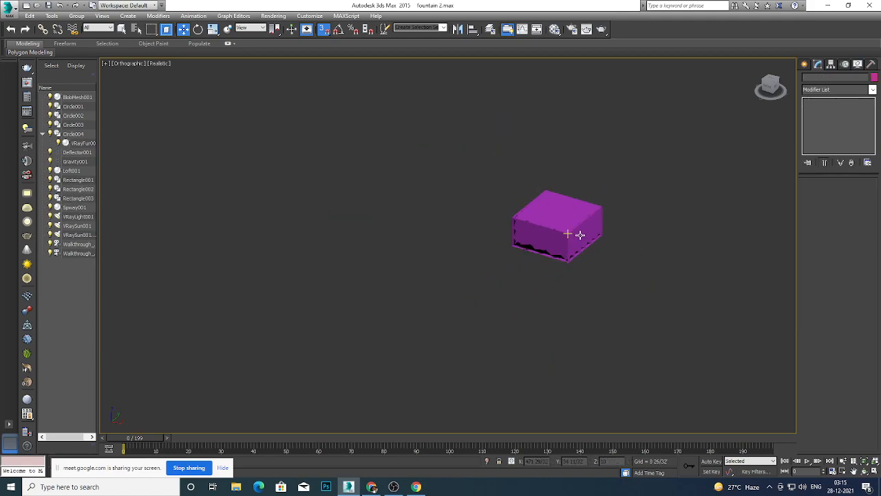
Create a VRayPhysicalCamera in the wireframe top view from the box's lower-right corner, with its target near the box centre.
{"action": "key", "text": "t"}
{"action": "scroll", "coordinate": [551, 236], "scroll_direction": "down", "scroll_amount": 5}
{"action": "scroll", "coordinate": [551, 236], "scroll_direction": "down", "scroll_amount": 9}
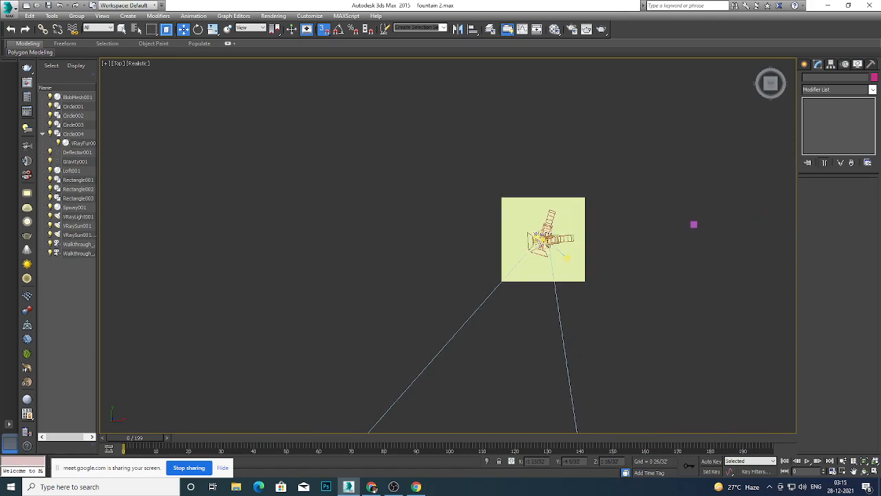
{"action": "scroll", "coordinate": [684, 233], "scroll_direction": "up", "scroll_amount": 3}
{"action": "scroll", "coordinate": [613, 221], "scroll_direction": "up", "scroll_amount": 4}
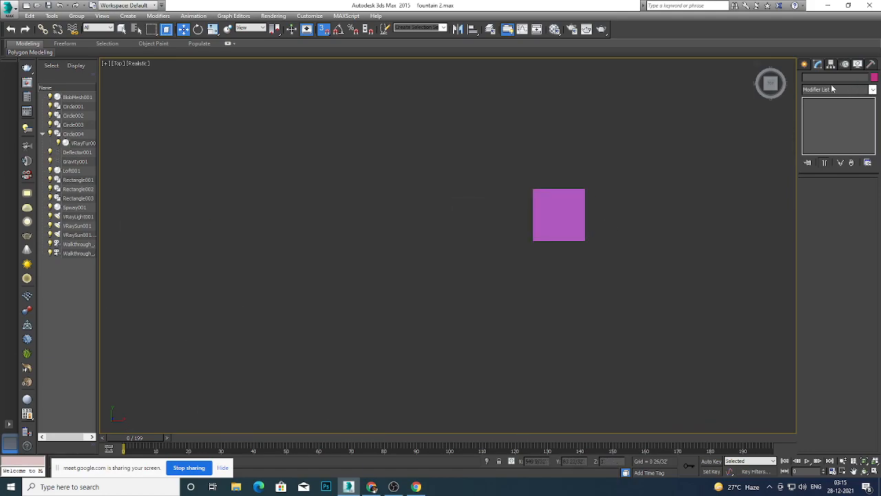
{"action": "left_click", "coordinate": [809, 64]}
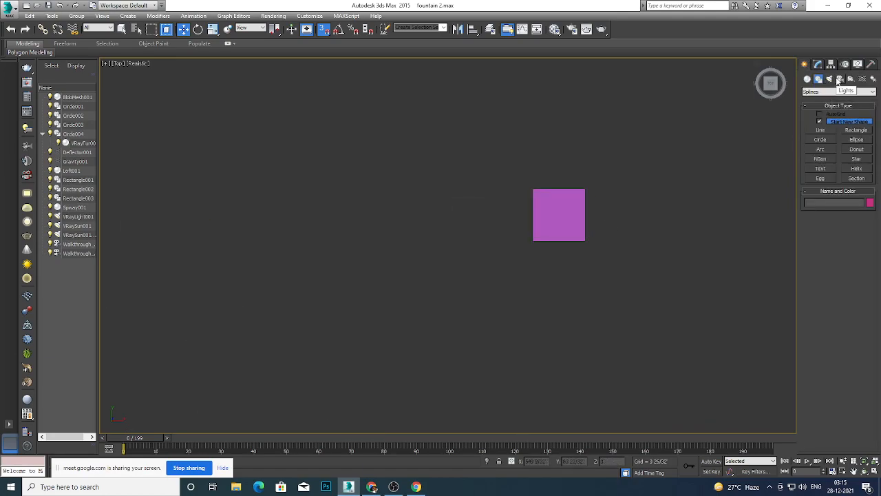
{"action": "left_click", "coordinate": [840, 79]}
{"action": "left_click", "coordinate": [827, 92]}
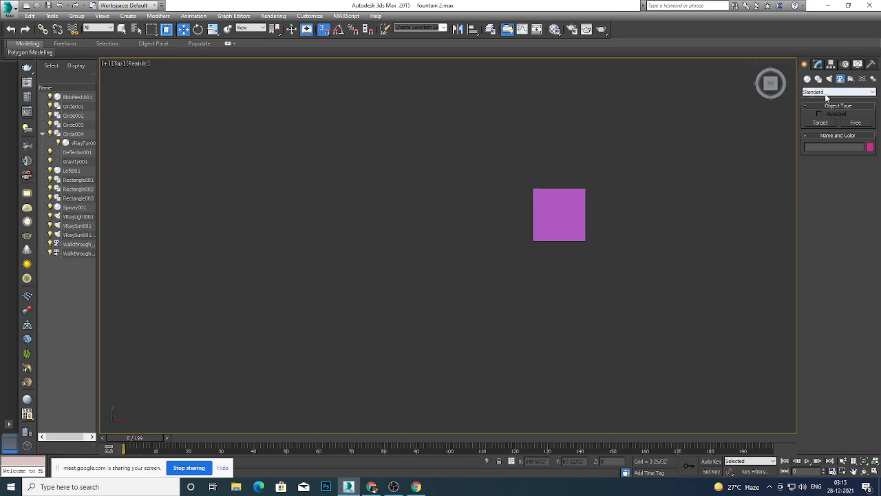
{"action": "left_click", "coordinate": [809, 106]}
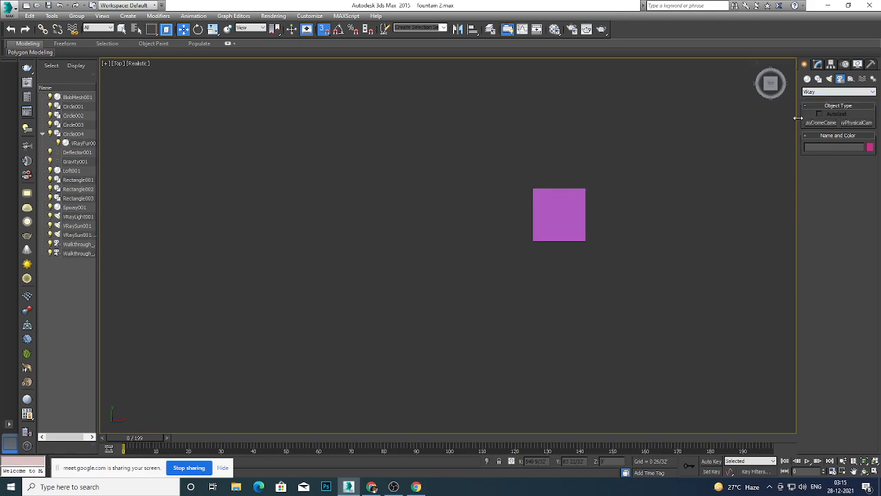
{"action": "left_click", "coordinate": [855, 123]}
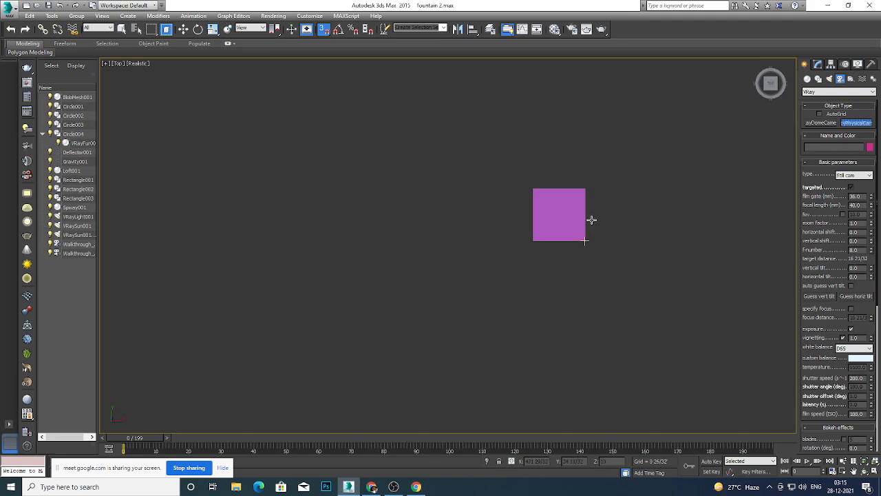
{"action": "key", "text": "F3"}
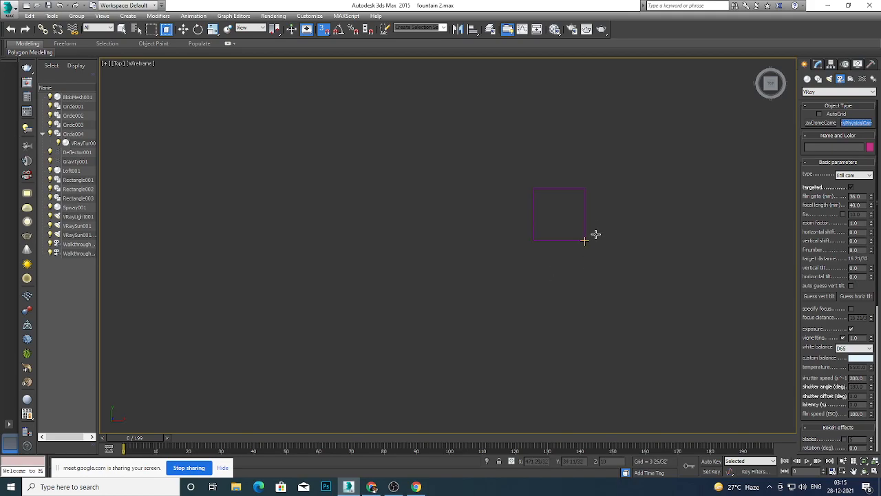
{"action": "key", "text": "s"}
{"action": "scroll", "coordinate": [584, 239], "scroll_direction": "up", "scroll_amount": 4}
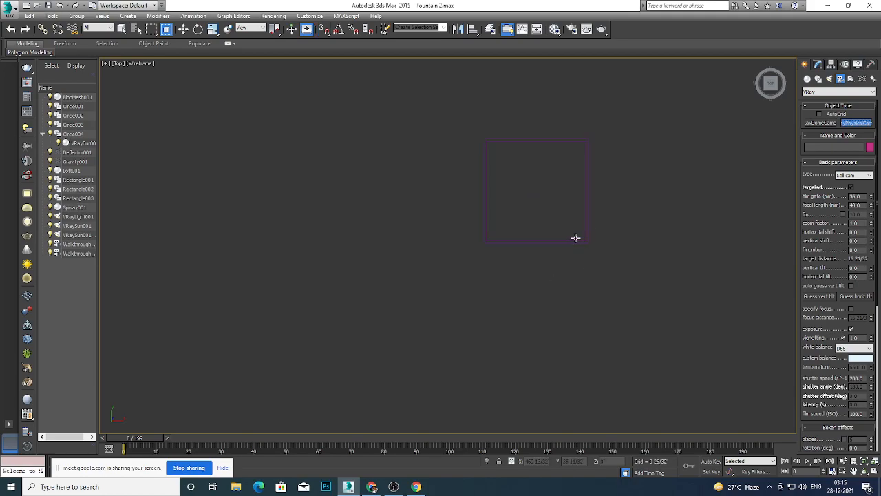
{"action": "scroll", "coordinate": [564, 248], "scroll_direction": "down", "scroll_amount": 4}
{"action": "scroll", "coordinate": [567, 242], "scroll_direction": "up", "scroll_amount": 2}
{"action": "left_click_drag", "start_coordinate": [576, 245], "coordinate": [535, 201]}
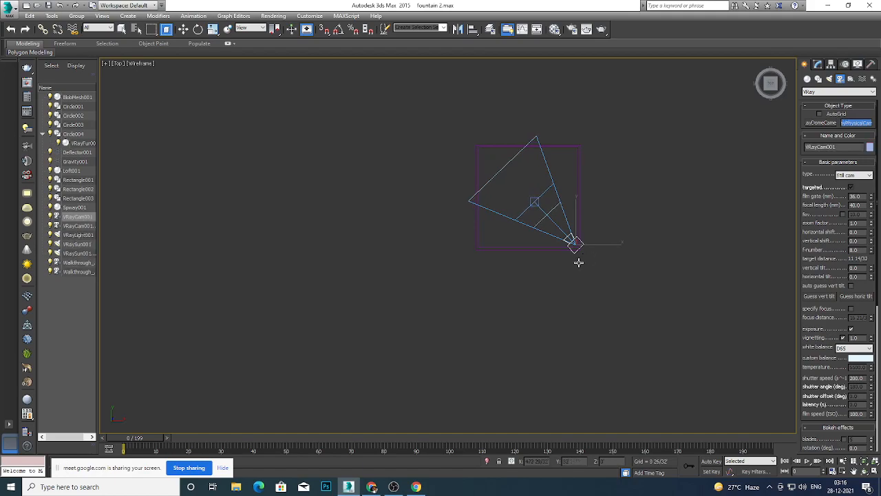
Look through the new VRayCam001 with realistic shading to check the view inside the box.
{"action": "key", "text": "f"}
{"action": "scroll", "coordinate": [572, 252], "scroll_direction": "down", "scroll_amount": 3}
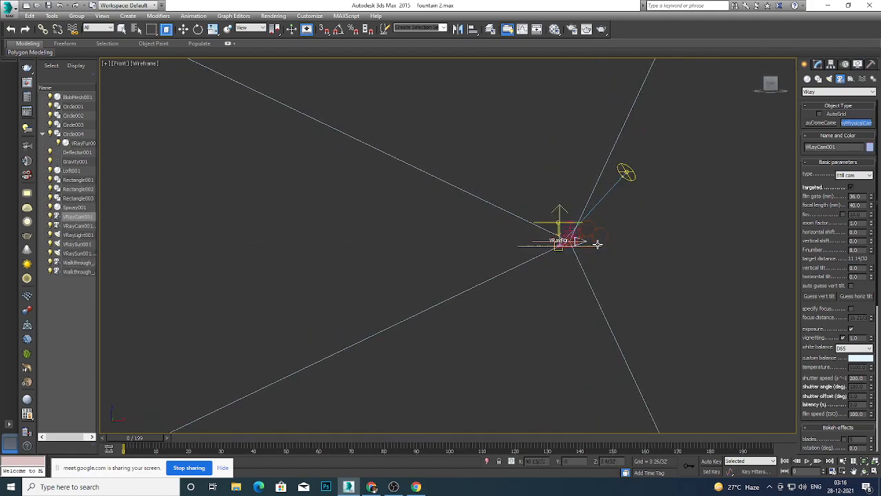
{"action": "key", "text": "F3"}
{"action": "key", "text": "F3"}
{"action": "key", "text": "c"}
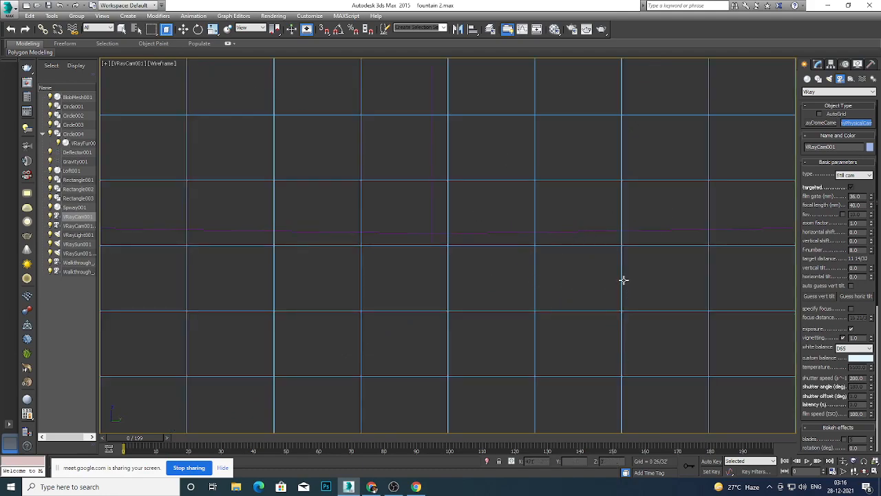
{"action": "key", "text": "F3"}
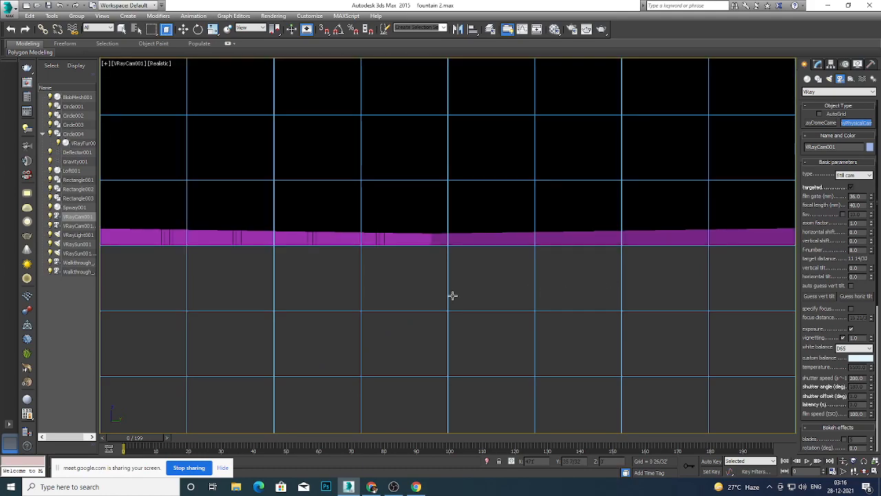
Select VRayCam001 together with its target and pan the camera view to raise the camera above floor level.
{"action": "left_click", "coordinate": [79, 226], "text": "ctrl"}
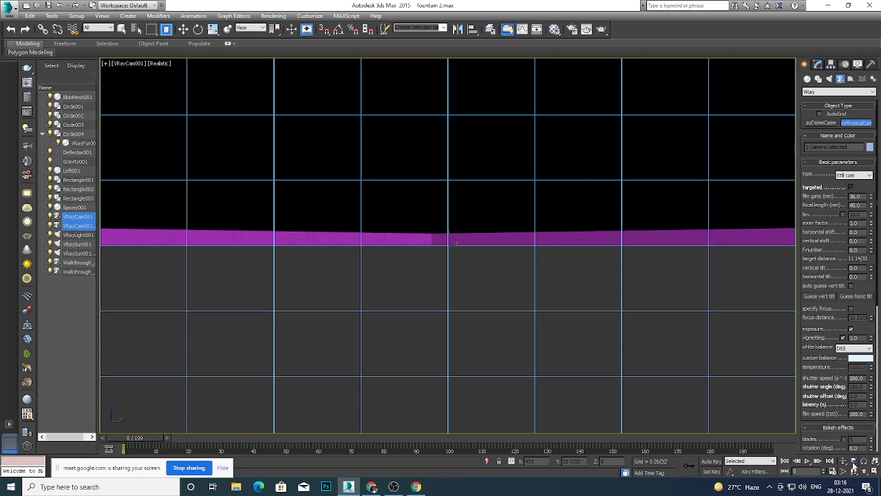
{"action": "middle_click_drag", "start_coordinate": [497, 217], "coordinate": [502, 243]}
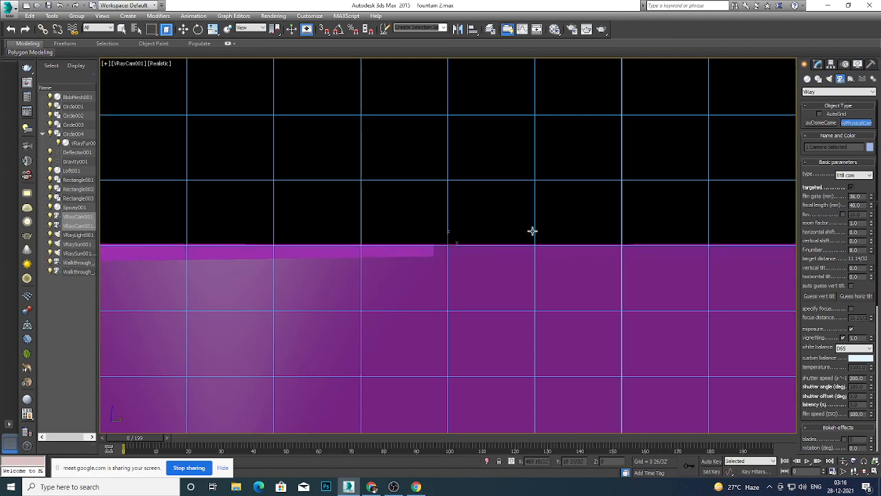
{"action": "key", "text": "alt+w"}
{"action": "middle_click_drag", "start_coordinate": [428, 311], "coordinate": [427, 320]}
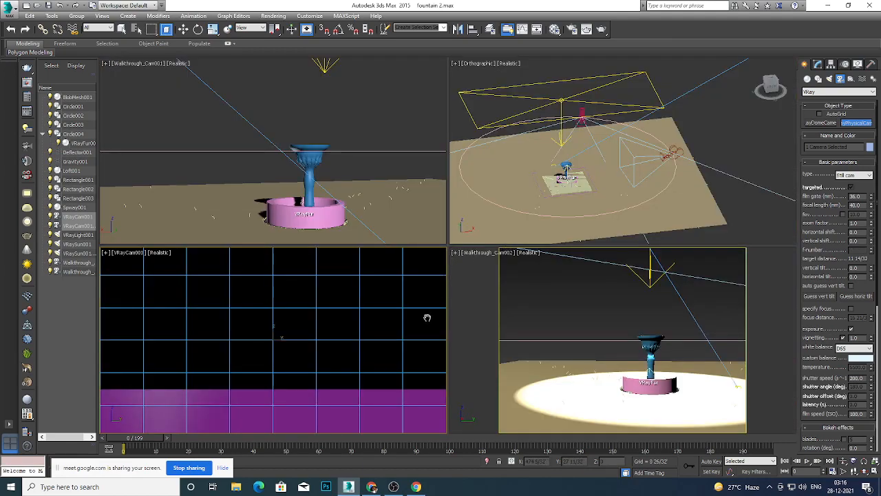
{"action": "key", "text": "alt+w"}
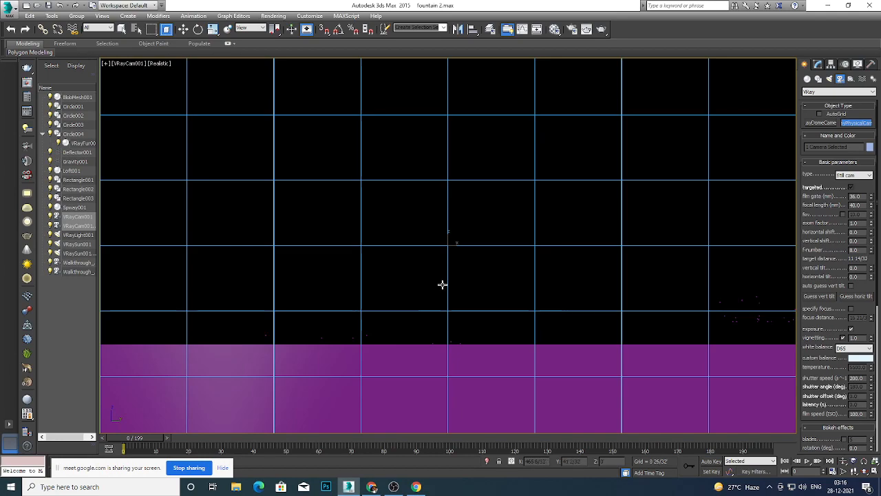
Raise the V-Ray camera and its target together by about 4 feet in the left view, to about mid-height of the box.
{"action": "key", "text": "t"}
{"action": "scroll", "coordinate": [512, 273], "scroll_direction": "down", "scroll_amount": 5}
{"action": "scroll", "coordinate": [533, 255], "scroll_direction": "up", "scroll_amount": 3}
{"action": "middle_click_drag", "start_coordinate": [550, 314], "coordinate": [576, 255], "text": "alt"}
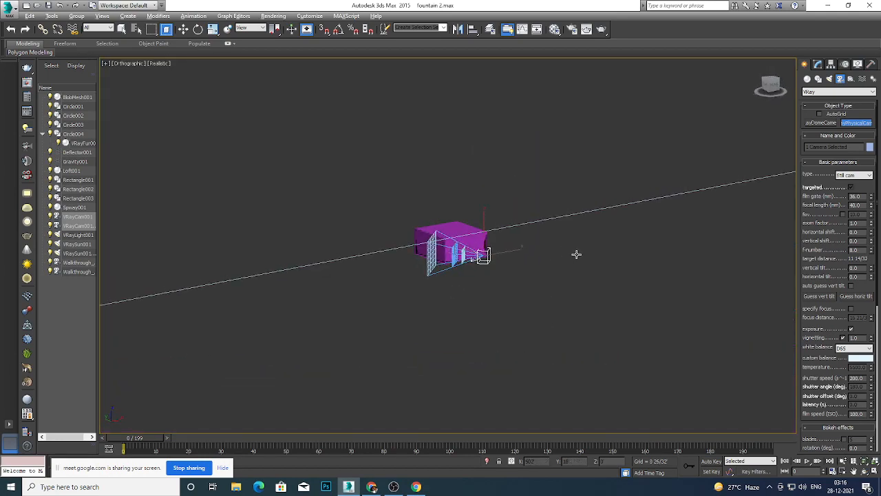
{"action": "scroll", "coordinate": [466, 262], "scroll_direction": "up", "scroll_amount": 4}
{"action": "key", "text": "w"}
{"action": "scroll", "coordinate": [491, 262], "scroll_direction": "up", "scroll_amount": 3}
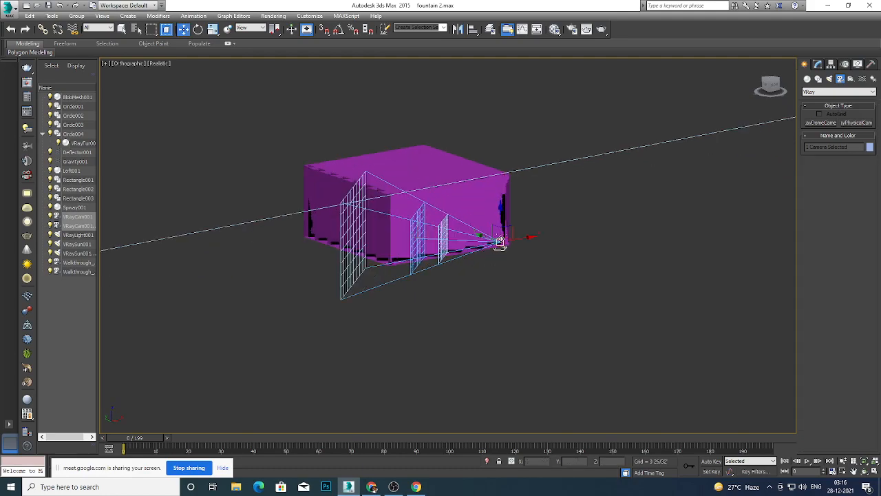
{"action": "left_click", "coordinate": [499, 221]}
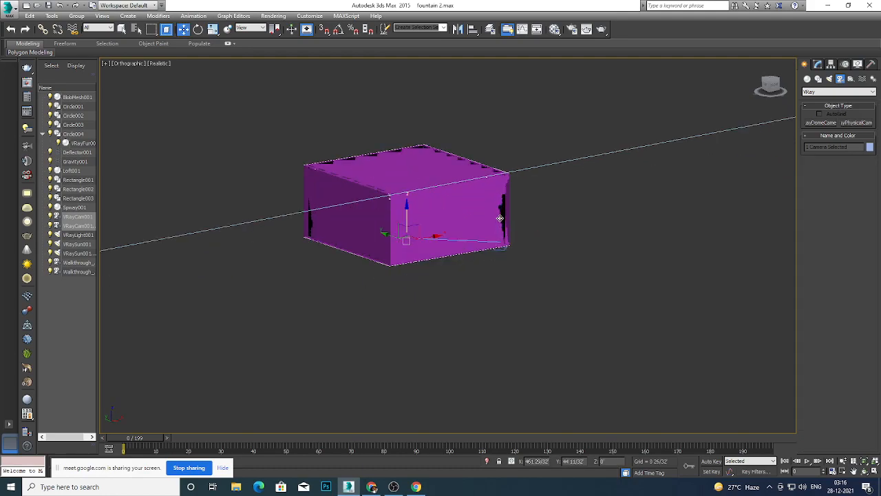
{"action": "left_click", "coordinate": [492, 252]}
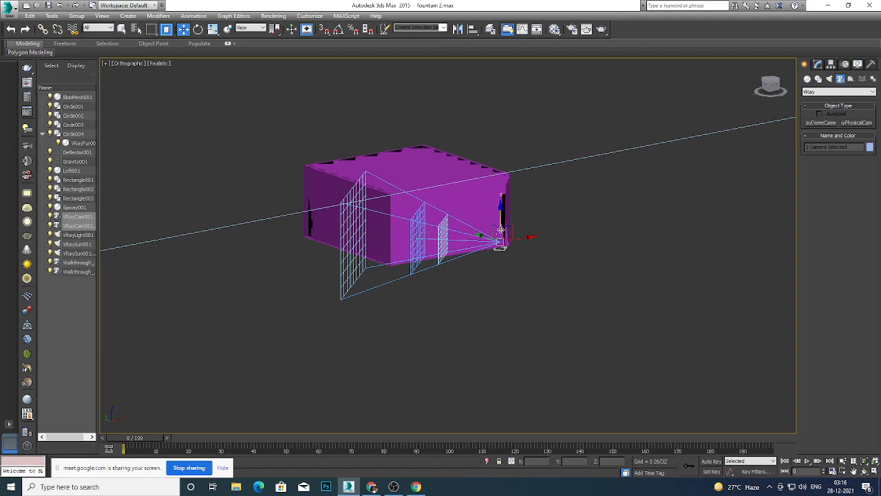
{"action": "key", "text": "l"}
{"action": "scroll", "coordinate": [482, 247], "scroll_direction": "down", "scroll_amount": 3}
{"action": "scroll", "coordinate": [349, 241], "scroll_direction": "up", "scroll_amount": 2}
{"action": "scroll", "coordinate": [348, 240], "scroll_direction": "up", "scroll_amount": 2}
{"action": "left_click_drag", "start_coordinate": [369, 231], "coordinate": [400, 201]}
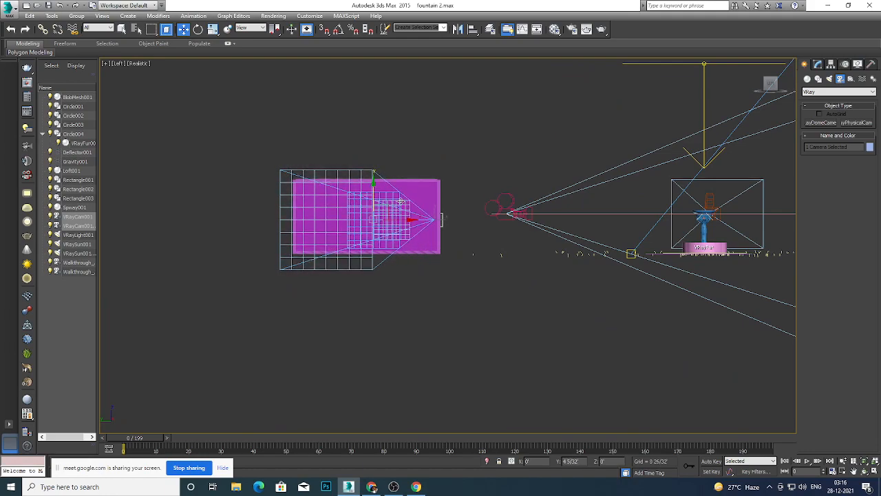
{"action": "left_click", "coordinate": [458, 162]}
Isolate the ceiling slab Rectangle003.
{"action": "key", "text": "t"}
{"action": "scroll", "coordinate": [408, 250], "scroll_direction": "down", "scroll_amount": 4}
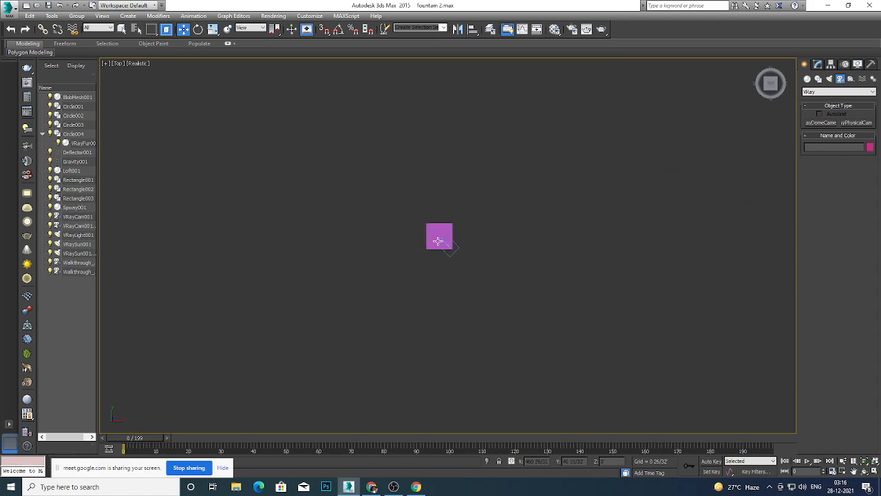
{"action": "scroll", "coordinate": [440, 240], "scroll_direction": "up", "scroll_amount": 3}
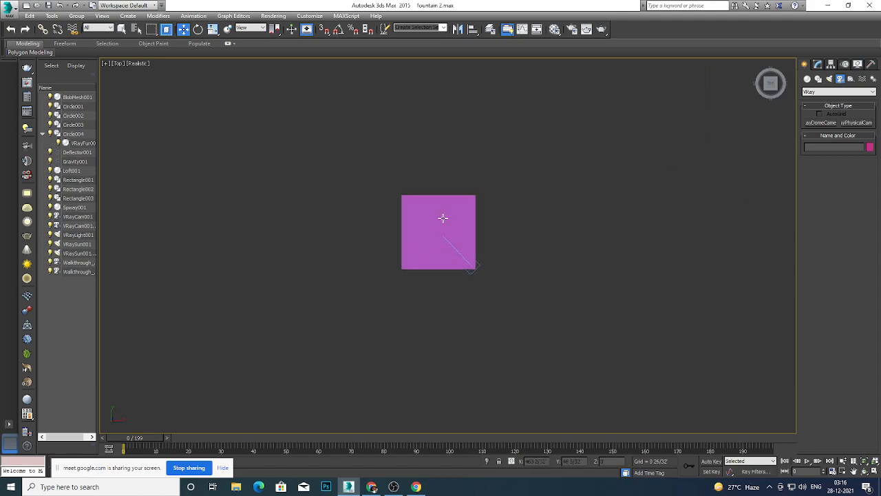
{"action": "middle_click_drag", "start_coordinate": [452, 262], "coordinate": [491, 236], "text": "alt"}
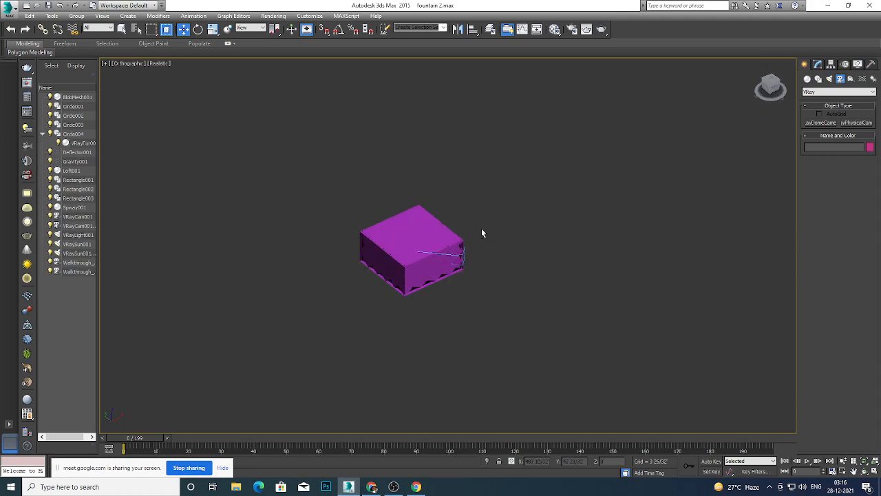
{"action": "scroll", "coordinate": [410, 235], "scroll_direction": "up", "scroll_amount": 5}
{"action": "left_click", "coordinate": [419, 229]}
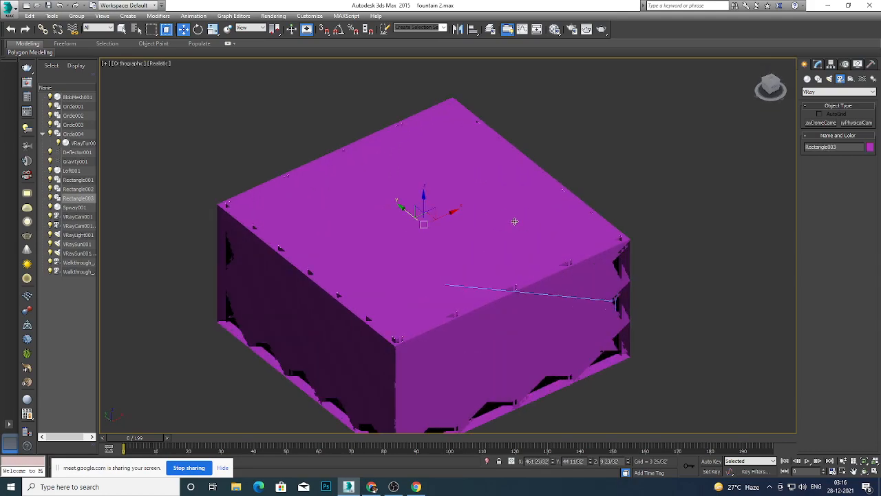
{"action": "middle_click_drag", "start_coordinate": [502, 209], "coordinate": [519, 204]}
{"action": "right_click", "coordinate": [486, 210]}
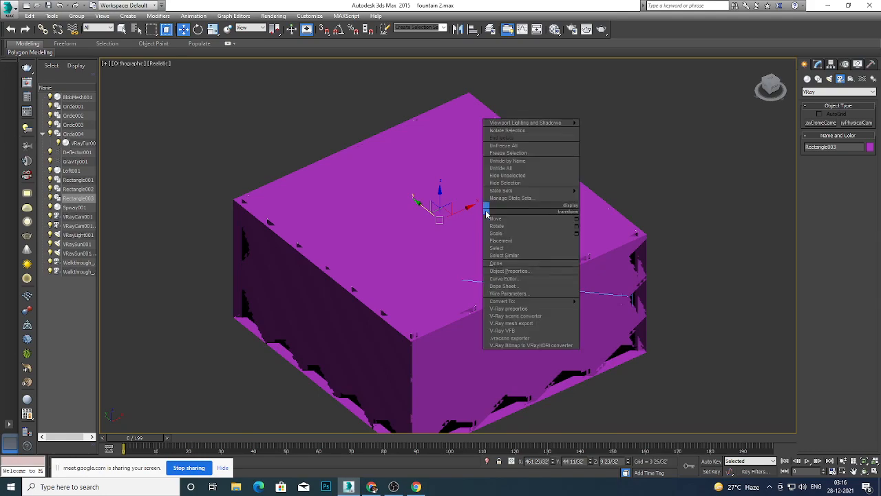
{"action": "left_click", "coordinate": [529, 131]}
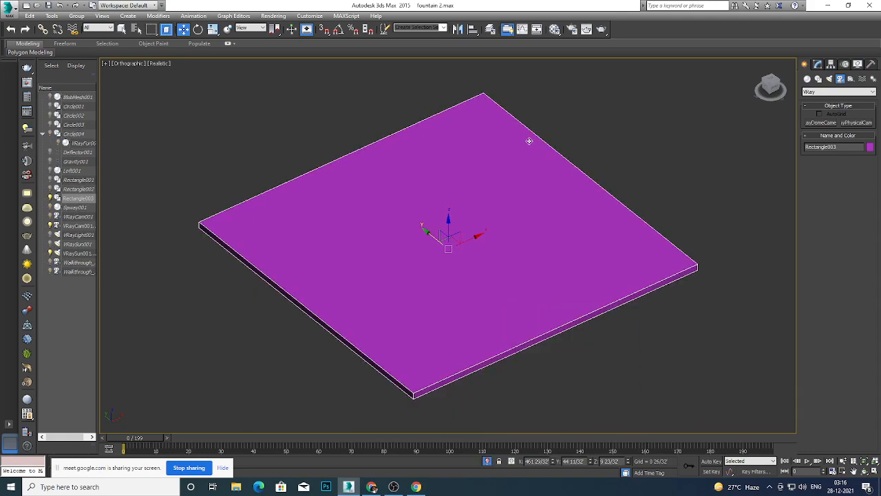
Create a plane VRayLight with AutoGrid on the ceiling slab's underside, with half-length about 7.4 feet and half-width about 6.3 feet.
{"action": "middle_click_drag", "start_coordinate": [535, 259], "coordinate": [523, 230], "text": "alt"}
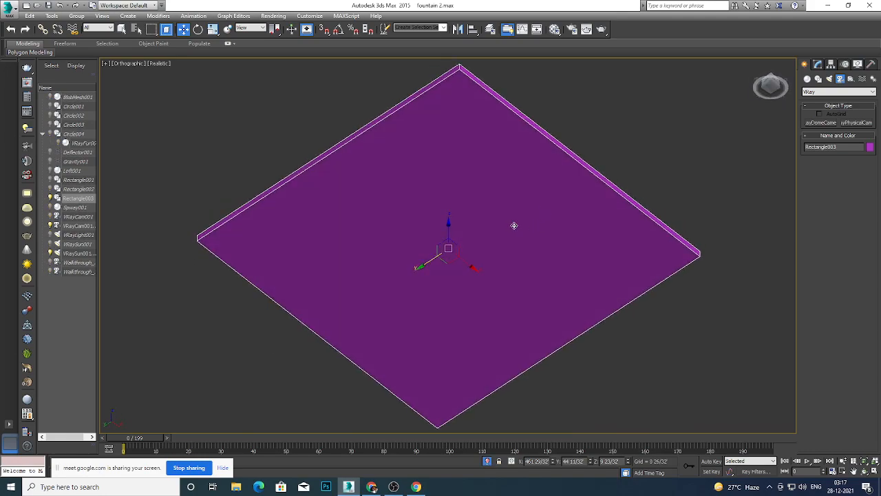
{"action": "scroll", "coordinate": [524, 230], "scroll_direction": "down", "scroll_amount": 3}
{"action": "left_click", "coordinate": [650, 307]}
{"action": "scroll", "coordinate": [454, 167], "scroll_direction": "up", "scroll_amount": 3}
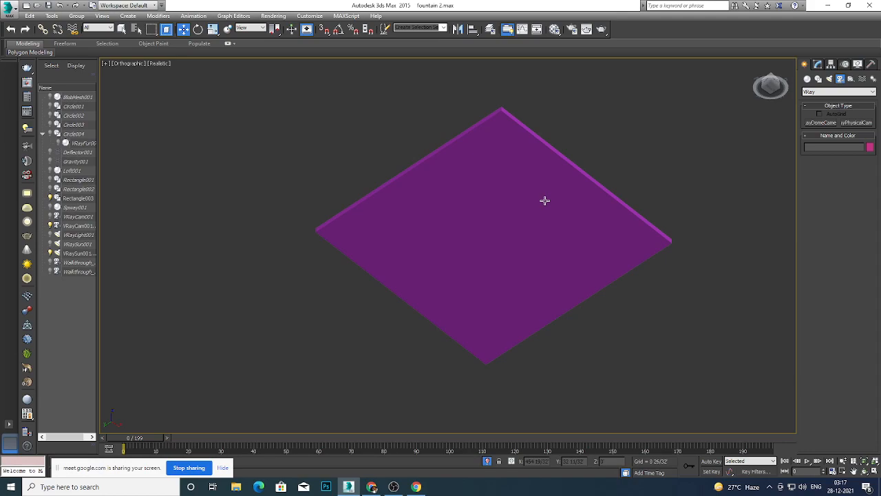
{"action": "middle_click_drag", "start_coordinate": [527, 243], "coordinate": [530, 245], "text": "alt"}
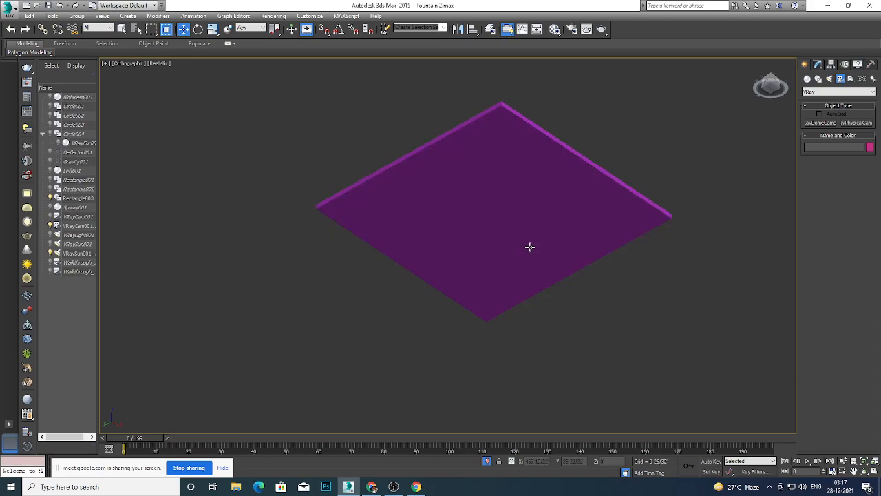
{"action": "left_click", "coordinate": [830, 80]}
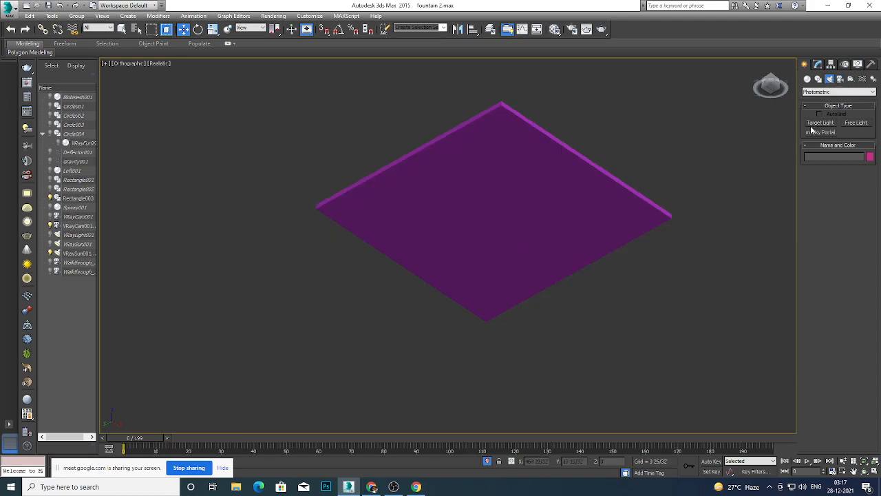
{"action": "left_click", "coordinate": [851, 92]}
{"action": "left_click", "coordinate": [814, 110]}
{"action": "left_click", "coordinate": [818, 123]}
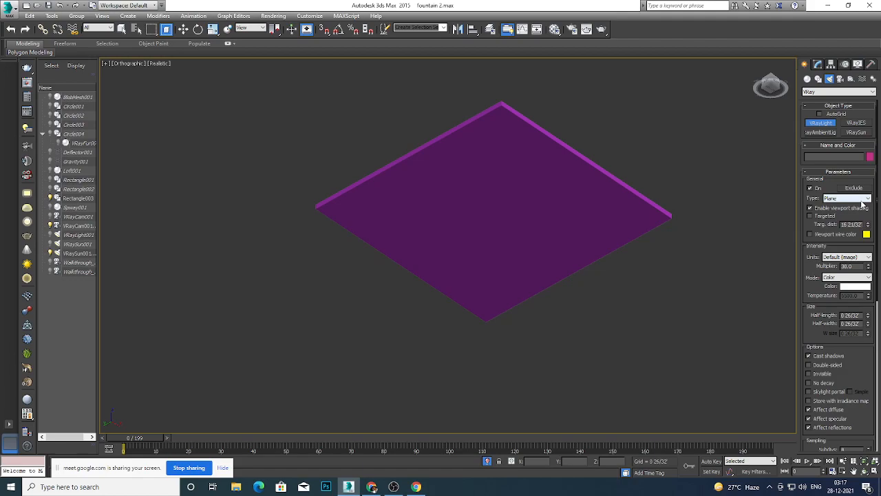
{"action": "mouse_move", "coordinate": [604, 234]}
{"action": "middle_mouse_down", "text": "alt"}
{"action": "mouse_move", "coordinate": [617, 230]}
{"action": "mouse_move", "coordinate": [612, 236]}
{"action": "middle_mouse_up", "text": "alt"}
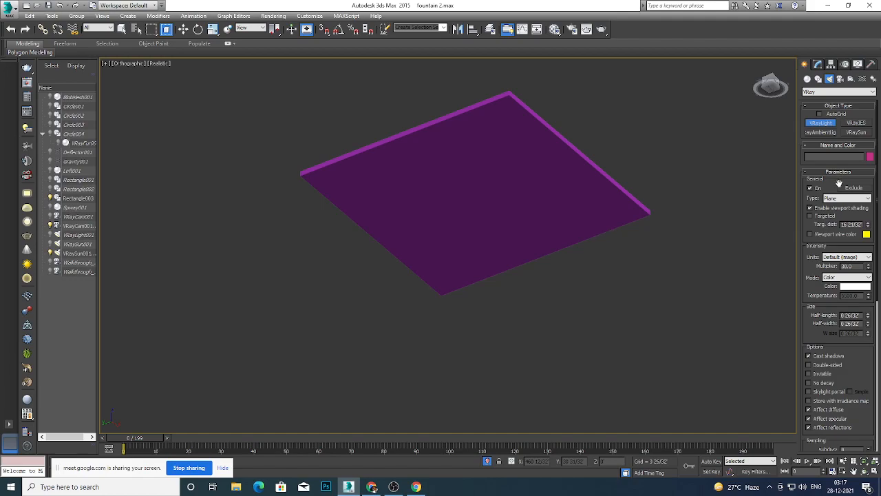
{"action": "left_click", "coordinate": [819, 114]}
{"action": "left_click_drag", "start_coordinate": [356, 173], "coordinate": [603, 214]}
Turn on angle snap, check its angle setting, and try to rotate the plane light downward in the front view.
{"action": "key", "text": "f"}
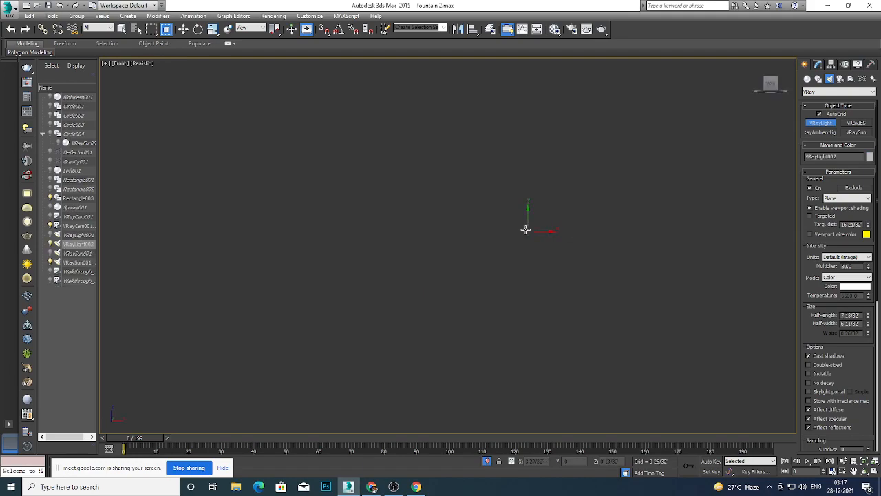
{"action": "scroll", "coordinate": [518, 229], "scroll_direction": "down", "scroll_amount": 8}
{"action": "scroll", "coordinate": [558, 230], "scroll_direction": "up", "scroll_amount": 4}
{"action": "scroll", "coordinate": [622, 209], "scroll_direction": "up", "scroll_amount": 4}
{"action": "scroll", "coordinate": [585, 235], "scroll_direction": "up", "scroll_amount": 6}
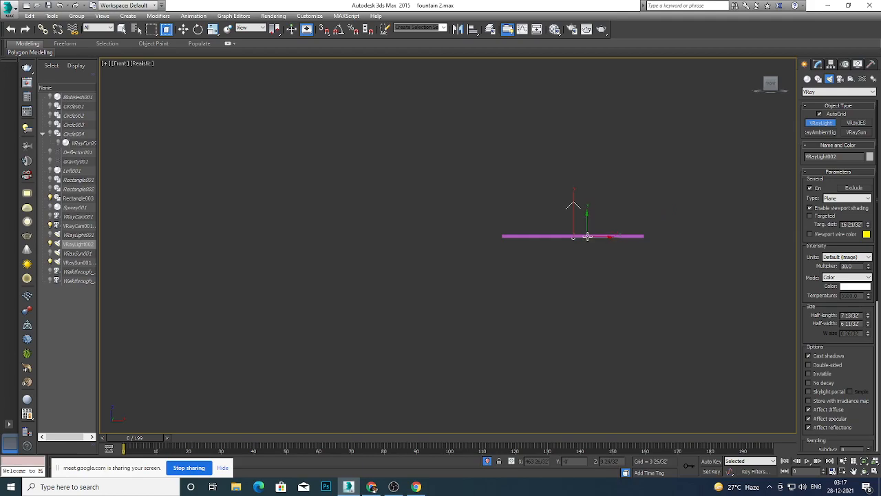
{"action": "key", "text": "e"}
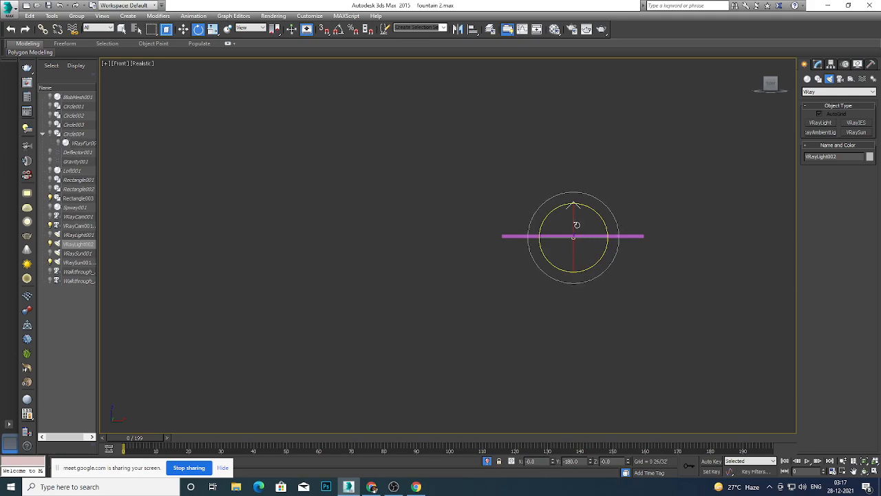
{"action": "key", "text": "a"}
{"action": "right_click", "coordinate": [338, 31]}
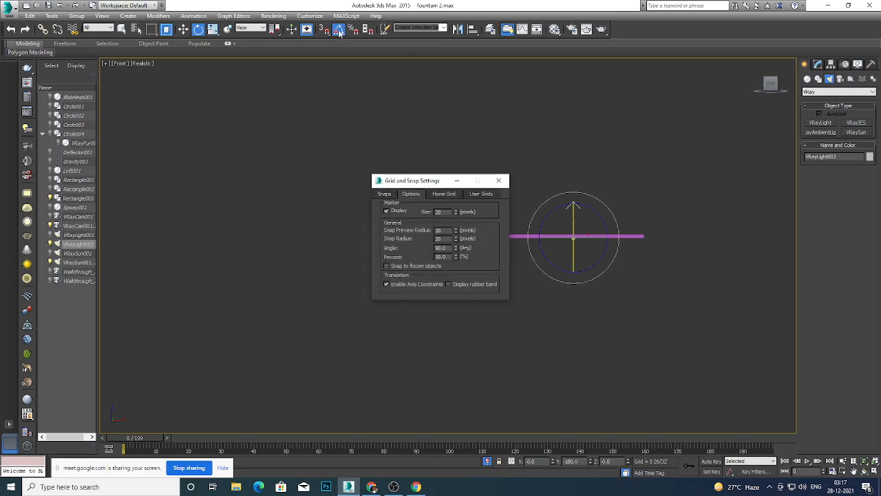
{"action": "left_click", "coordinate": [499, 181]}
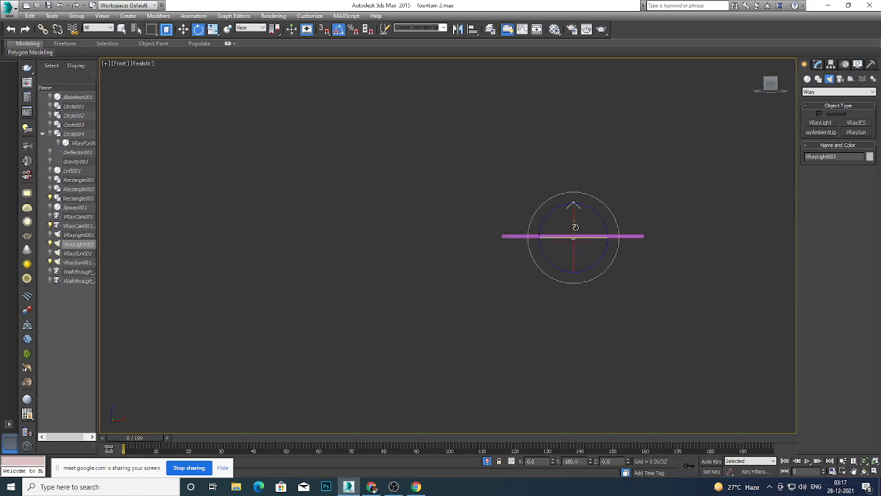
{"action": "left_click_drag", "start_coordinate": [573, 223], "coordinate": [606, 252]}
{"action": "key", "text": "w"}
{"action": "mouse_move", "coordinate": [597, 271]}
{"action": "middle_mouse_down", "text": "alt"}
{"action": "mouse_move", "coordinate": [593, 281]}
{"action": "mouse_move", "coordinate": [608, 254]}
{"action": "mouse_move", "coordinate": [603, 271]}
{"action": "middle_mouse_up", "text": "alt"}
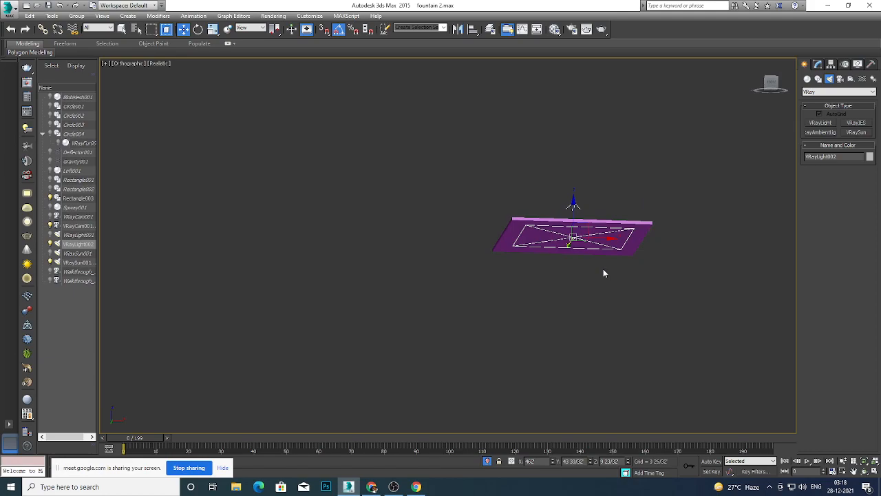
Rotate the plane light 180 degrees about the X axis in the front view so it points down from the ceiling.
{"action": "key", "text": "e"}
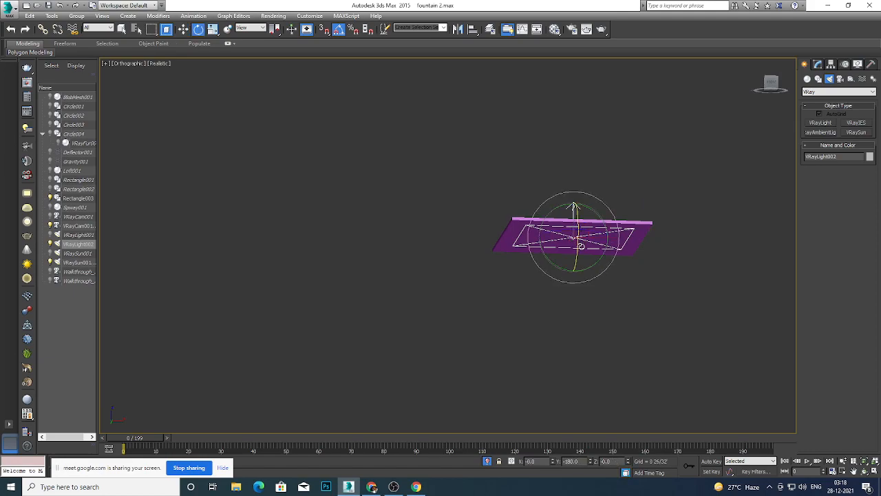
{"action": "key", "text": "f"}
{"action": "scroll", "coordinate": [559, 262], "scroll_direction": "down", "scroll_amount": 5}
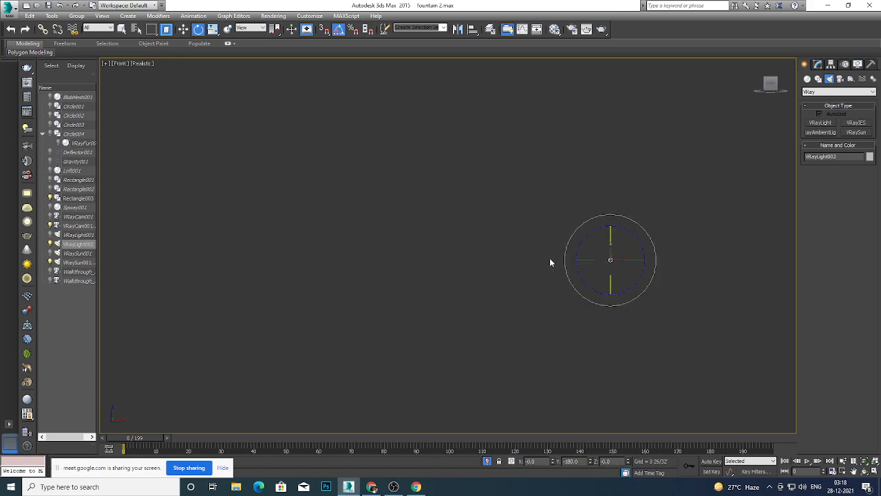
{"action": "scroll", "coordinate": [612, 257], "scroll_direction": "up", "scroll_amount": 8}
{"action": "scroll", "coordinate": [618, 243], "scroll_direction": "up", "scroll_amount": 3}
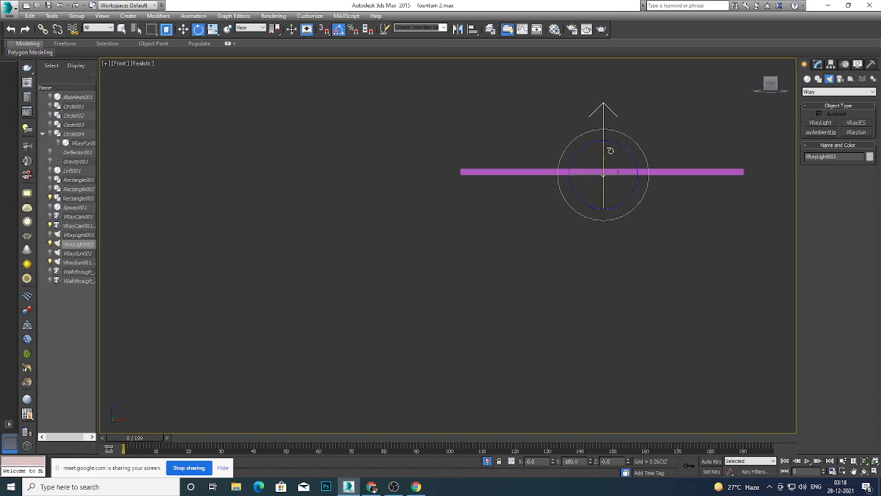
{"action": "left_click_drag", "start_coordinate": [606, 151], "coordinate": [603, 159]}
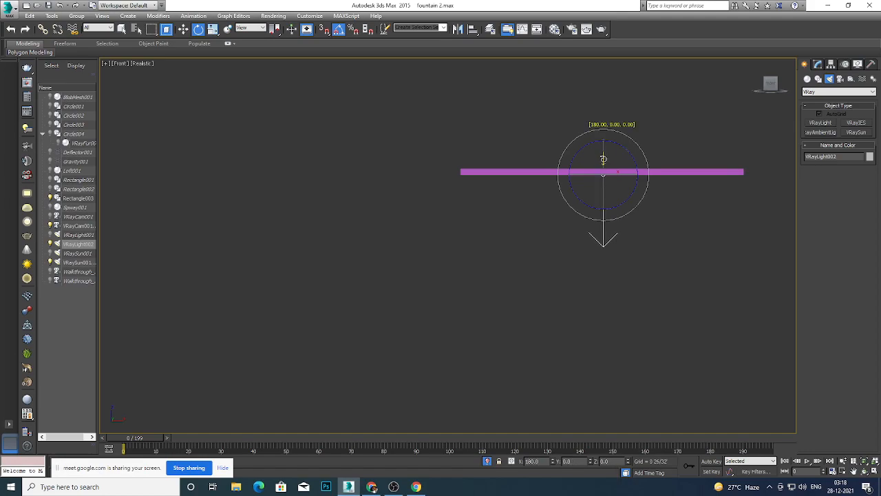
Examine the plane light's direction and its position against the ceiling slab from below and in the front view.
{"action": "key", "text": "w"}
{"action": "middle_click_drag", "start_coordinate": [637, 269], "coordinate": [660, 242], "text": "alt"}
{"action": "scroll", "coordinate": [647, 232], "scroll_direction": "down", "scroll_amount": 2}
{"action": "scroll", "coordinate": [643, 225], "scroll_direction": "up", "scroll_amount": 1}
{"action": "scroll", "coordinate": [643, 224], "scroll_direction": "down", "scroll_amount": 1}
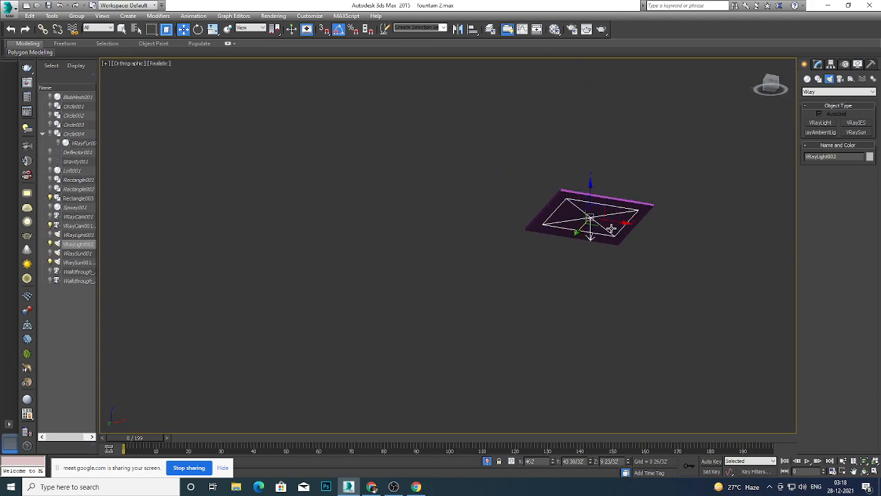
{"action": "scroll", "coordinate": [667, 227], "scroll_direction": "up", "scroll_amount": 3}
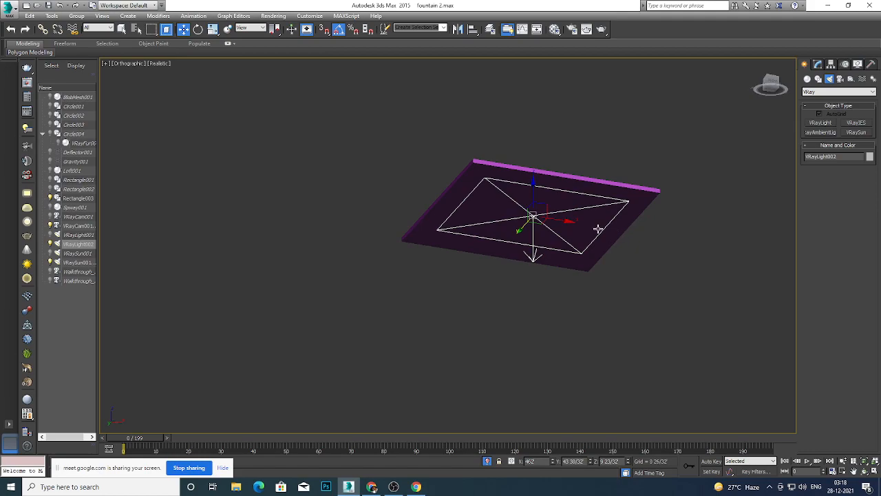
{"action": "middle_click_drag", "start_coordinate": [626, 238], "coordinate": [620, 286], "text": "alt"}
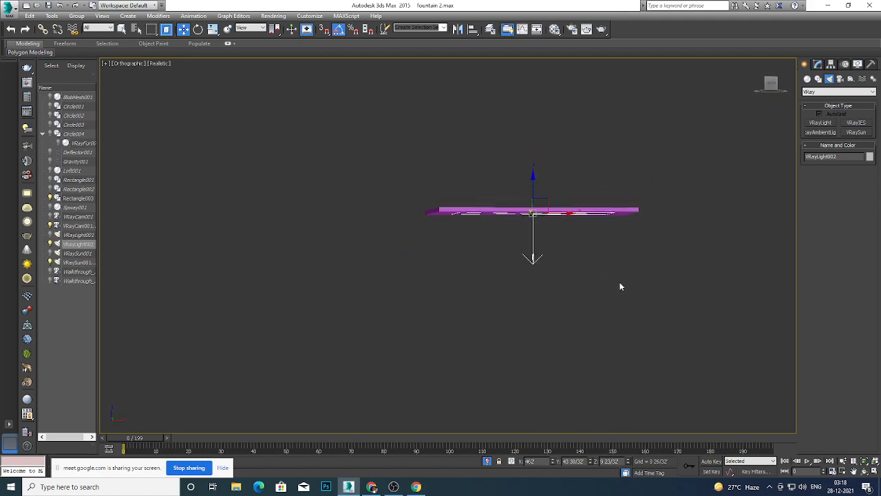
{"action": "key", "text": "f"}
{"action": "scroll", "coordinate": [563, 248], "scroll_direction": "down", "scroll_amount": 8}
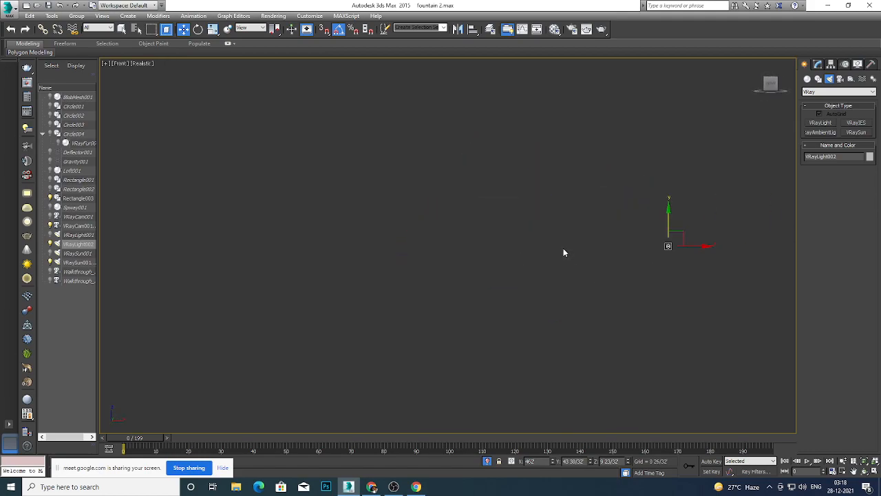
{"action": "scroll", "coordinate": [665, 245], "scroll_direction": "up", "scroll_amount": 3}
{"action": "scroll", "coordinate": [694, 269], "scroll_direction": "up", "scroll_amount": 6}
{"action": "scroll", "coordinate": [592, 213], "scroll_direction": "up", "scroll_amount": 5}
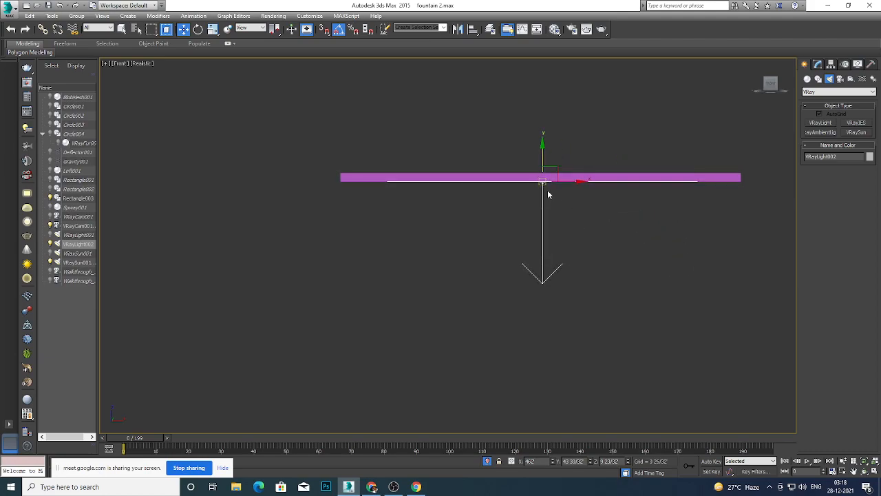
{"action": "scroll", "coordinate": [551, 212], "scroll_direction": "down", "scroll_amount": 2}
{"action": "scroll", "coordinate": [555, 222], "scroll_direction": "down", "scroll_amount": 5}
{"action": "scroll", "coordinate": [569, 191], "scroll_direction": "up", "scroll_amount": 3}
End the isolation of the ceiling slab and its light to bring back the whole room.
{"action": "right_click", "coordinate": [565, 183]}
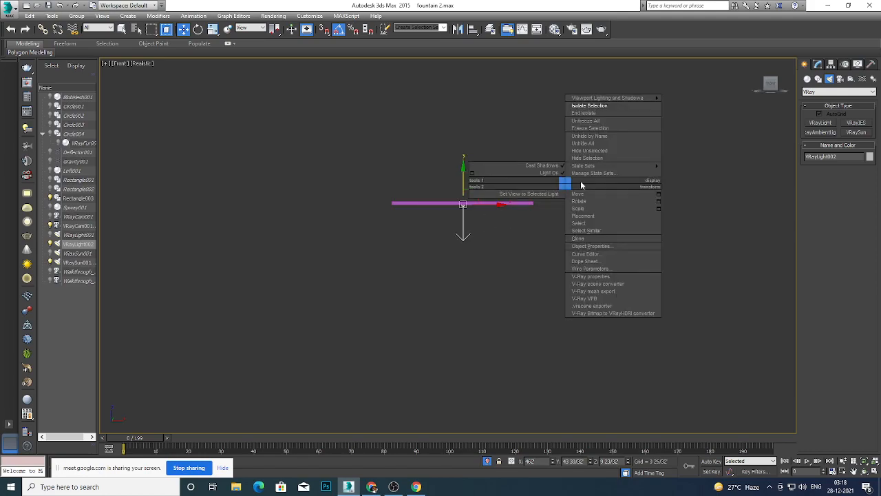
{"action": "left_click", "coordinate": [596, 114]}
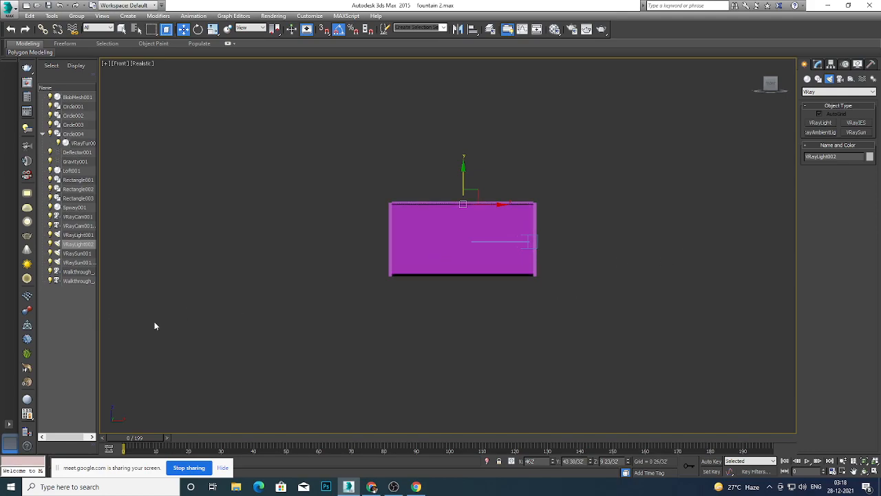
{"action": "middle_click_drag", "start_coordinate": [518, 311], "coordinate": [487, 335], "text": "alt"}
{"action": "scroll", "coordinate": [498, 309], "scroll_direction": "up", "scroll_amount": 6}
{"action": "left_click", "coordinate": [497, 304]}
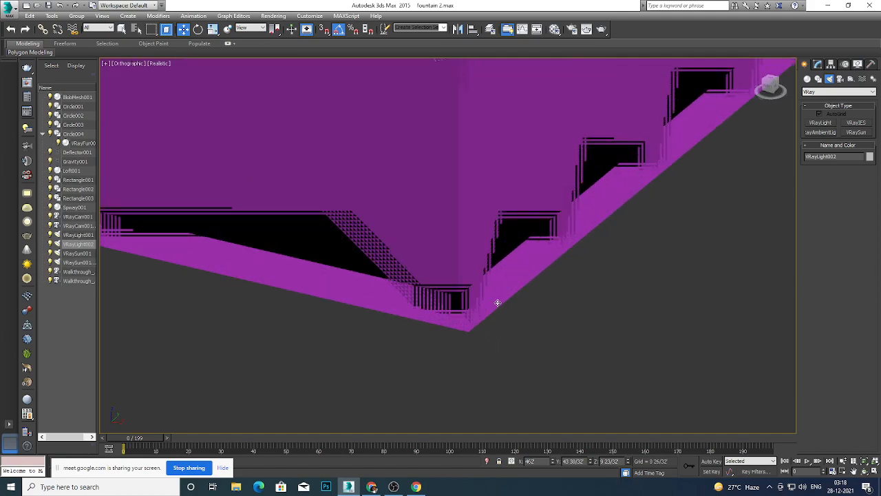
{"action": "scroll", "coordinate": [482, 317], "scroll_direction": "down", "scroll_amount": 10}
Select the room's floor slab, Rectangle002, and isolate it.
{"action": "middle_click_drag", "start_coordinate": [458, 347], "coordinate": [485, 272], "text": "alt"}
{"action": "left_click", "coordinate": [493, 267]}
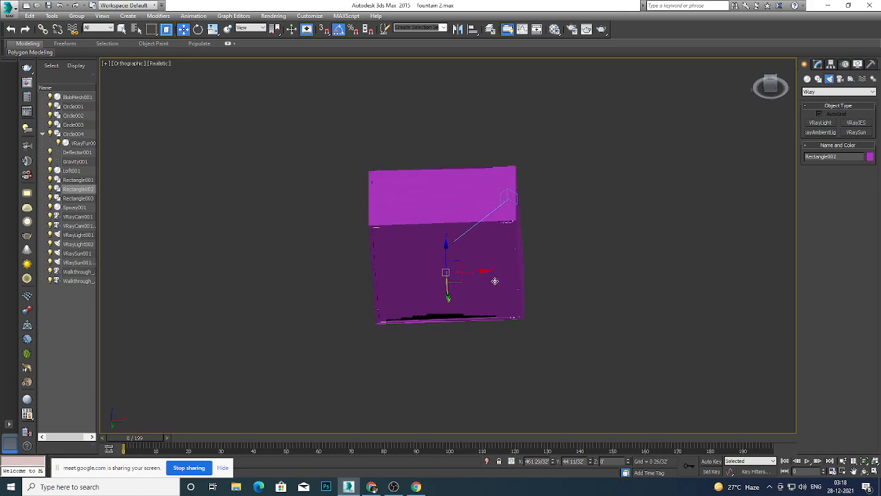
{"action": "middle_click_drag", "start_coordinate": [475, 334], "coordinate": [448, 378], "text": "alt"}
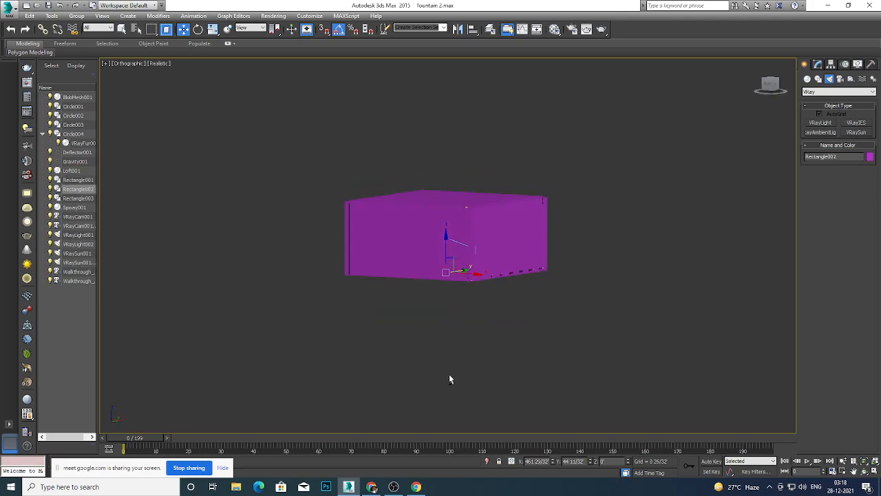
{"action": "right_click", "coordinate": [603, 207]}
{"action": "left_click", "coordinate": [636, 123]}
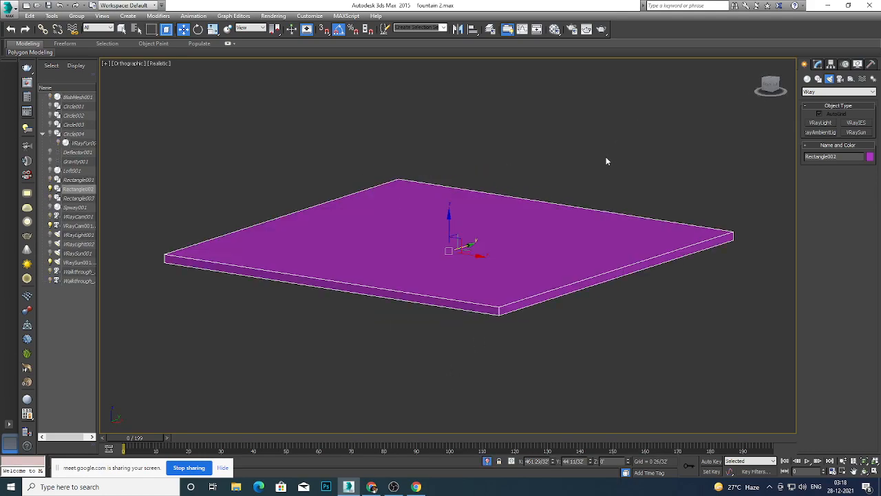
{"action": "left_click", "coordinate": [697, 336]}
{"action": "scroll", "coordinate": [548, 296], "scroll_direction": "up", "scroll_amount": 2}
{"action": "scroll", "coordinate": [544, 307], "scroll_direction": "down", "scroll_amount": 5}
{"action": "scroll", "coordinate": [563, 269], "scroll_direction": "up", "scroll_amount": 4}
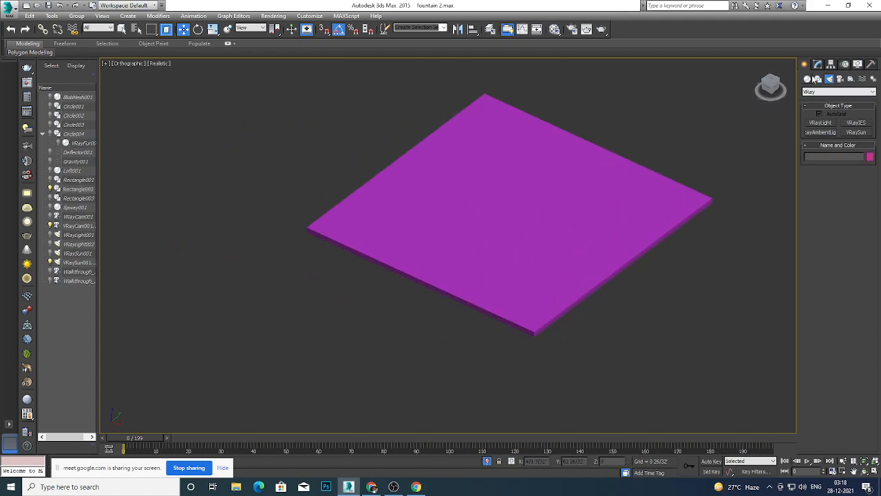
Create a small rectangular standard-primitive Plane with AutoGrid on top of the floor slab, near its middle.
{"action": "left_click", "coordinate": [807, 80]}
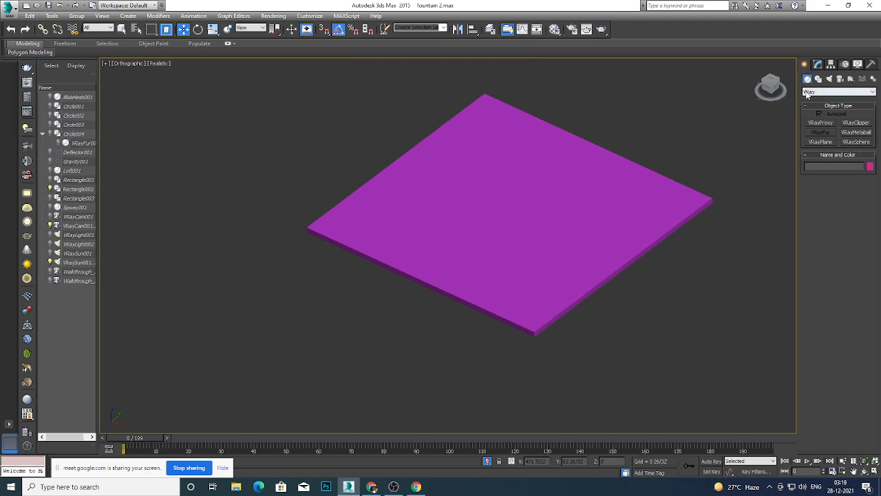
{"action": "left_click", "coordinate": [811, 92]}
{"action": "left_click", "coordinate": [813, 99]}
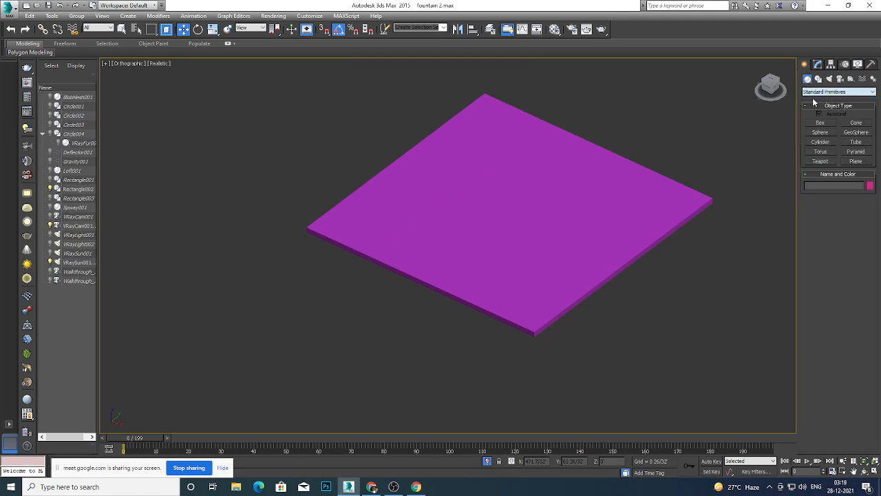
{"action": "left_click", "coordinate": [855, 161]}
{"action": "scroll", "coordinate": [488, 255], "scroll_direction": "down", "scroll_amount": 5}
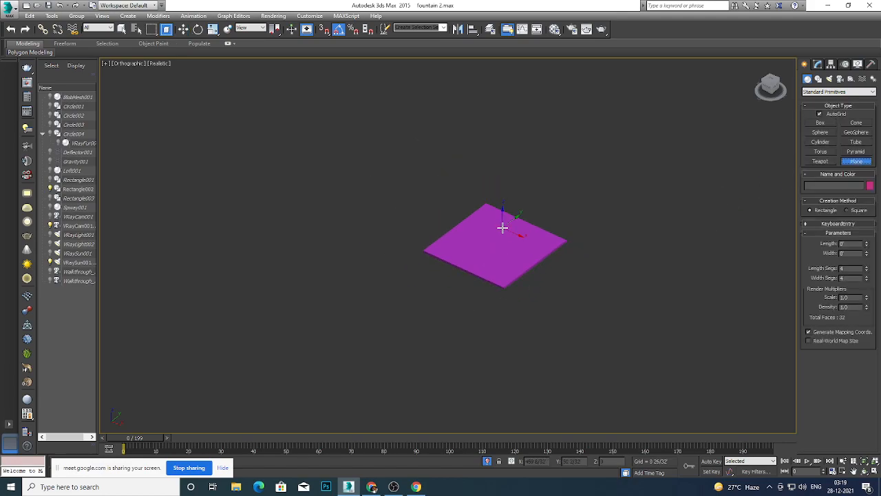
{"action": "scroll", "coordinate": [502, 228], "scroll_direction": "up", "scroll_amount": 3}
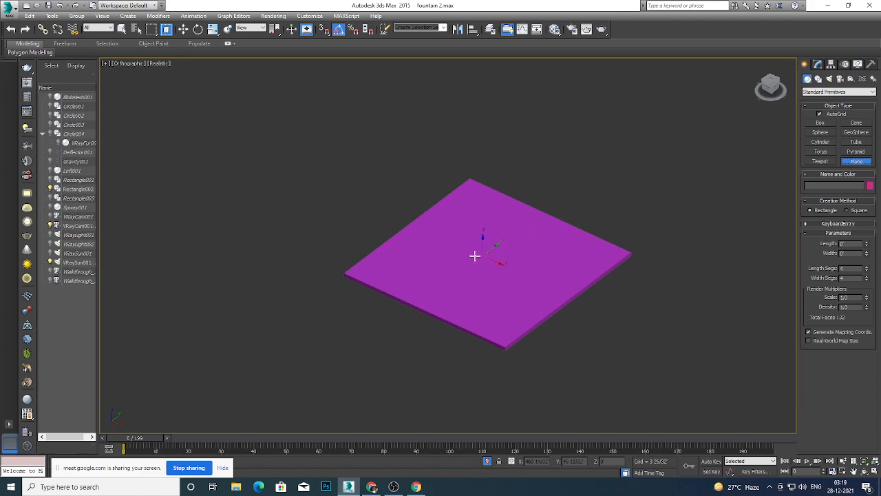
{"action": "left_click_drag", "start_coordinate": [450, 239], "coordinate": [507, 249]}
{"action": "key", "text": "w"}
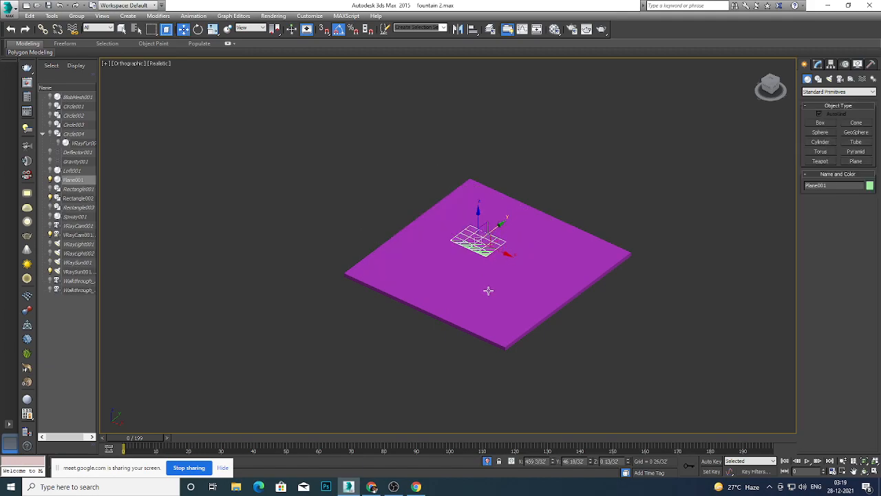
Raise the plane slightly along Z so it sits just above the floor slab, and keep it selected.
{"action": "scroll", "coordinate": [482, 266], "scroll_direction": "up", "scroll_amount": 2}
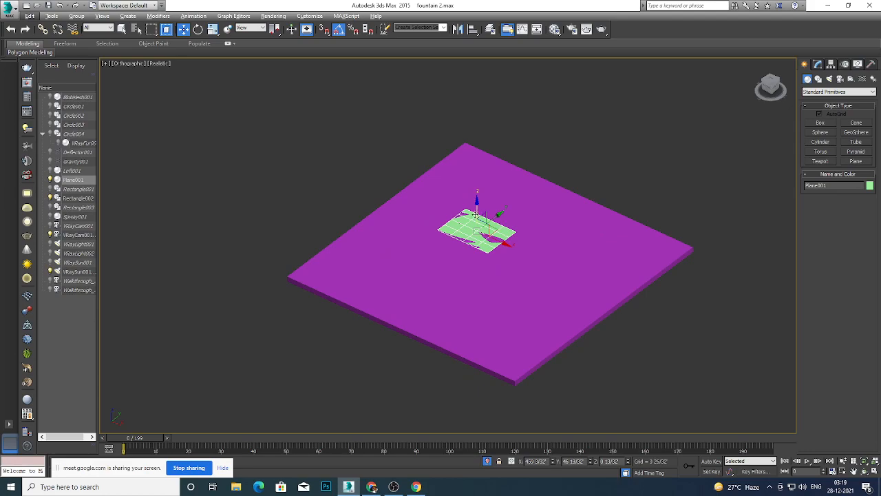
{"action": "left_click_drag", "start_coordinate": [475, 215], "coordinate": [476, 208]}
{"action": "mouse_move", "coordinate": [478, 291]}
{"action": "middle_mouse_down", "text": "alt"}
{"action": "mouse_move", "coordinate": [505, 273]}
{"action": "mouse_move", "coordinate": [484, 283]}
{"action": "middle_mouse_up", "text": "alt"}
{"action": "scroll", "coordinate": [482, 285], "scroll_direction": "down", "scroll_amount": 3}
{"action": "left_click", "coordinate": [544, 240]}
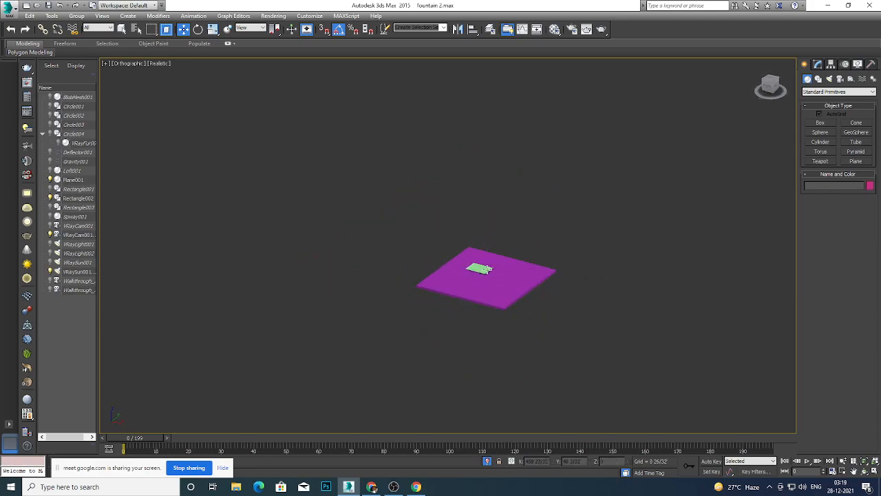
{"action": "scroll", "coordinate": [482, 268], "scroll_direction": "up", "scroll_amount": 4}
{"action": "left_click", "coordinate": [456, 264]}
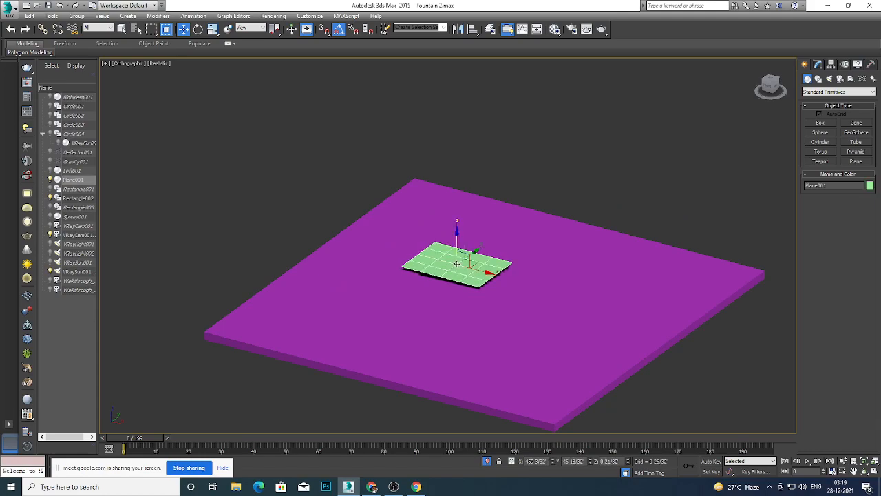
{"action": "scroll", "coordinate": [461, 266], "scroll_direction": "up", "scroll_amount": 3}
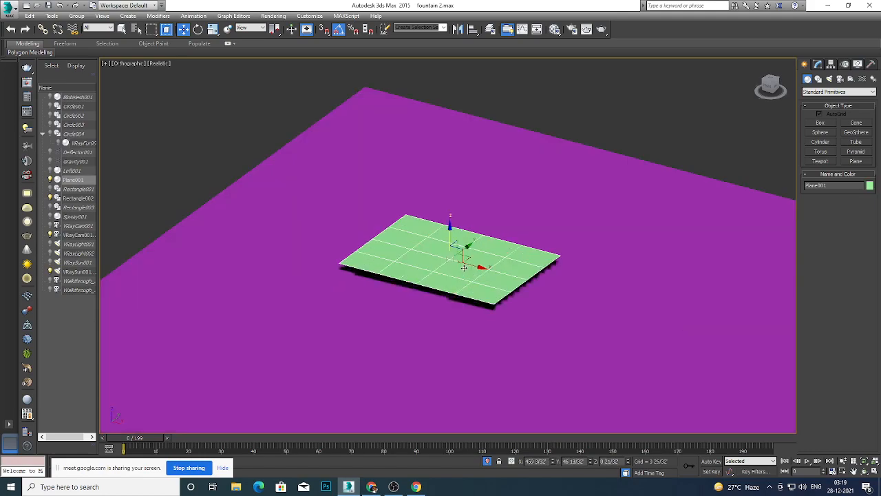
Add a VRayFur object to the selected plane.
{"action": "left_click", "coordinate": [814, 94]}
{"action": "left_click", "coordinate": [820, 185]}
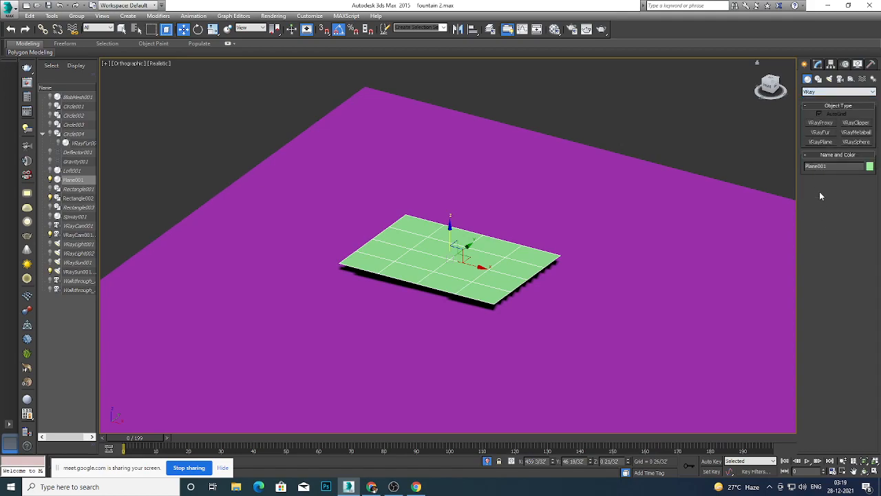
{"action": "left_click", "coordinate": [820, 132]}
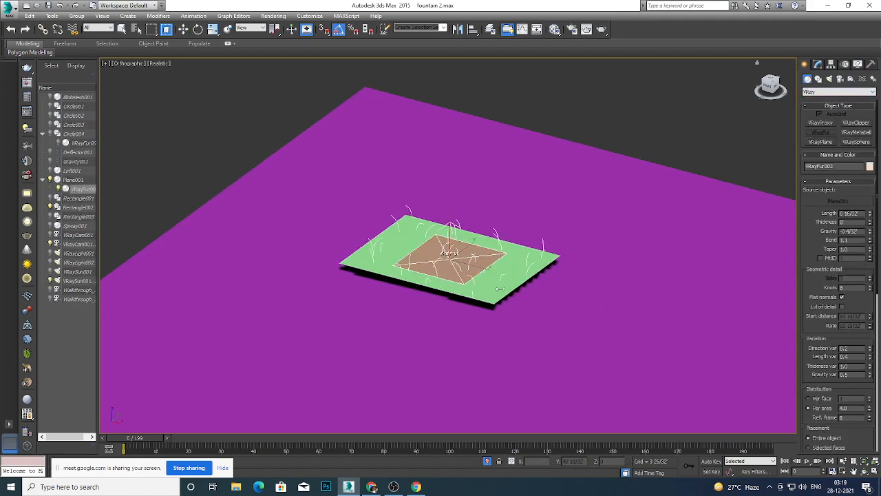
{"action": "scroll", "coordinate": [496, 289], "scroll_direction": "down", "scroll_amount": 3}
{"action": "scroll", "coordinate": [458, 278], "scroll_direction": "up", "scroll_amount": 3}
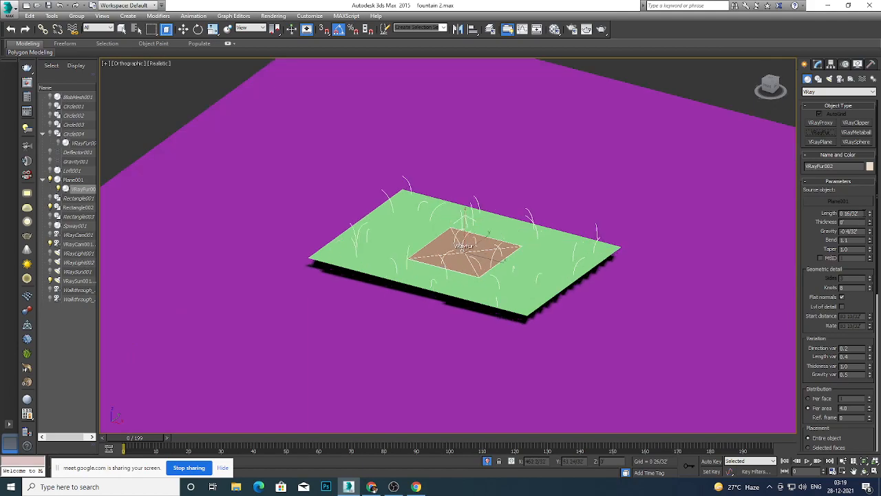
{"action": "scroll", "coordinate": [526, 242], "scroll_direction": "down", "scroll_amount": 4}
{"action": "scroll", "coordinate": [508, 241], "scroll_direction": "up", "scroll_amount": 3}
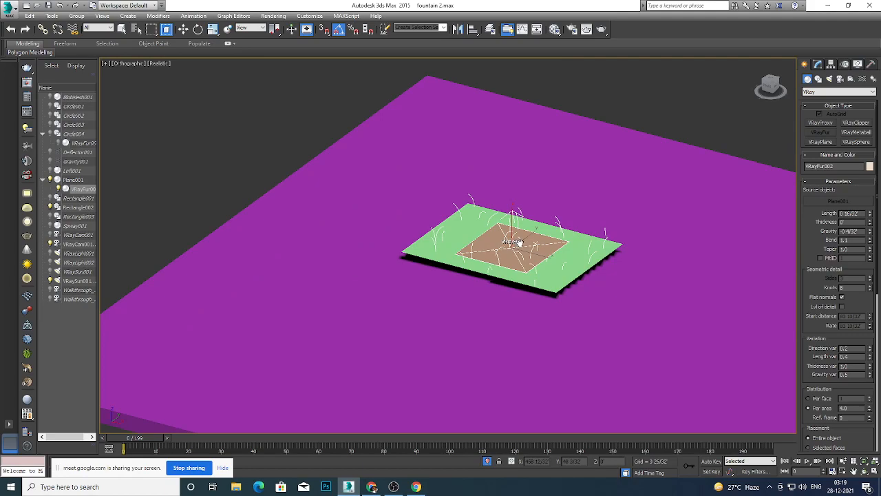
Set the display unit scale to Generic Units.
{"action": "left_click", "coordinate": [310, 15]}
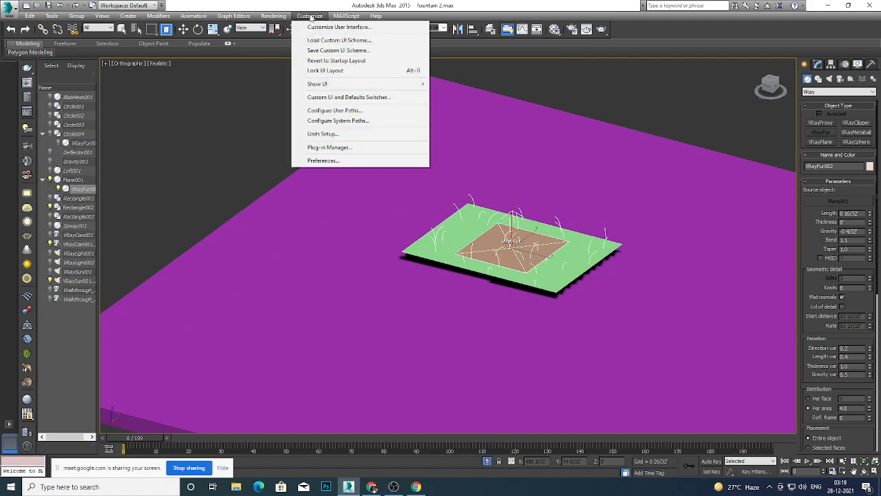
{"action": "left_click", "coordinate": [345, 134]}
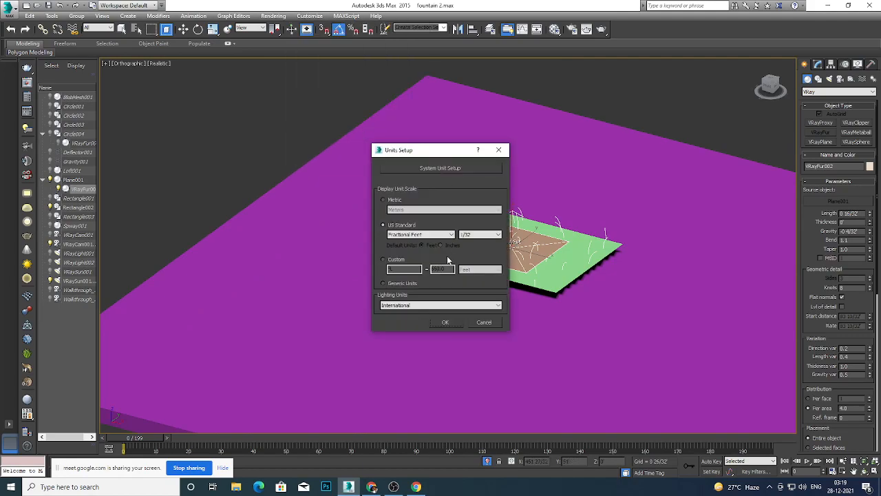
{"action": "left_click", "coordinate": [384, 283]}
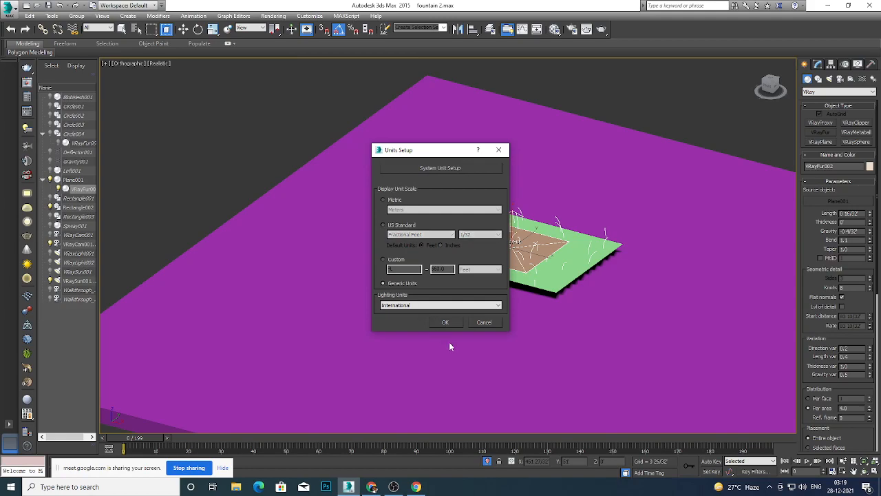
{"action": "left_click", "coordinate": [445, 322]}
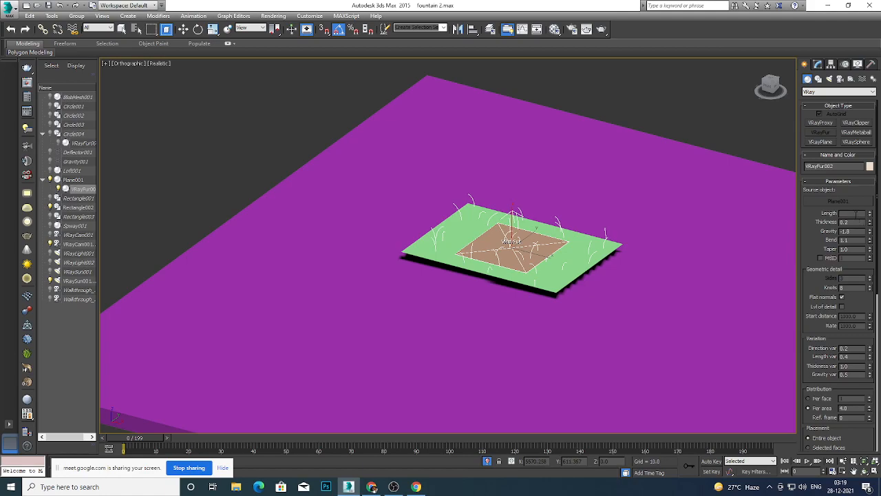
Set the fur's length to 1.0, thickness 0.1, gravity -1.0, bend 1.3, taper 0.2 and knots 16.
{"action": "type", "text": "1"}
{"action": "key", "text": "Return"}
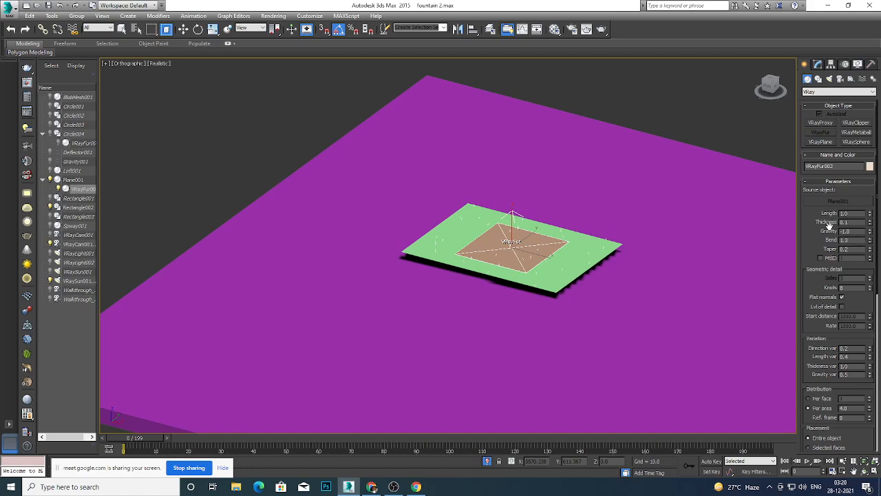
{"action": "left_click_drag", "start_coordinate": [815, 293], "coordinate": [836, 254]}
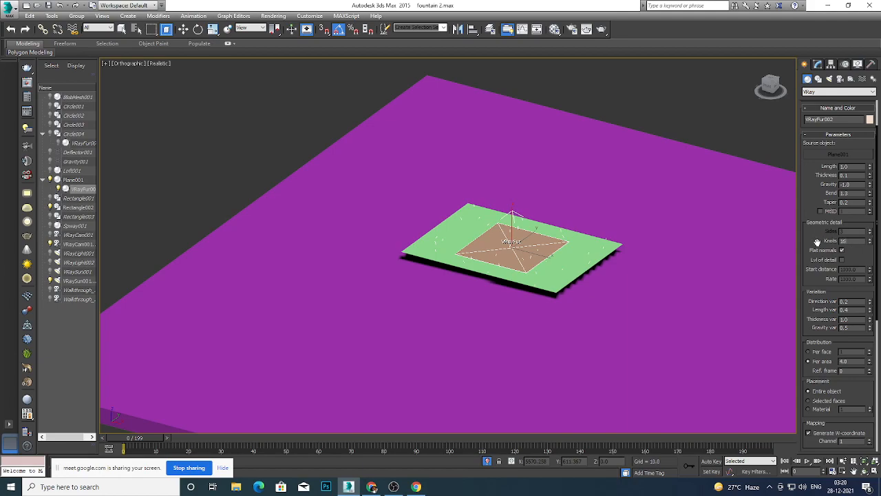
Set the fur's length variation to 0.3, thickness and gravity variation to 0.2, and per-area distribution to 0.1.
{"action": "left_click_drag", "start_coordinate": [867, 253], "coordinate": [860, 189]}
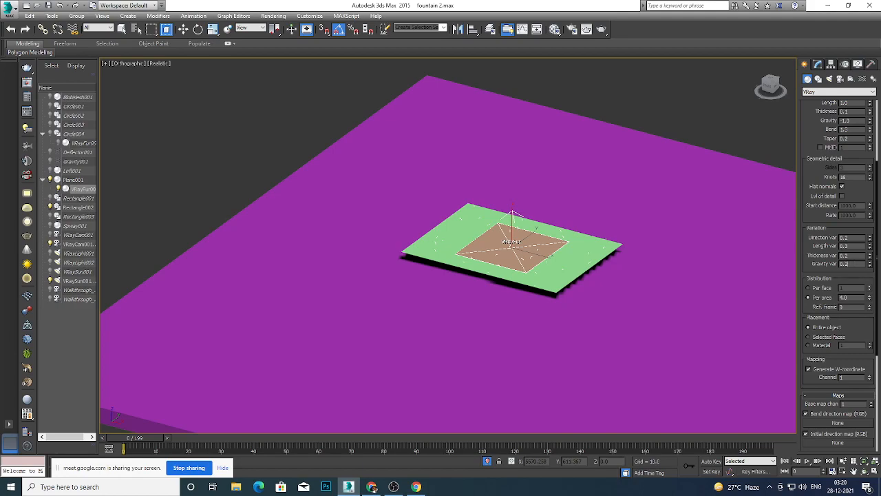
{"action": "left_click_drag", "start_coordinate": [806, 269], "coordinate": [836, 192]}
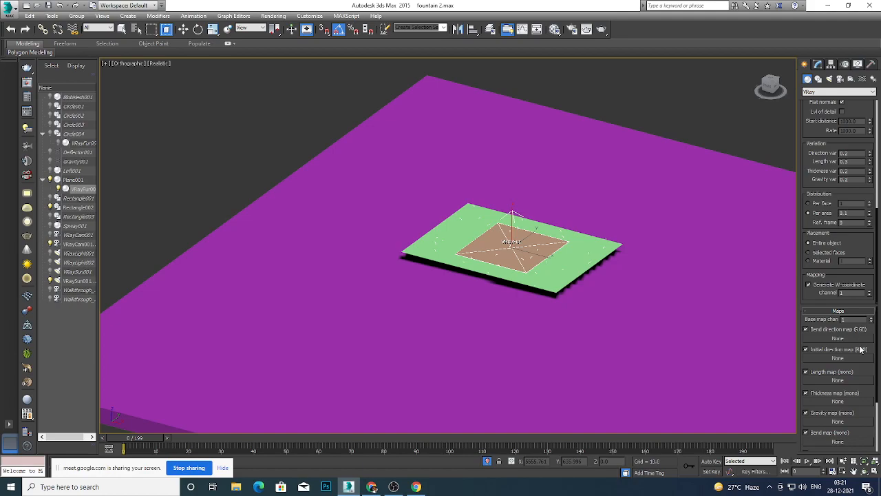
{"action": "scroll", "coordinate": [869, 363], "scroll_direction": "down", "scroll_amount": 3}
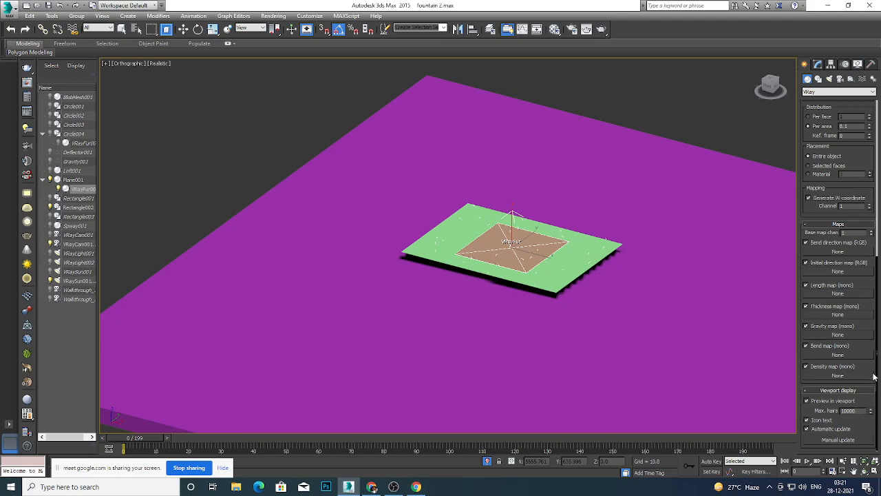
{"action": "scroll", "coordinate": [865, 285], "scroll_direction": "up", "scroll_amount": 4}
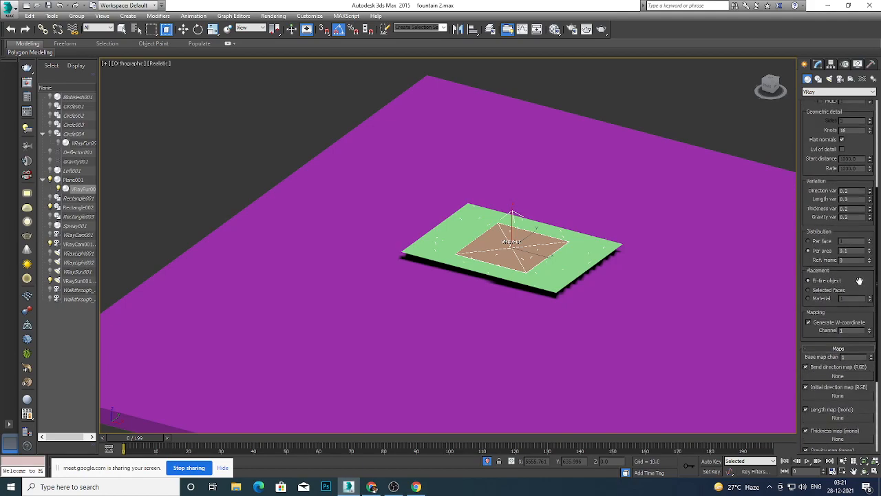
{"action": "scroll", "coordinate": [864, 345], "scroll_direction": "up", "scroll_amount": 4}
{"action": "scroll", "coordinate": [856, 292], "scroll_direction": "up", "scroll_amount": 2}
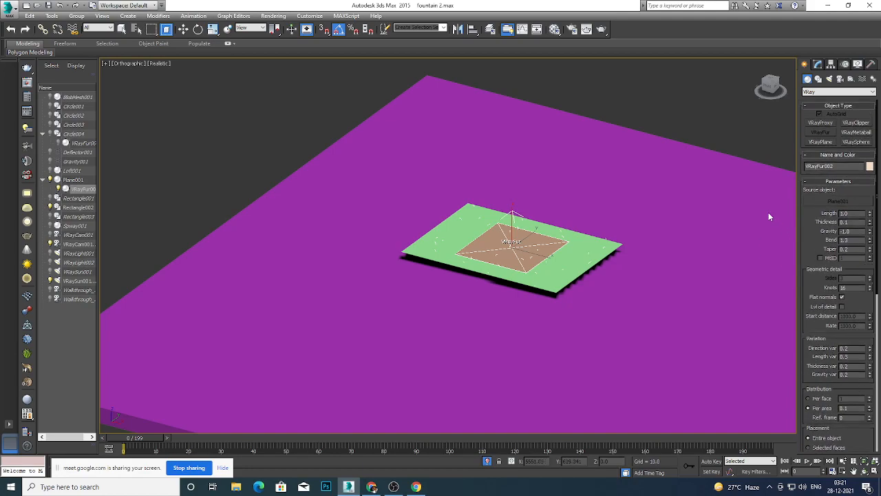
Change the unused material 05 - Default to the VRayMtl type.
{"action": "scroll", "coordinate": [529, 242], "scroll_direction": "down", "scroll_amount": 3}
{"action": "scroll", "coordinate": [520, 250], "scroll_direction": "up", "scroll_amount": 5}
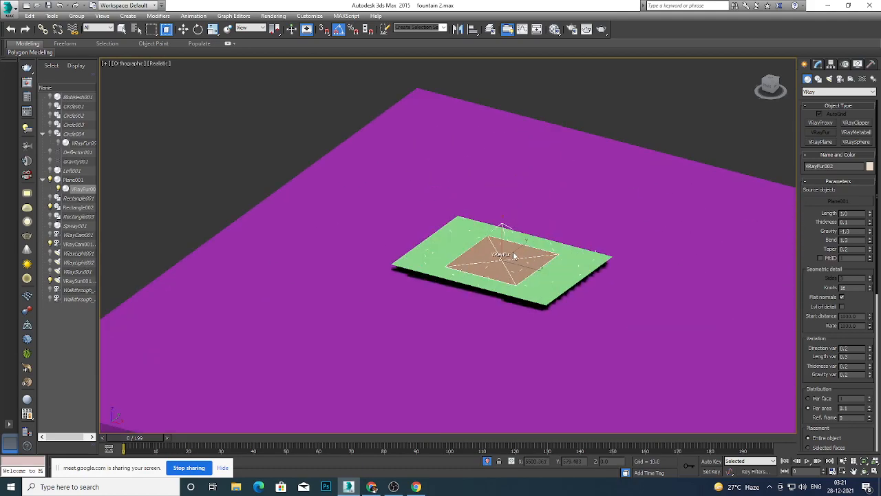
{"action": "key", "text": "m"}
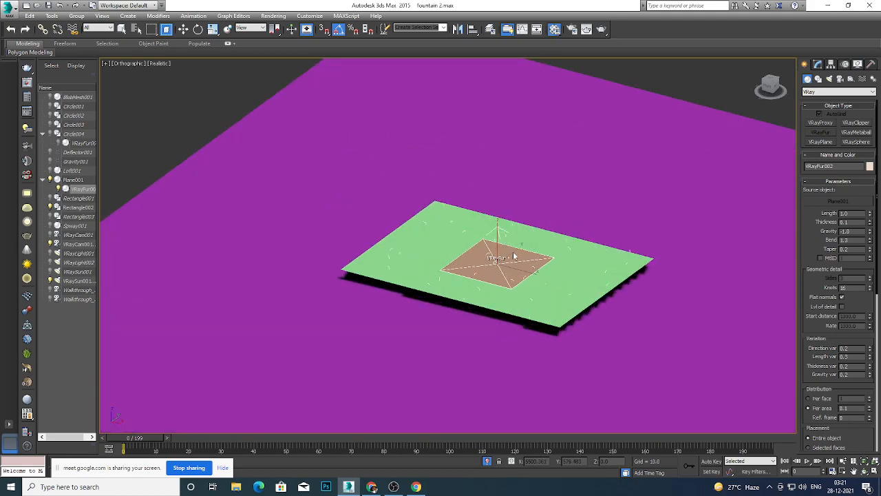
{"action": "left_click", "coordinate": [738, 136]}
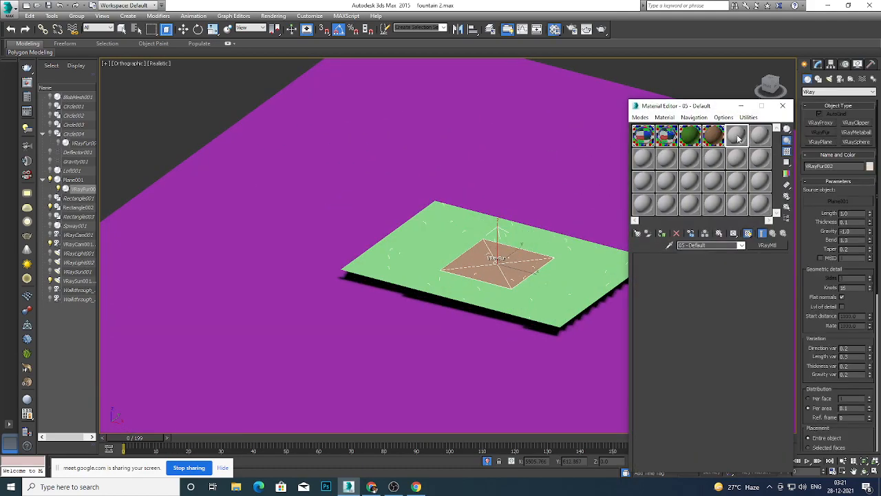
{"action": "left_click", "coordinate": [767, 246]}
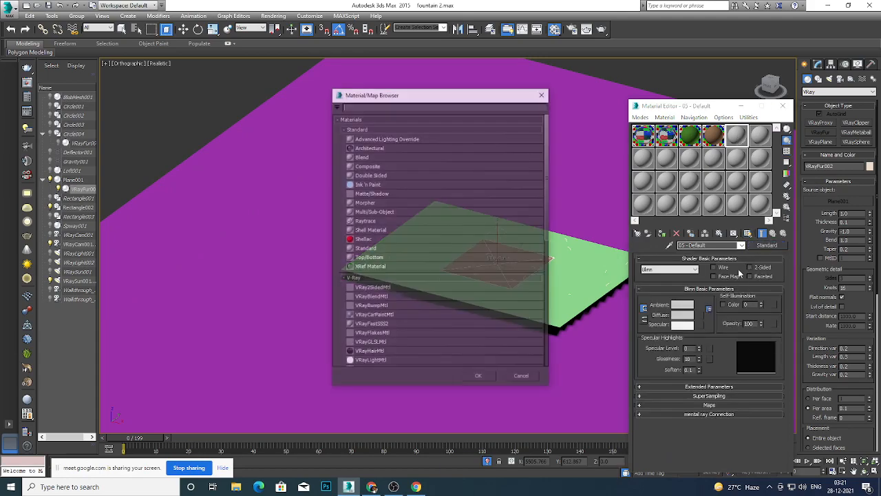
{"action": "scroll", "coordinate": [392, 327], "scroll_direction": "down", "scroll_amount": 2}
{"action": "left_click", "coordinate": [396, 349]}
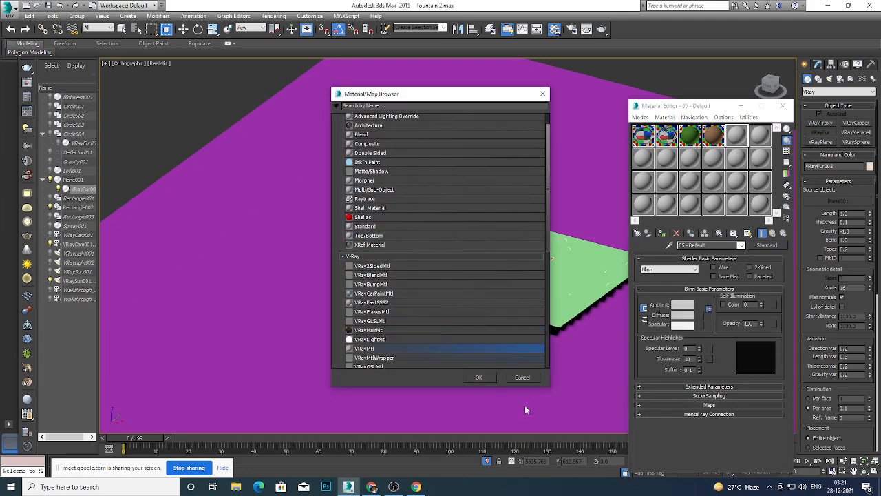
{"action": "left_click", "coordinate": [480, 378]}
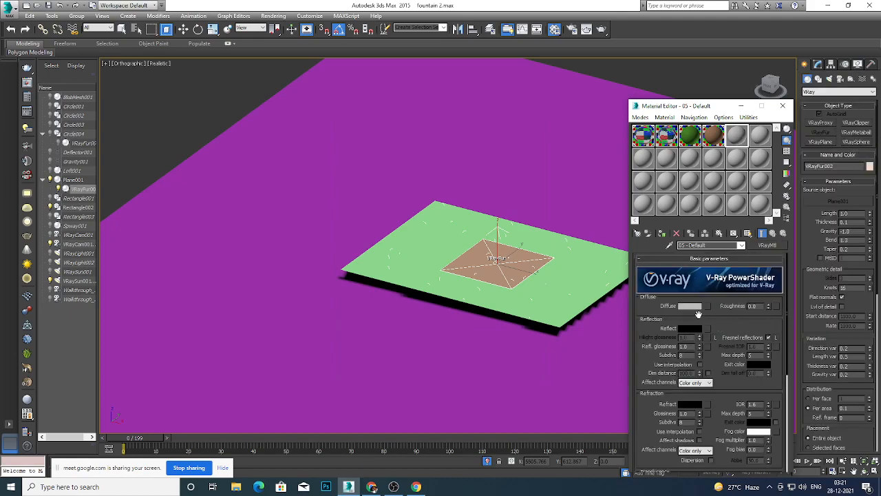
Start adding a Bitmap map to the material's diffuse and browse to the FABRIC folder of the material library on Local Disk (D:).
{"action": "left_click", "coordinate": [706, 306]}
{"action": "left_click", "coordinate": [363, 117]}
{"action": "left_click", "coordinate": [486, 378]}
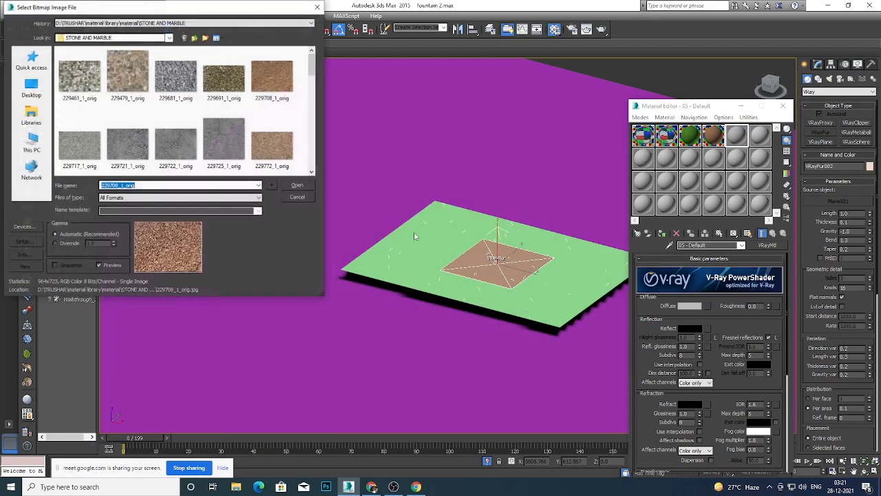
{"action": "left_click", "coordinate": [32, 143]}
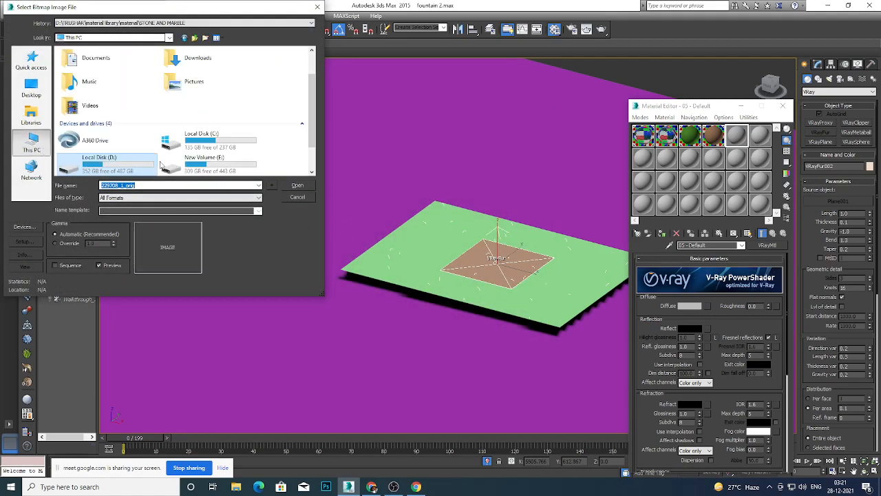
{"action": "scroll", "coordinate": [157, 164], "scroll_direction": "down", "scroll_amount": 1}
{"action": "double_click", "coordinate": [104, 124]}
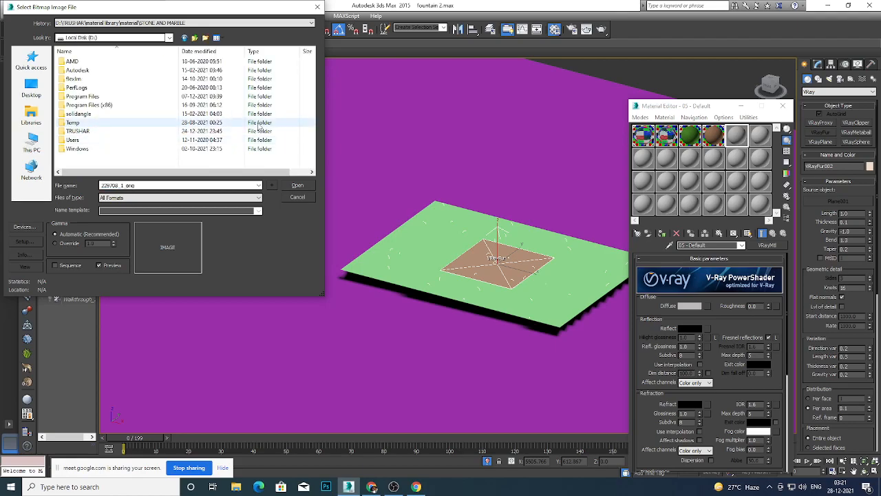
{"action": "double_click", "coordinate": [119, 131]}
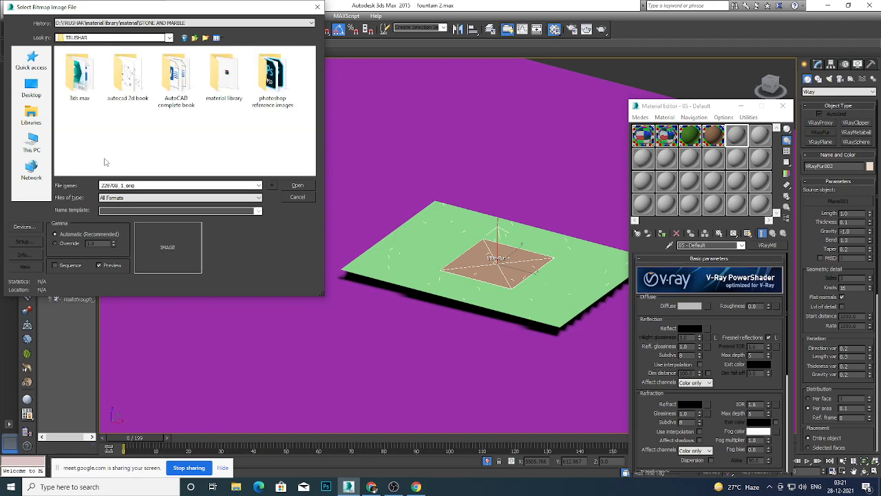
{"action": "double_click", "coordinate": [216, 78]}
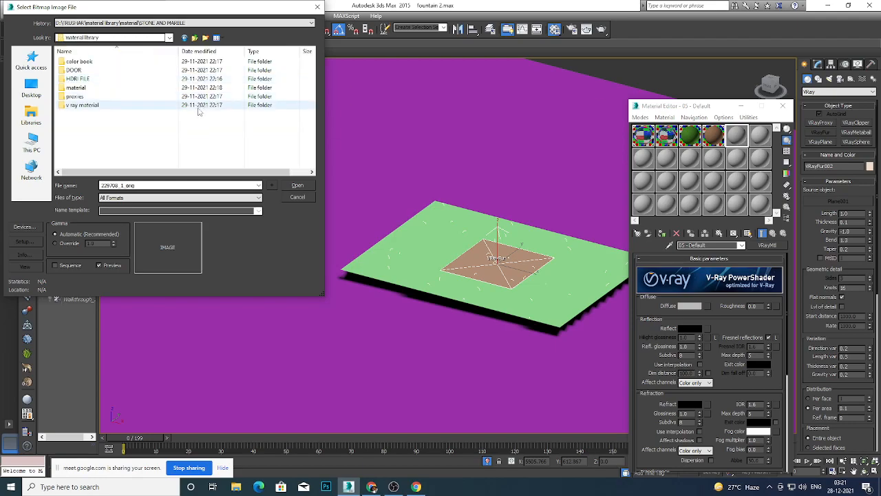
{"action": "double_click", "coordinate": [103, 87]}
{"action": "double_click", "coordinate": [107, 96]}
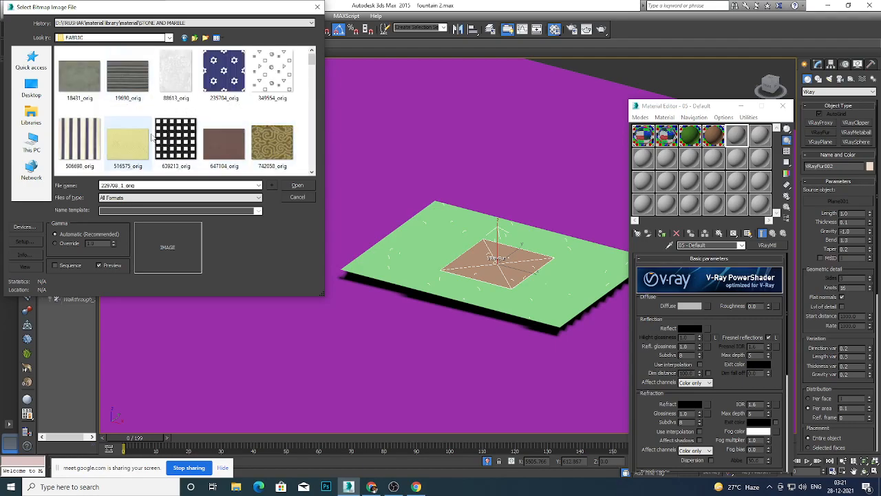
Load the fabric image 5566734_orig as the material's diffuse bitmap.
{"action": "scroll", "coordinate": [246, 126], "scroll_direction": "down", "scroll_amount": 1}
{"action": "scroll", "coordinate": [228, 132], "scroll_direction": "down", "scroll_amount": 1}
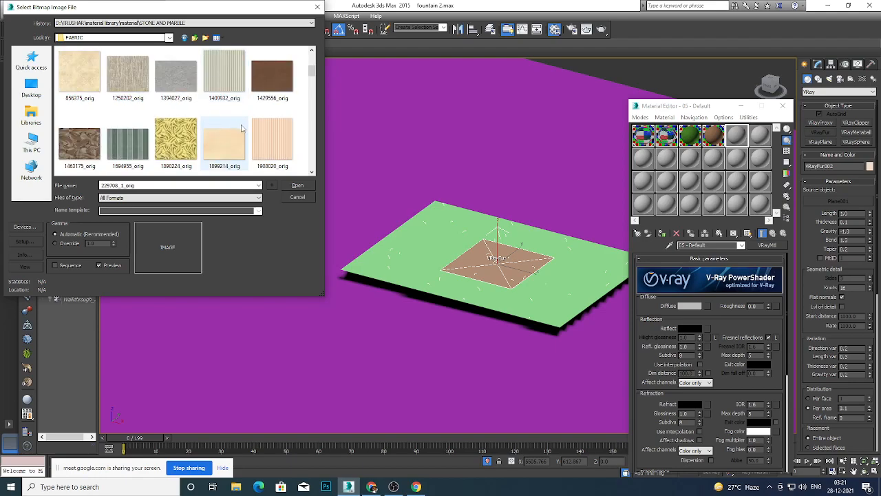
{"action": "scroll", "coordinate": [228, 126], "scroll_direction": "down", "scroll_amount": 1}
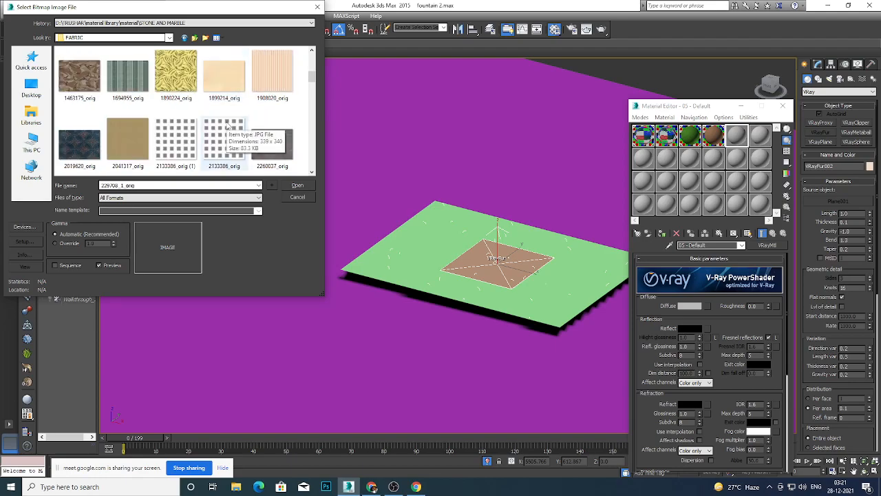
{"action": "scroll", "coordinate": [228, 126], "scroll_direction": "down", "scroll_amount": 1}
{"action": "scroll", "coordinate": [228, 126], "scroll_direction": "down", "scroll_amount": 1}
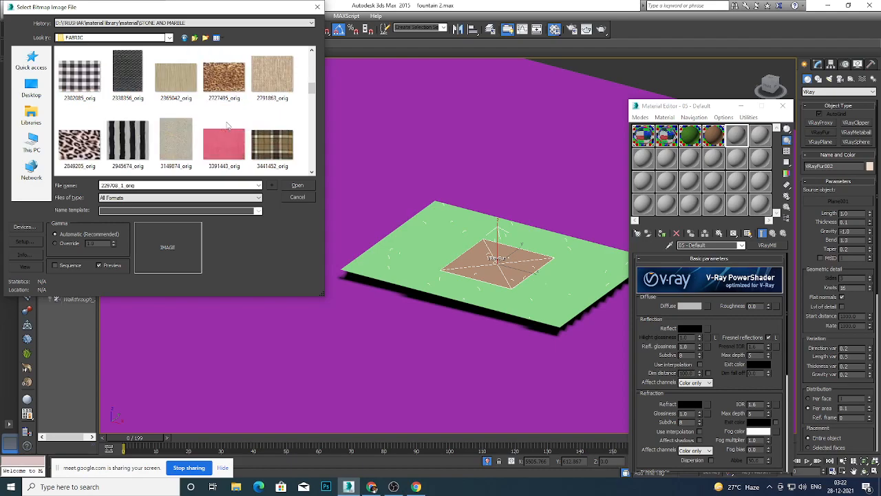
{"action": "scroll", "coordinate": [228, 126], "scroll_direction": "down", "scroll_amount": 1}
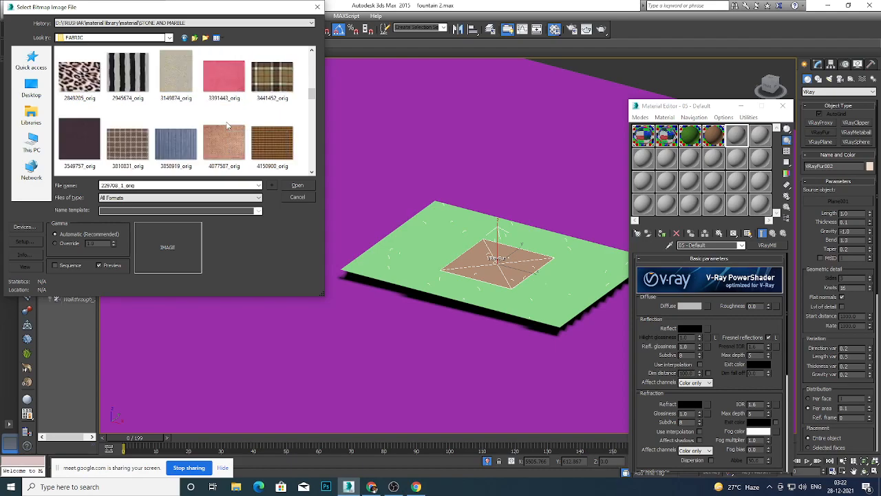
{"action": "scroll", "coordinate": [226, 125], "scroll_direction": "down", "scroll_amount": 1}
{"action": "scroll", "coordinate": [226, 125], "scroll_direction": "down", "scroll_amount": 1}
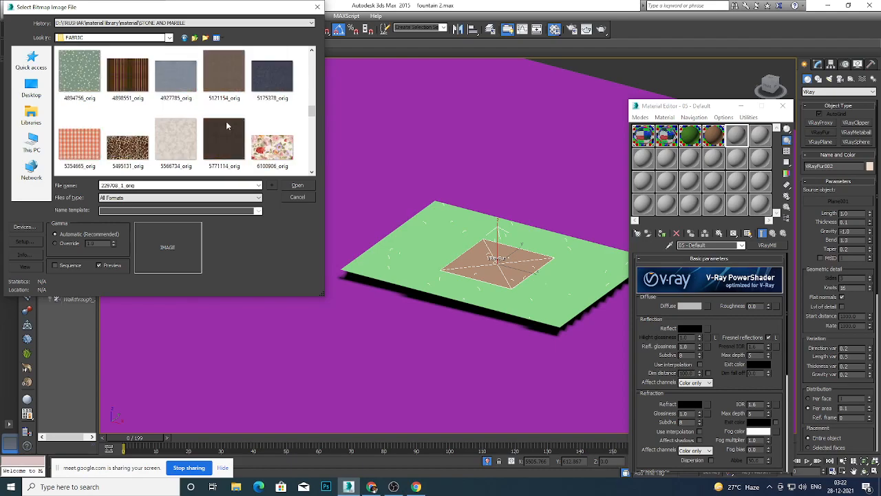
{"action": "scroll", "coordinate": [226, 121], "scroll_direction": "down", "scroll_amount": 1}
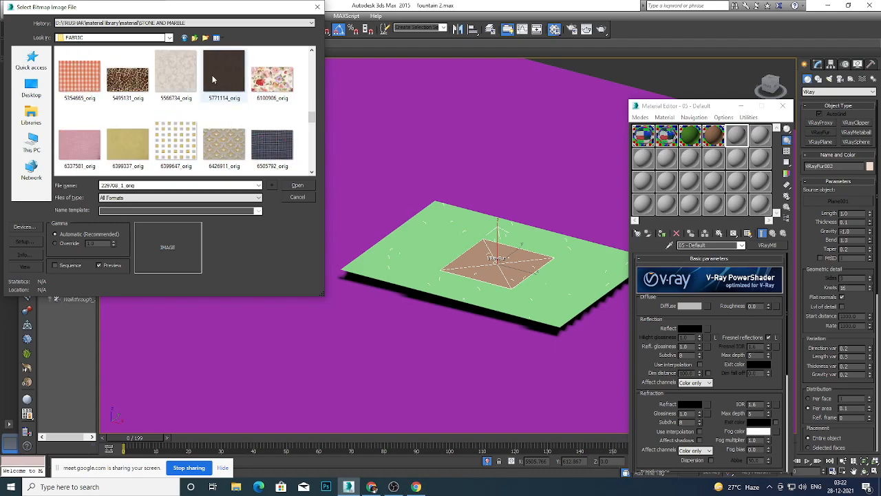
{"action": "left_click", "coordinate": [182, 67]}
{"action": "left_click", "coordinate": [298, 184]}
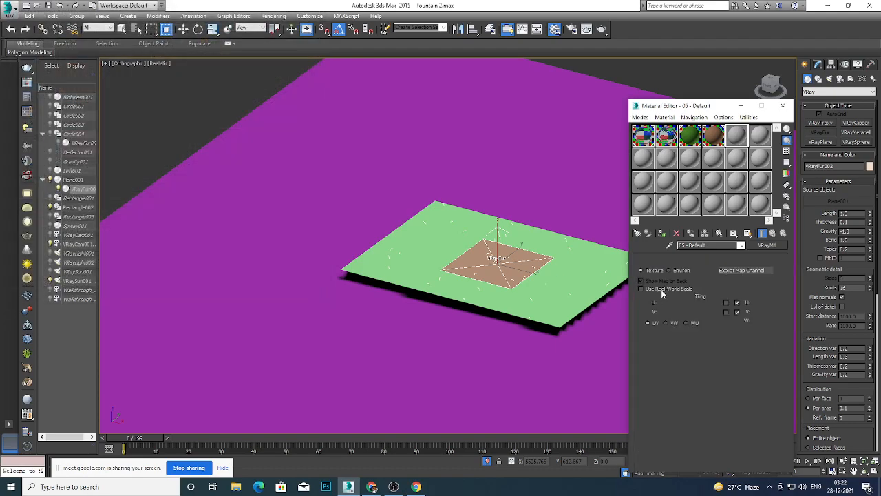
Assign the fabric material to the carpet's VRayFur object and turn on the background for its sample slot.
{"action": "scroll", "coordinate": [344, 256], "scroll_direction": "down", "scroll_amount": 5}
{"action": "scroll", "coordinate": [410, 249], "scroll_direction": "up", "scroll_amount": 5}
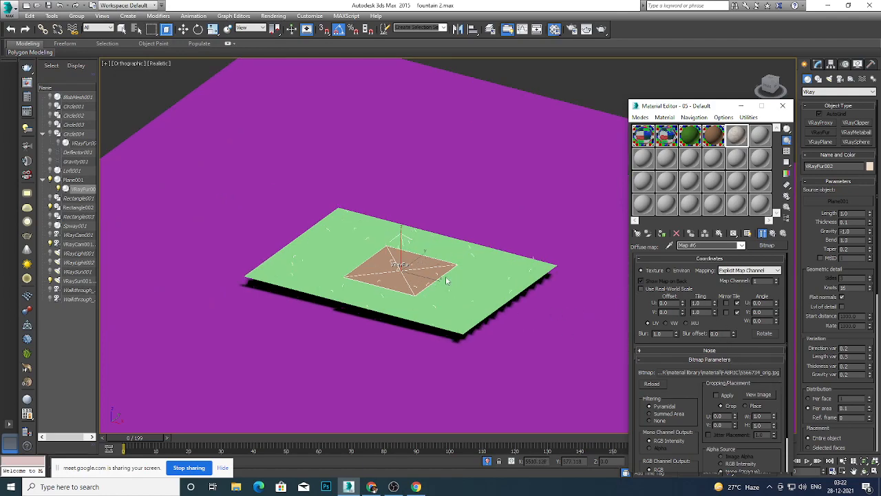
{"action": "scroll", "coordinate": [438, 283], "scroll_direction": "up", "scroll_amount": 2}
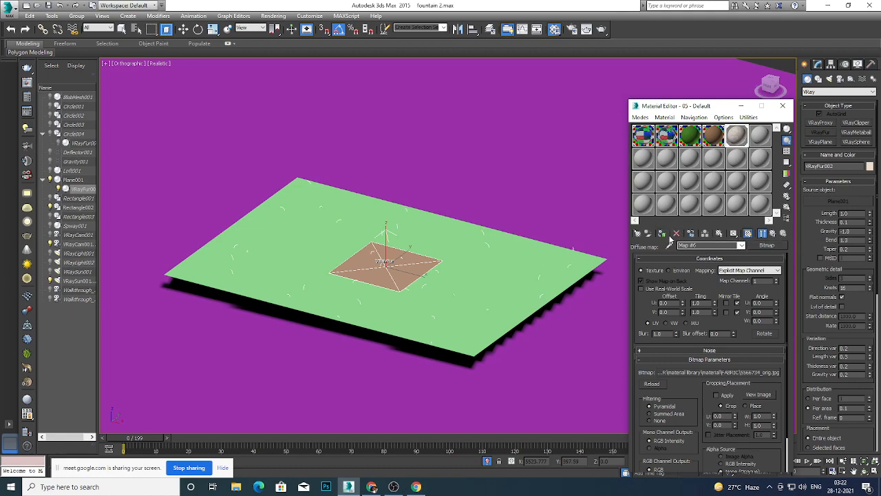
{"action": "left_click", "coordinate": [787, 152]}
{"action": "left_click", "coordinate": [82, 190]}
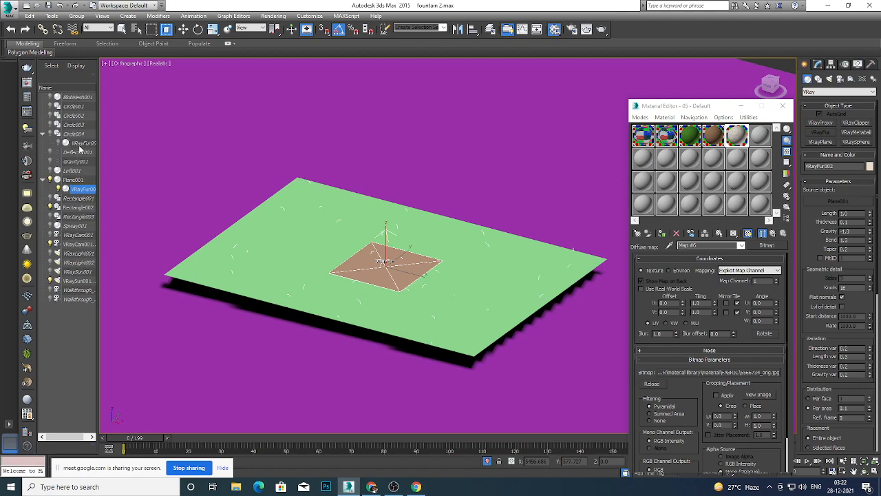
{"action": "scroll", "coordinate": [440, 306], "scroll_direction": "down", "scroll_amount": 5}
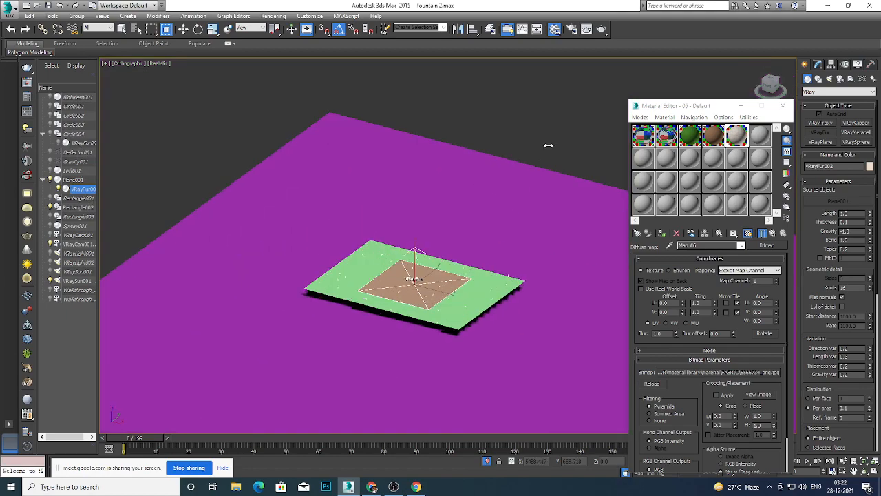
{"action": "scroll", "coordinate": [437, 283], "scroll_direction": "up", "scroll_amount": 3}
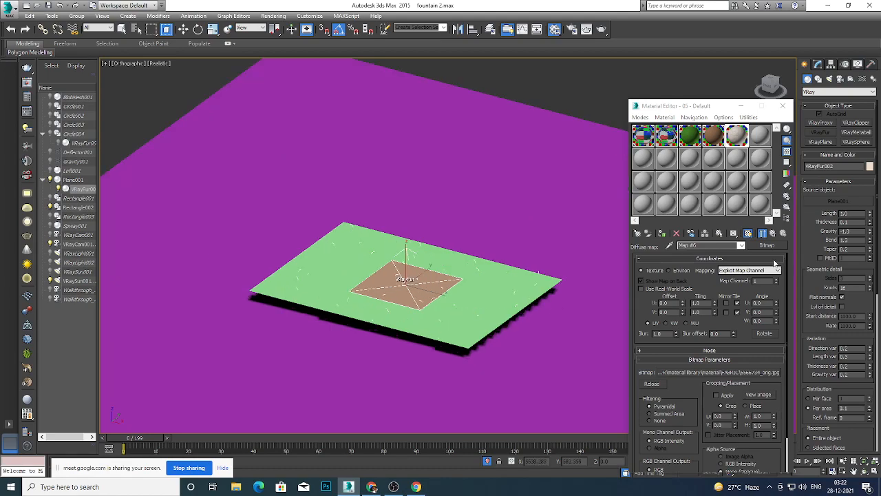
{"action": "left_click", "coordinate": [588, 96]}
{"action": "key", "text": "w"}
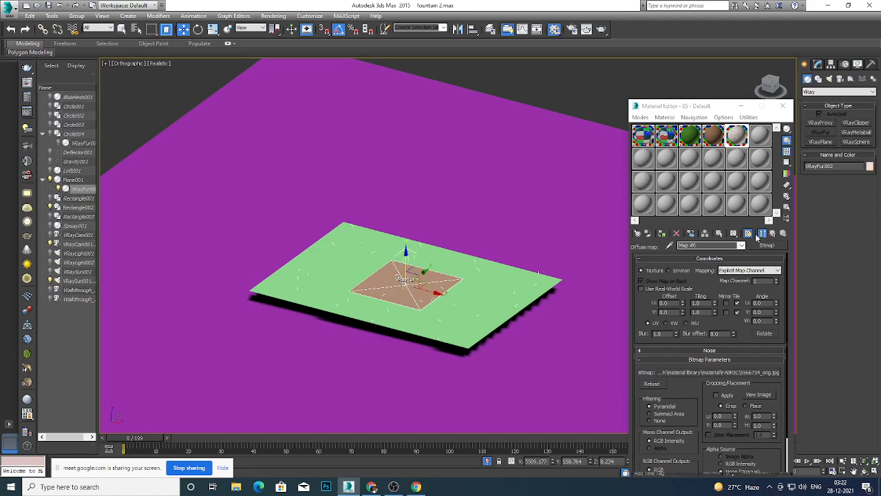
{"action": "left_click", "coordinate": [749, 234]}
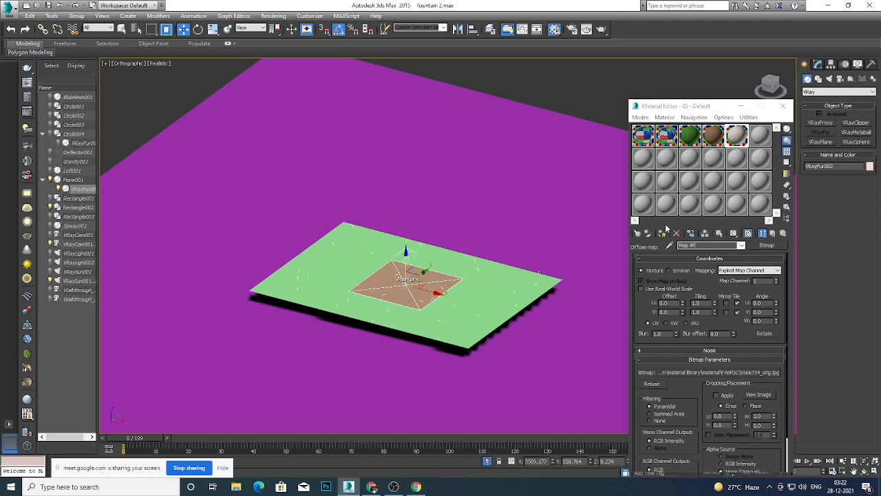
{"action": "left_click", "coordinate": [783, 105]}
Unhide all hidden objects in the scene.
{"action": "mouse_move", "coordinate": [444, 322]}
{"action": "middle_mouse_down", "text": "alt"}
{"action": "mouse_move", "coordinate": [469, 295]}
{"action": "mouse_move", "coordinate": [448, 319]}
{"action": "middle_mouse_up", "text": "alt"}
{"action": "scroll", "coordinate": [447, 319], "scroll_direction": "down", "scroll_amount": 7}
{"action": "scroll", "coordinate": [449, 320], "scroll_direction": "up", "scroll_amount": 7}
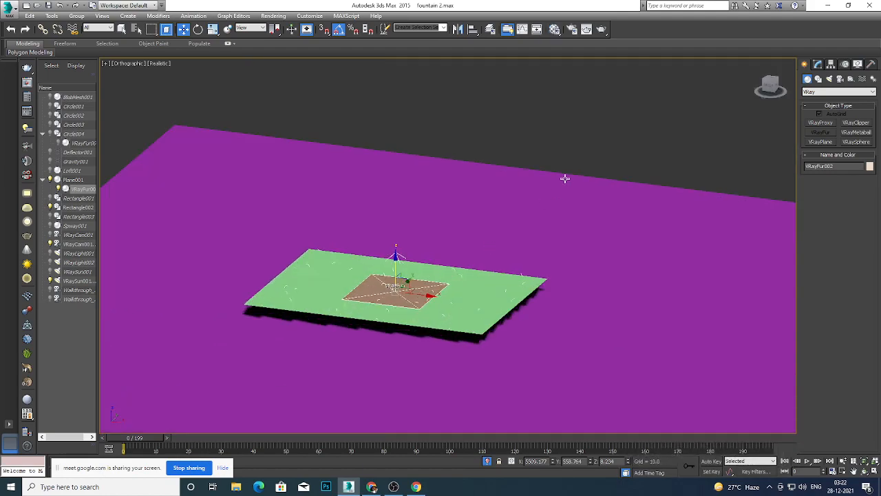
{"action": "right_click", "coordinate": [567, 136]}
{"action": "left_click", "coordinate": [603, 70]}
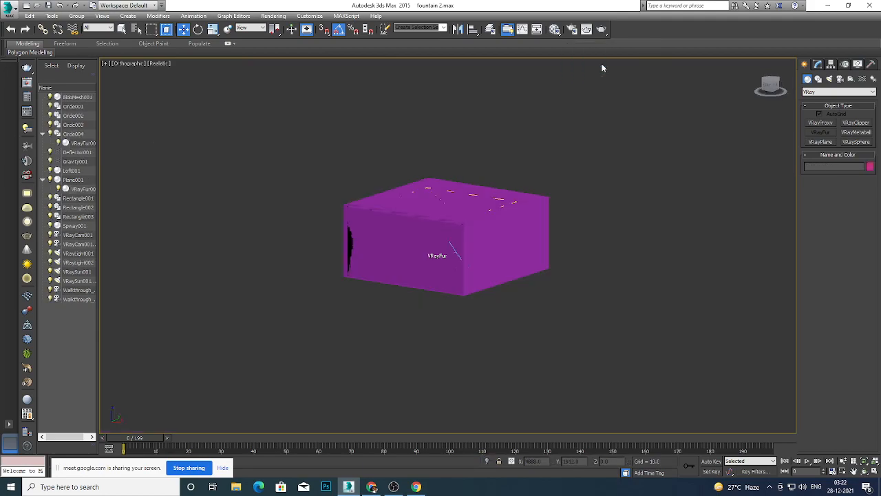
Switch the viewport to the VRayCam001 camera view.
{"action": "scroll", "coordinate": [436, 298], "scroll_direction": "down", "scroll_amount": 5}
{"action": "key", "text": "c"}
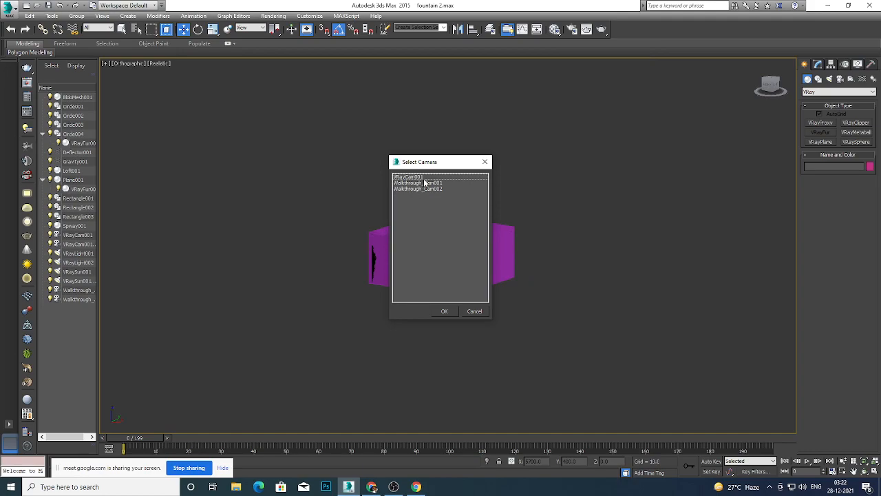
{"action": "left_click", "coordinate": [426, 178]}
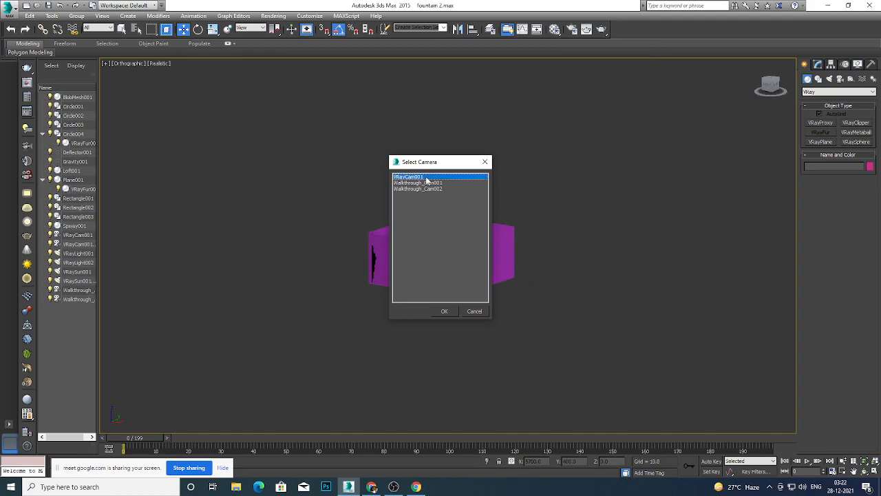
{"action": "left_click", "coordinate": [443, 311]}
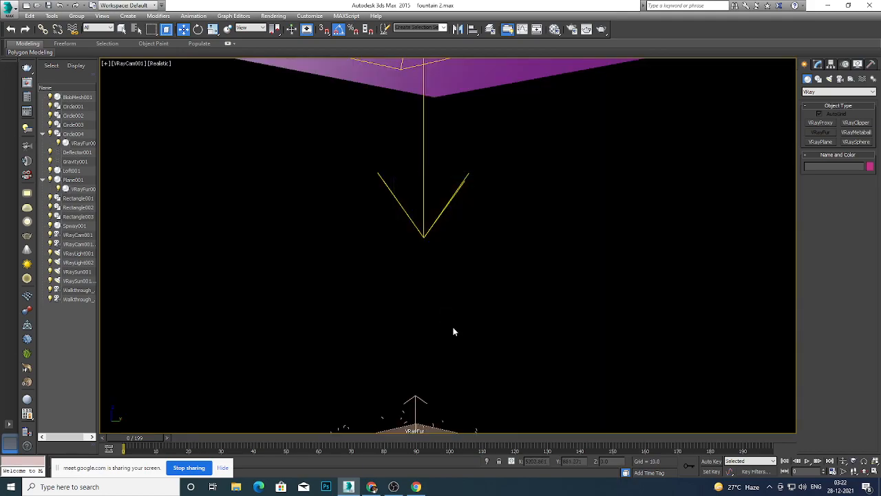
Dolly and orbit VRayCam001 so that it looks down on the fur carpet from an angle.
{"action": "left_click", "coordinate": [844, 463]}
{"action": "left_click_drag", "start_coordinate": [576, 331], "coordinate": [577, 335]}
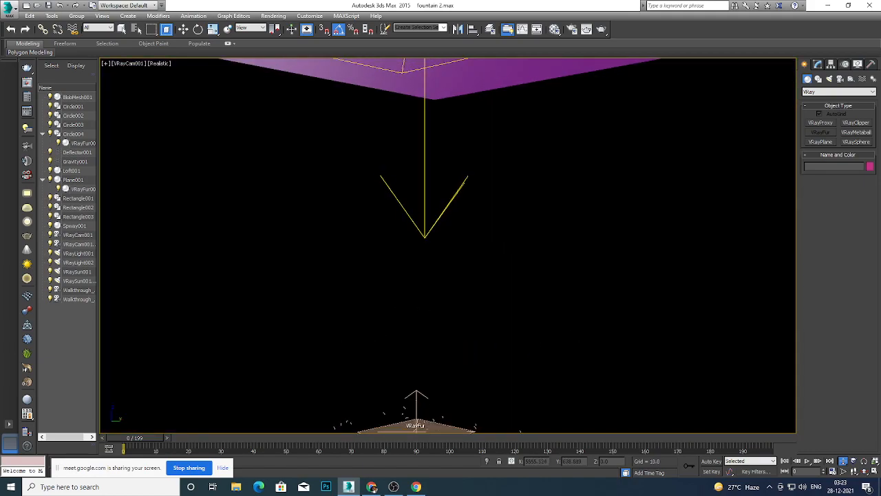
{"action": "left_click", "coordinate": [864, 472]}
{"action": "key", "text": "a"}
{"action": "left_click_drag", "start_coordinate": [498, 309], "coordinate": [524, 314]}
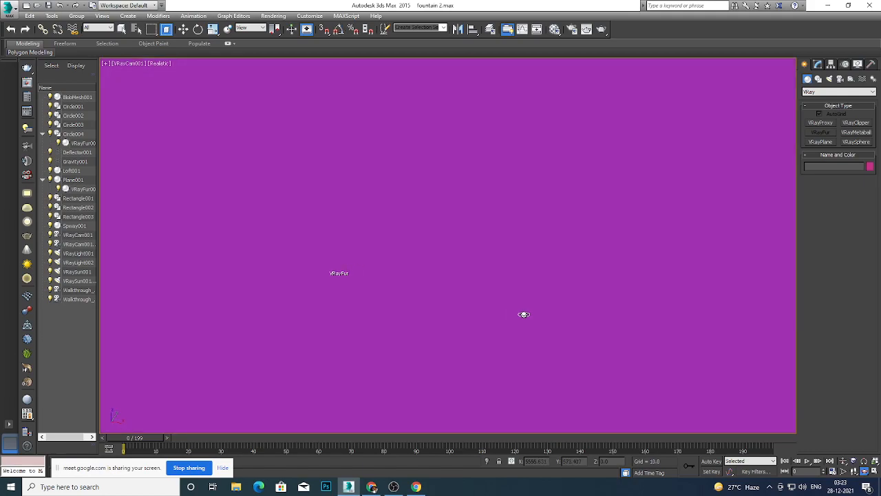
{"action": "left_click", "coordinate": [844, 461]}
{"action": "left_click_drag", "start_coordinate": [513, 276], "coordinate": [515, 258]}
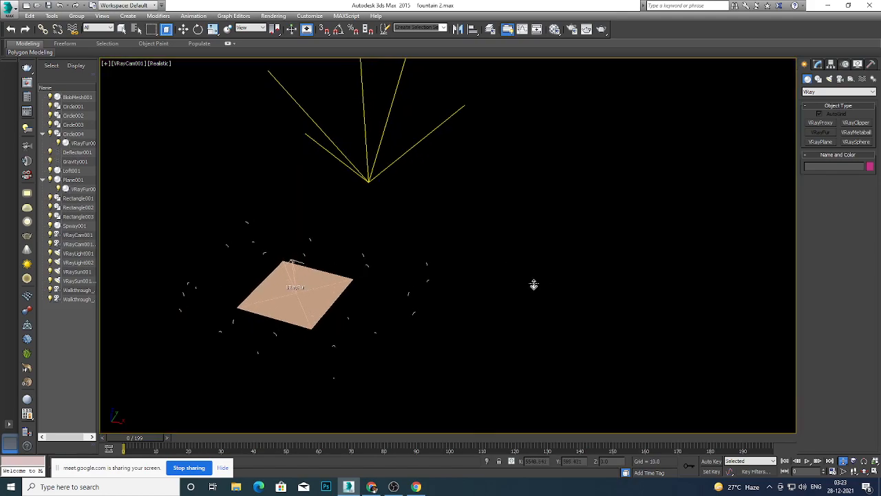
Pan VRayCam001 to bring the fur carpet to the middle of the camera view.
{"action": "key", "text": "F3"}
{"action": "key", "text": "F3"}
{"action": "middle_click_drag", "start_coordinate": [564, 348], "coordinate": [530, 340]}
{"action": "mouse_move", "coordinate": [476, 356]}
{"action": "middle_mouse_down"}
{"action": "mouse_move", "coordinate": [507, 314]}
{"action": "mouse_move", "coordinate": [515, 316]}
{"action": "mouse_move", "coordinate": [511, 331]}
{"action": "middle_mouse_up"}
{"action": "key", "text": "w"}
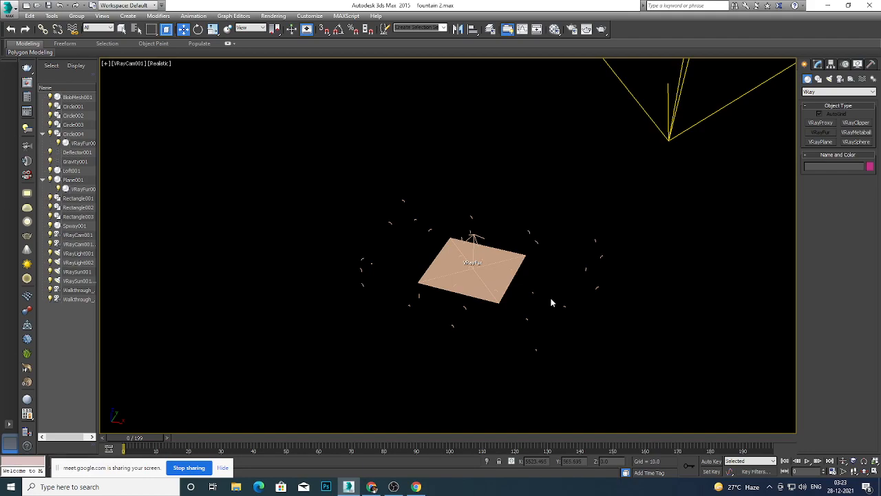
{"action": "key", "text": "F10"}
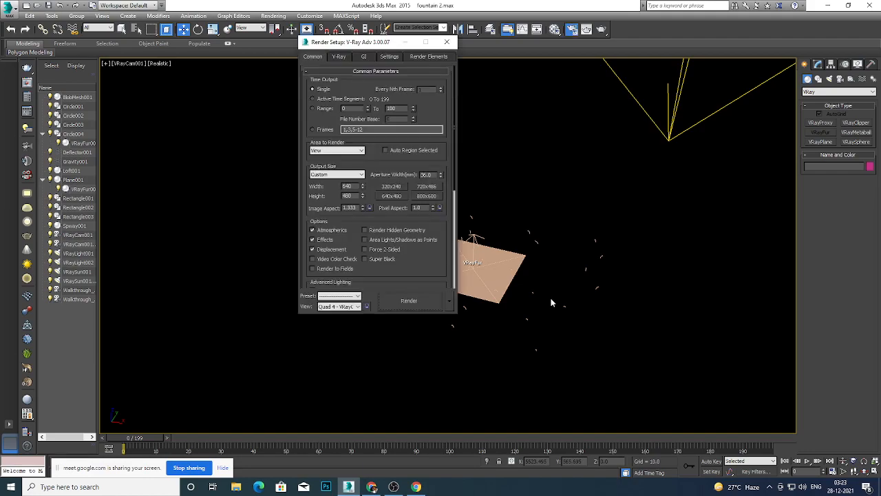
{"action": "left_click", "coordinate": [447, 42]}
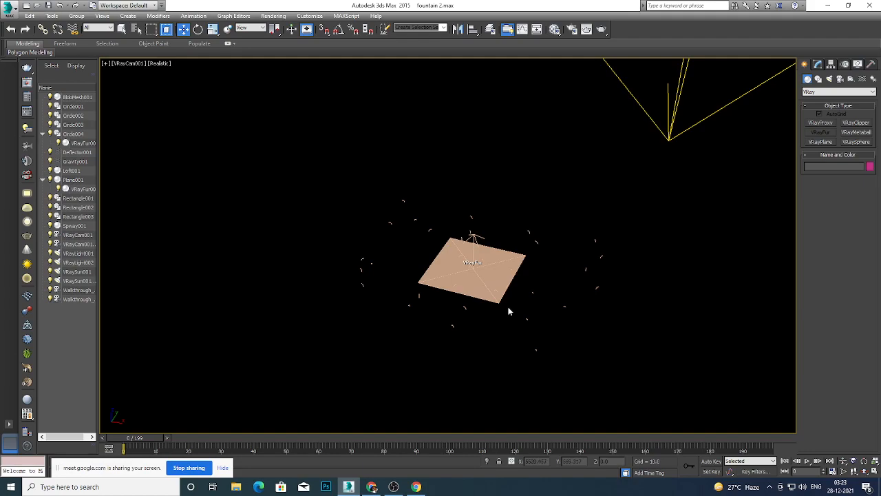
Maximize the orthographic viewport and frame the purple room from the side.
{"action": "key", "text": "alt+w"}
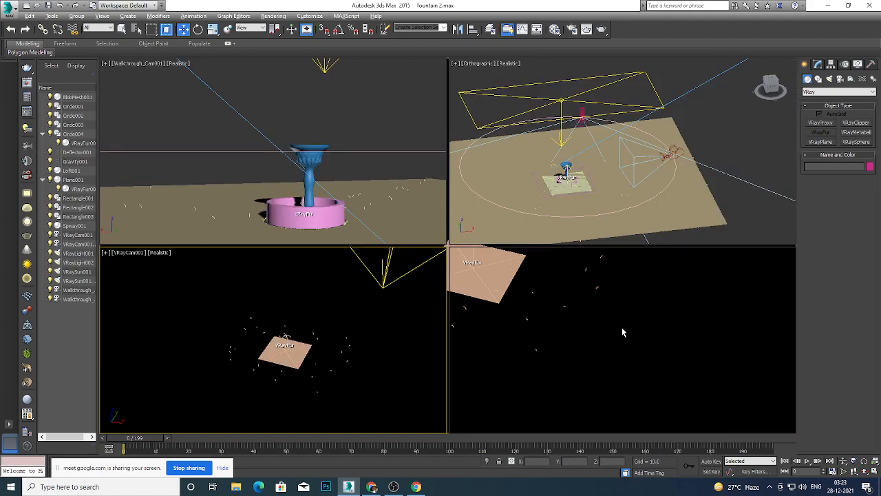
{"action": "scroll", "coordinate": [734, 213], "scroll_direction": "down", "scroll_amount": 5}
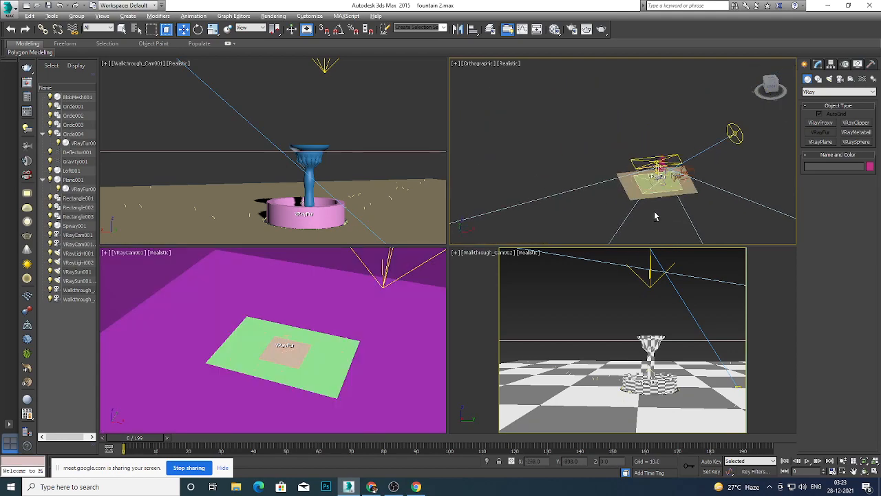
{"action": "key", "text": "alt+w"}
{"action": "scroll", "coordinate": [580, 231], "scroll_direction": "down", "scroll_amount": 3}
{"action": "scroll", "coordinate": [590, 261], "scroll_direction": "up", "scroll_amount": 10}
{"action": "scroll", "coordinate": [566, 252], "scroll_direction": "up", "scroll_amount": 4}
{"action": "middle_click_drag", "start_coordinate": [590, 290], "coordinate": [620, 266], "text": "alt"}
{"action": "scroll", "coordinate": [546, 279], "scroll_direction": "up", "scroll_amount": 5}
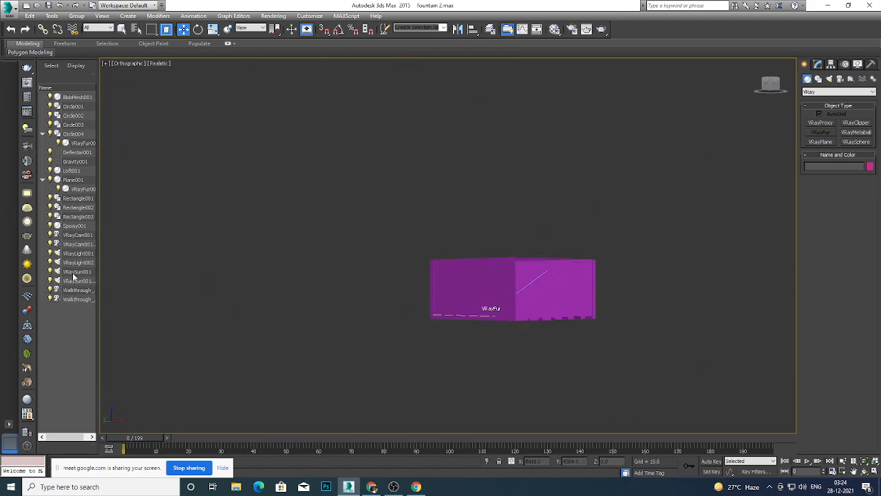
Select VRayCam001 together with its target and lower both by about 12 units.
{"action": "left_click", "coordinate": [78, 235]}
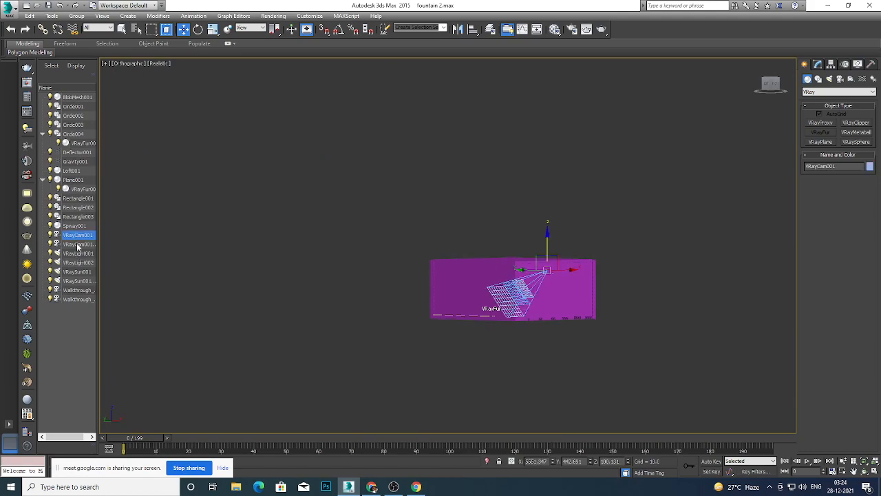
{"action": "left_click", "coordinate": [78, 245], "text": "ctrl"}
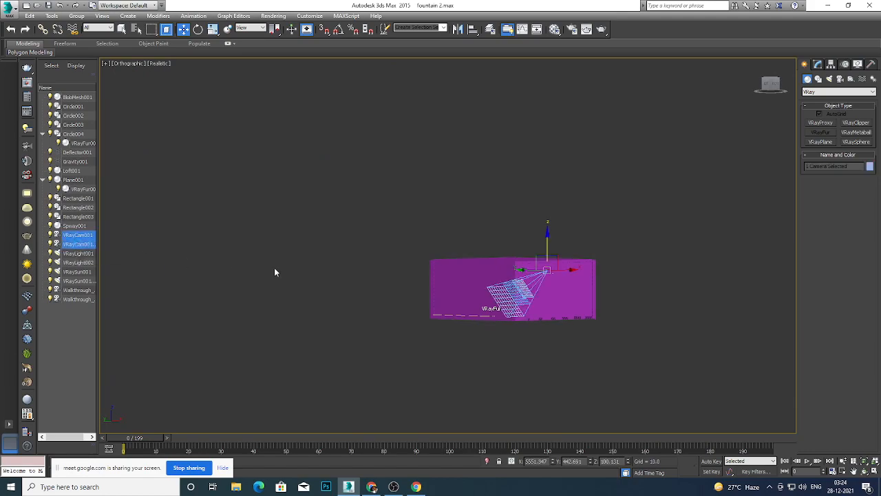
{"action": "middle_click_drag", "start_coordinate": [568, 299], "coordinate": [562, 348], "text": "alt"}
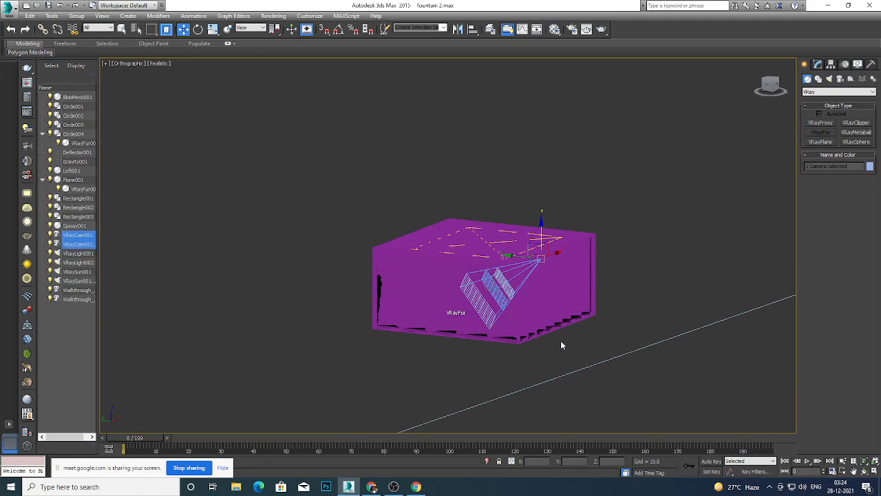
{"action": "key", "text": "l"}
{"action": "key", "text": "z"}
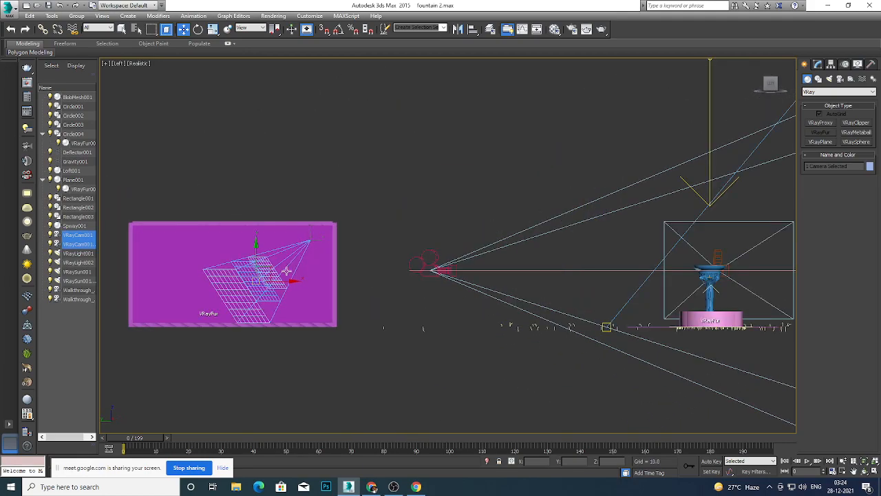
{"action": "mouse_move", "coordinate": [328, 296]}
{"action": "middle_mouse_down", "text": "alt"}
{"action": "mouse_move", "coordinate": [347, 329]}
{"action": "mouse_move", "coordinate": [330, 314]}
{"action": "middle_mouse_up", "text": "alt"}
{"action": "left_click_drag", "start_coordinate": [259, 260], "coordinate": [258, 269]}
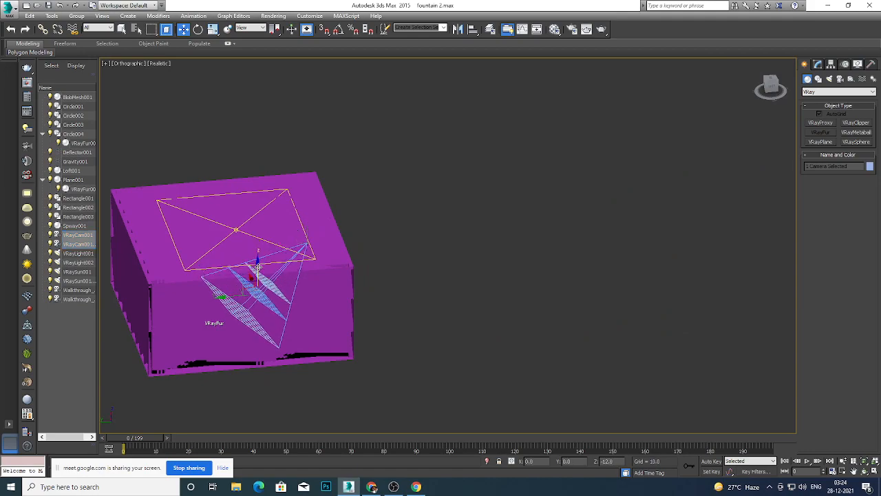
Reselect VRayCam001 and its target and lower both about 60 units further, into the lower part of the room.
{"action": "left_click", "coordinate": [524, 251]}
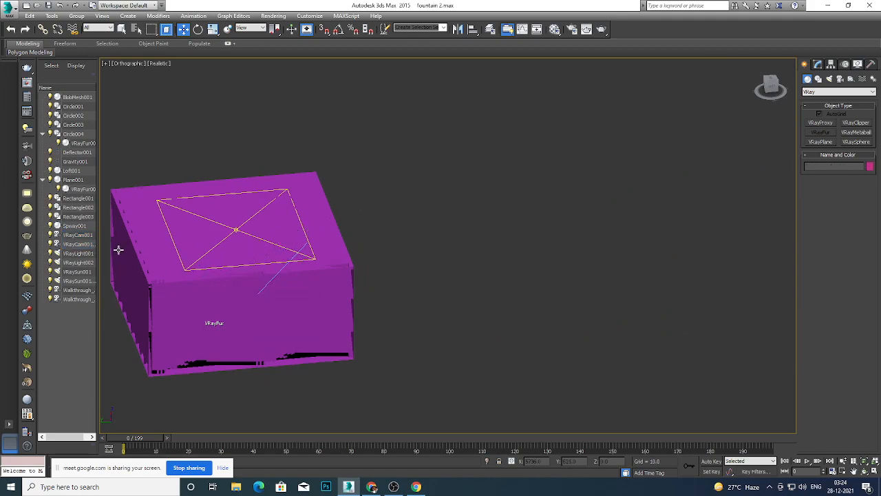
{"action": "left_click", "coordinate": [78, 234]}
{"action": "left_click", "coordinate": [81, 243], "text": "ctrl"}
{"action": "middle_click_drag", "start_coordinate": [346, 301], "coordinate": [319, 266], "text": "alt"}
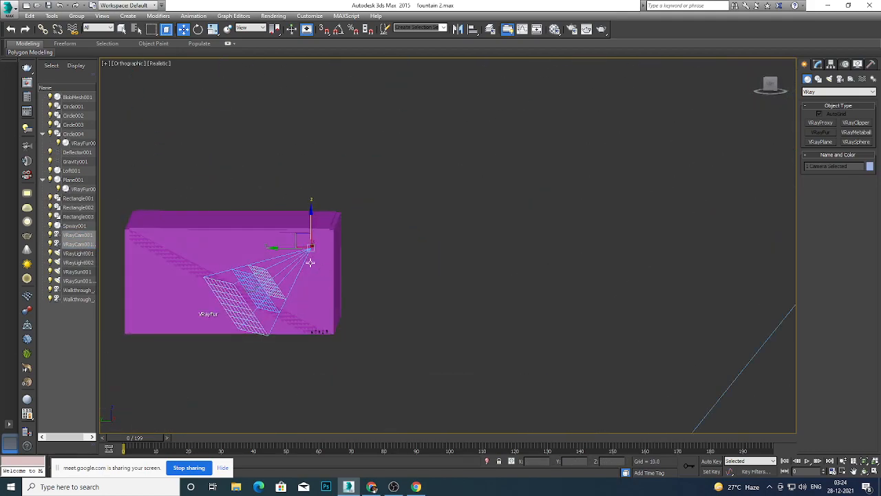
{"action": "left_click_drag", "start_coordinate": [313, 225], "coordinate": [310, 280]}
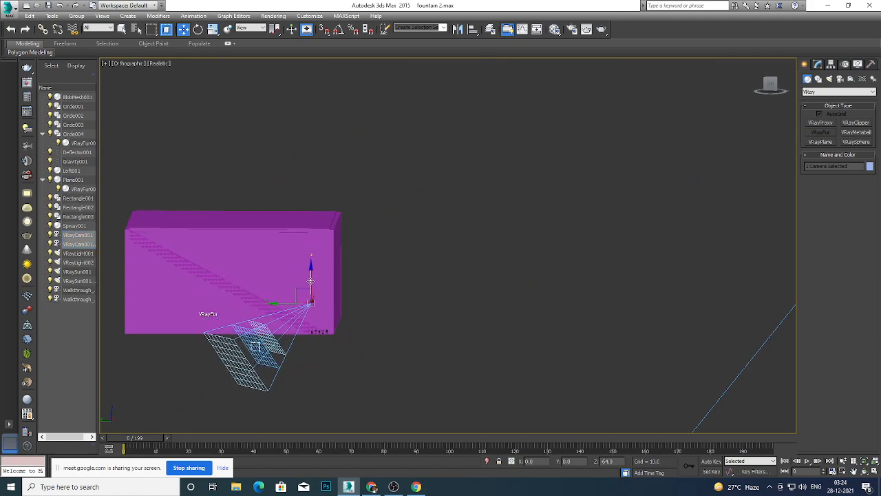
Raise only the VRayCam001 target by 53 units so that the camera looks nearly horizontally.
{"action": "left_click", "coordinate": [436, 283]}
{"action": "left_click", "coordinate": [73, 244]}
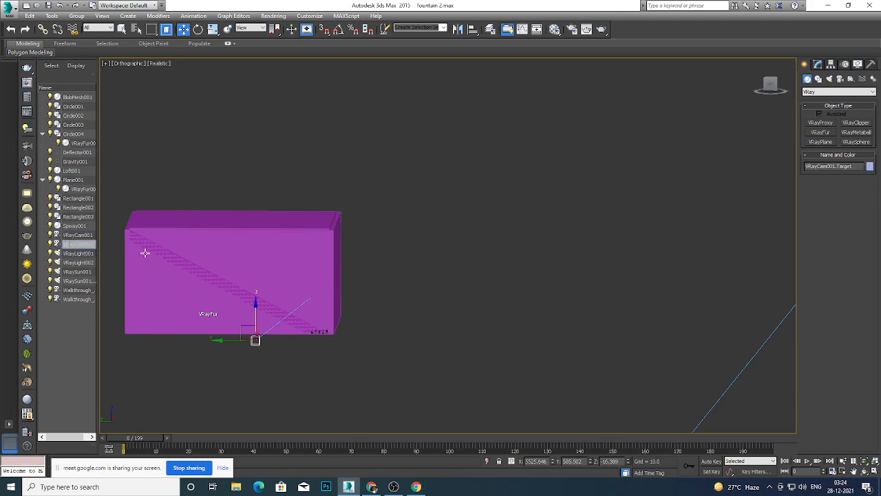
{"action": "left_click_drag", "start_coordinate": [255, 319], "coordinate": [255, 274]}
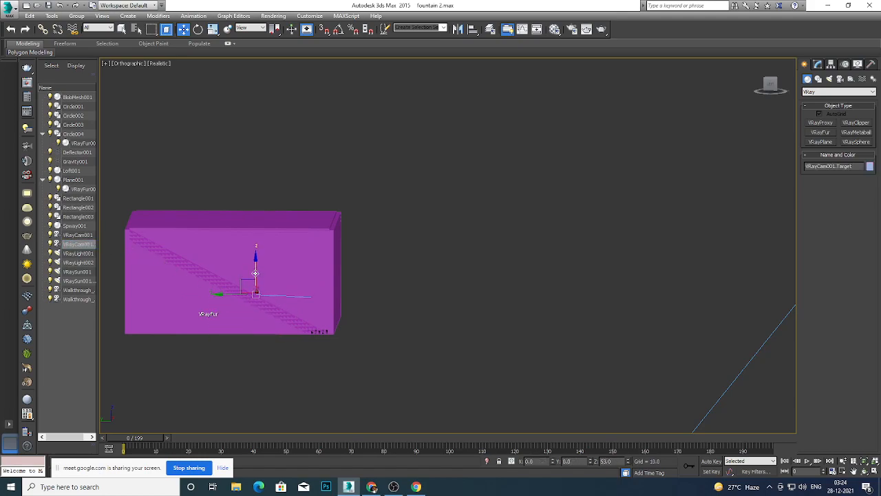
{"action": "middle_click_drag", "start_coordinate": [431, 274], "coordinate": [380, 315], "text": "alt"}
Return to the four-viewport layout and switch the orthographic viewport to the VRayCam001 camera view.
{"action": "key", "text": "alt+w"}
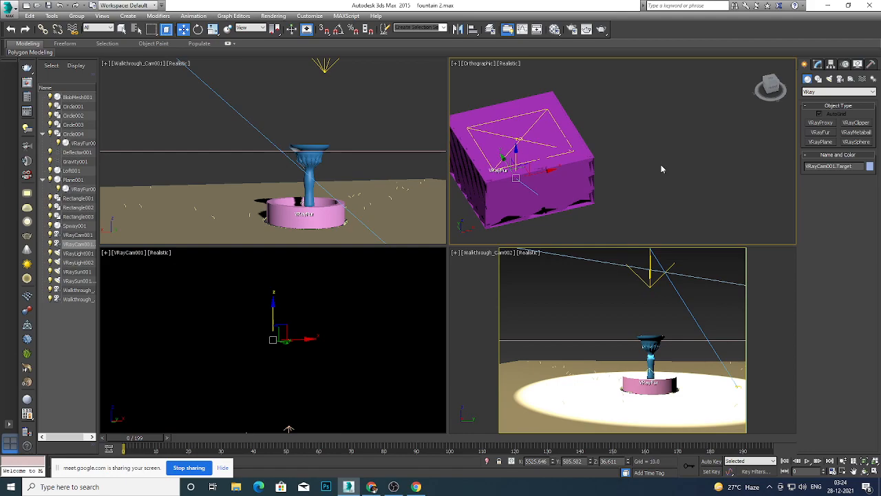
{"action": "key", "text": "c"}
{"action": "left_click", "coordinate": [408, 177]}
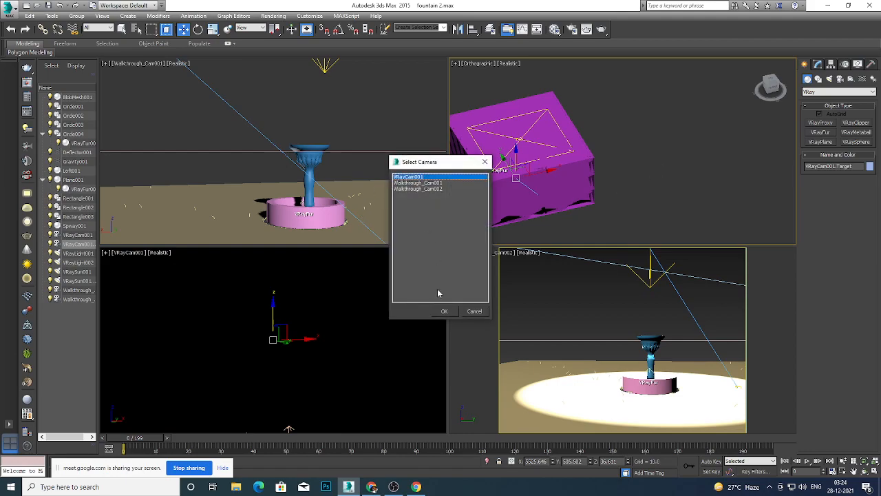
{"action": "left_click", "coordinate": [445, 311]}
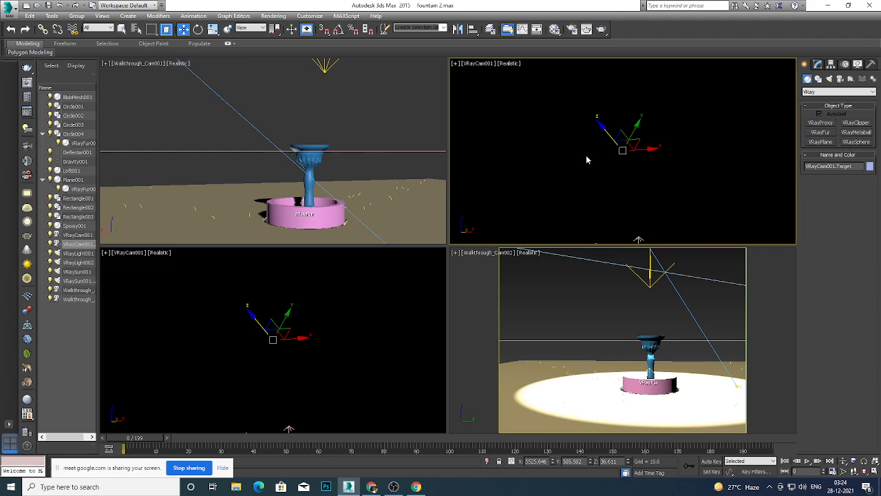
Show the VRayCam001 view in wireframe, lower the camera target to about Z 27.9 and maximize that viewport.
{"action": "key", "text": "F3"}
{"action": "left_click_drag", "start_coordinate": [623, 139], "coordinate": [624, 193]}
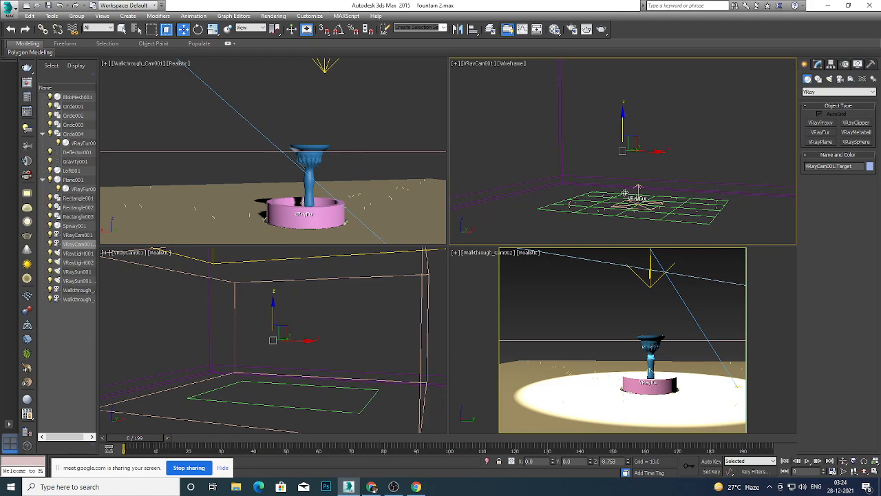
{"action": "key", "text": "alt+w"}
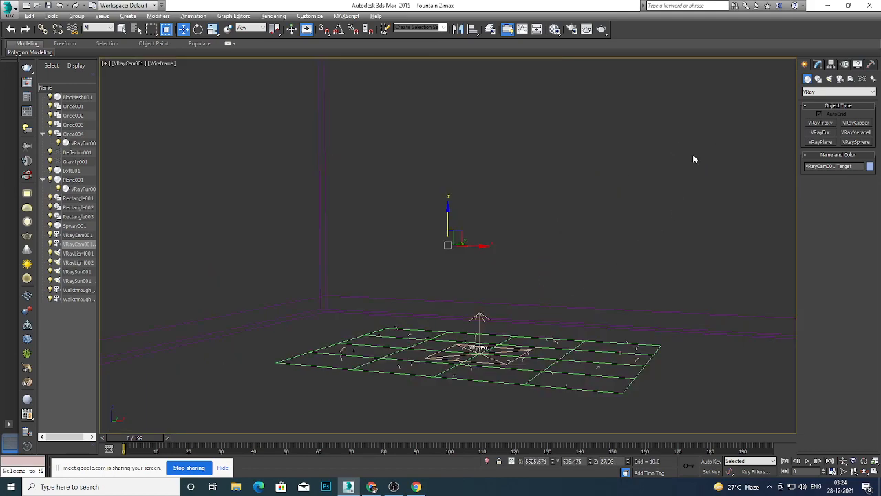
Restore realistic shading and render the VRayCam001 view, overwriting the existing fountain animation 1.avi.
{"action": "key", "text": "F10"}
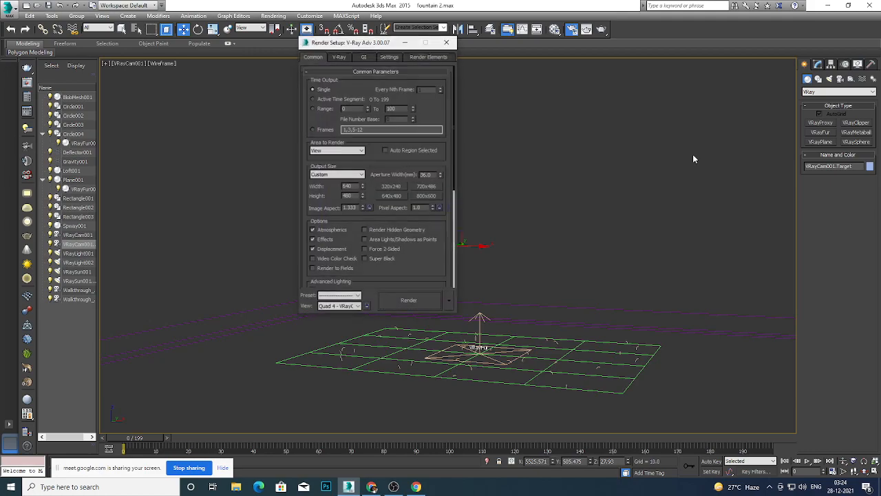
{"action": "key", "text": "F3"}
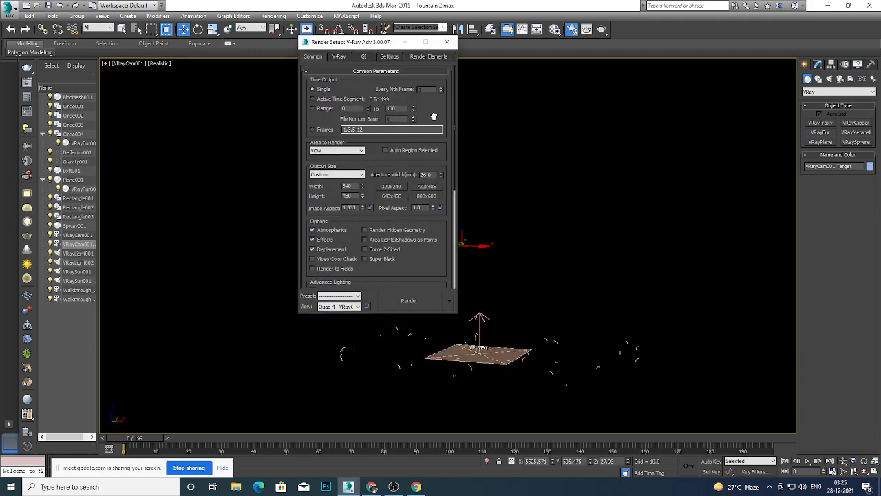
{"action": "left_click", "coordinate": [415, 300]}
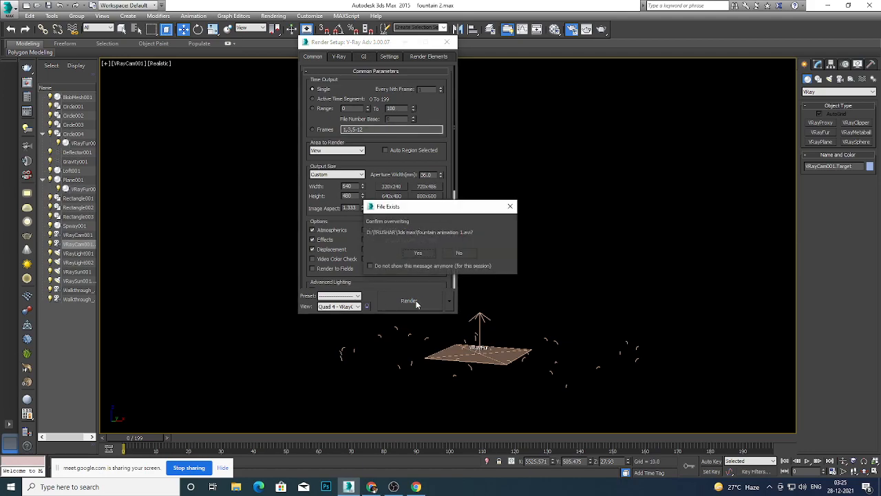
{"action": "left_click", "coordinate": [423, 258]}
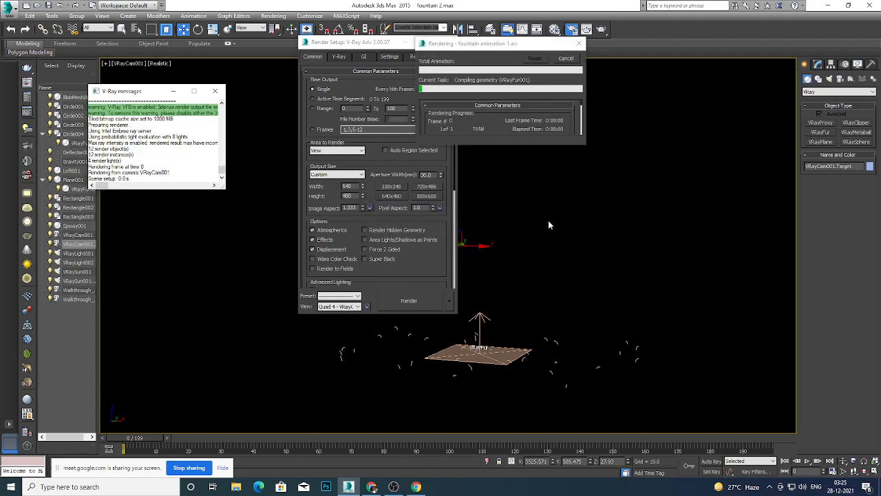
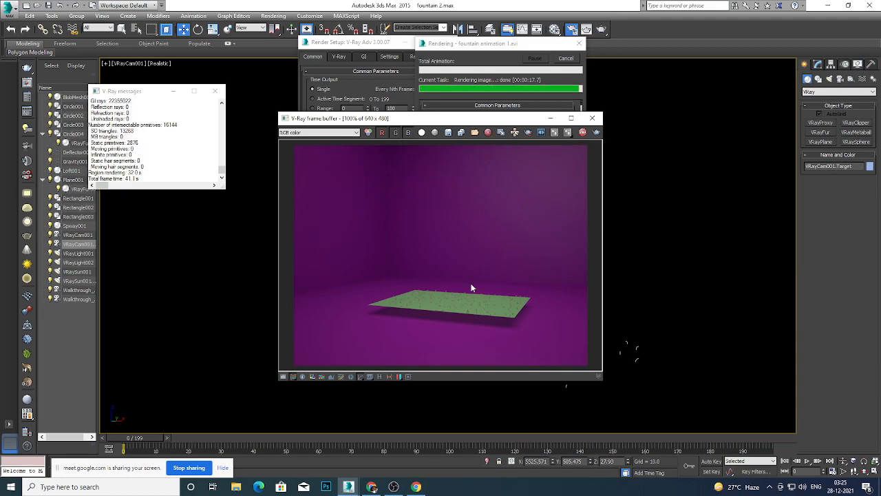
Examine the fur strands on the green carpet in the render up close, and close the frame buffer and render setup.
{"action": "scroll", "coordinate": [474, 336], "scroll_direction": "up", "scroll_amount": 1}
{"action": "scroll", "coordinate": [442, 313], "scroll_direction": "up", "scroll_amount": 1}
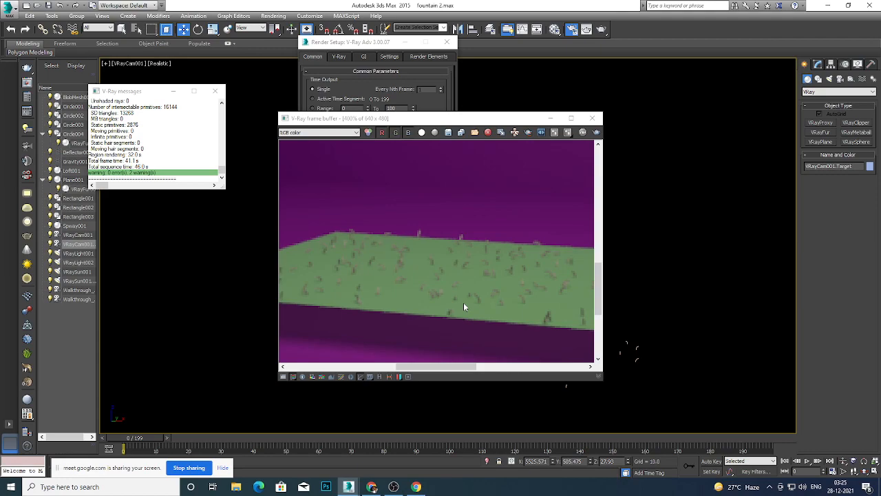
{"action": "scroll", "coordinate": [463, 307], "scroll_direction": "down", "scroll_amount": 2}
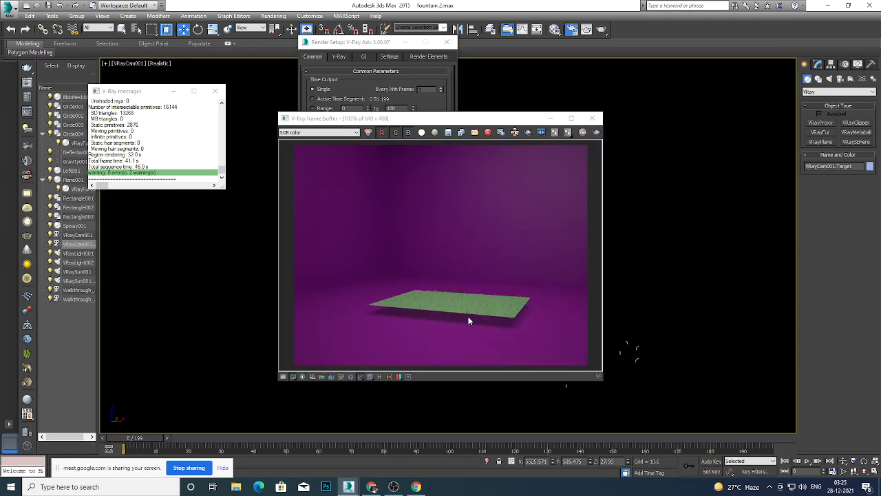
{"action": "scroll", "coordinate": [468, 321], "scroll_direction": "up", "scroll_amount": 1}
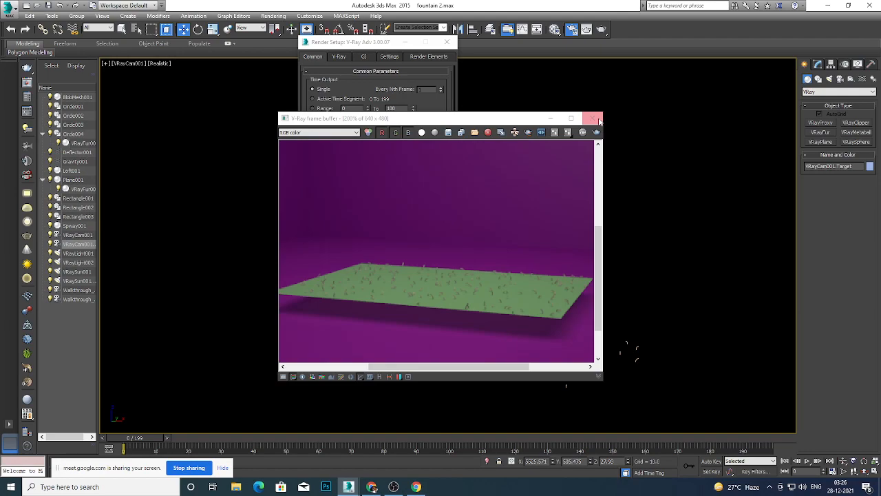
{"action": "left_click", "coordinate": [599, 120]}
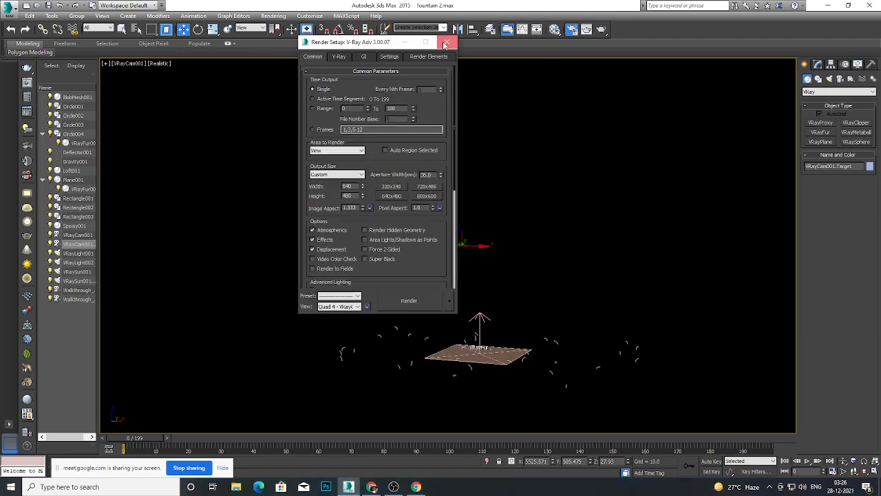
{"action": "left_click", "coordinate": [446, 43]}
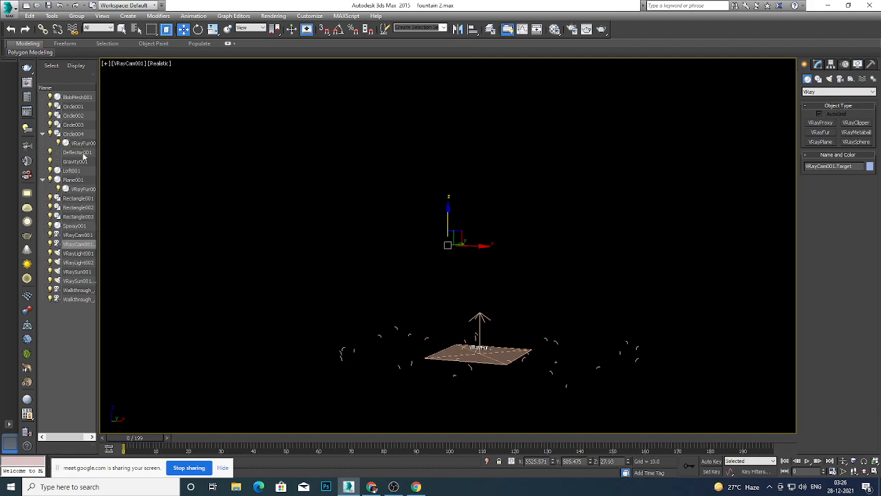
Set the Bend of the VRayFur on Plane001 to 0.3.
{"action": "left_click", "coordinate": [82, 189]}
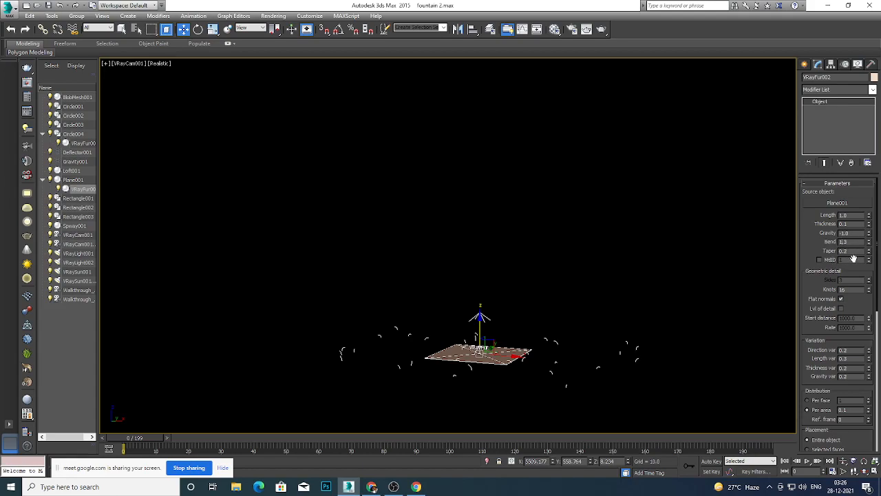
{"action": "key", "text": "BackSpace"}
{"action": "type", "text": "0"}
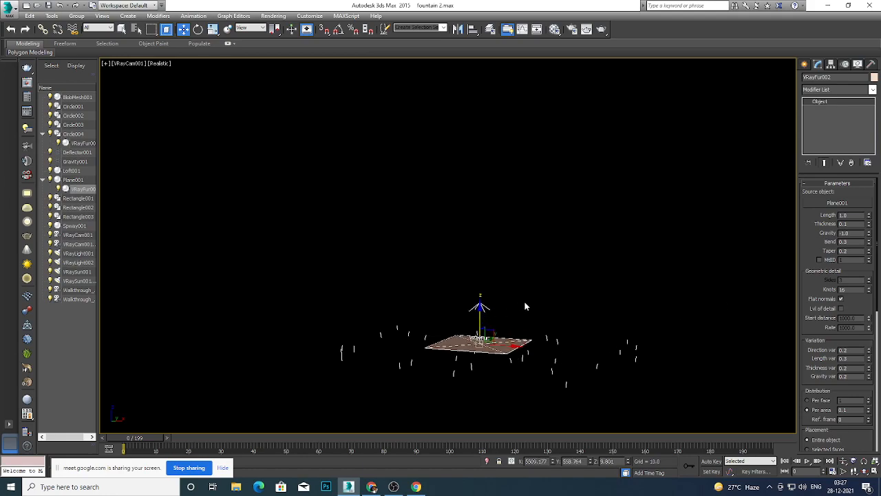
Reselect the VRayFur of Plane001 and move it down to about Z 8.25.
{"action": "left_click", "coordinate": [506, 315]}
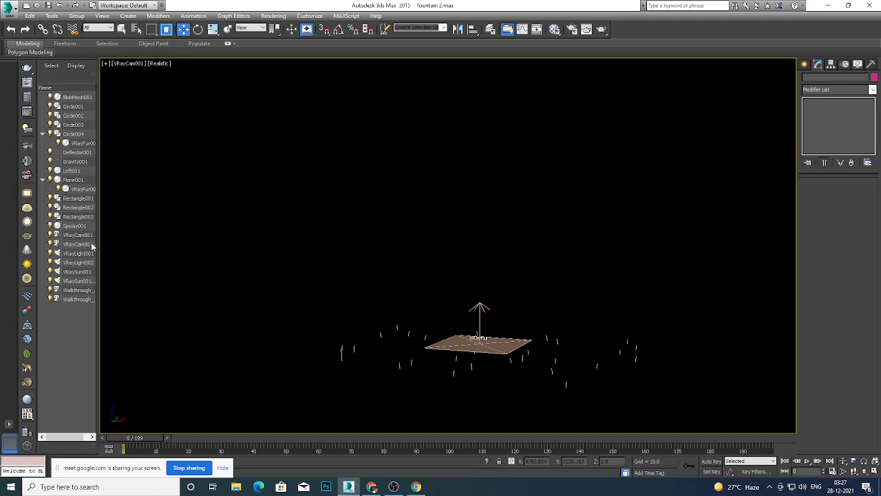
{"action": "left_click", "coordinate": [83, 189]}
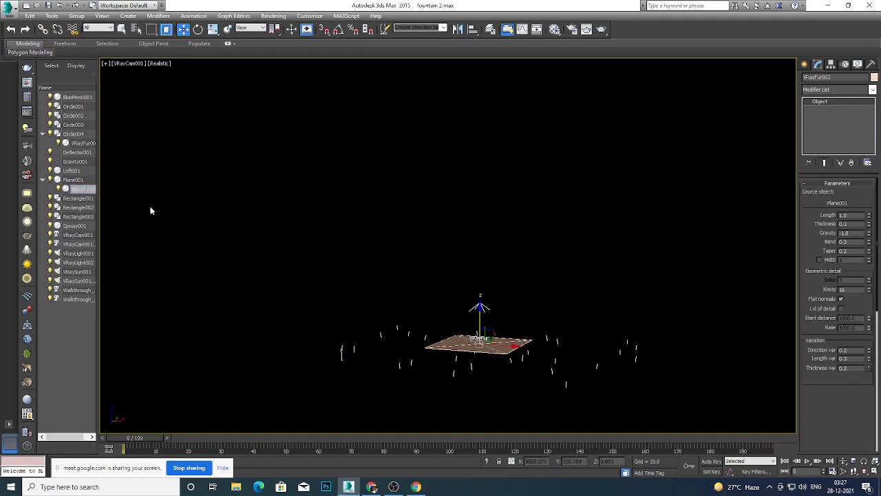
{"action": "mouse_move", "coordinate": [480, 312]}
{"action": "left_mouse_down"}
{"action": "mouse_move", "coordinate": [478, 325]}
{"action": "mouse_move", "coordinate": [480, 316]}
{"action": "left_mouse_up"}
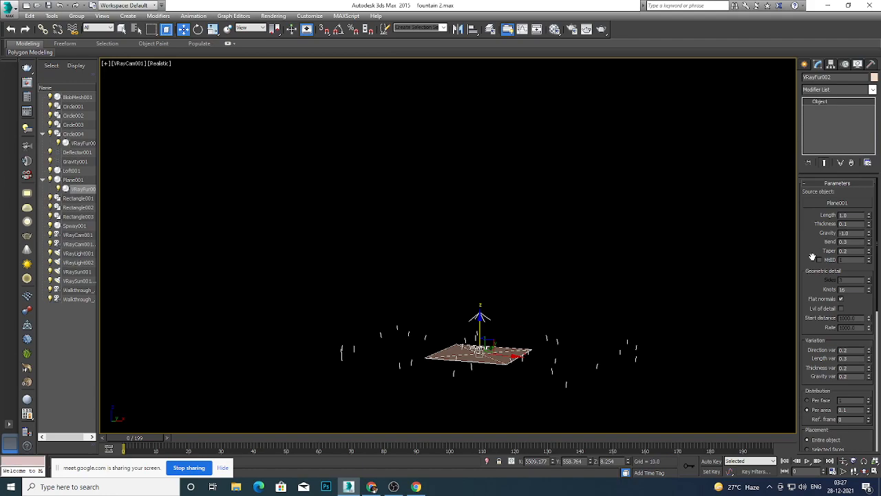
Set the Per area distribution of the VRayFur on Plane001 to 0.4 and deselect the fur.
{"action": "left_click_drag", "start_coordinate": [814, 287], "coordinate": [810, 244]}
{"action": "left_click_drag", "start_coordinate": [813, 292], "coordinate": [811, 252]}
{"action": "left_click_drag", "start_coordinate": [813, 304], "coordinate": [815, 228]}
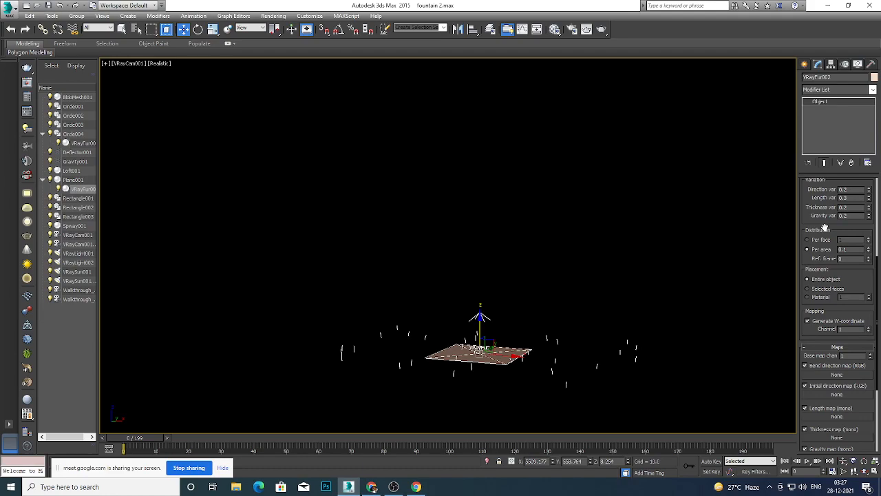
{"action": "left_click_drag", "start_coordinate": [854, 283], "coordinate": [849, 257]}
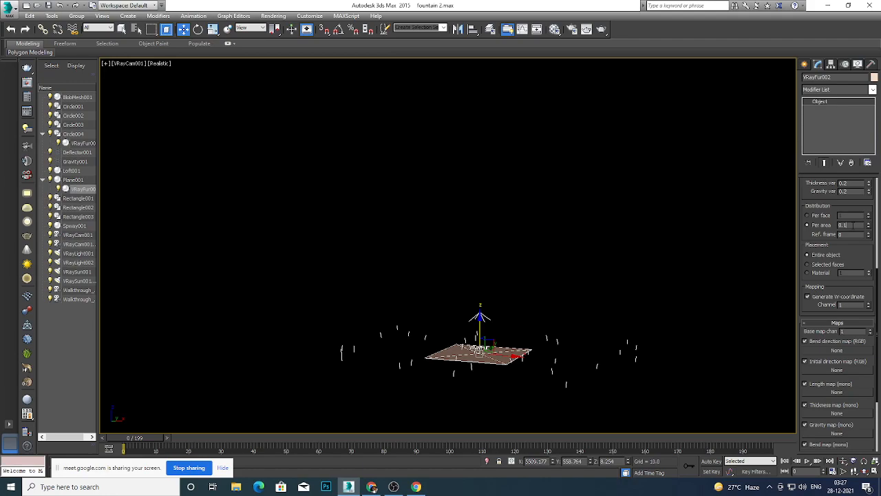
{"action": "key", "text": "BackSpace"}
{"action": "left_click_drag", "start_coordinate": [854, 259], "coordinate": [857, 197]}
{"action": "scroll", "coordinate": [871, 329], "scroll_direction": "up", "scroll_amount": 3}
{"action": "scroll", "coordinate": [870, 329], "scroll_direction": "up", "scroll_amount": 5}
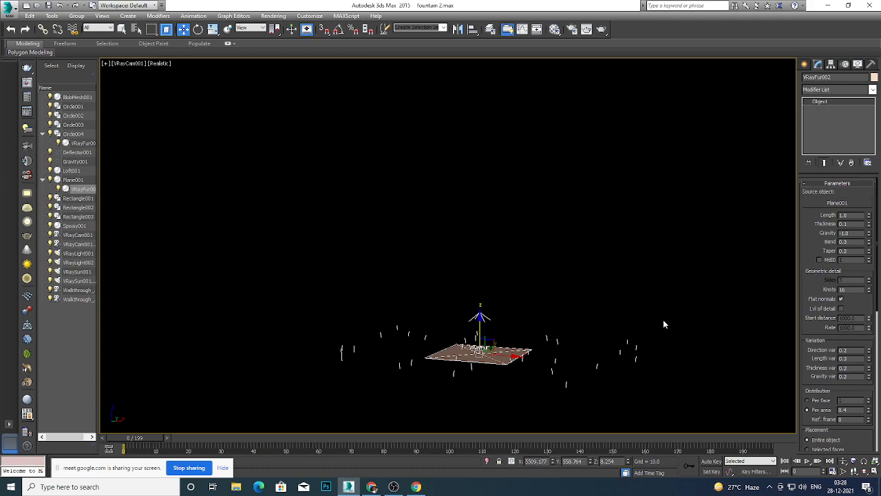
{"action": "left_click", "coordinate": [697, 312]}
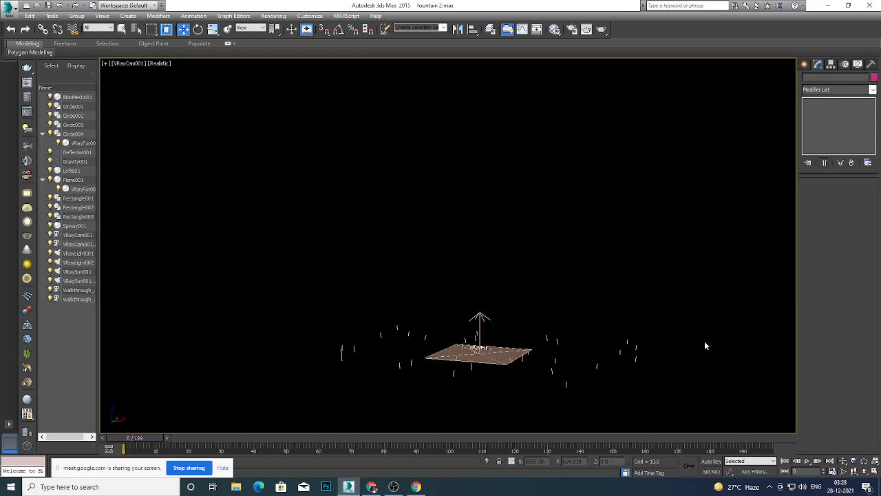
{"action": "key", "text": "F10"}
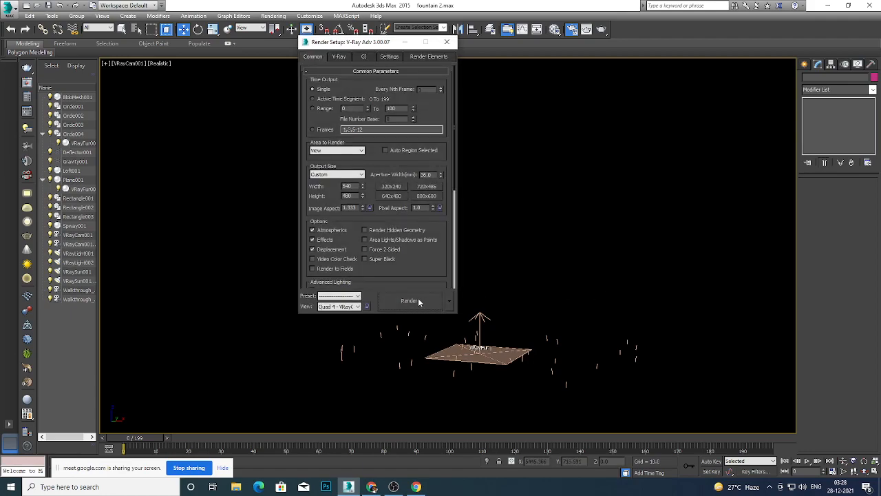
{"action": "left_click", "coordinate": [409, 301]}
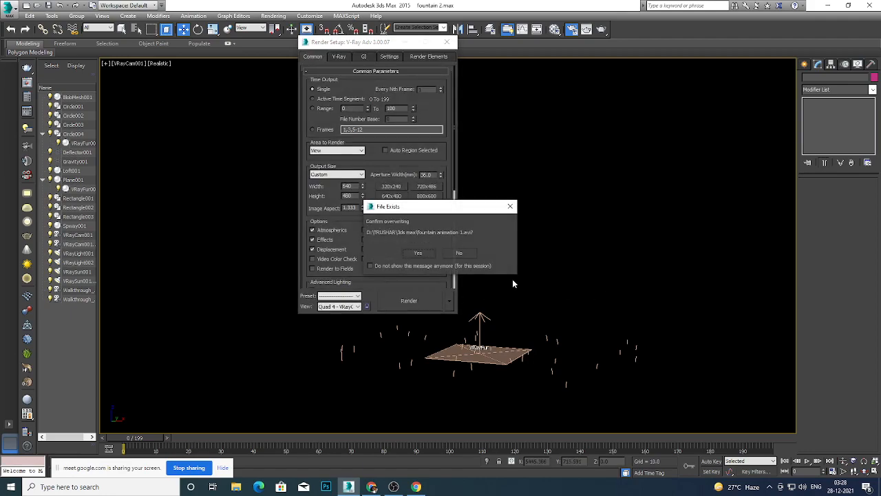
{"action": "left_click", "coordinate": [418, 252]}
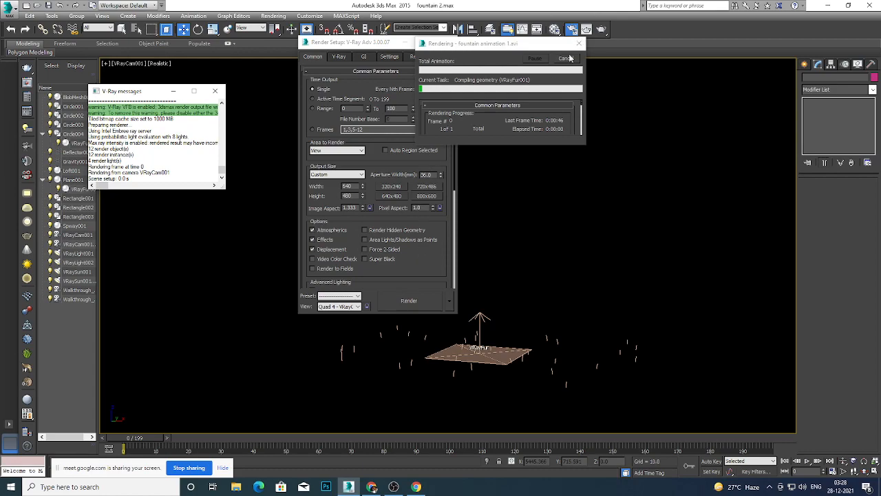
{"action": "left_click", "coordinate": [216, 91]}
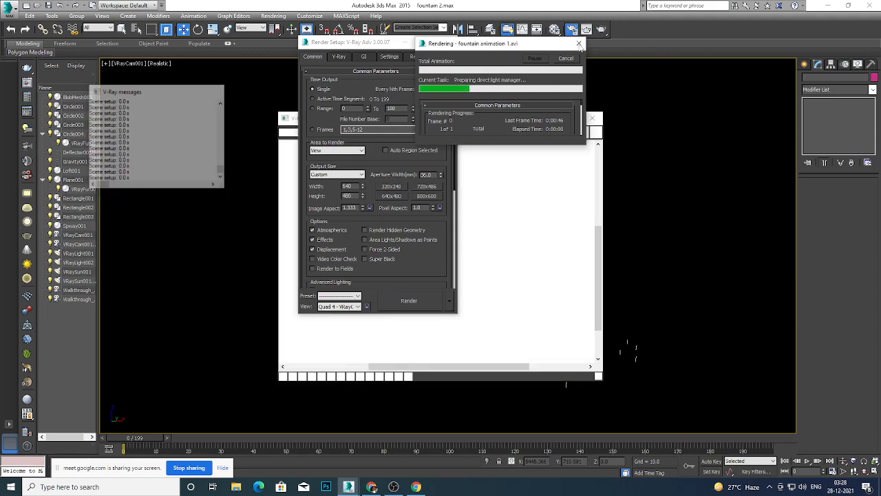
{"action": "left_click", "coordinate": [580, 45]}
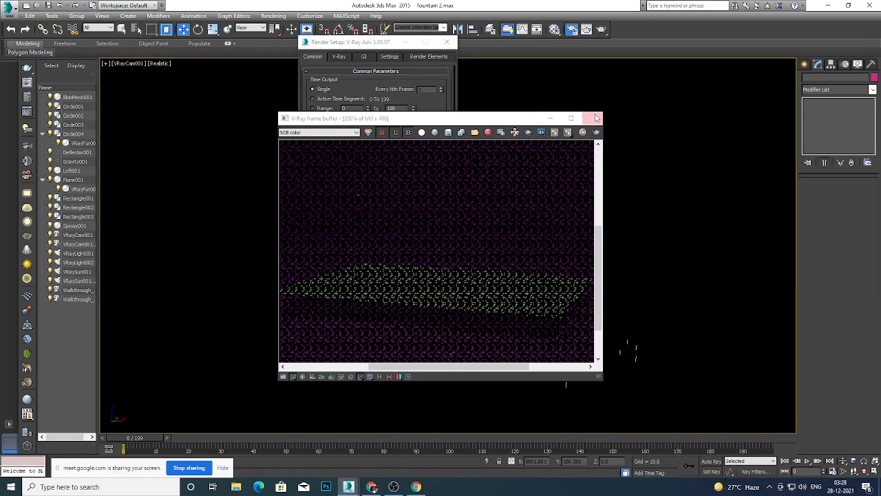
{"action": "left_click", "coordinate": [589, 122]}
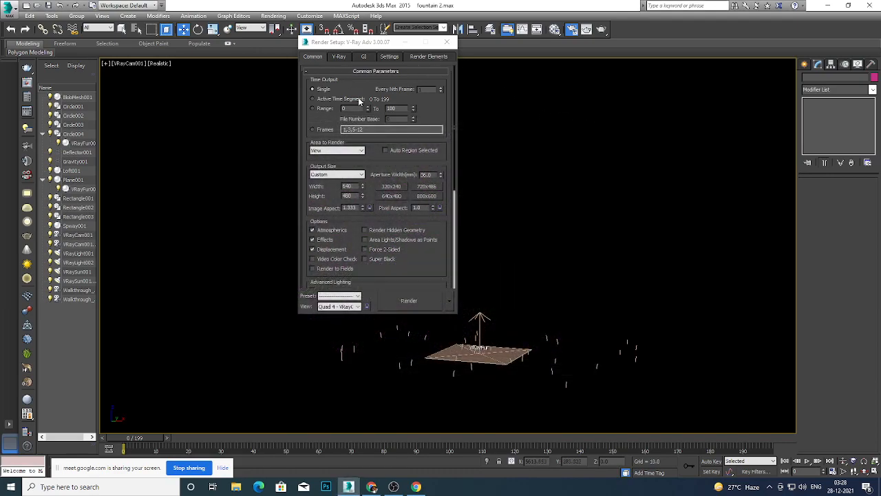
Turn off Save File for the render output and render the VRayCam001 view.
{"action": "scroll", "coordinate": [434, 246], "scroll_direction": "down", "scroll_amount": 4}
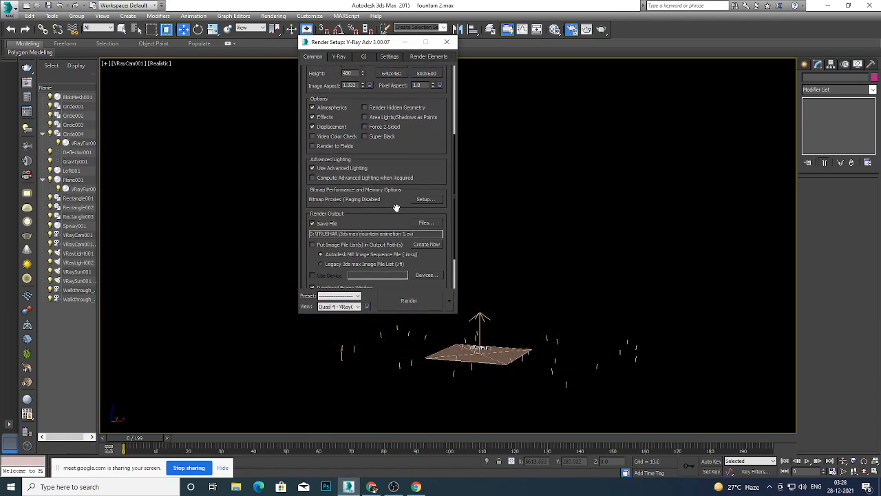
{"action": "scroll", "coordinate": [391, 184], "scroll_direction": "down", "scroll_amount": 1}
{"action": "left_click", "coordinate": [313, 191]}
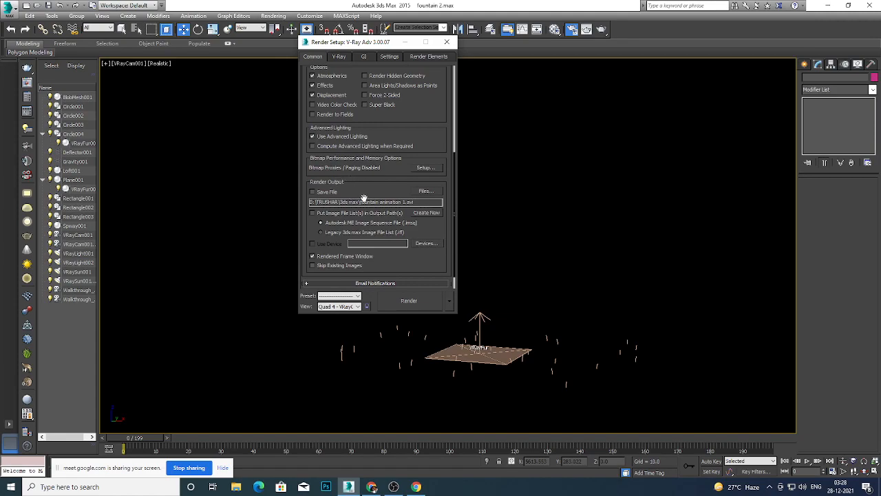
{"action": "scroll", "coordinate": [386, 187], "scroll_direction": "up", "scroll_amount": 2}
{"action": "scroll", "coordinate": [392, 262], "scroll_direction": "up", "scroll_amount": 3}
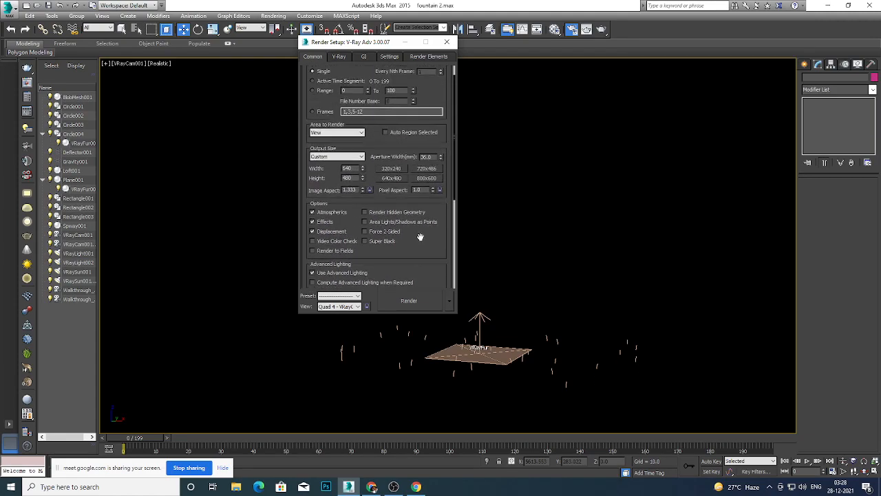
{"action": "left_click", "coordinate": [406, 301]}
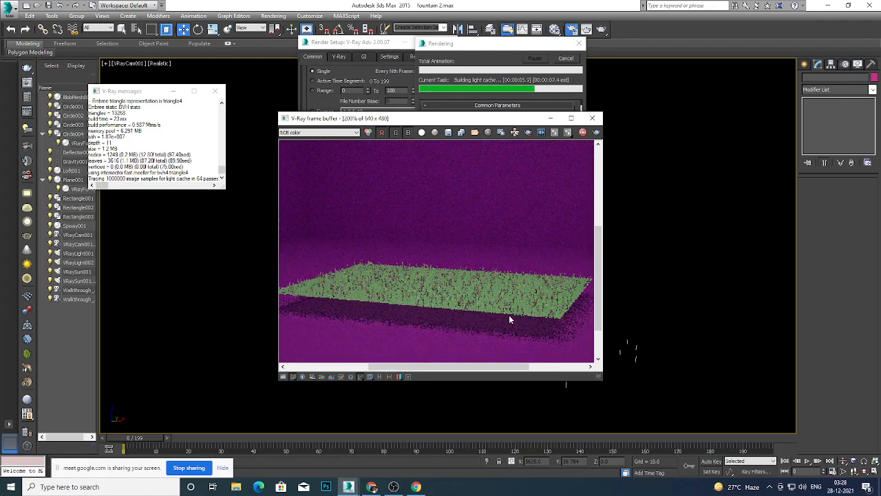
Examine the fur density on the green carpet in the render up close, and close the frame buffer, V-Ray messages and render setup.
{"action": "scroll", "coordinate": [499, 310], "scroll_direction": "up", "scroll_amount": 1}
{"action": "scroll", "coordinate": [497, 311], "scroll_direction": "down", "scroll_amount": 1}
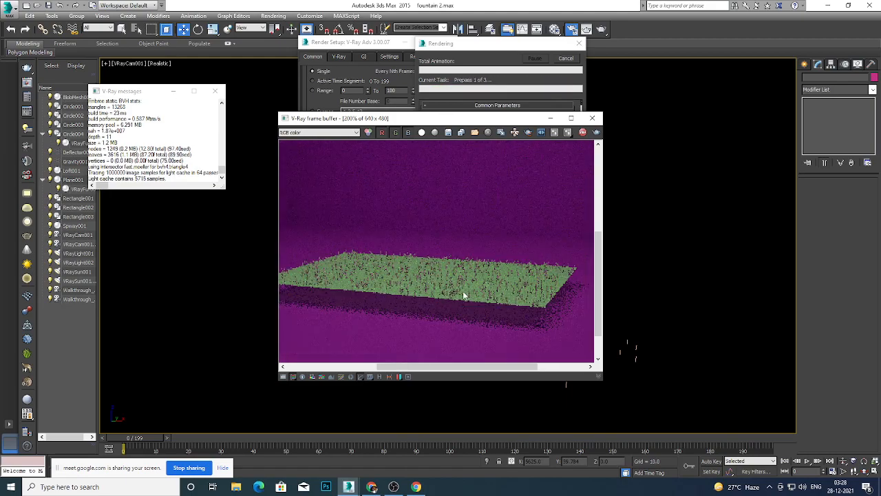
{"action": "scroll", "coordinate": [464, 295], "scroll_direction": "up", "scroll_amount": 1}
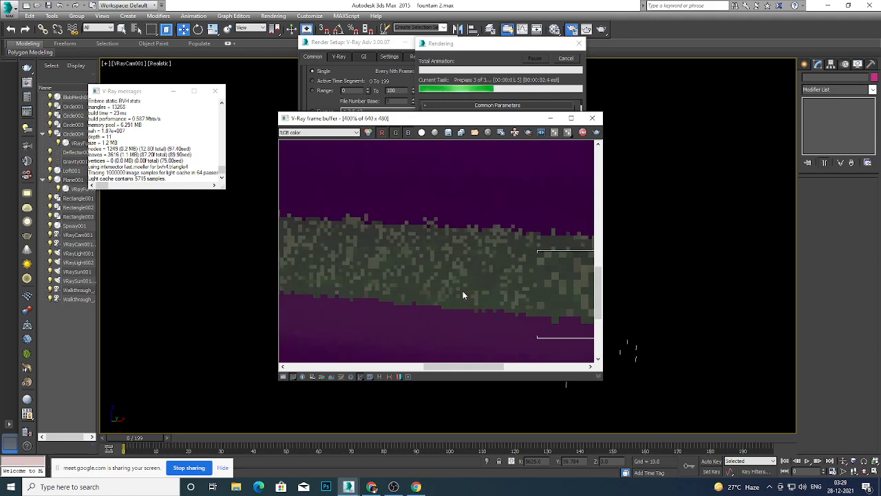
{"action": "scroll", "coordinate": [417, 263], "scroll_direction": "down", "scroll_amount": 2}
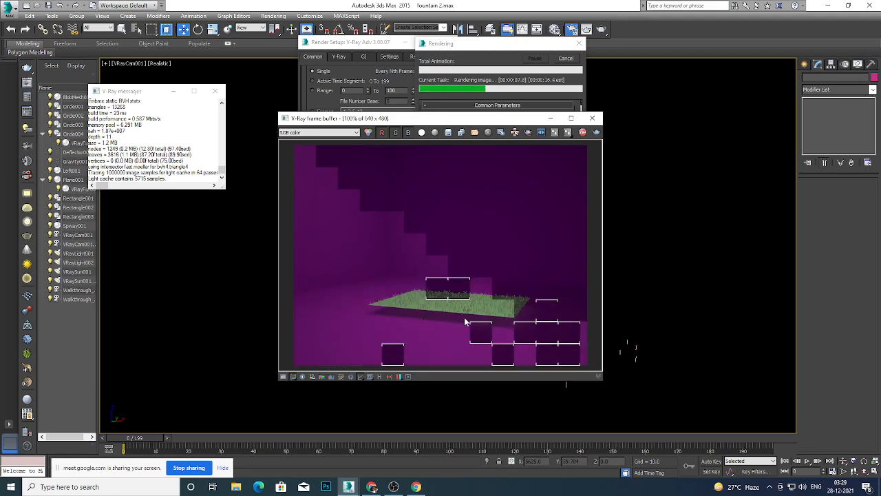
{"action": "scroll", "coordinate": [465, 311], "scroll_direction": "up", "scroll_amount": 1}
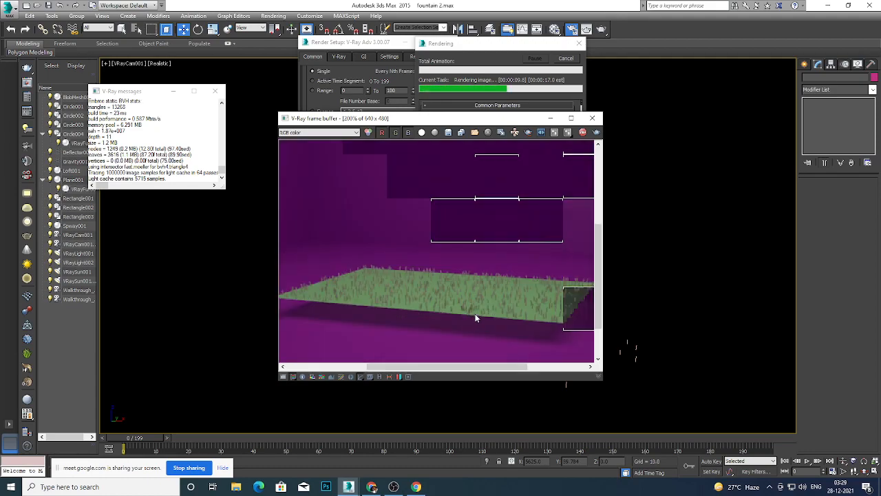
{"action": "left_click", "coordinate": [594, 118]}
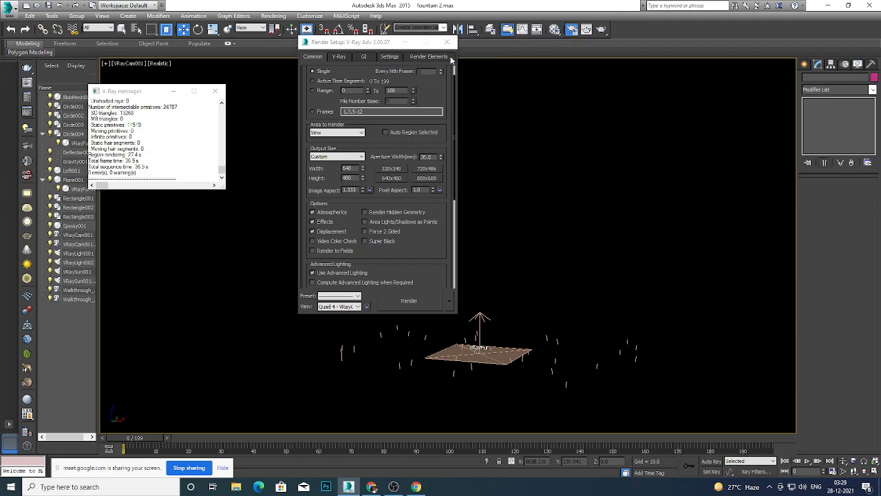
{"action": "left_click", "coordinate": [219, 93]}
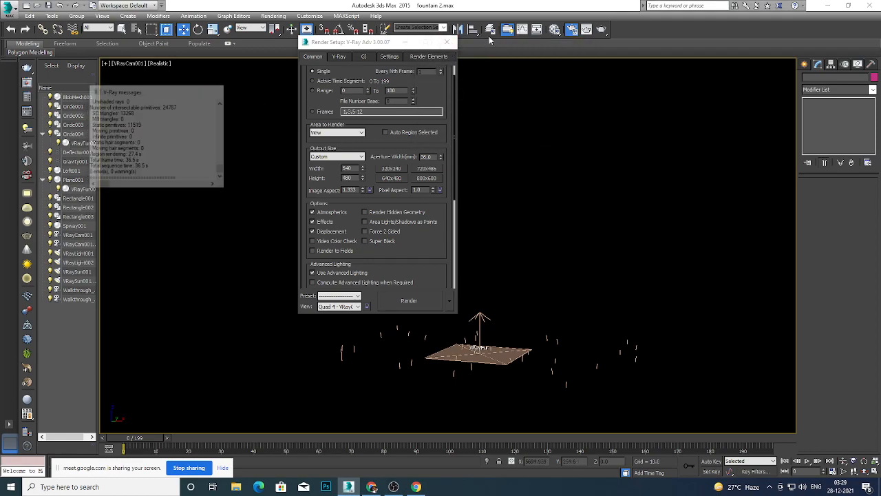
{"action": "left_click", "coordinate": [447, 42]}
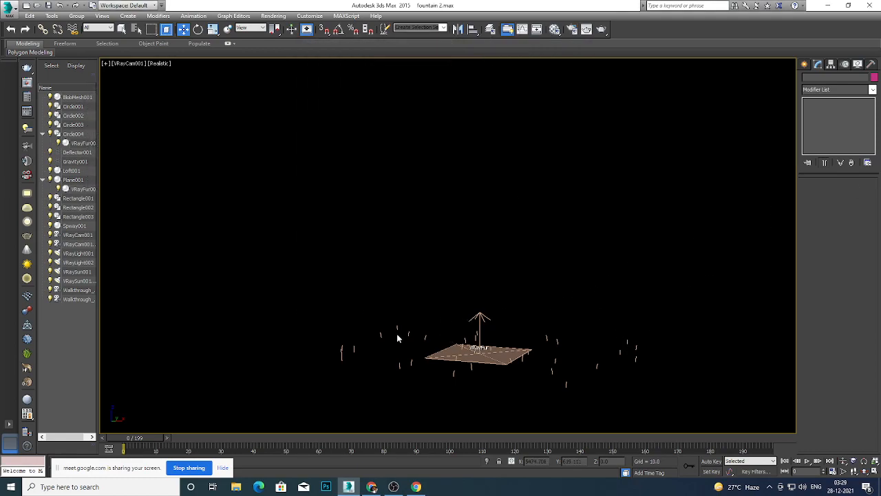
Set the Per area distribution of the VRayFur on Plane001 to 0.8 and its viewport Max. hairs to 100000.
{"action": "left_click", "coordinate": [83, 188]}
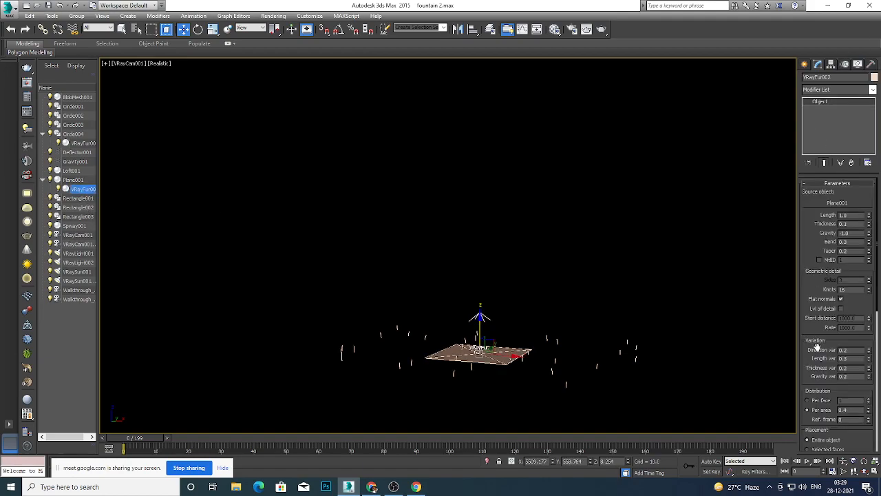
{"action": "left_click_drag", "start_coordinate": [817, 339], "coordinate": [822, 301]}
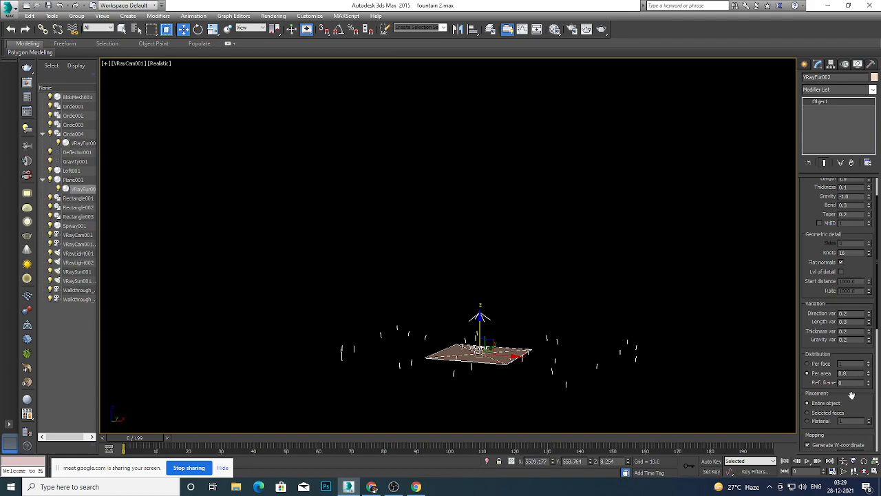
{"action": "scroll", "coordinate": [851, 394], "scroll_direction": "down", "scroll_amount": 3}
{"action": "scroll", "coordinate": [813, 378], "scroll_direction": "down", "scroll_amount": 4}
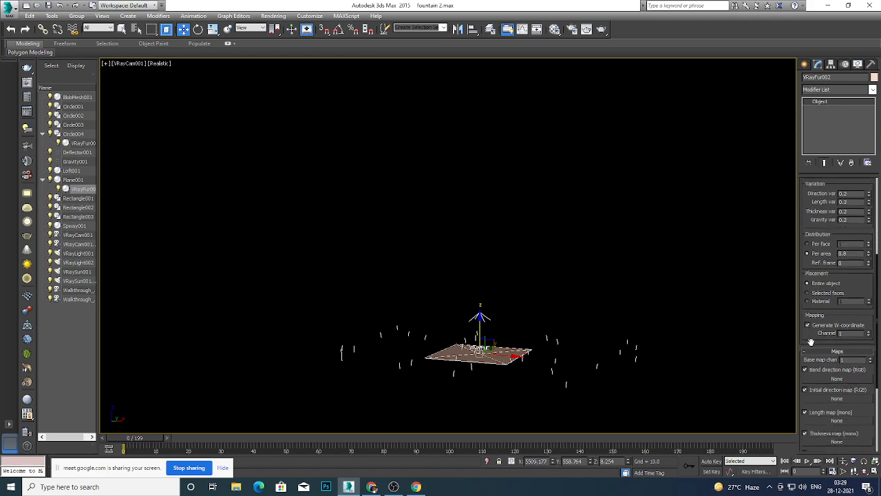
{"action": "scroll", "coordinate": [872, 377], "scroll_direction": "down", "scroll_amount": 2}
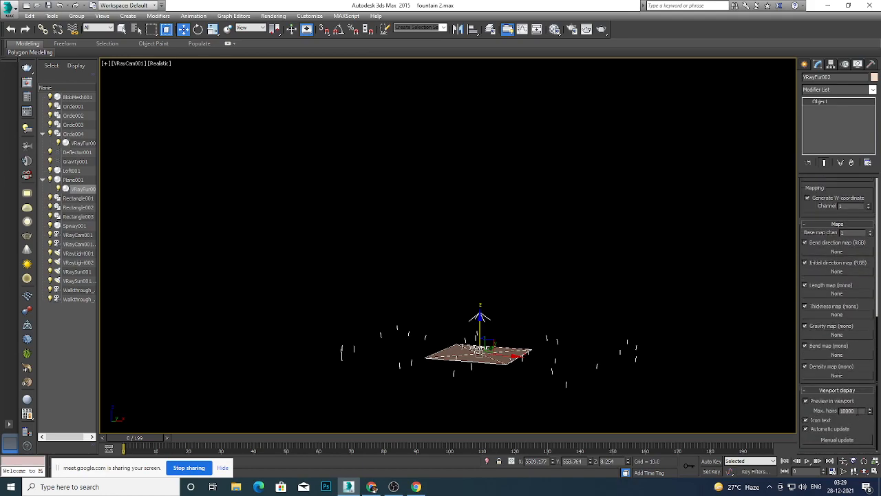
{"action": "type", "text": "0"}
Render the VRayCam001 view with the denser carpet fur.
{"action": "key", "text": "F10"}
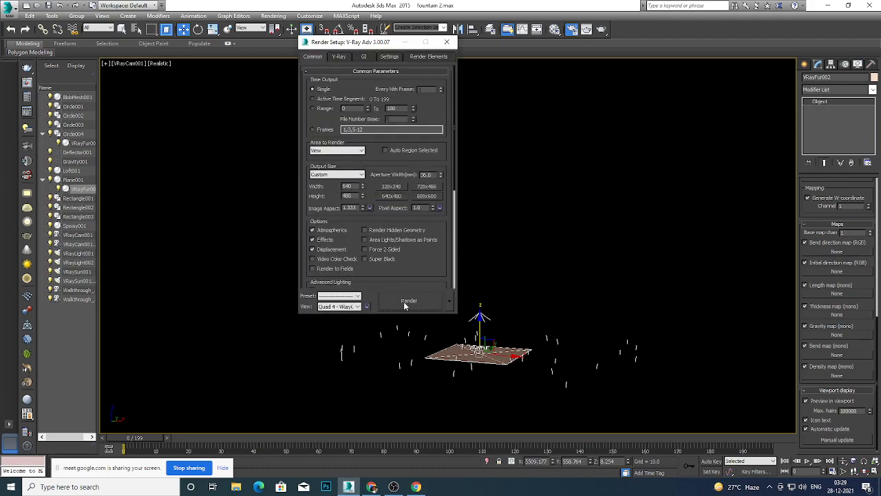
{"action": "left_click", "coordinate": [406, 303]}
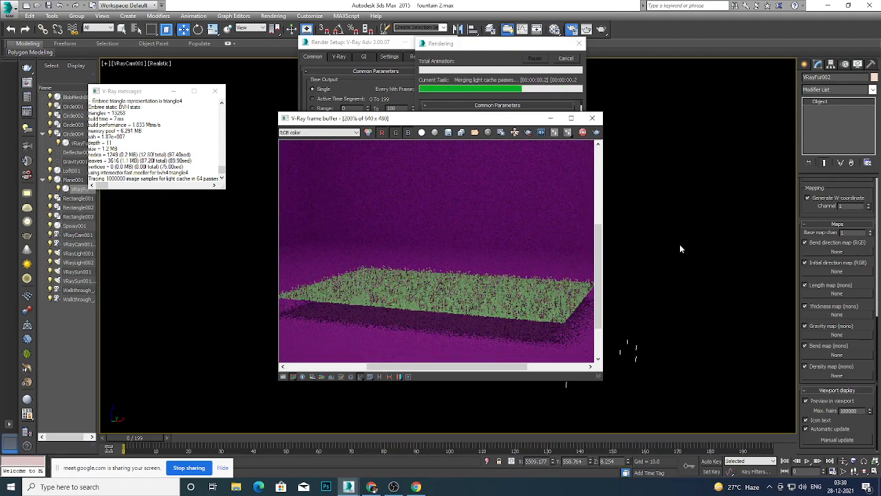
Examine the carpet's fur density and coverage in the progressing render, both up close and within the whole room.
{"action": "scroll", "coordinate": [451, 292], "scroll_direction": "down", "scroll_amount": 2}
{"action": "scroll", "coordinate": [459, 282], "scroll_direction": "up", "scroll_amount": 1}
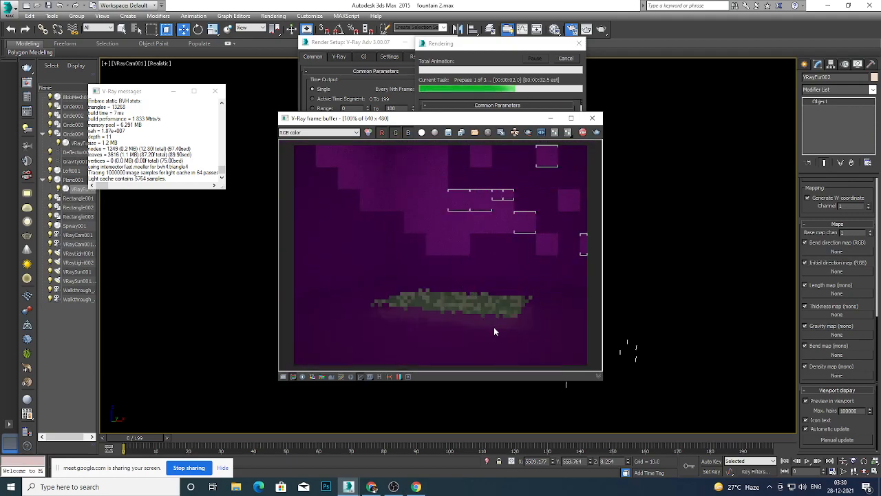
{"action": "scroll", "coordinate": [476, 313], "scroll_direction": "down", "scroll_amount": 1}
{"action": "scroll", "coordinate": [475, 303], "scroll_direction": "up", "scroll_amount": 1}
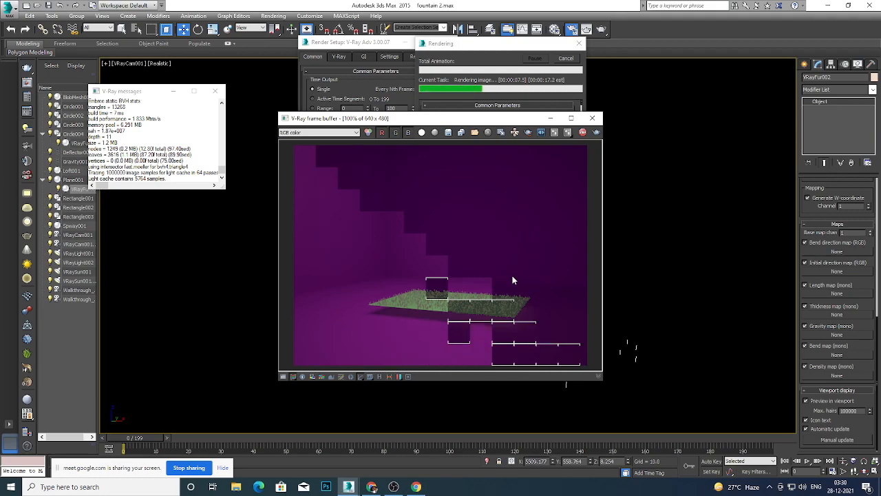
{"action": "scroll", "coordinate": [468, 320], "scroll_direction": "up", "scroll_amount": 1}
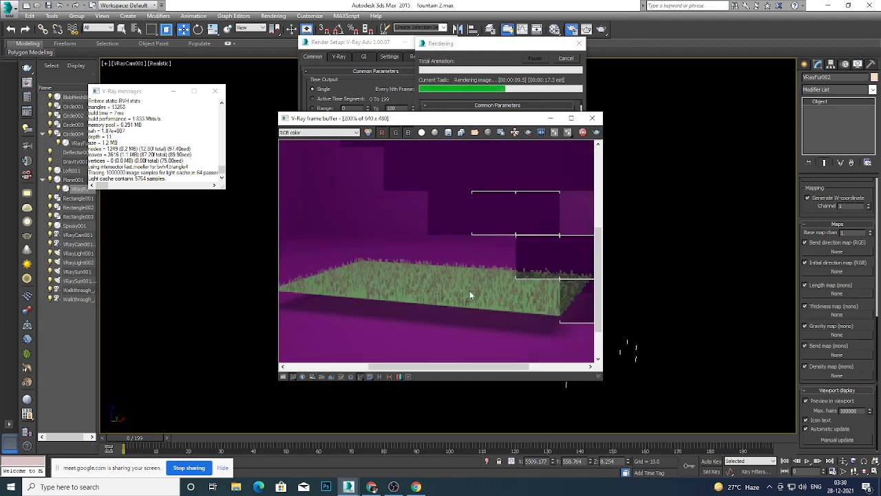
{"action": "scroll", "coordinate": [488, 321], "scroll_direction": "down", "scroll_amount": 1}
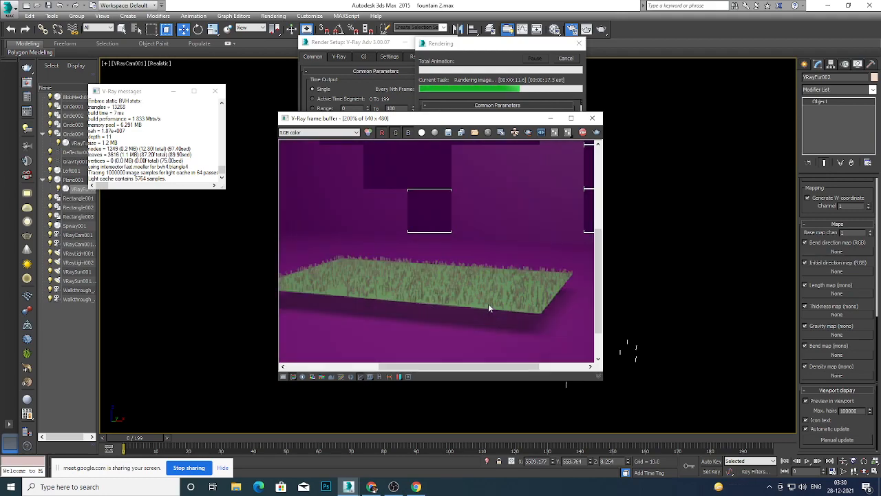
{"action": "scroll", "coordinate": [488, 296], "scroll_direction": "down", "scroll_amount": 1}
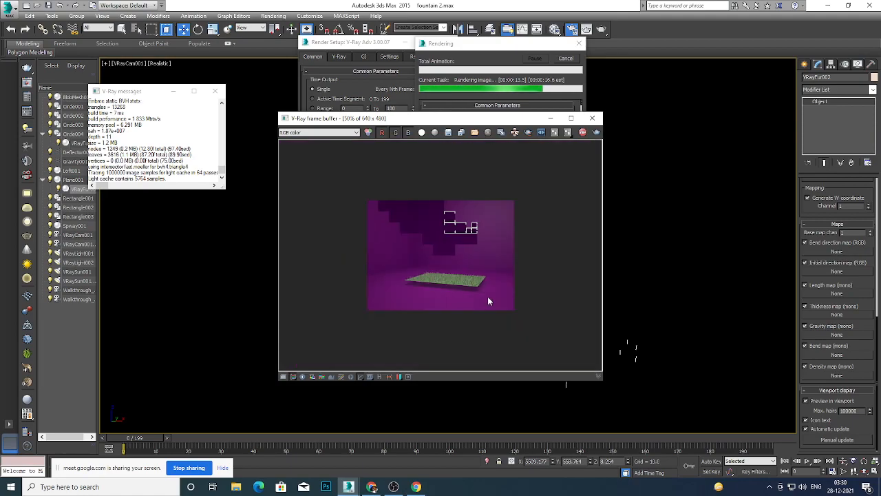
{"action": "scroll", "coordinate": [481, 299], "scroll_direction": "up", "scroll_amount": 1}
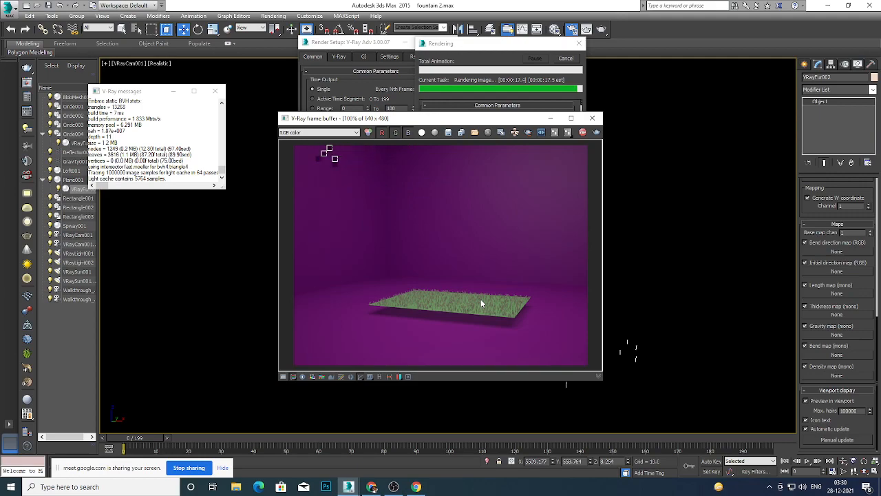
{"action": "scroll", "coordinate": [436, 270], "scroll_direction": "down", "scroll_amount": 1}
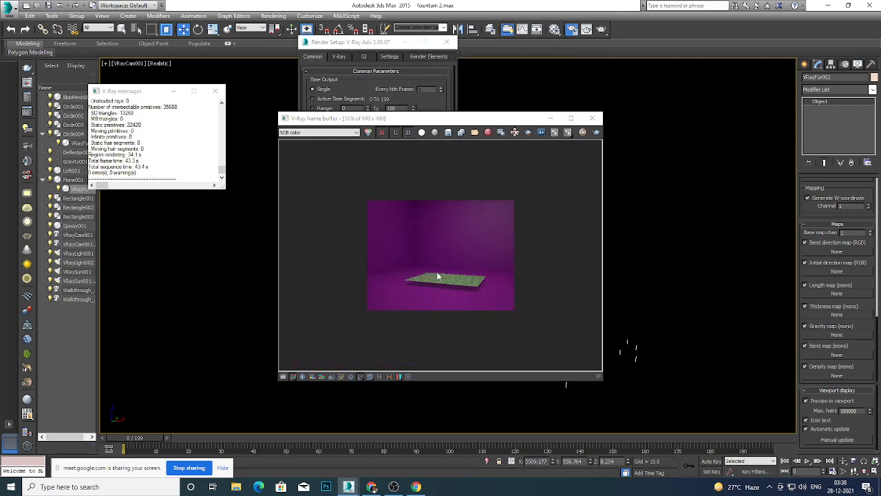
{"action": "scroll", "coordinate": [436, 273], "scroll_direction": "up", "scroll_amount": 1}
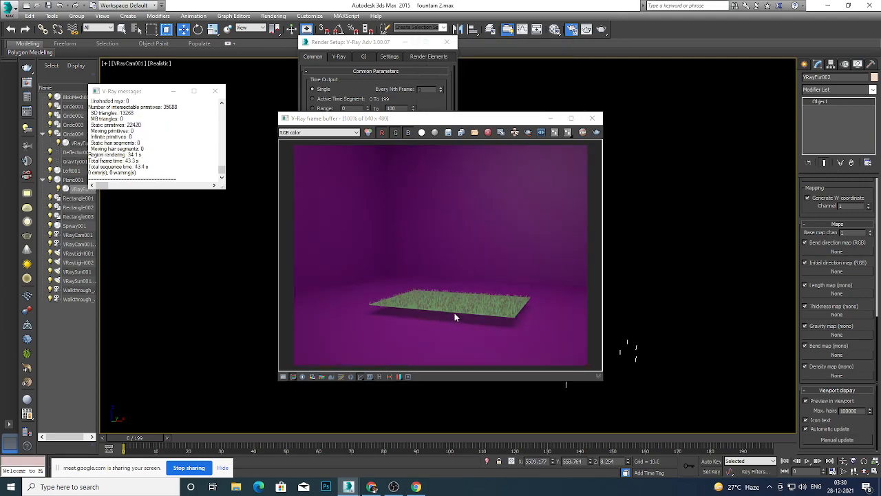
Examine the carpet's fur blades and edges up close in the finished render, and close the V-Ray messages.
{"action": "scroll", "coordinate": [454, 317], "scroll_direction": "up", "scroll_amount": 1}
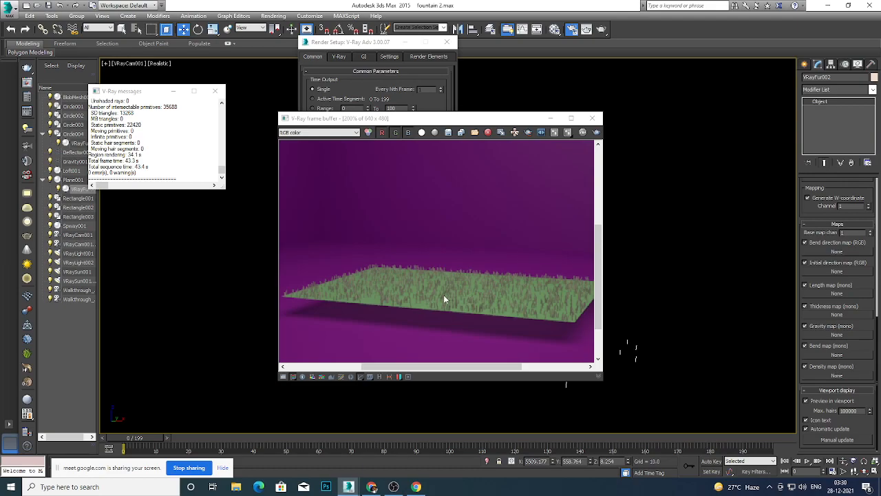
{"action": "scroll", "coordinate": [454, 293], "scroll_direction": "up", "scroll_amount": 3}
{"action": "scroll", "coordinate": [463, 293], "scroll_direction": "down", "scroll_amount": 5}
{"action": "scroll", "coordinate": [458, 302], "scroll_direction": "up", "scroll_amount": 3}
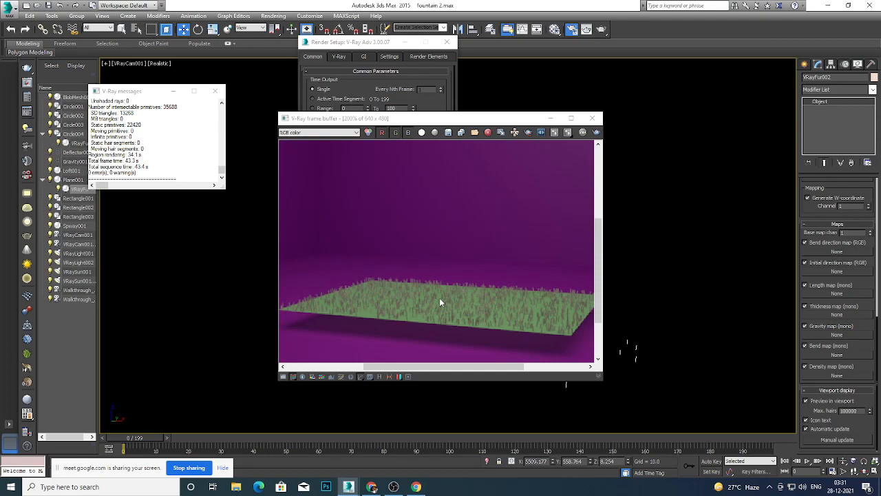
{"action": "left_click", "coordinate": [217, 90]}
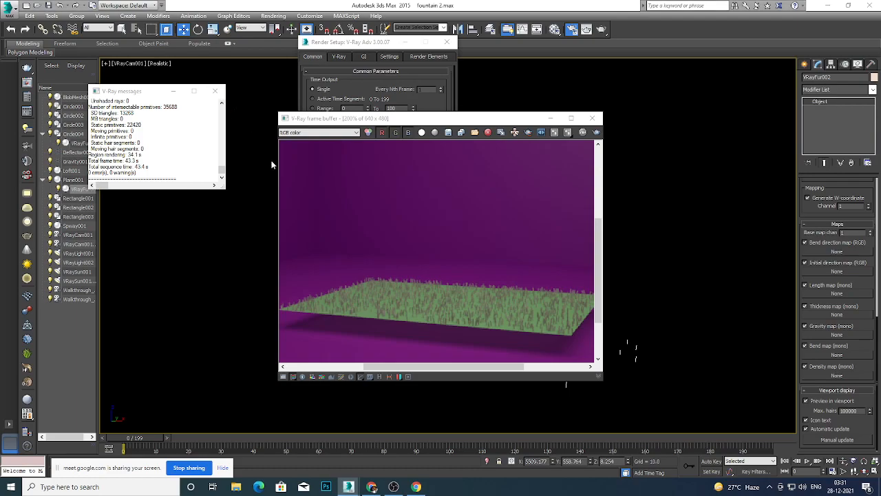
Switch to Google Meet in Chrome, end the video call for everyone, and close the browser.
{"action": "left_click", "coordinate": [377, 487]}
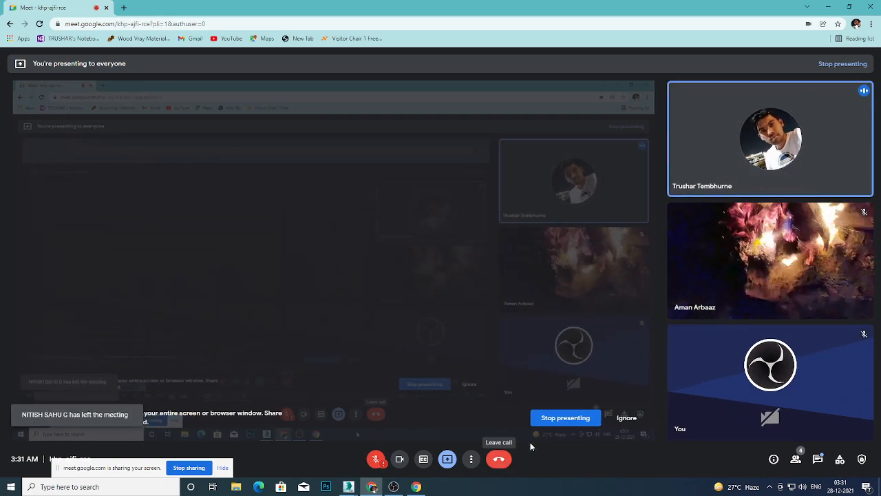
{"action": "left_click", "coordinate": [499, 461]}
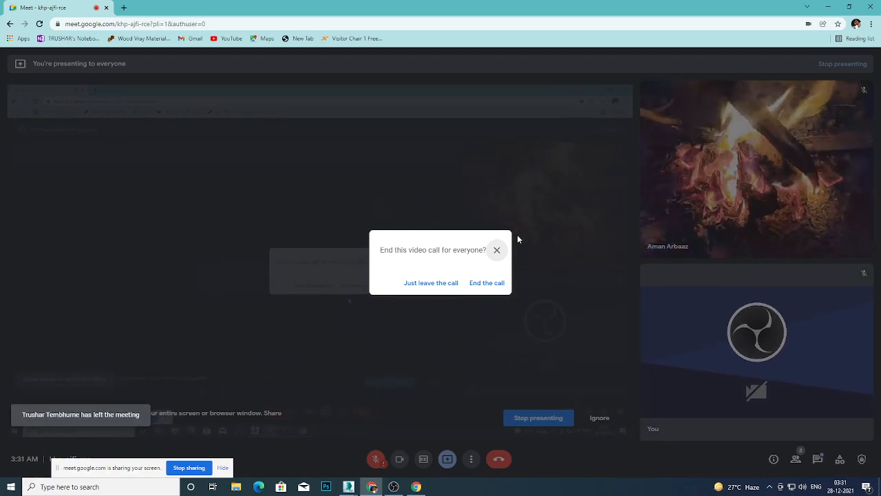
{"action": "left_click", "coordinate": [489, 282]}
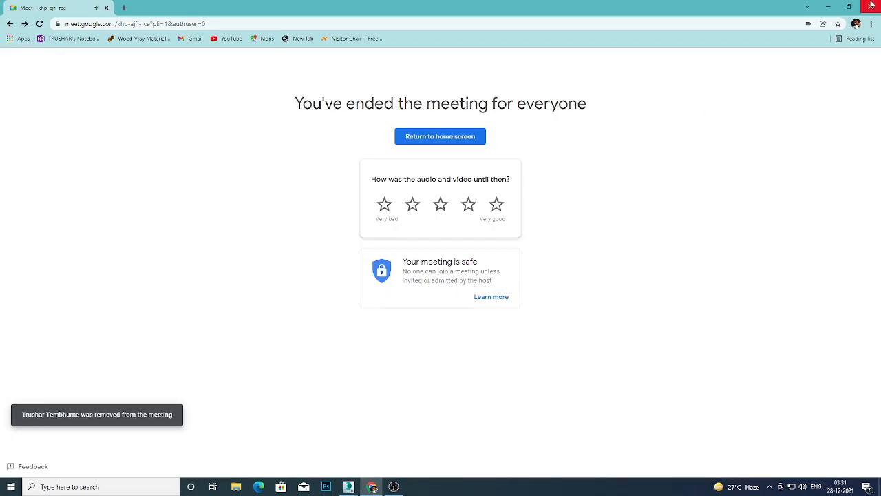
{"action": "left_click", "coordinate": [871, 6]}
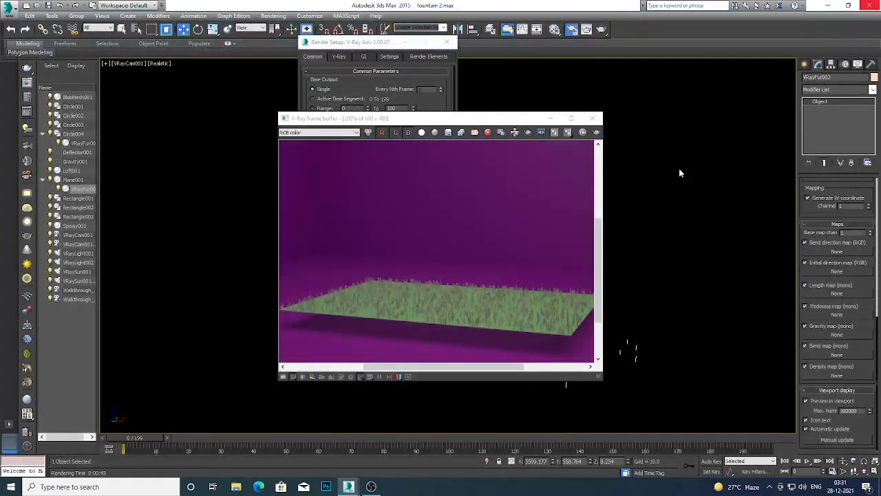
Inspect the rendered carpet fur once more at up to 400% zoom, and close the frame buffer and render setup.
{"action": "scroll", "coordinate": [449, 321], "scroll_direction": "up", "scroll_amount": 1}
{"action": "scroll", "coordinate": [468, 310], "scroll_direction": "down", "scroll_amount": 1}
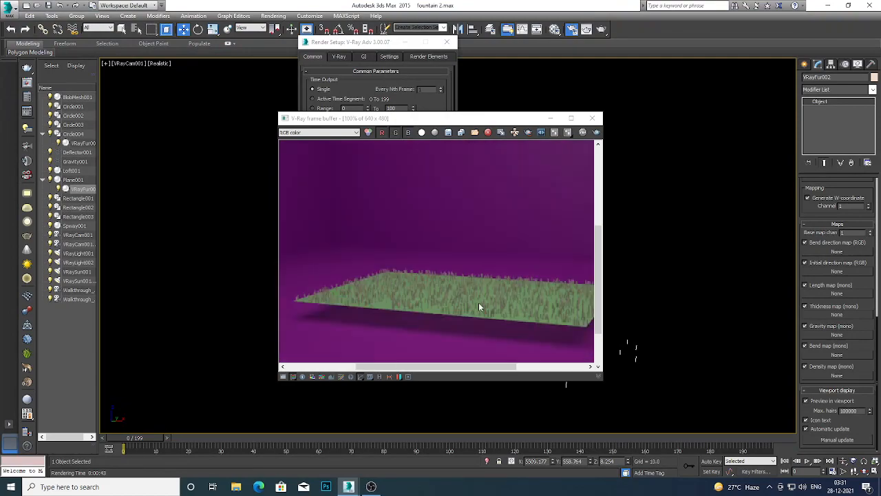
{"action": "scroll", "coordinate": [479, 303], "scroll_direction": "up", "scroll_amount": 1}
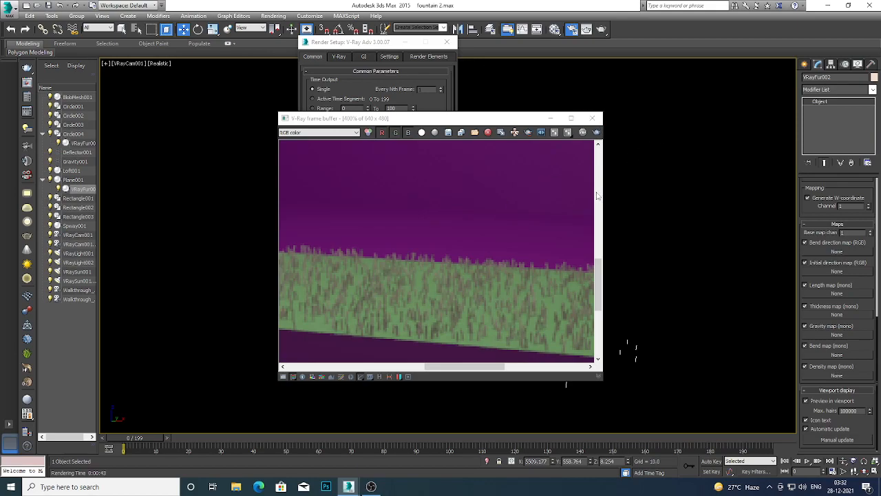
{"action": "left_click", "coordinate": [593, 118]}
{"action": "left_click", "coordinate": [447, 43]}
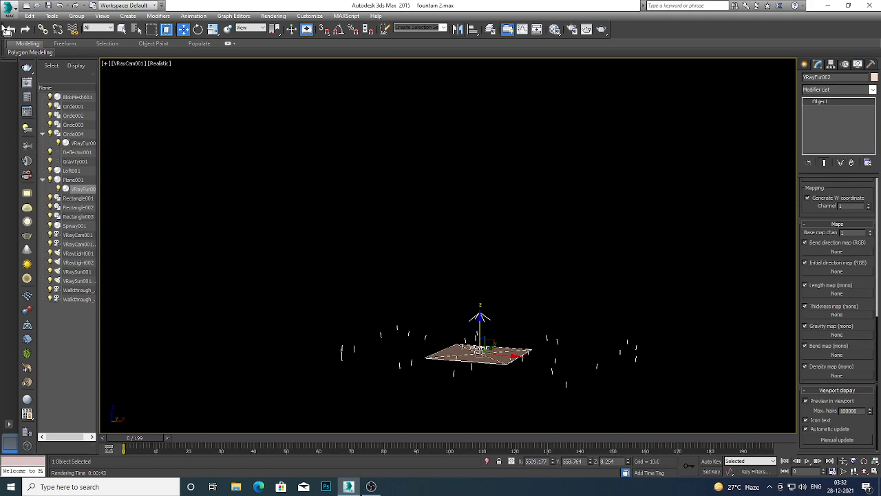
Save the fountain 2.max scene and exit 3ds Max.
{"action": "left_click", "coordinate": [10, 9]}
{"action": "left_click", "coordinate": [10, 8]}
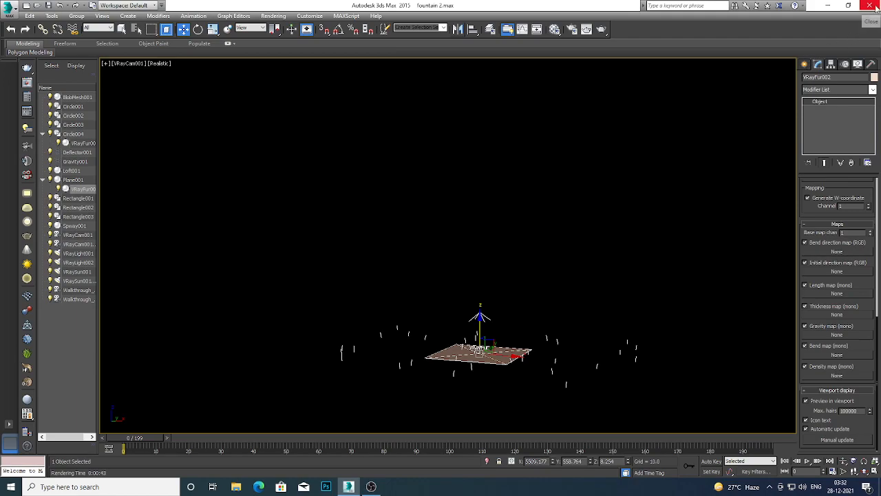
{"action": "left_click", "coordinate": [9, 8]}
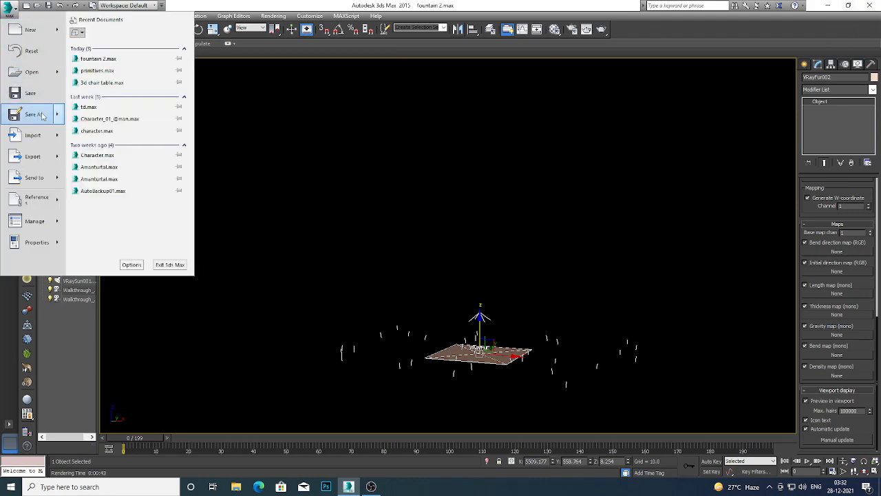
{"action": "left_click", "coordinate": [38, 102]}
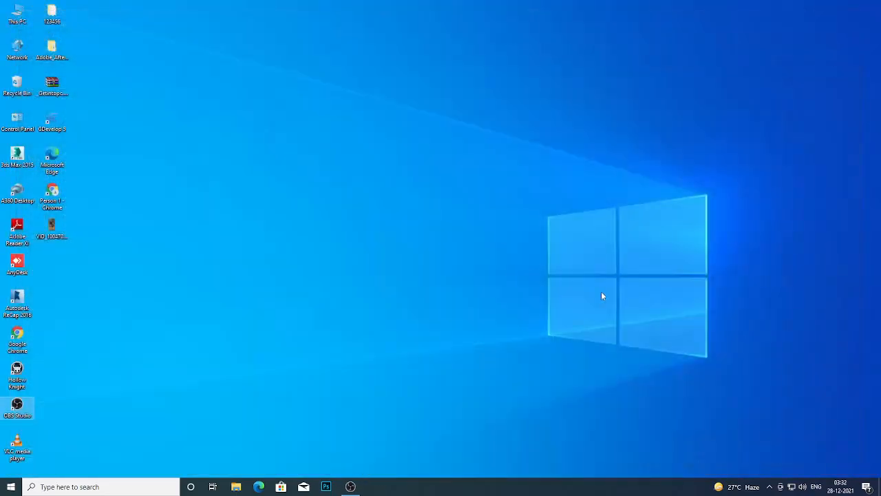
{"action": "right_click", "coordinate": [353, 127]}
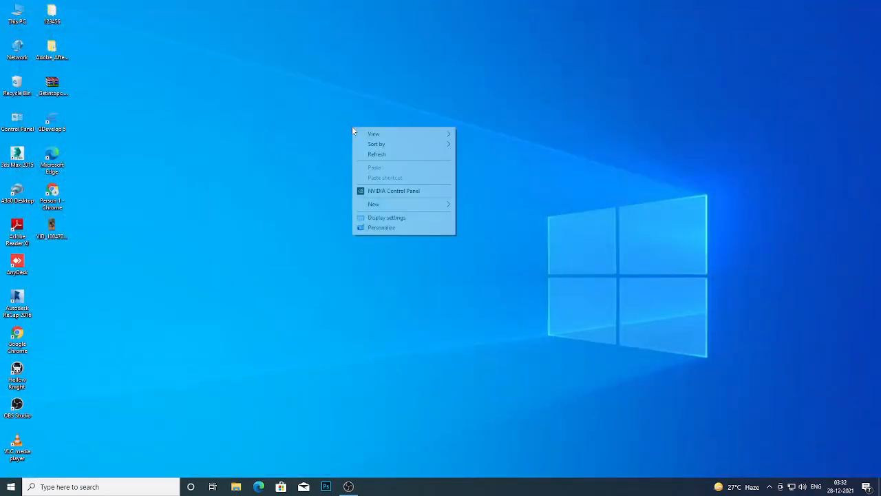
{"action": "left_click", "coordinate": [363, 156]}
{"action": "right_click", "coordinate": [363, 157]}
{"action": "left_click", "coordinate": [375, 186]}
{"action": "right_click", "coordinate": [355, 175]}
{"action": "left_click", "coordinate": [375, 202]}
{"action": "right_click", "coordinate": [325, 175]}
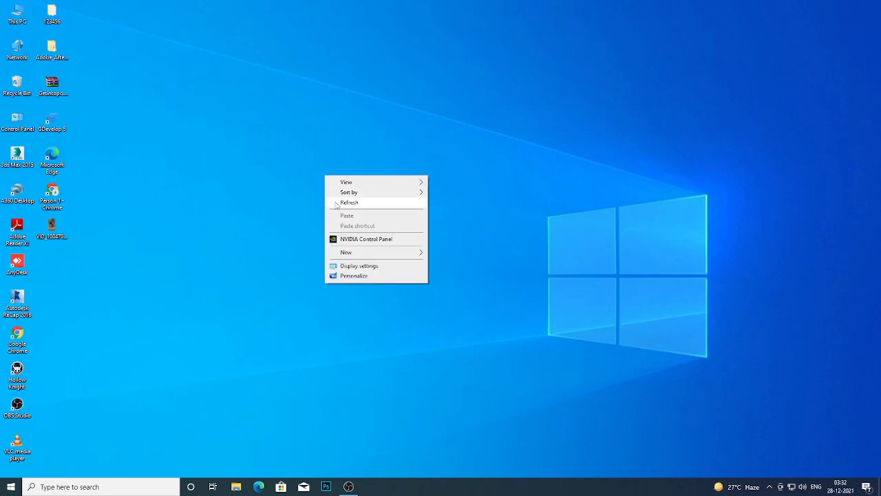
{"action": "left_click", "coordinate": [338, 201]}
{"action": "right_click", "coordinate": [336, 202]}
{"action": "left_click", "coordinate": [347, 228]}
{"action": "right_click", "coordinate": [297, 148]}
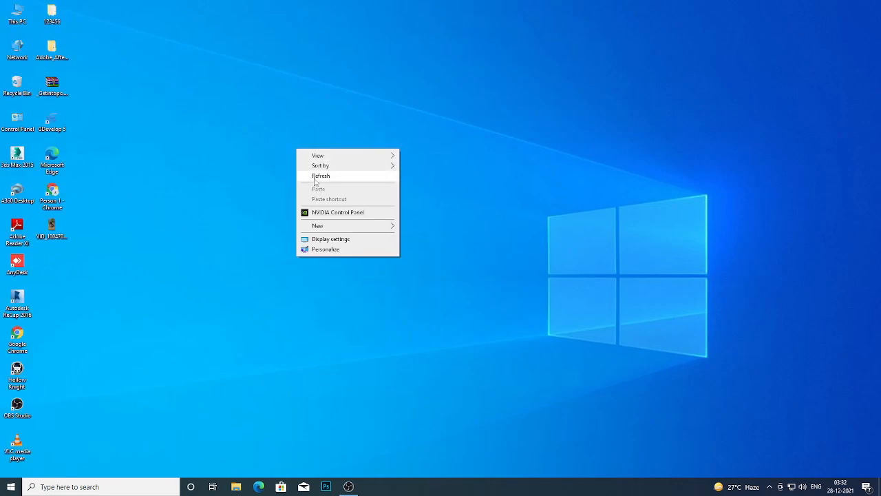
{"action": "left_click", "coordinate": [315, 175]}
{"action": "right_click", "coordinate": [319, 181]}
{"action": "left_click", "coordinate": [342, 207]}
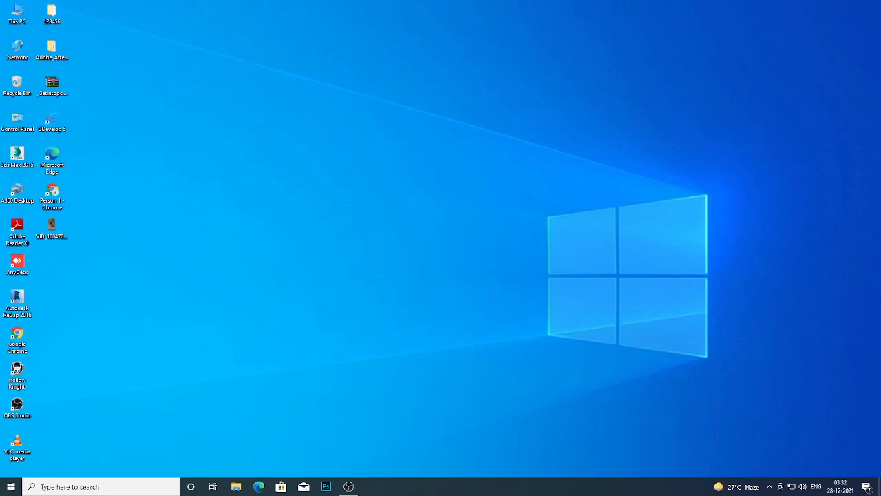
{"action": "left_click", "coordinate": [349, 487]}
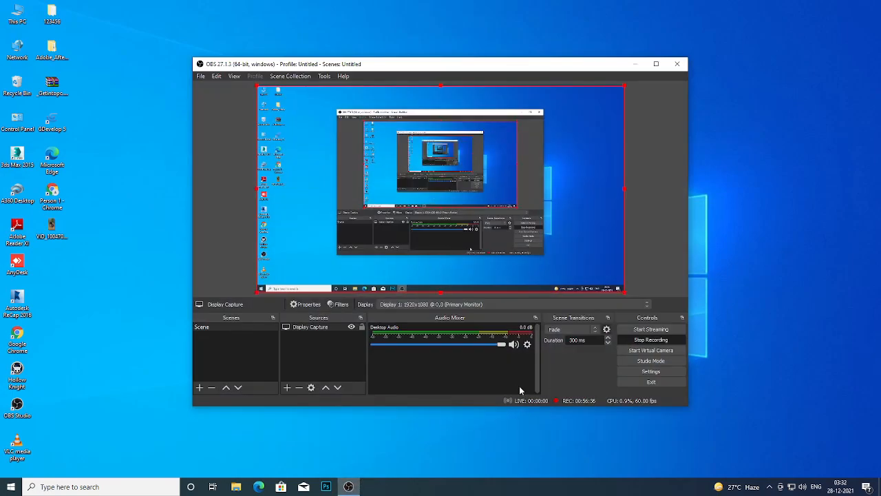